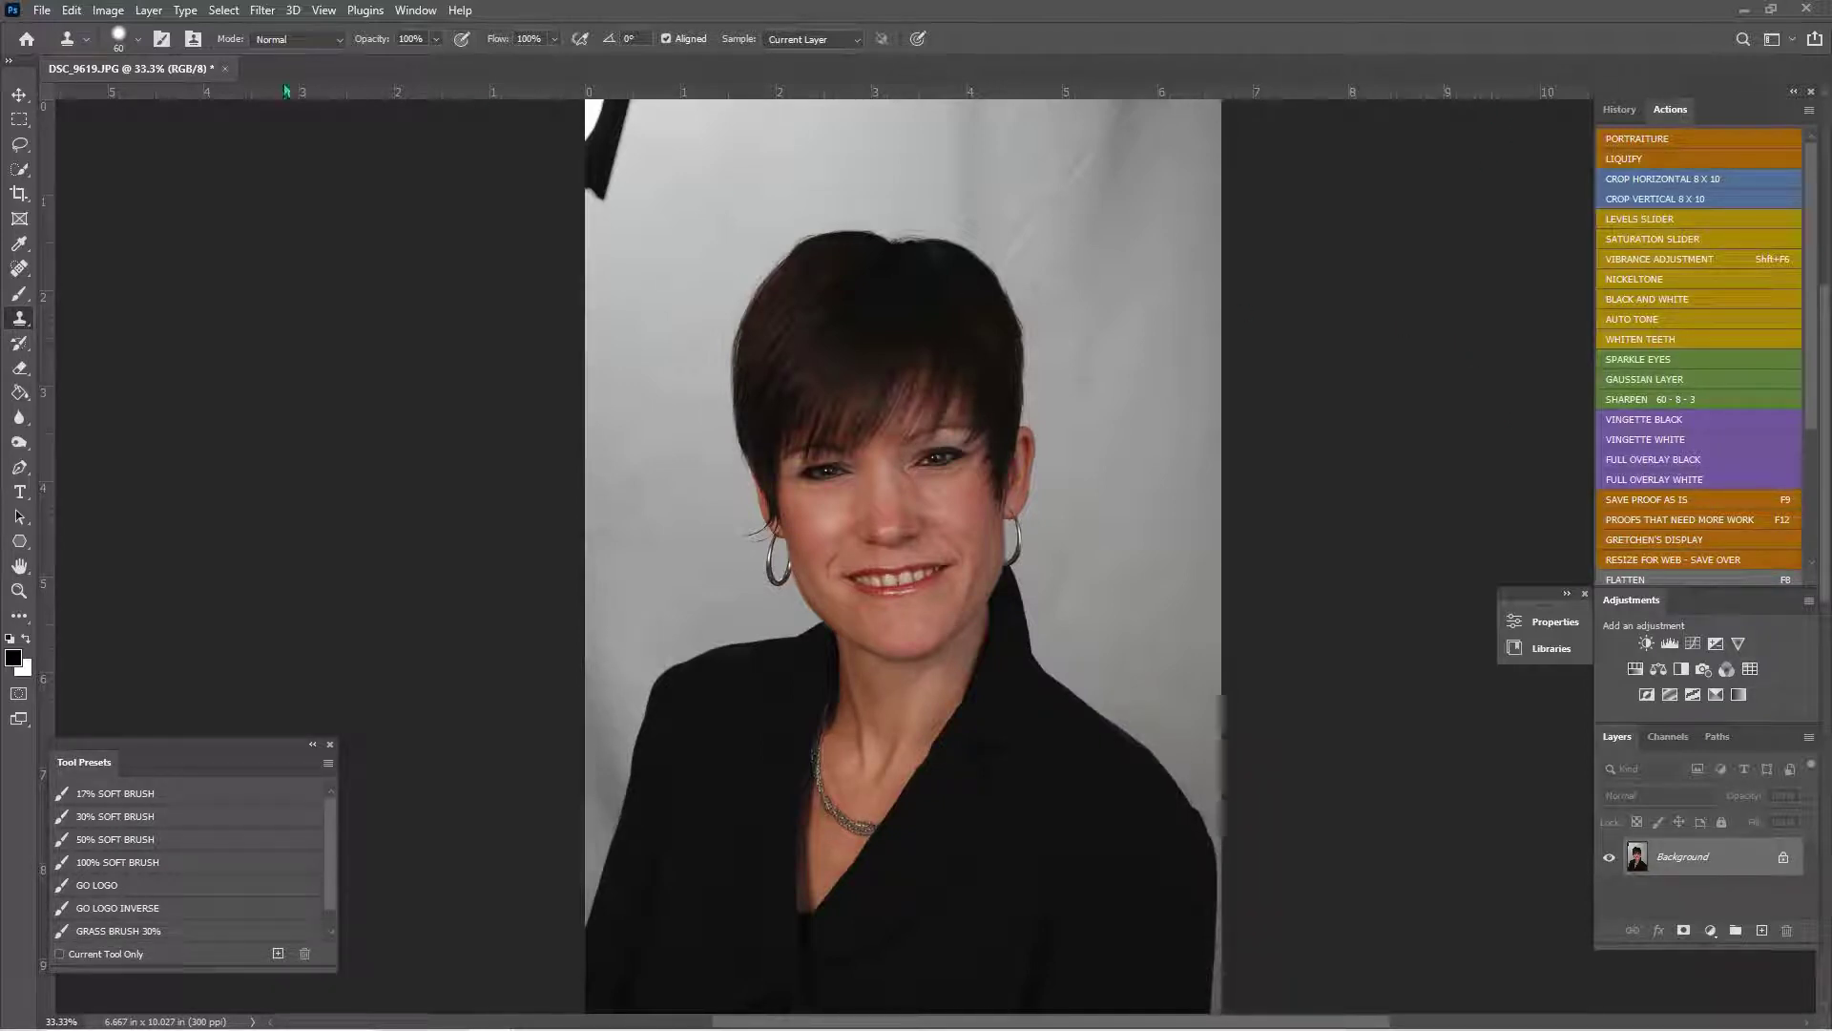
- Start Select and Mask on the portrait and automatically select the subject
{"action": "left_click", "coordinate": [224, 11]}
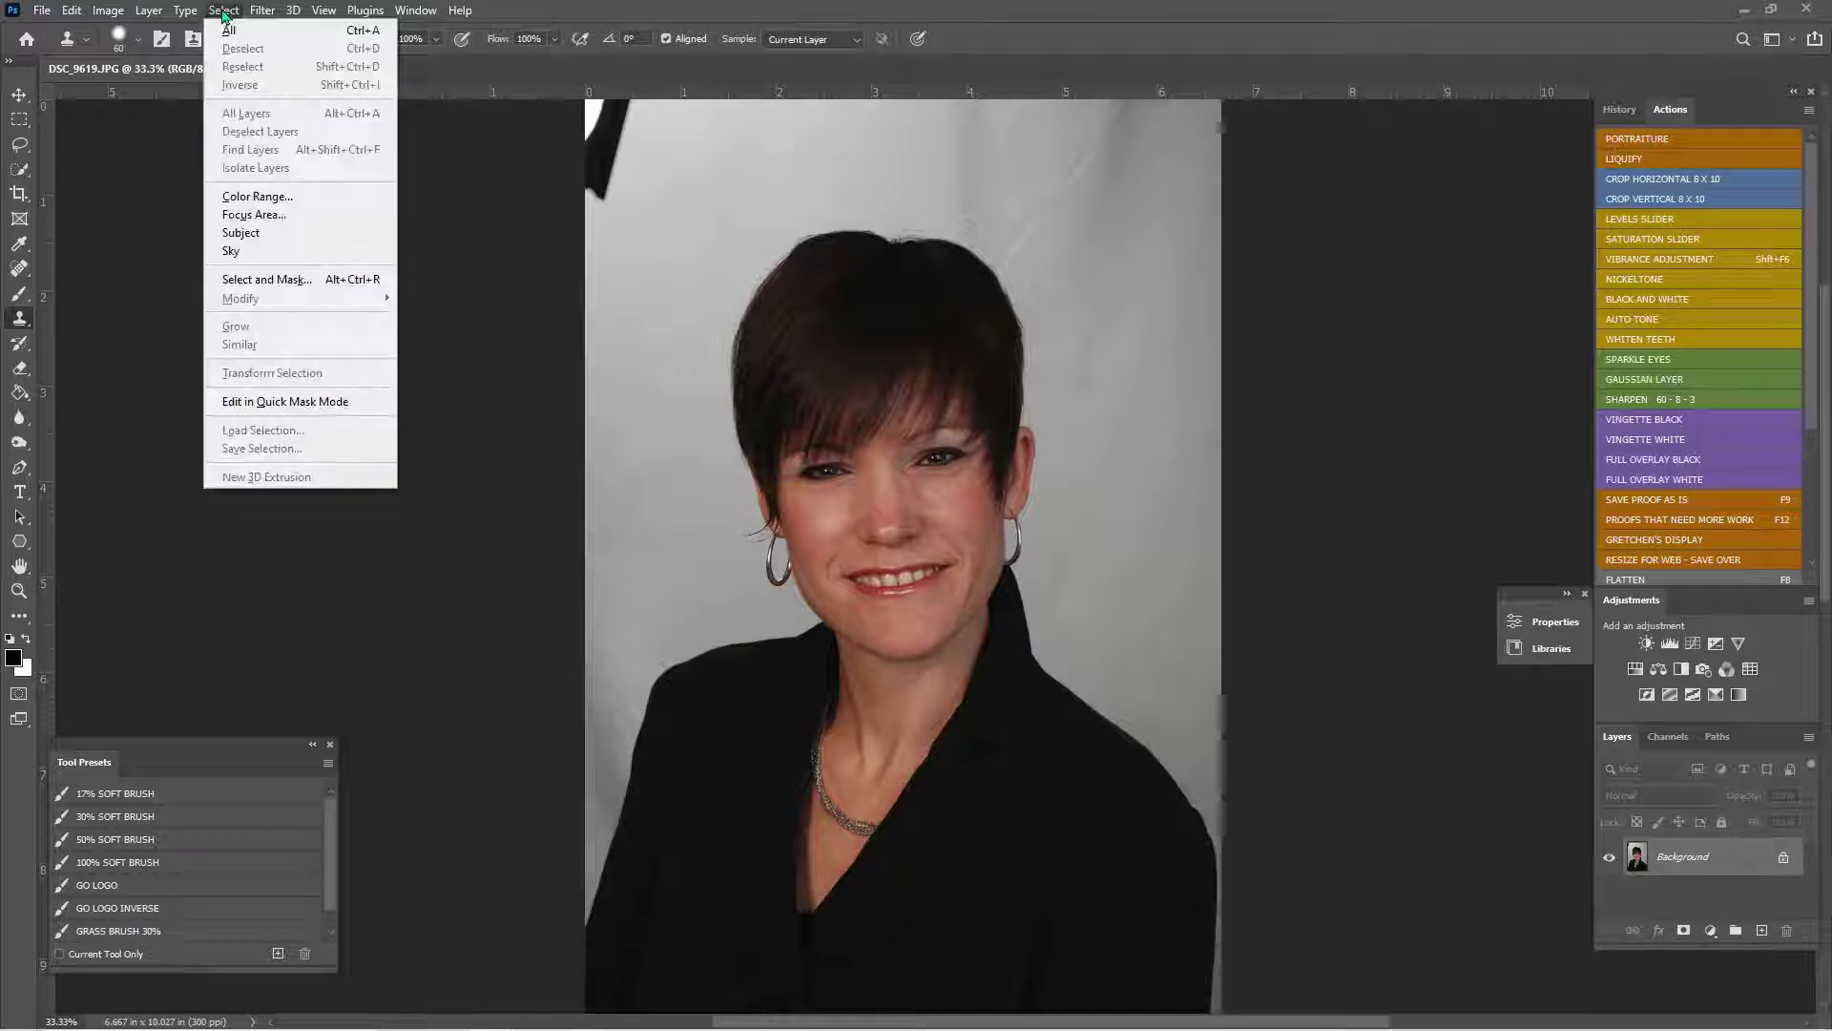
{"action": "left_click", "coordinate": [310, 286]}
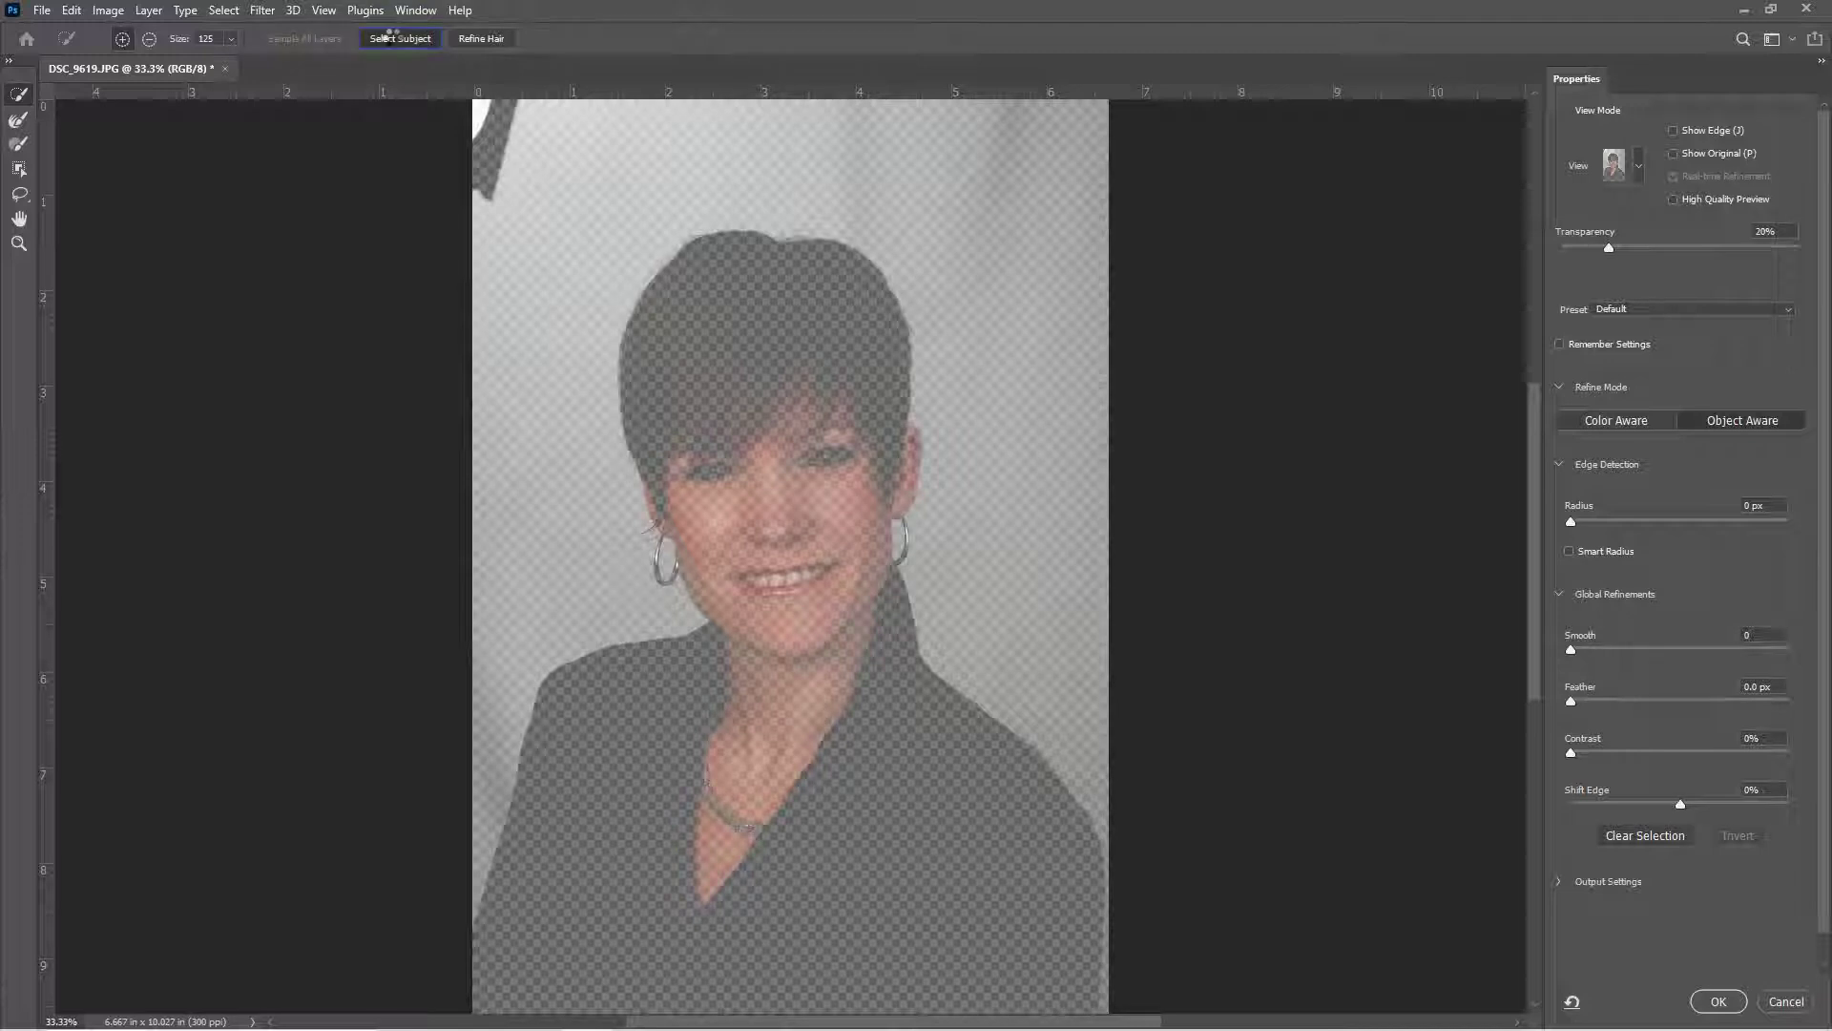
{"action": "left_click", "coordinate": [393, 41]}
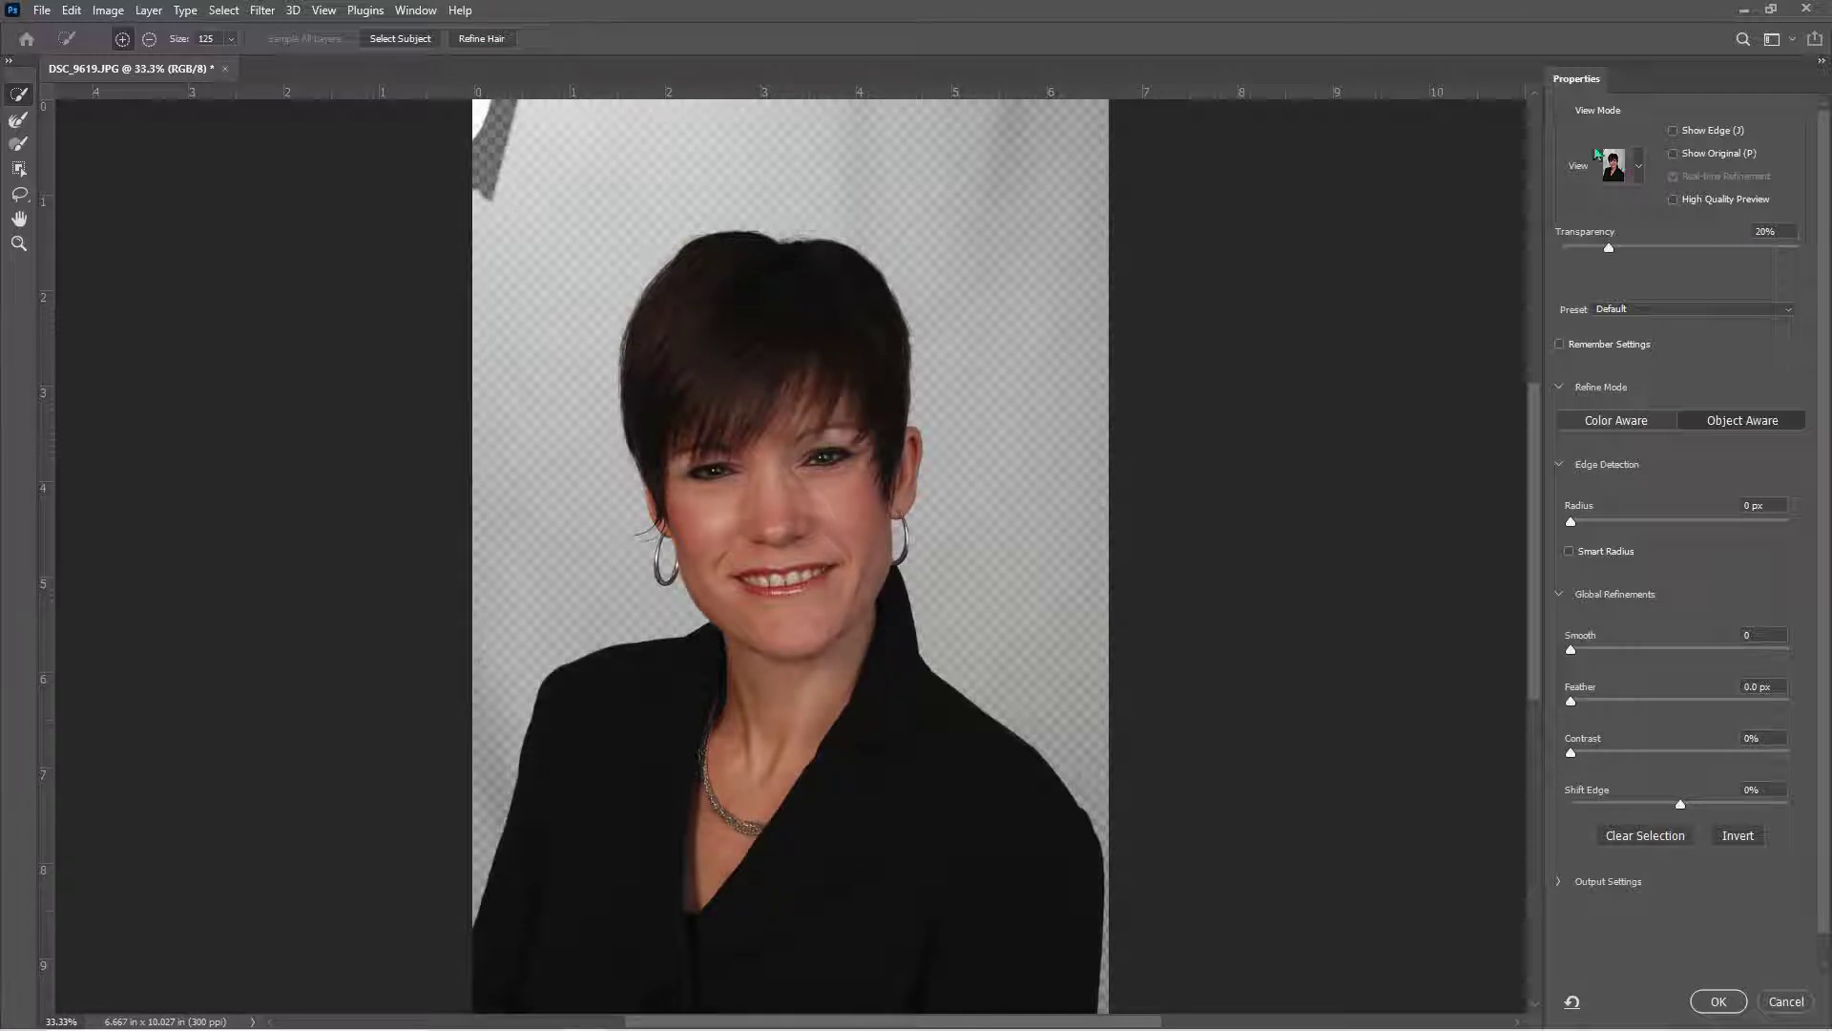
- Refine the hair edge of the mask in Black & White view, return to Onion Skin view and apply the selection
{"action": "left_click", "coordinate": [1639, 168]}
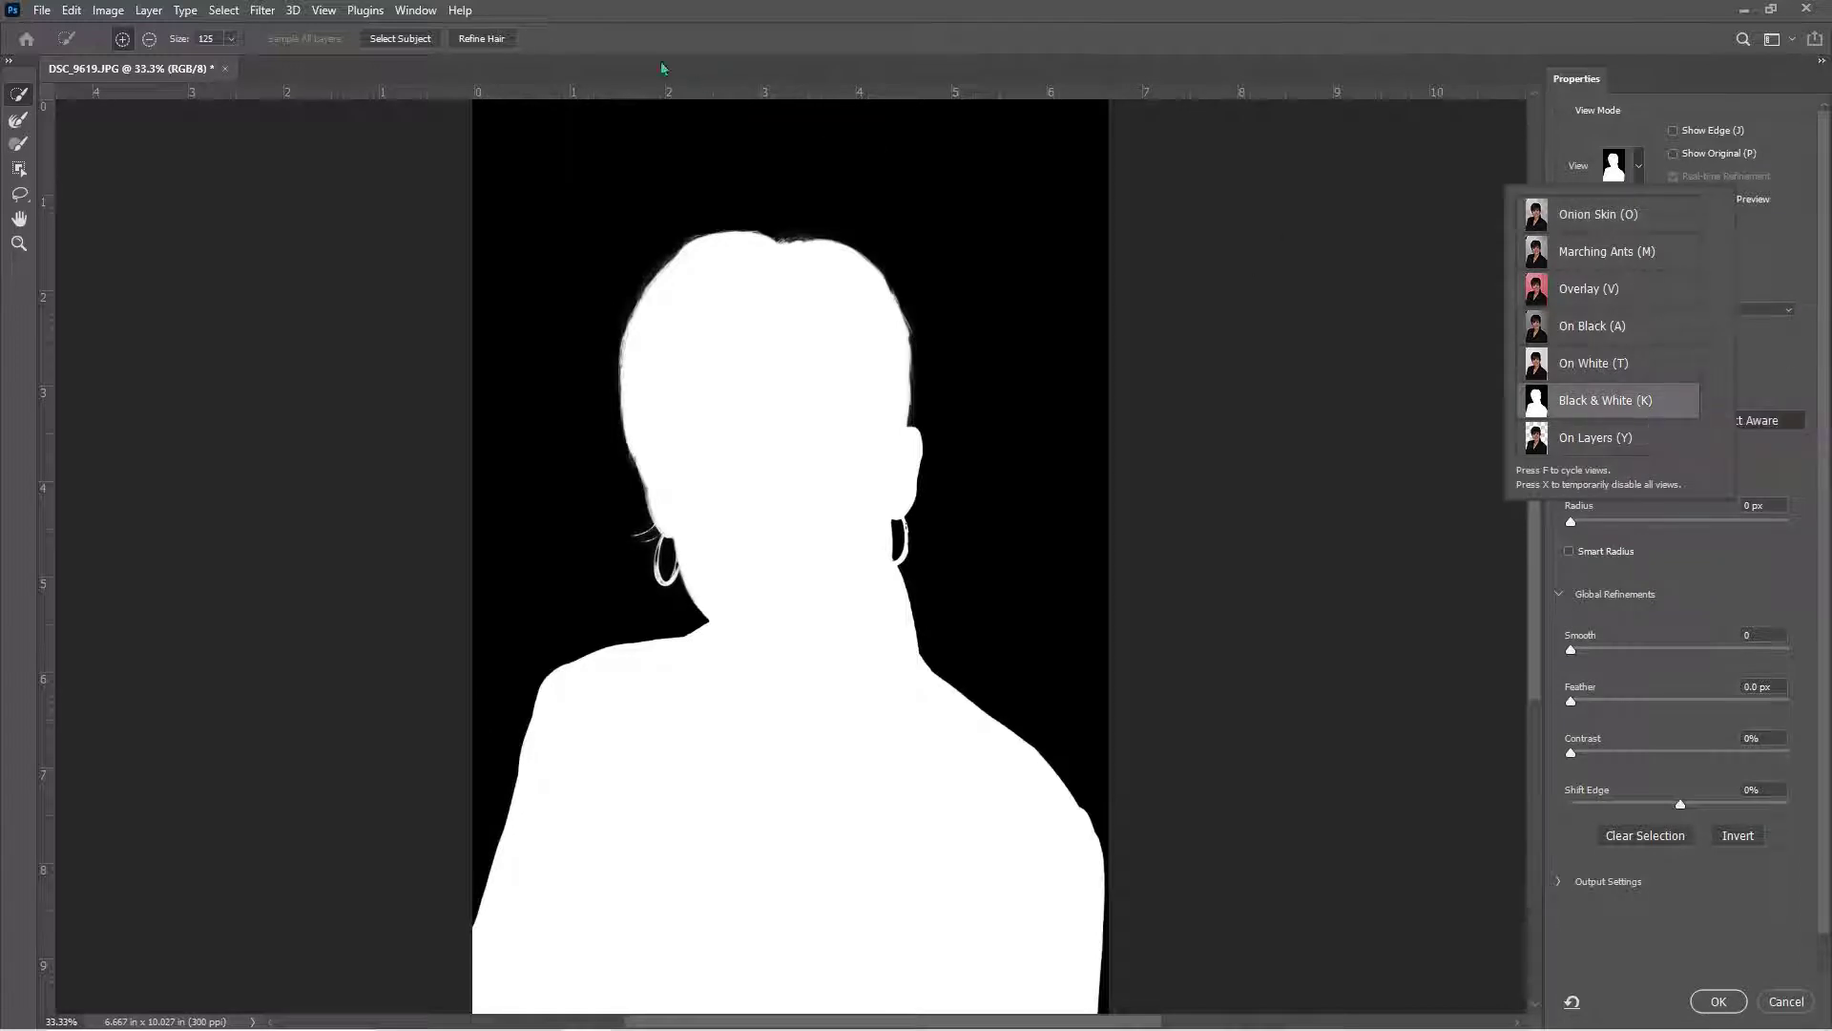
{"action": "left_click", "coordinate": [497, 41]}
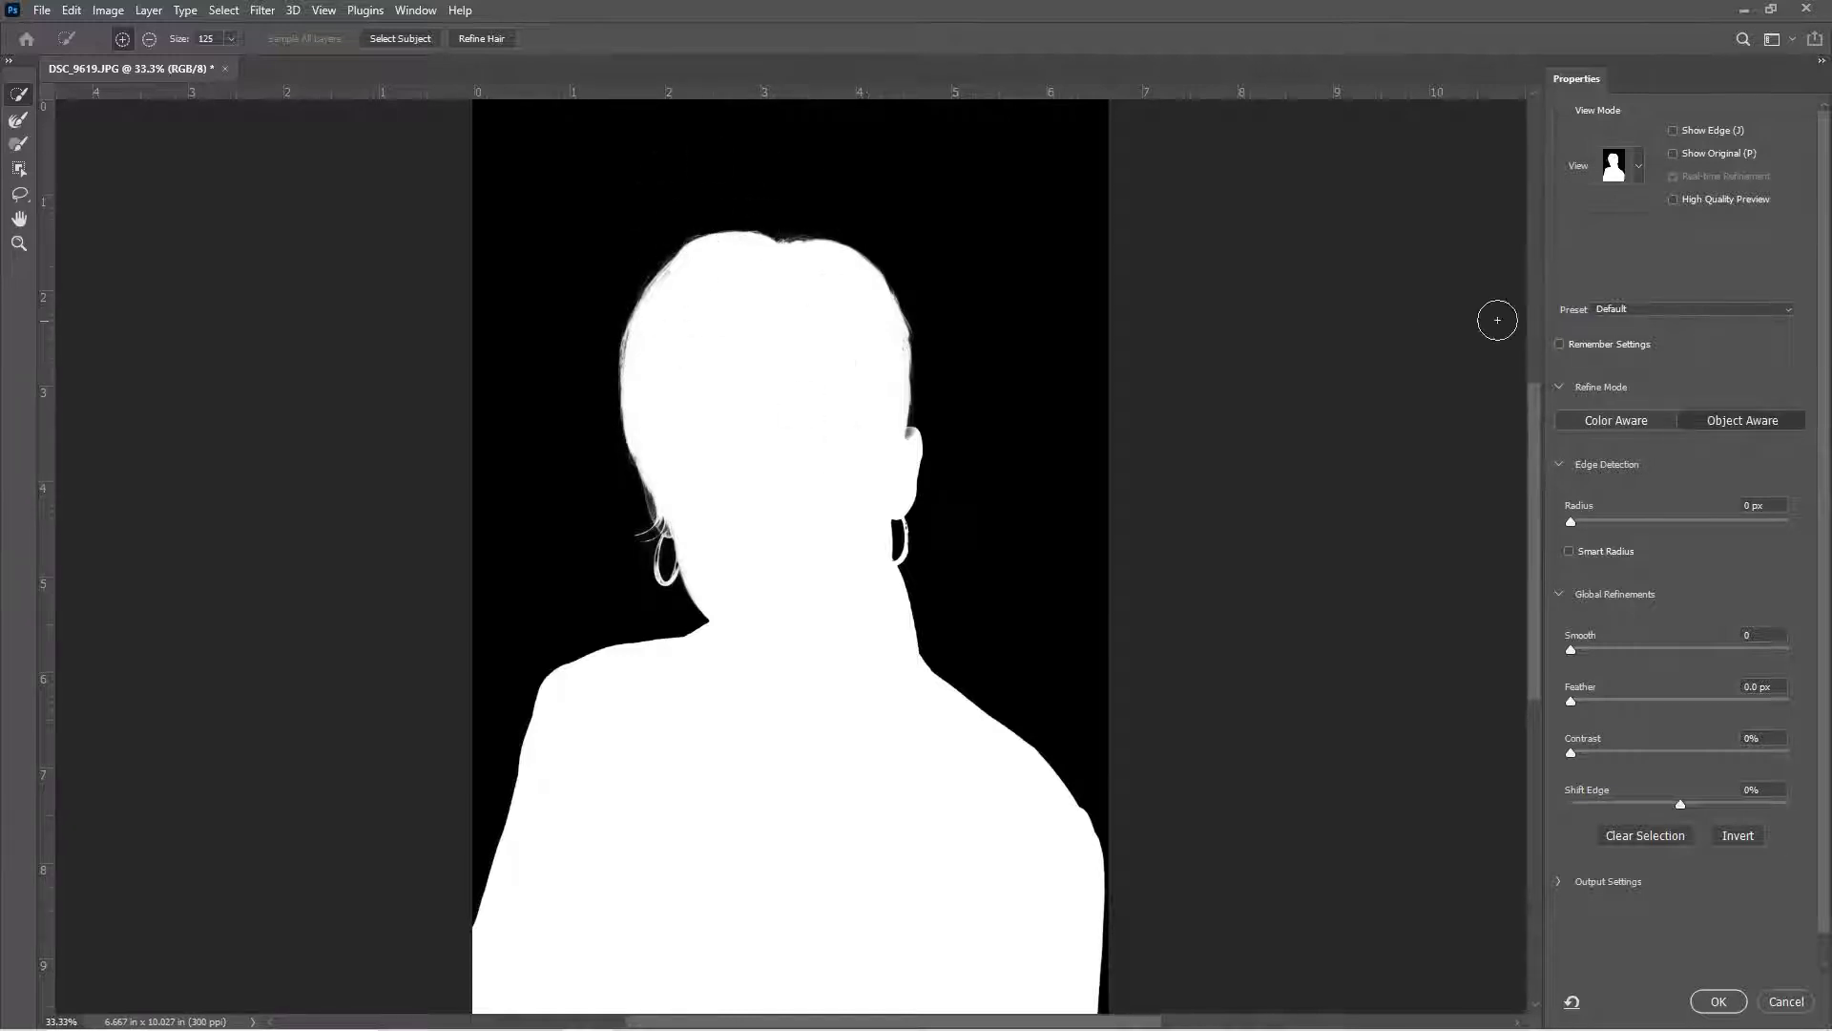
{"action": "left_click", "coordinate": [1638, 170]}
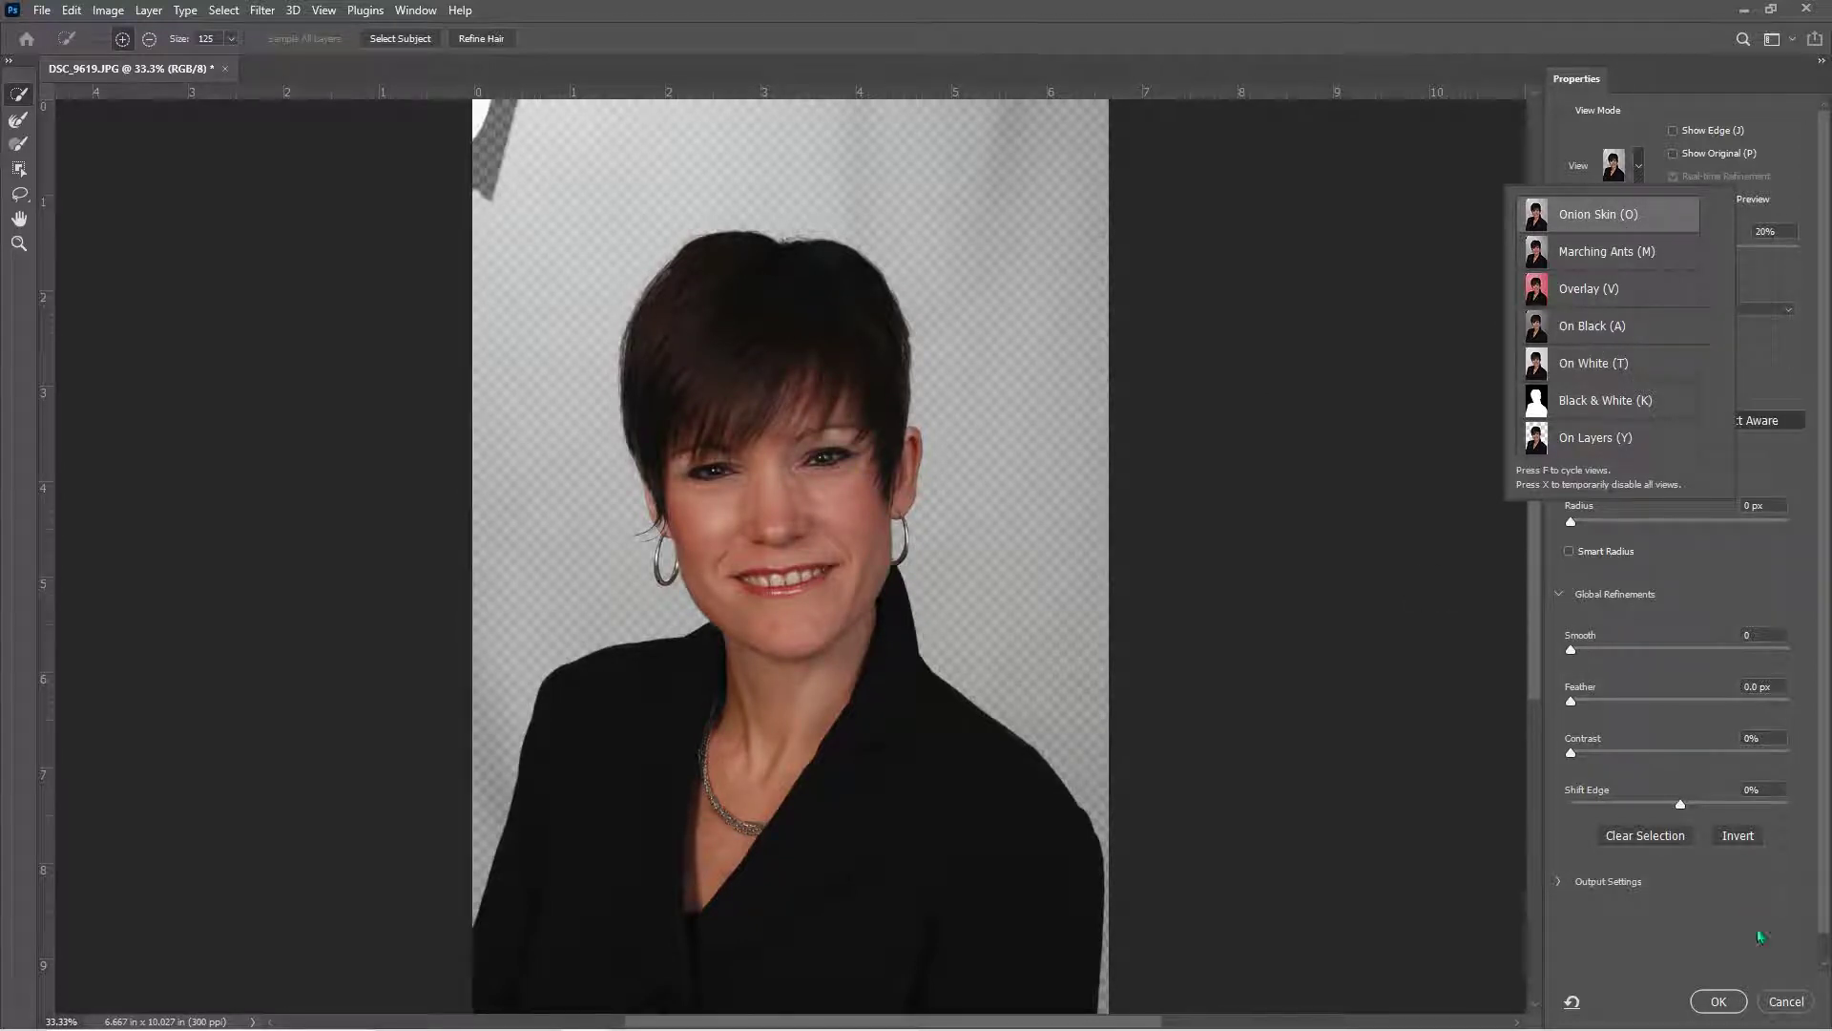
{"action": "left_click", "coordinate": [1732, 1006]}
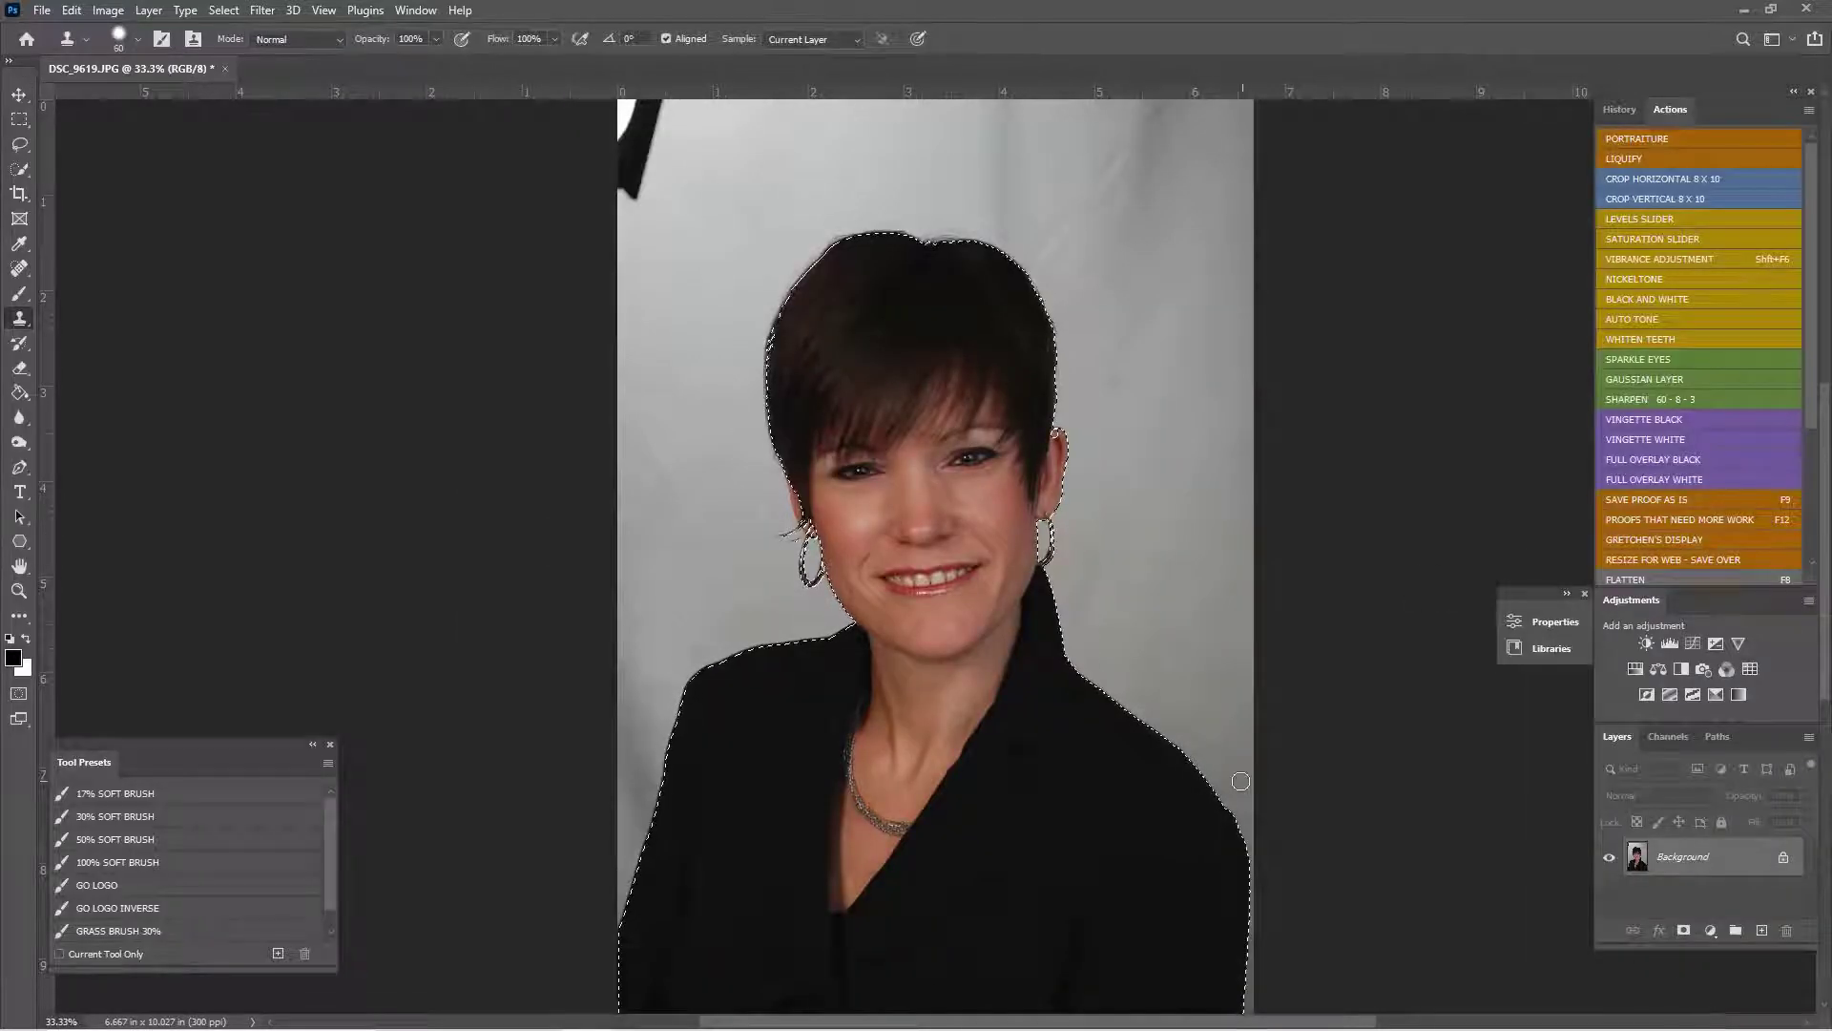
- Refine the selection along the left hoop earring using the Quick Selection tool with a smaller brush
{"action": "scroll", "coordinate": [941, 552], "scroll_direction": "up", "scroll_amount": 2}
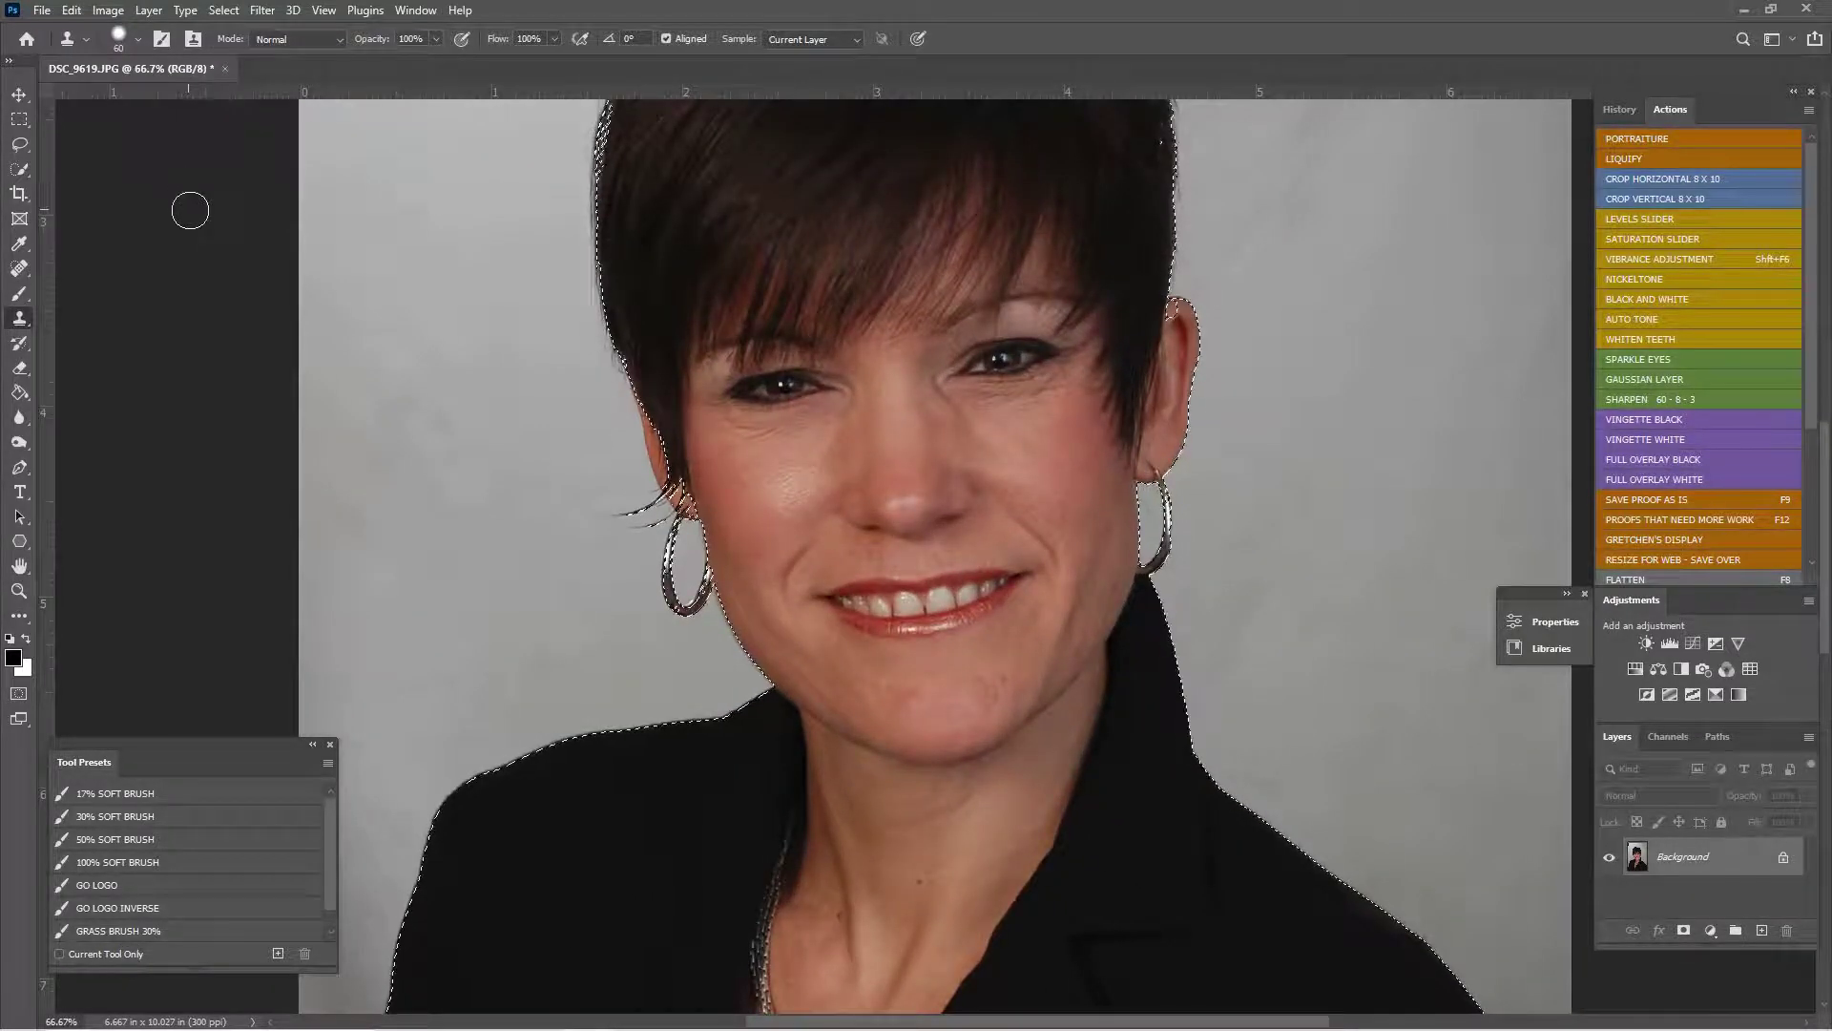
{"action": "key", "text": "w"}
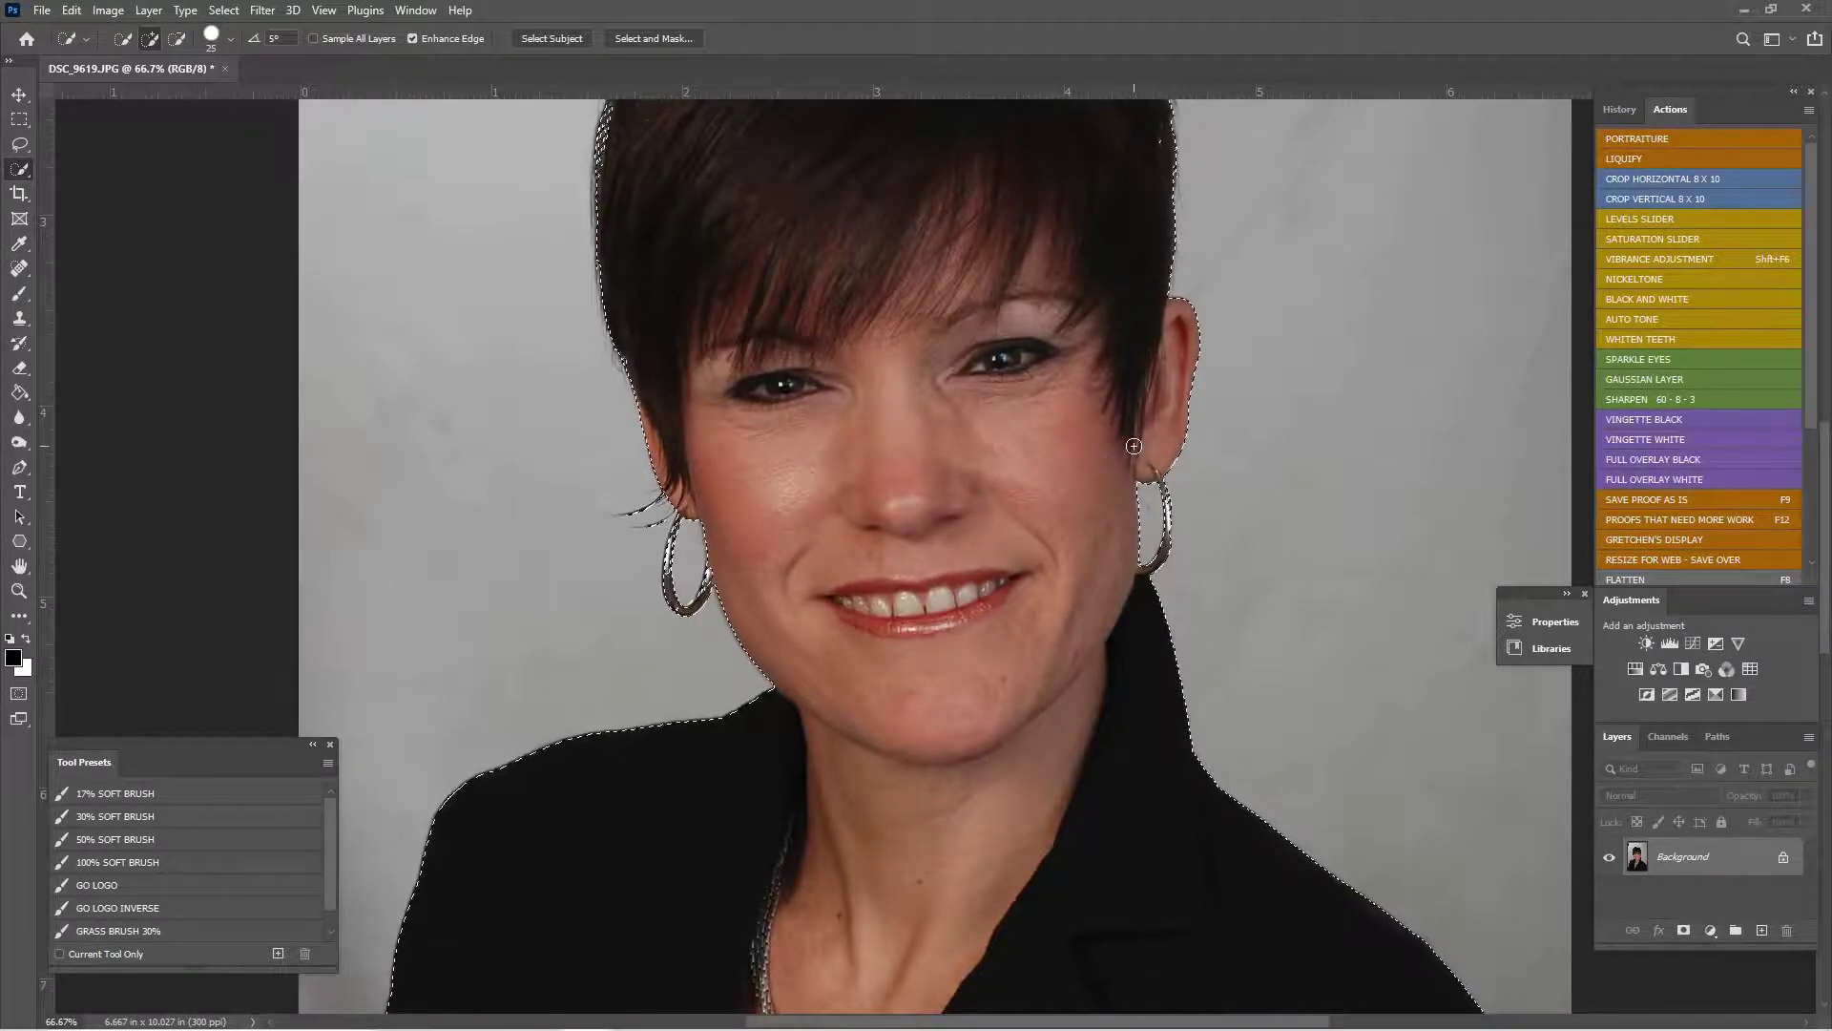
{"action": "key", "text": "ctrl+1"}
{"action": "key", "text": "ctrl+plus"}
{"action": "left_click_drag", "start_coordinate": [172, 418], "coordinate": [1104, 573]}
{"action": "key", "text": "["}
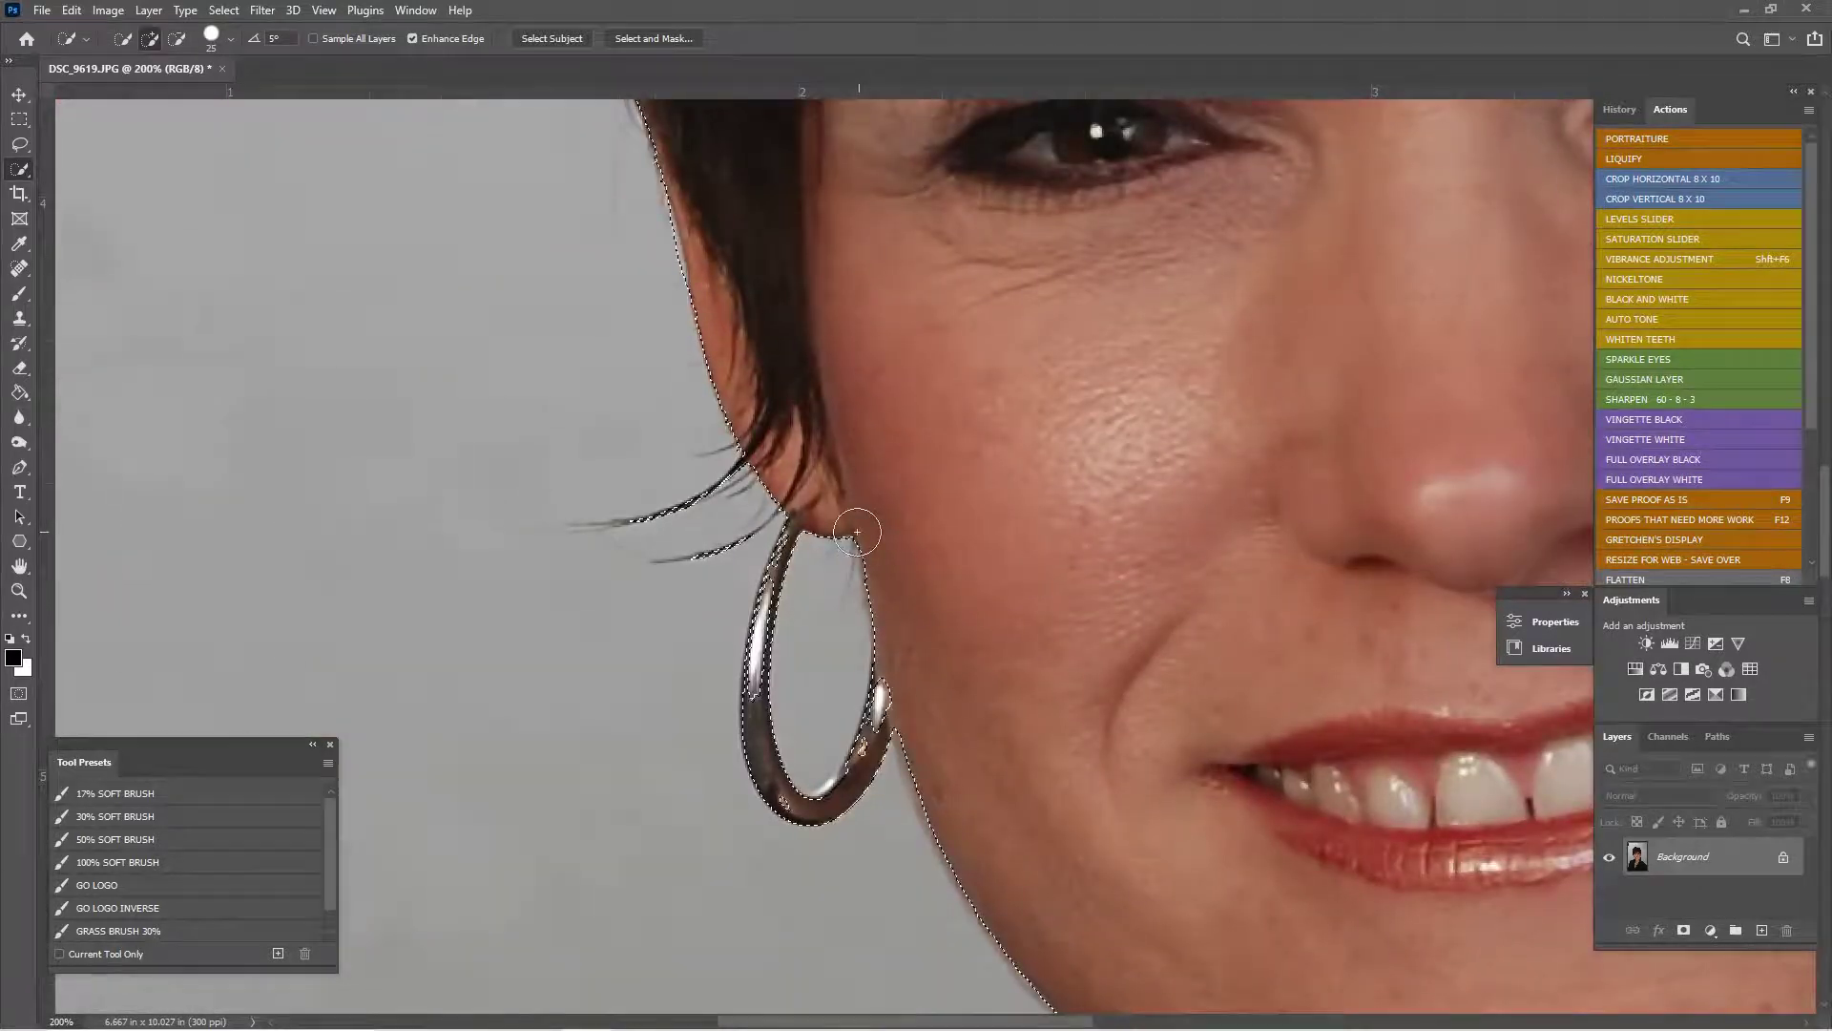
{"action": "key", "text": "bracketleft"}
{"action": "key", "text": "bracketleft"}
{"action": "key", "text": "bracketleft"}
{"action": "key", "text": "bracketleft"}
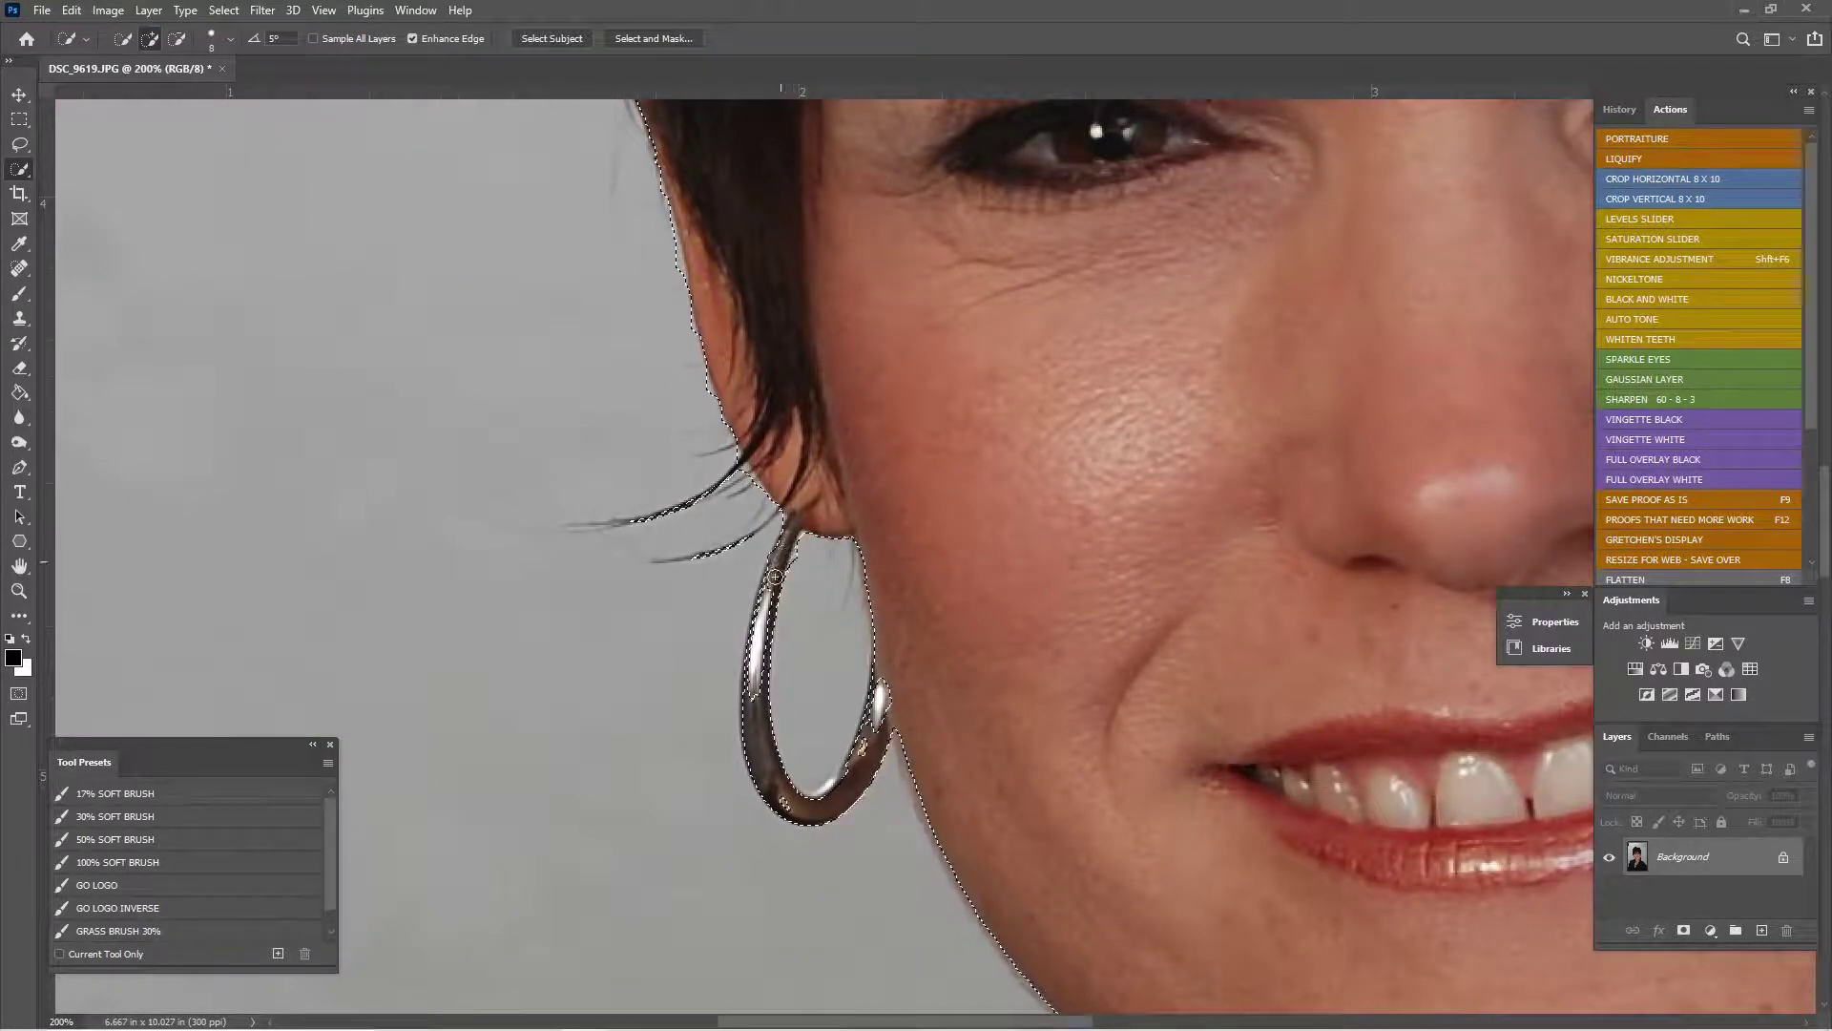
{"action": "mouse_move", "coordinate": [759, 627]}
{"action": "left_mouse_down"}
{"action": "mouse_move", "coordinate": [784, 799]}
{"action": "mouse_move", "coordinate": [811, 807]}
{"action": "left_mouse_up"}
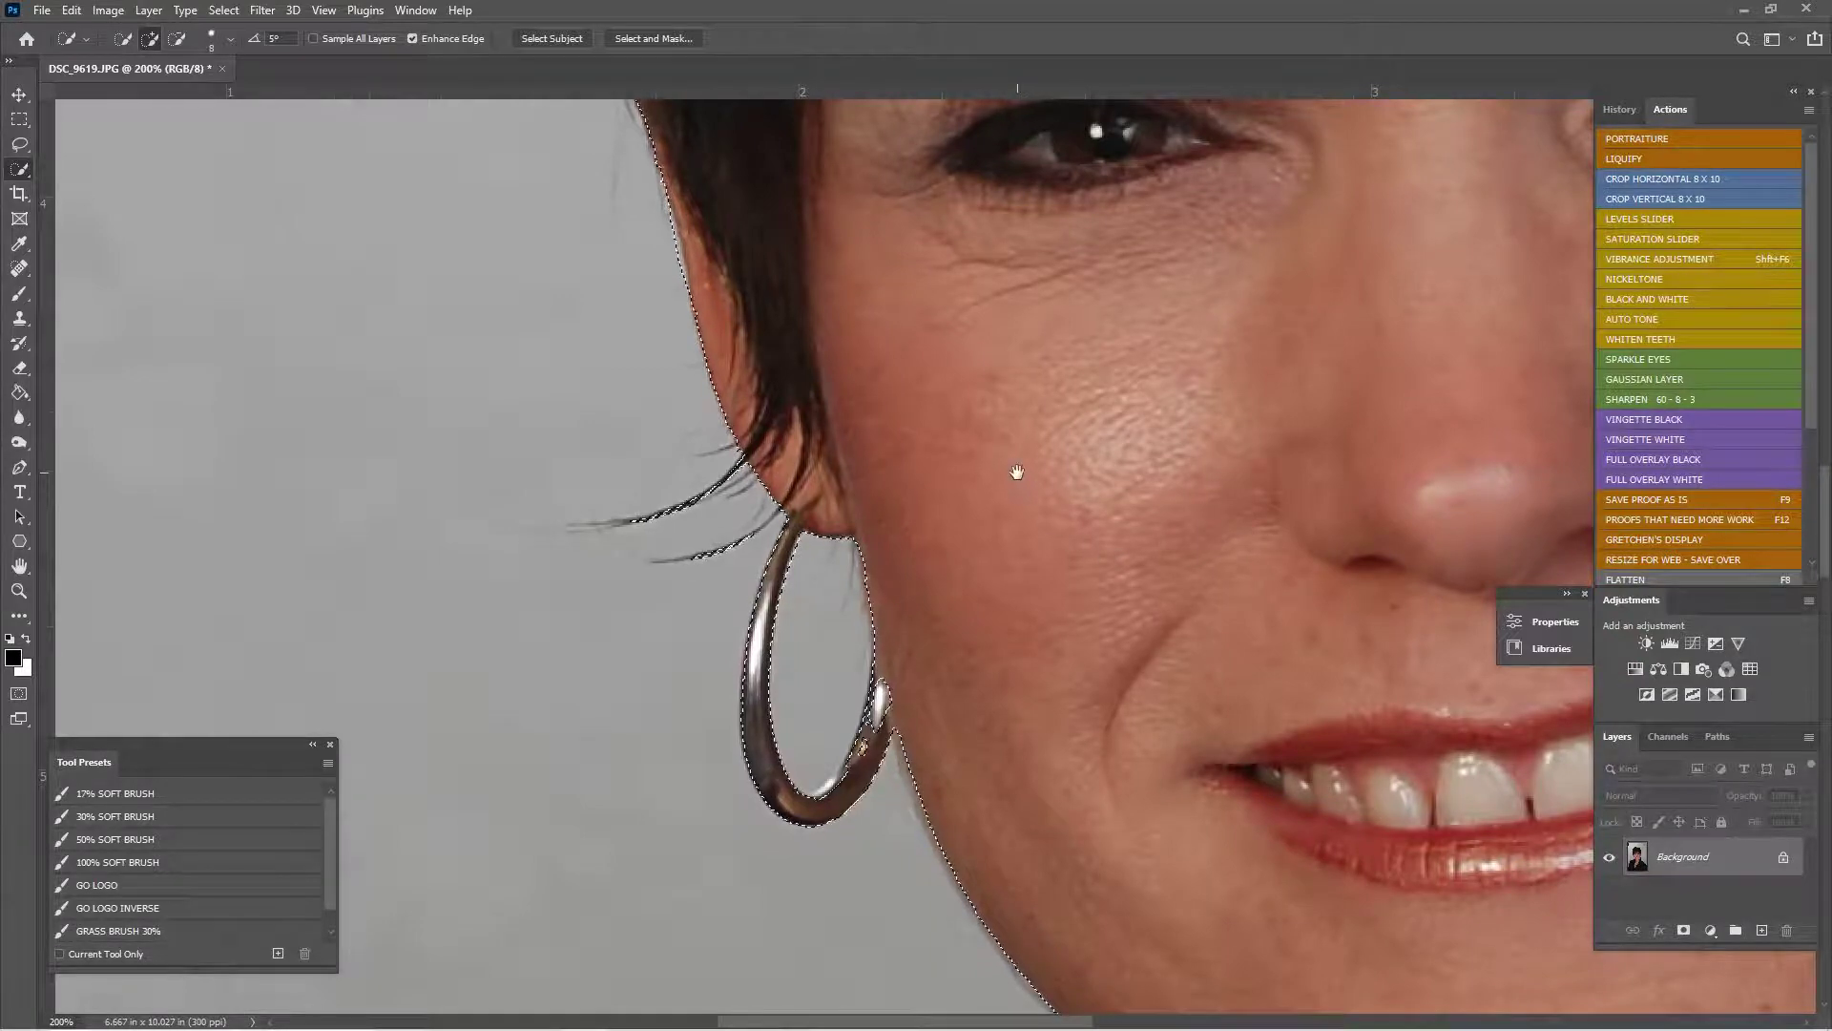
- Add the hair edge along the top of the head to the selection
{"action": "left_click_drag", "start_coordinate": [1014, 471], "coordinate": [839, 572]}
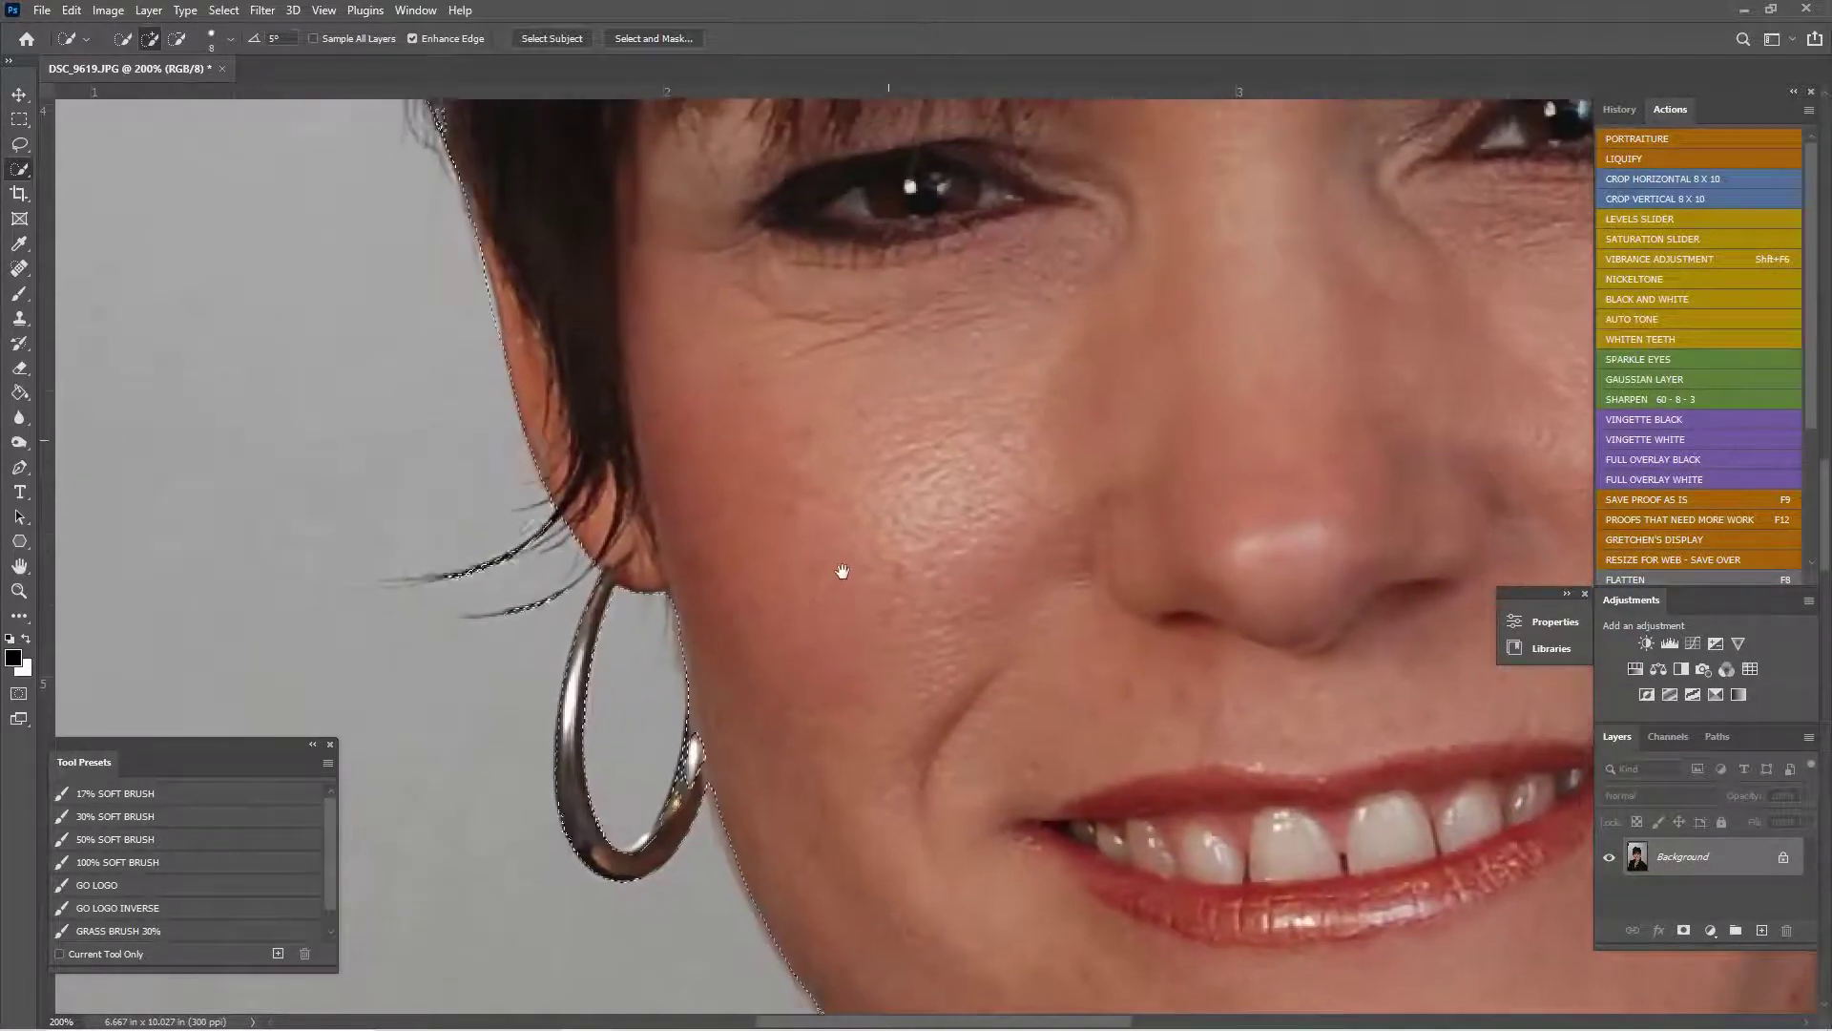
{"action": "left_click_drag", "start_coordinate": [1072, 441], "coordinate": [1071, 514]}
{"action": "left_click_drag", "start_coordinate": [965, 349], "coordinate": [1009, 727]}
{"action": "left_click_drag", "start_coordinate": [712, 528], "coordinate": [821, 563]}
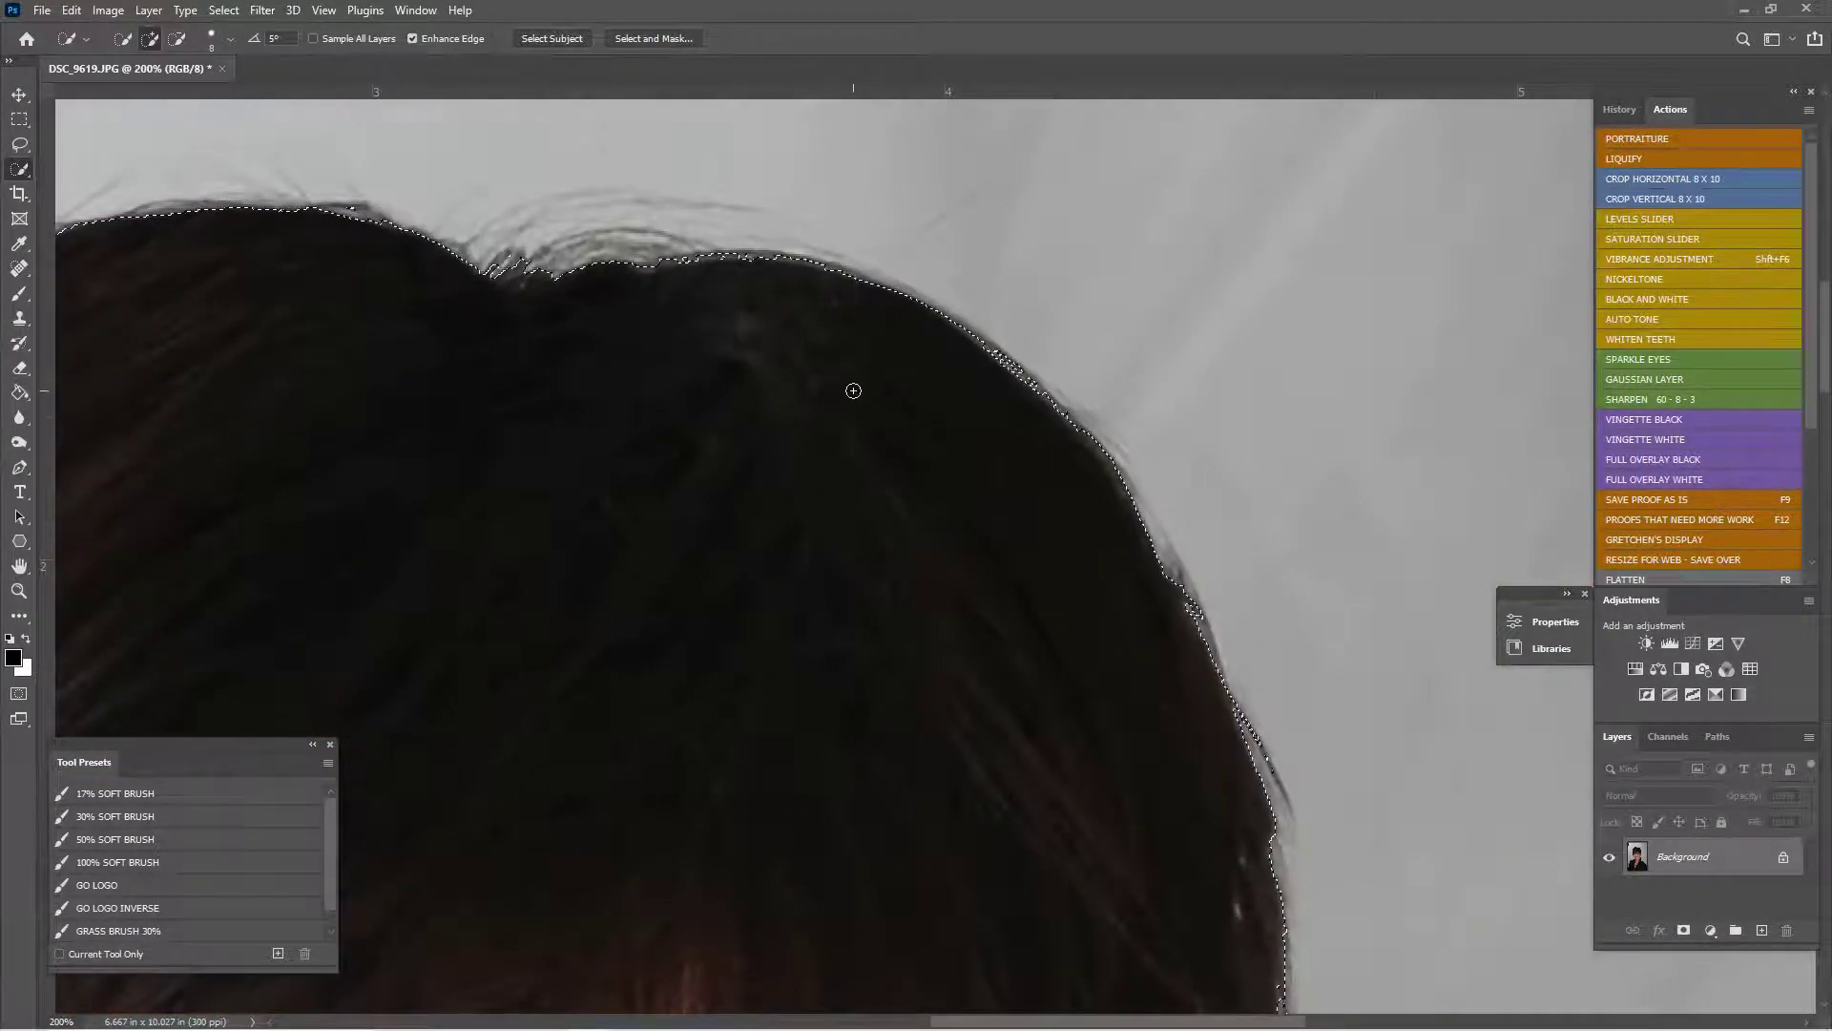
{"action": "scroll", "coordinate": [851, 396], "scroll_direction": "up", "scroll_amount": 1}
{"action": "left_click", "coordinate": [1002, 414]}
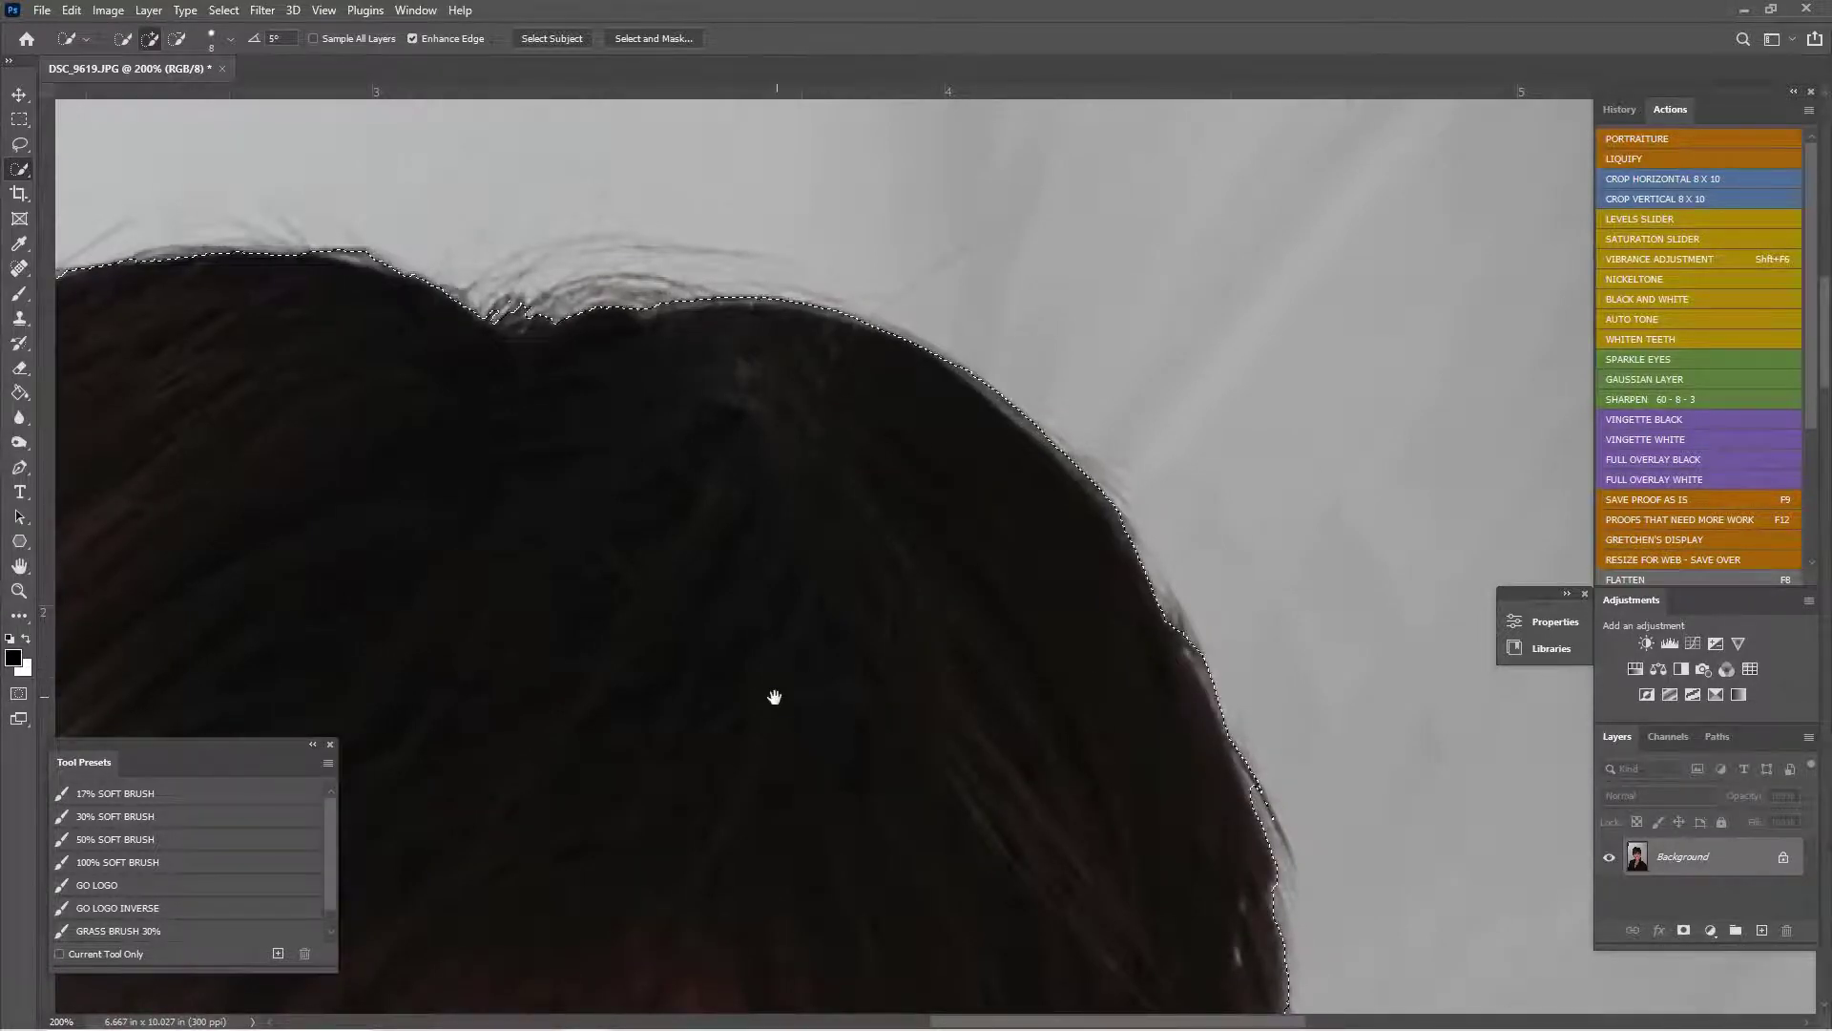
- Add the lower part of the left hoop earring and the adjoining jawline to the selection with a small brush
{"action": "key", "text": "ctrl+minus"}
{"action": "key", "text": "ctrl+minus"}
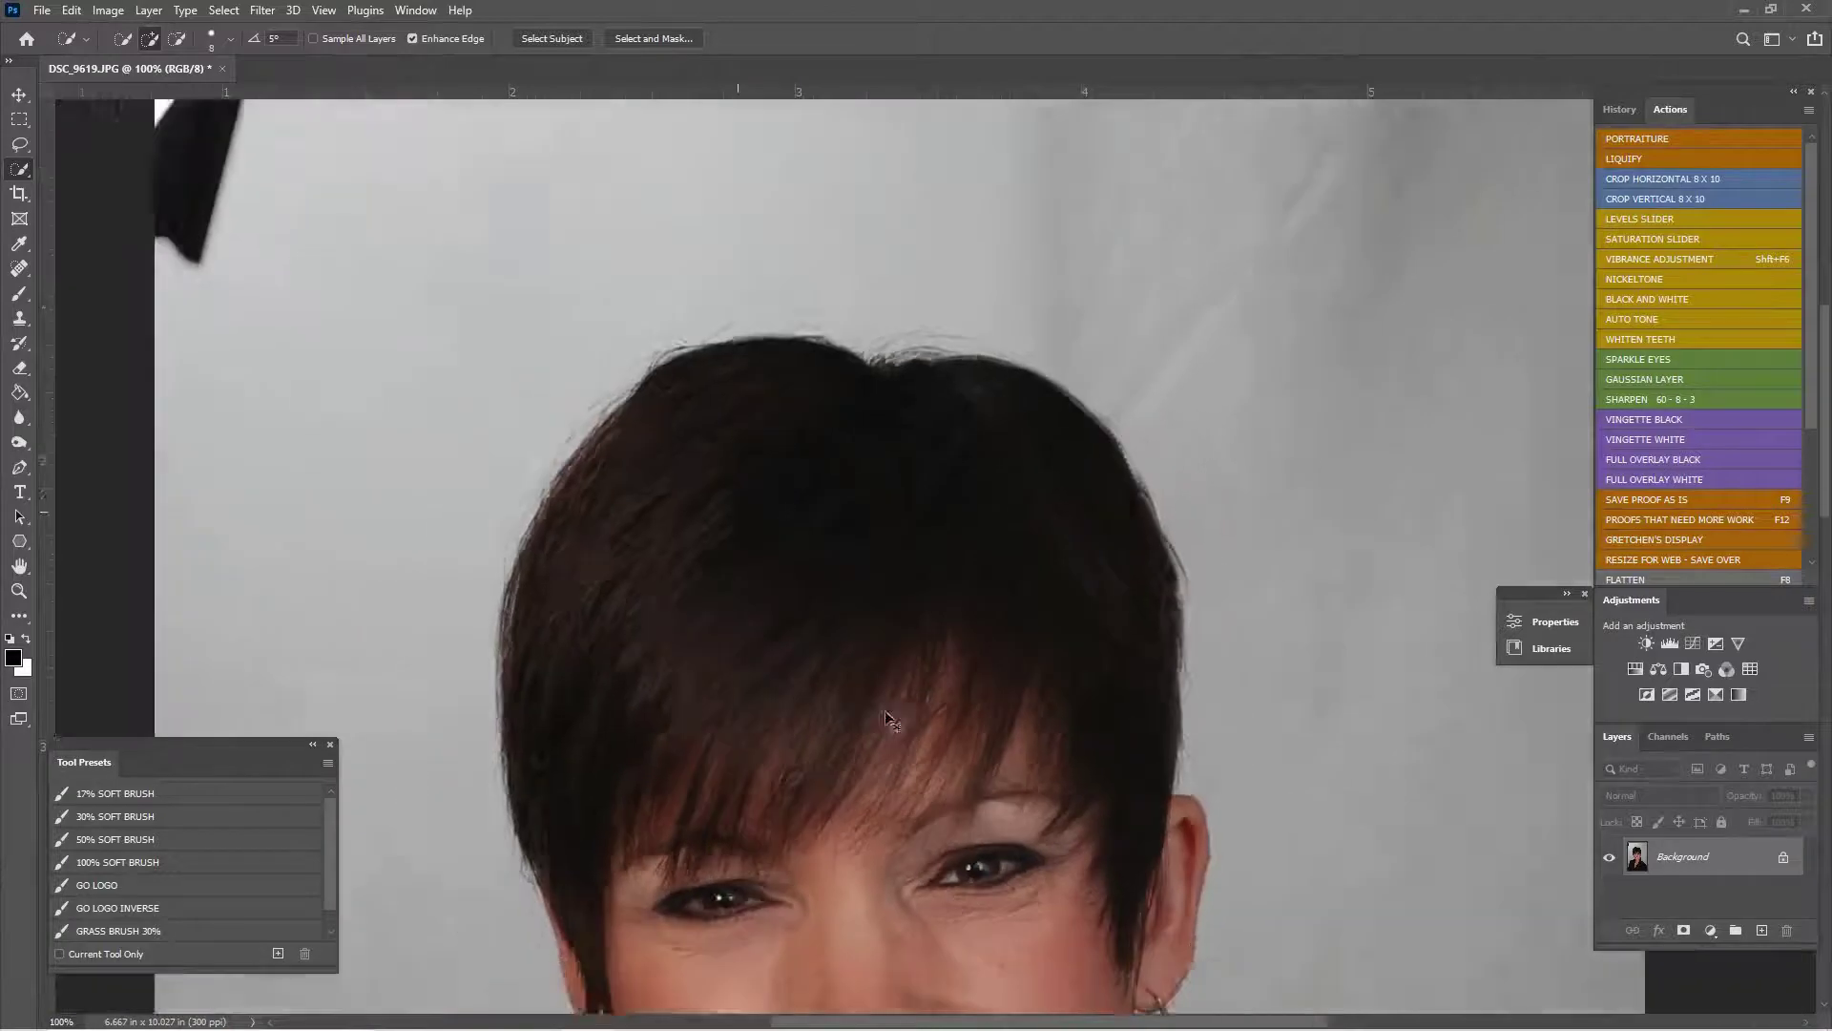
{"action": "left_click_drag", "start_coordinate": [900, 676], "coordinate": [900, 317]}
{"action": "key", "text": "ctrl+plus"}
{"action": "left_click_drag", "start_coordinate": [918, 638], "coordinate": [1081, 417]}
{"action": "key", "text": "ctrl+plus"}
{"action": "key", "text": "bracketright"}
{"action": "key", "text": "bracketright"}
{"action": "key", "text": "bracketright"}
{"action": "key", "text": "bracketright"}
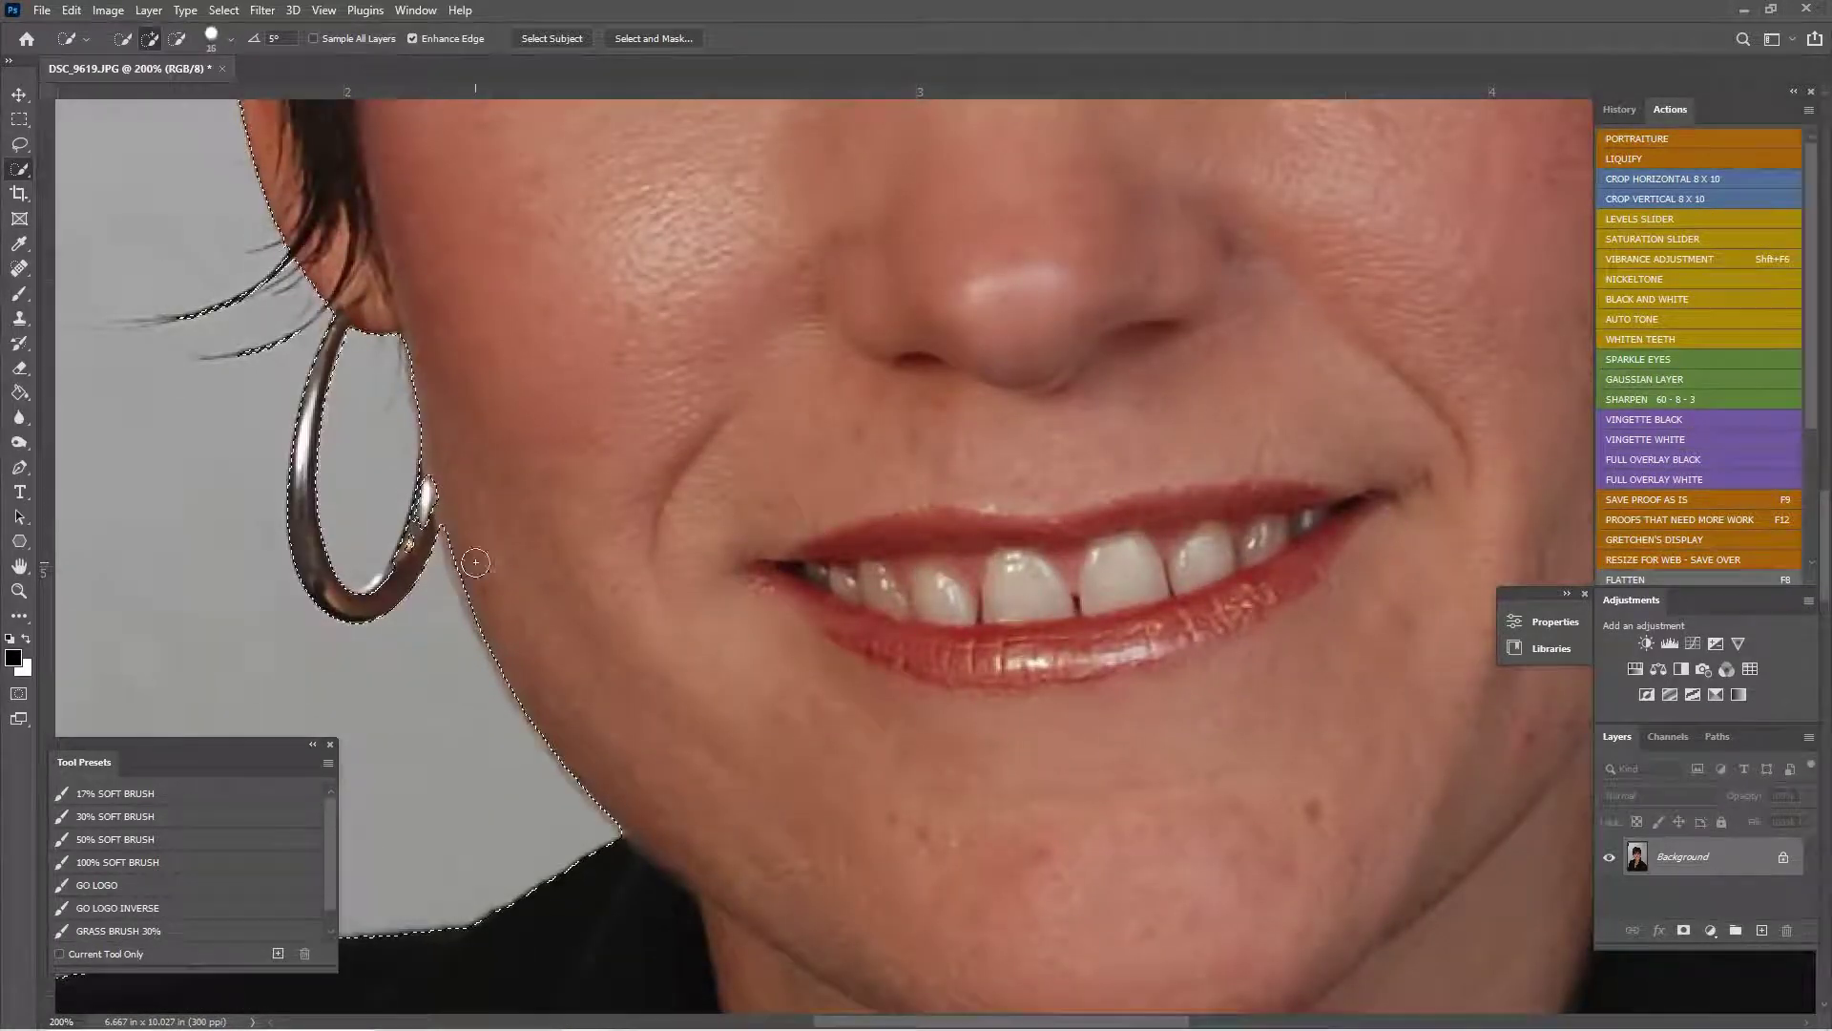
{"action": "key", "text": "bracketleft"}
{"action": "key", "text": "bracketleft"}
{"action": "key", "text": "bracketleft"}
{"action": "mouse_move", "coordinate": [428, 523]}
{"action": "left_mouse_down"}
{"action": "mouse_move", "coordinate": [453, 473]}
{"action": "mouse_move", "coordinate": [469, 549]}
{"action": "mouse_move", "coordinate": [545, 716]}
{"action": "left_mouse_up"}
{"action": "left_click_drag", "start_coordinate": [596, 786], "coordinate": [640, 790]}
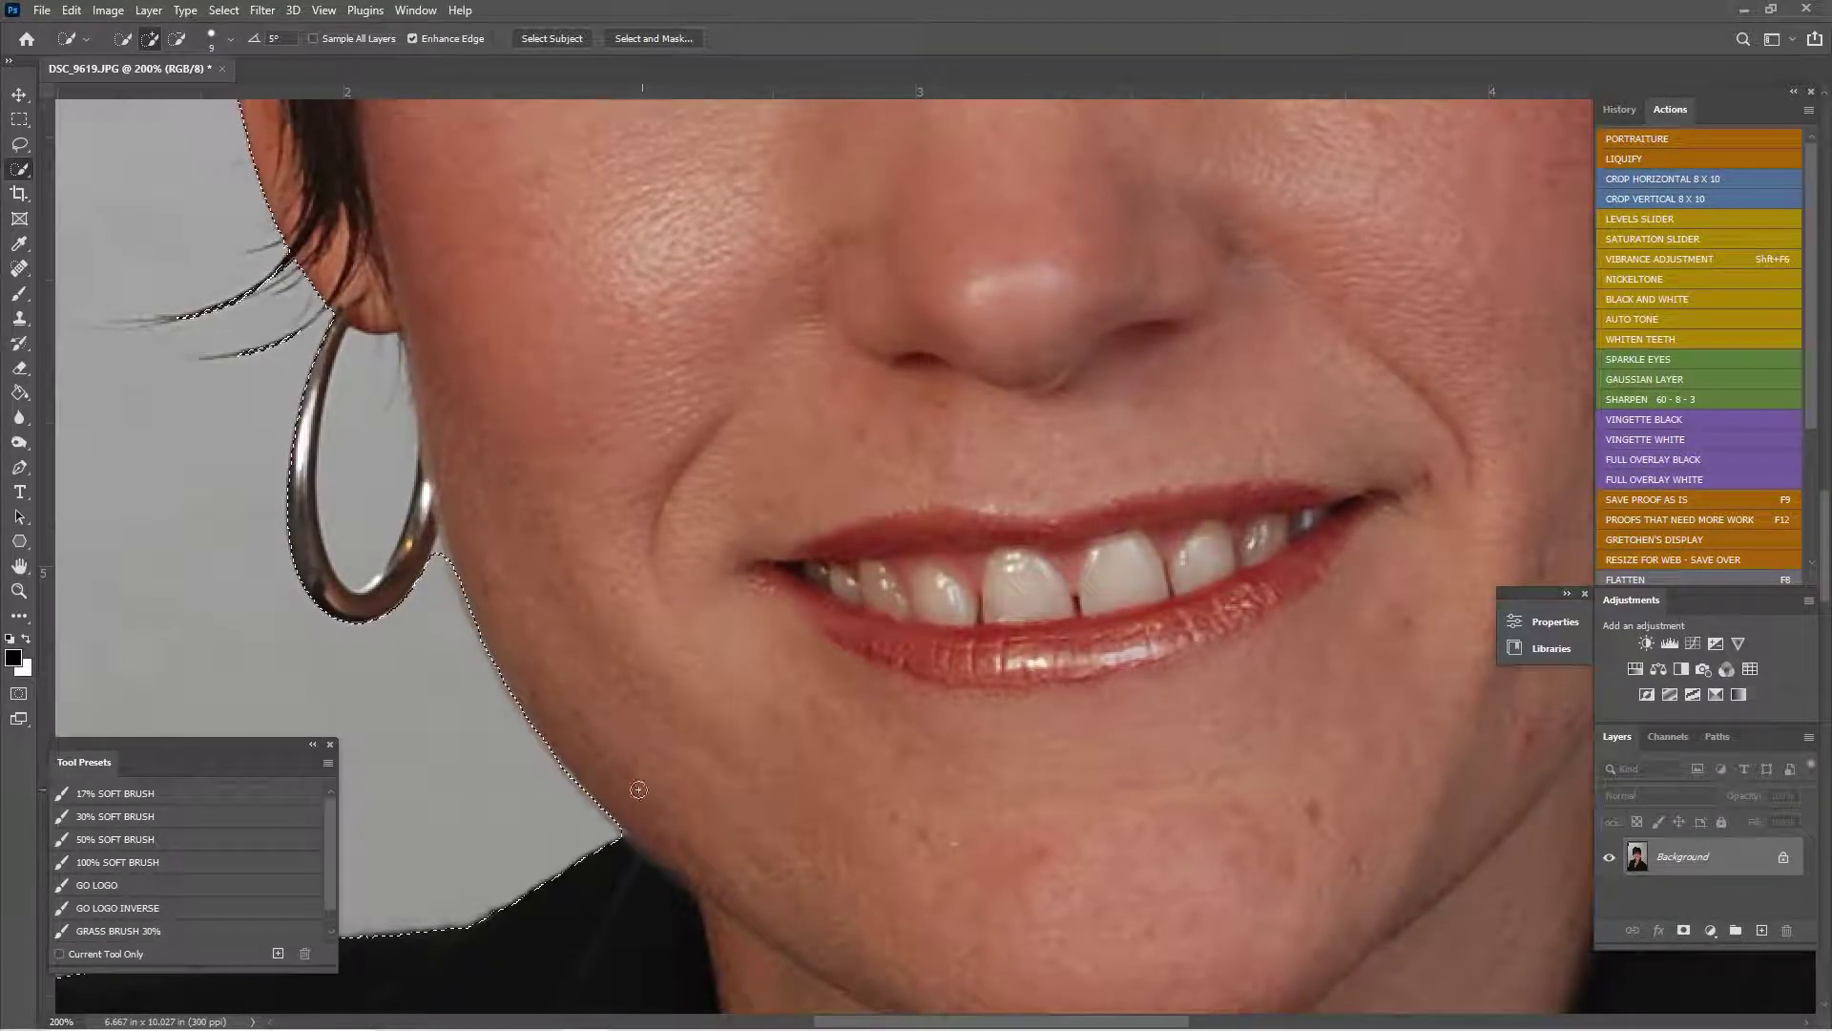
- Touch up the selection around the wispy hairs beside the left ear with a finer brush
{"action": "left_click_drag", "start_coordinate": [796, 483], "coordinate": [969, 691]}
{"action": "left_click_drag", "start_coordinate": [914, 362], "coordinate": [893, 504]}
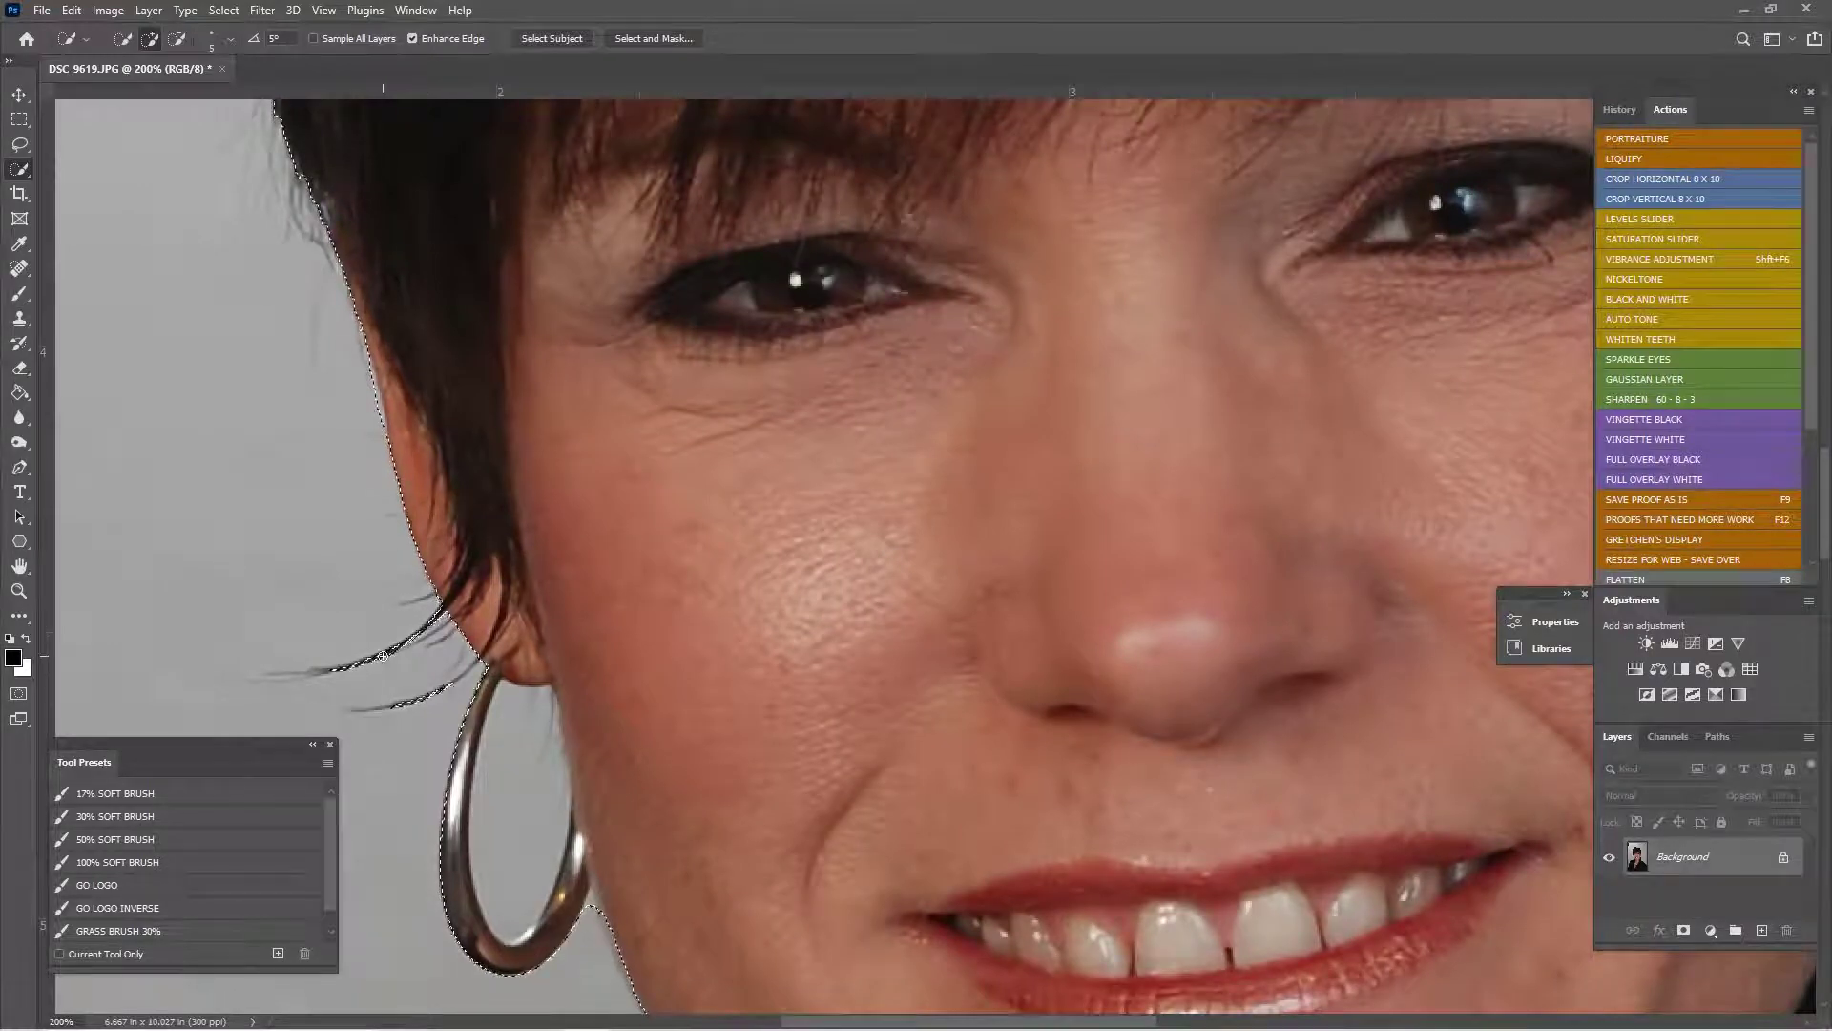
{"action": "key", "text": "bracketleft"}
{"action": "left_click", "coordinate": [419, 699]}
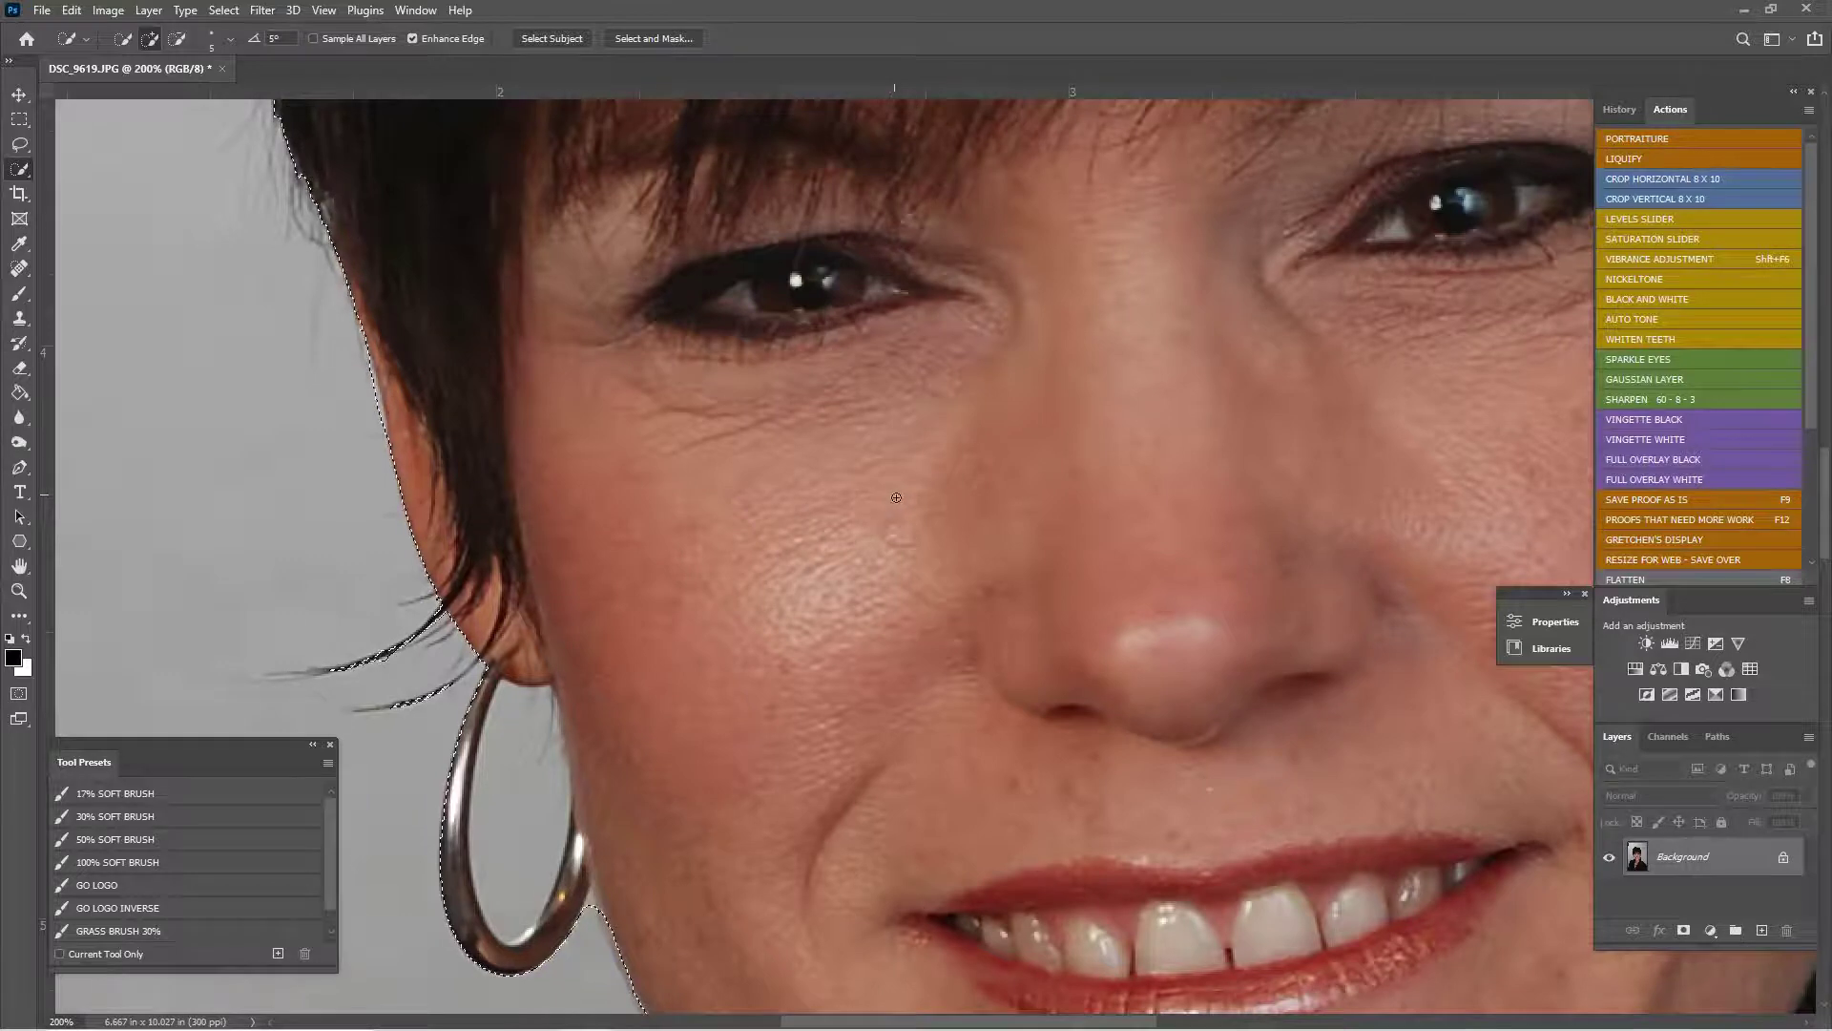
- Add the hair edge above the left ear to the selection with a larger brush and subtract the adjacent background spill
{"action": "key", "text": "ctrl+minus"}
{"action": "key", "text": "bracketright"}
{"action": "key", "text": "bracketright"}
{"action": "key", "text": "bracketright"}
{"action": "key", "text": "bracketright"}
{"action": "key", "text": "bracketright"}
{"action": "key", "text": "bracketright"}
{"action": "key", "text": "bracketright"}
{"action": "key", "text": "bracketright"}
{"action": "key", "text": "bracketright"}
{"action": "key", "text": "bracketright"}
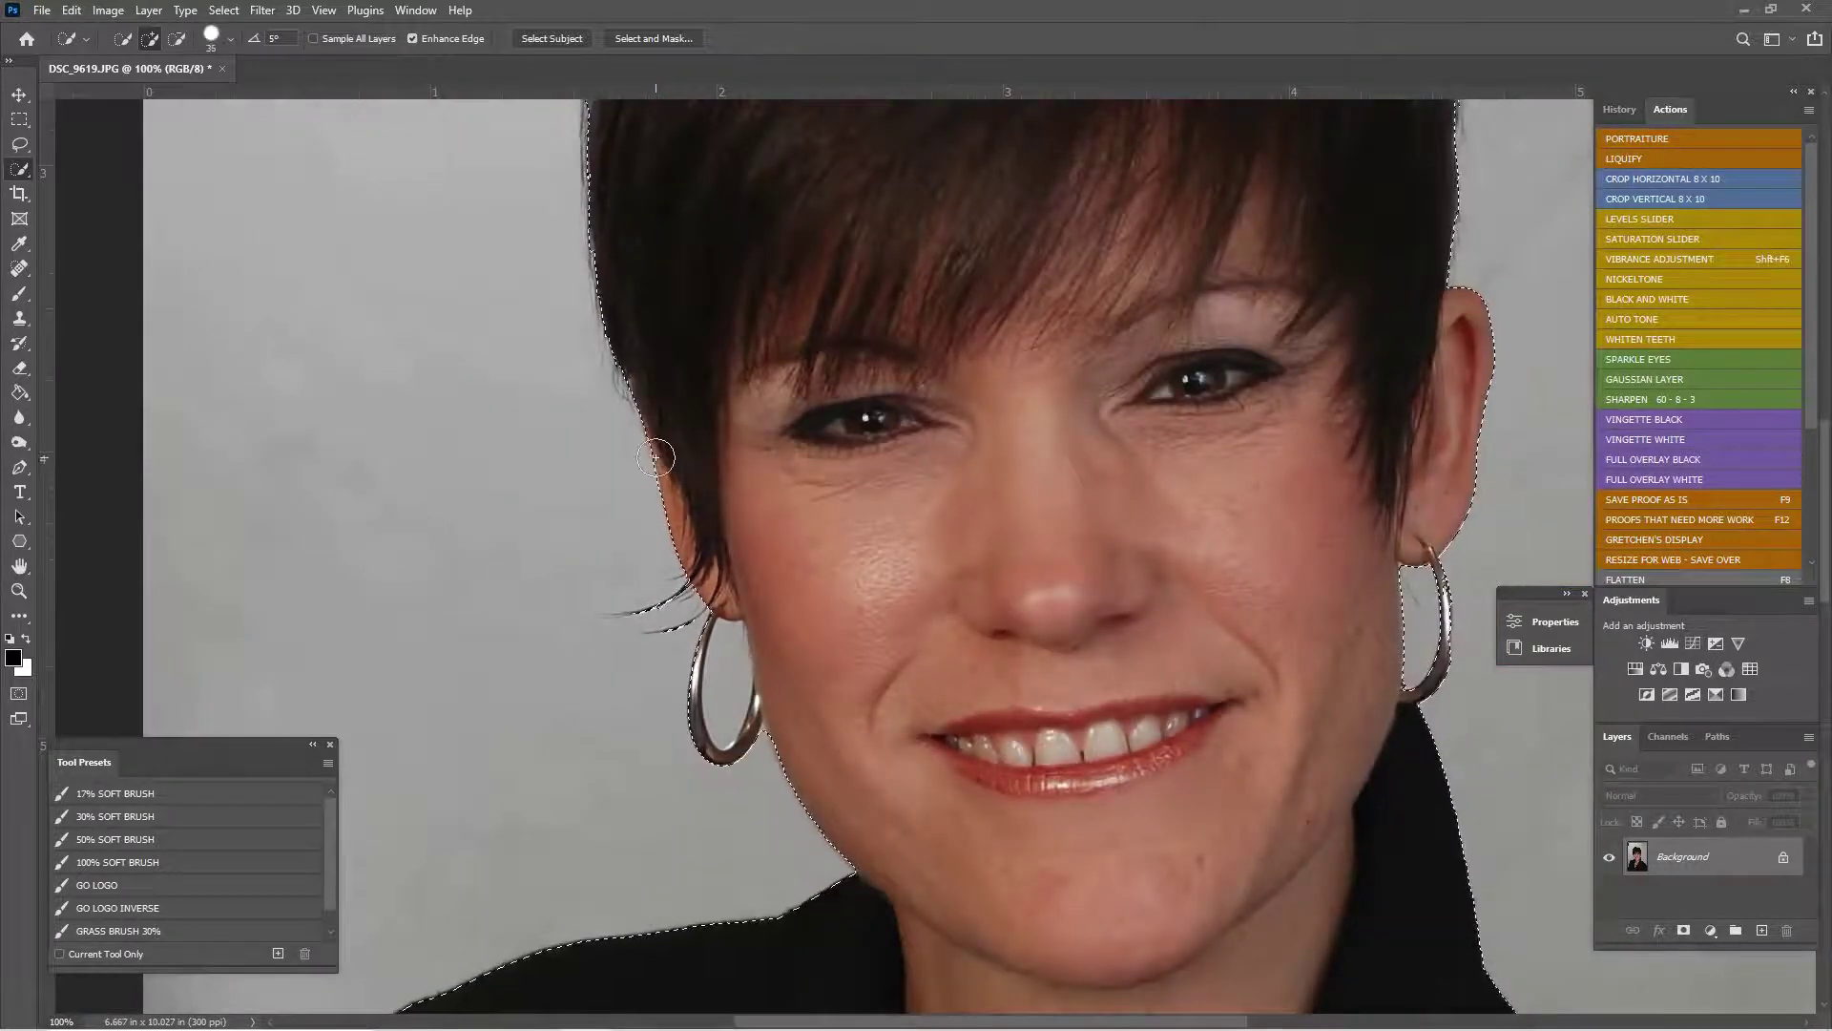
{"action": "left_click", "coordinate": [658, 460]}
{"action": "left_click", "coordinate": [176, 38]}
{"action": "left_click", "coordinate": [634, 468]}
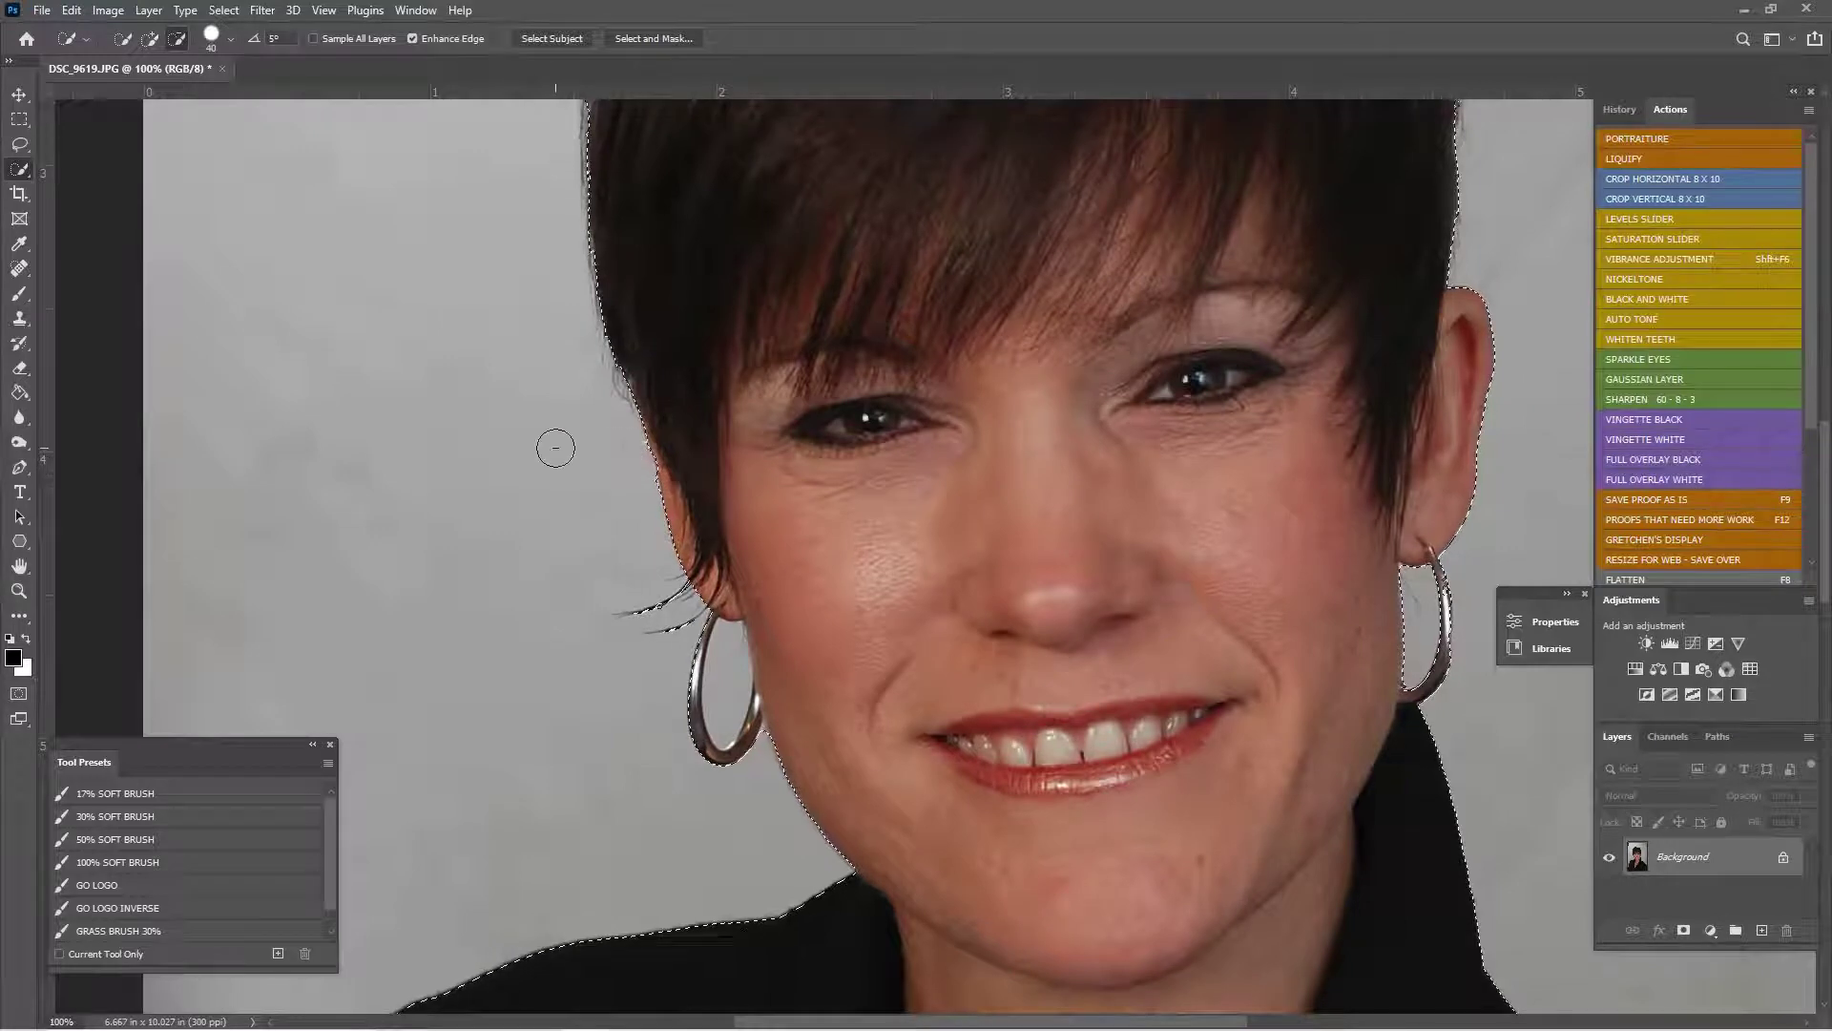
{"action": "left_click", "coordinate": [150, 38]}
{"action": "key", "text": "bracketleft"}
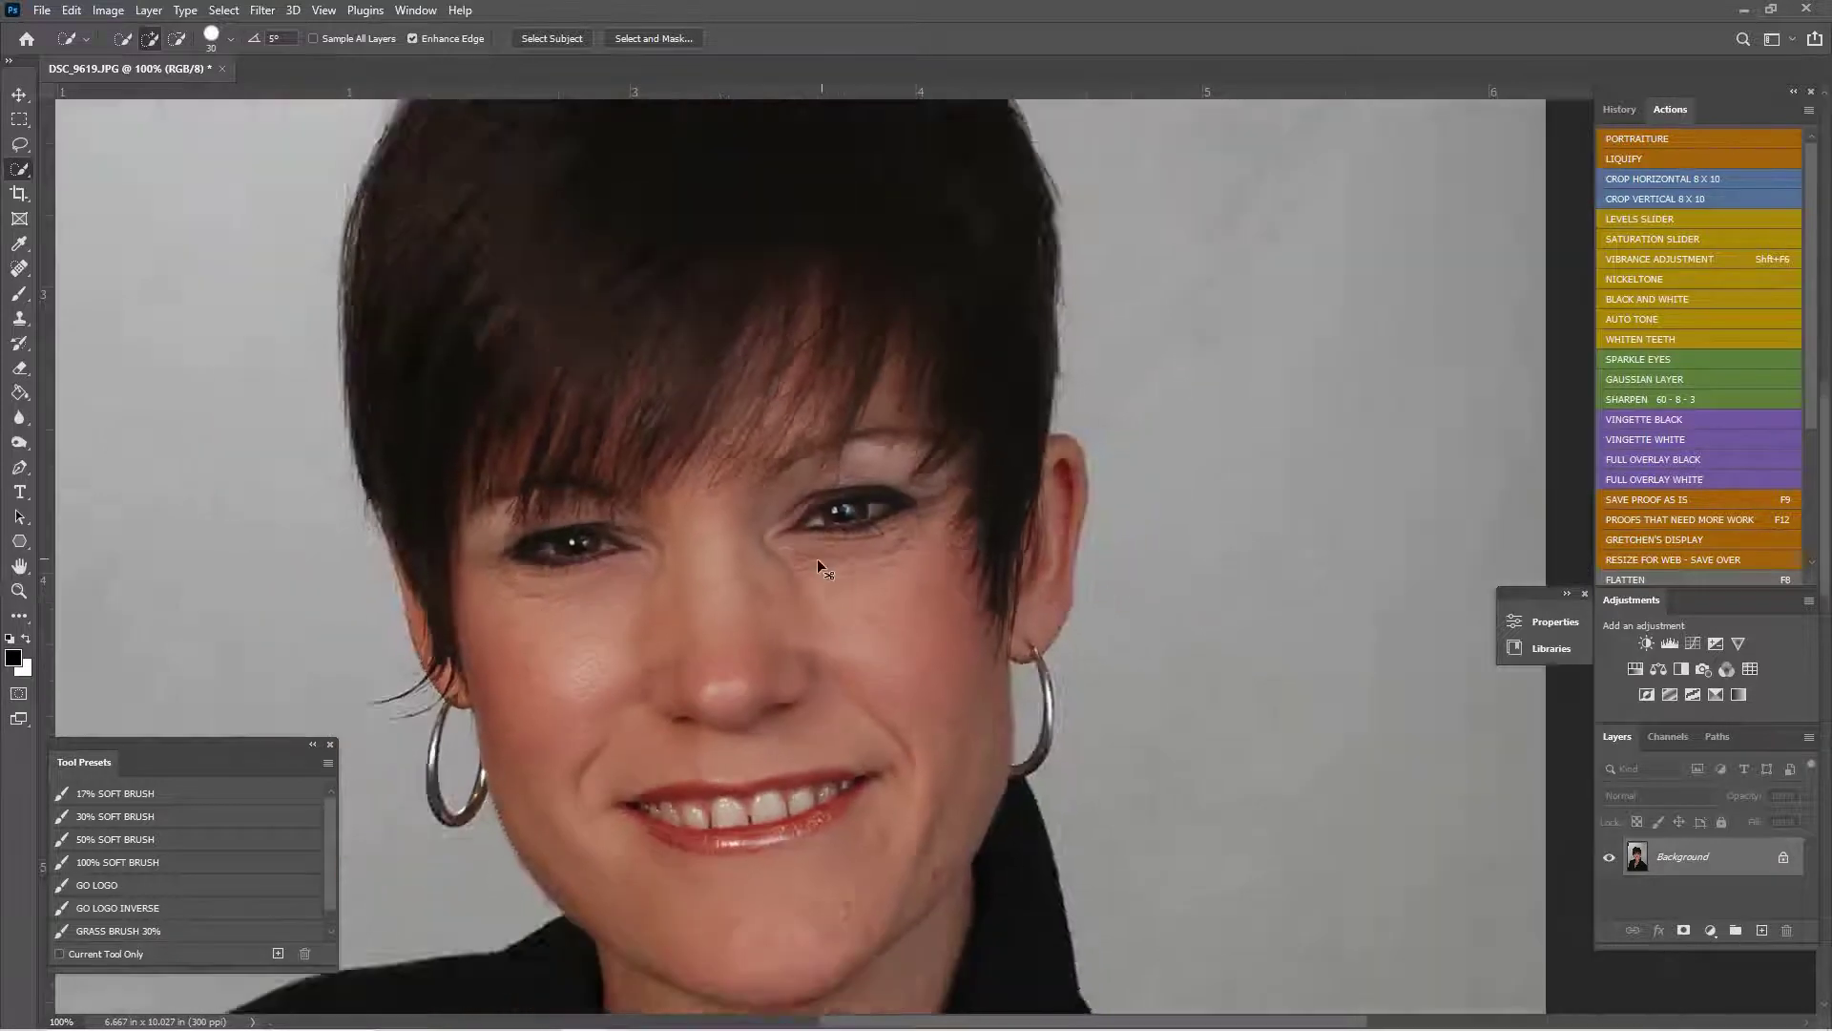
- Invert the selection to target the backdrop instead of the woman
{"action": "key", "text": "ctrl+minus"}
{"action": "key", "text": "ctrl+minus"}
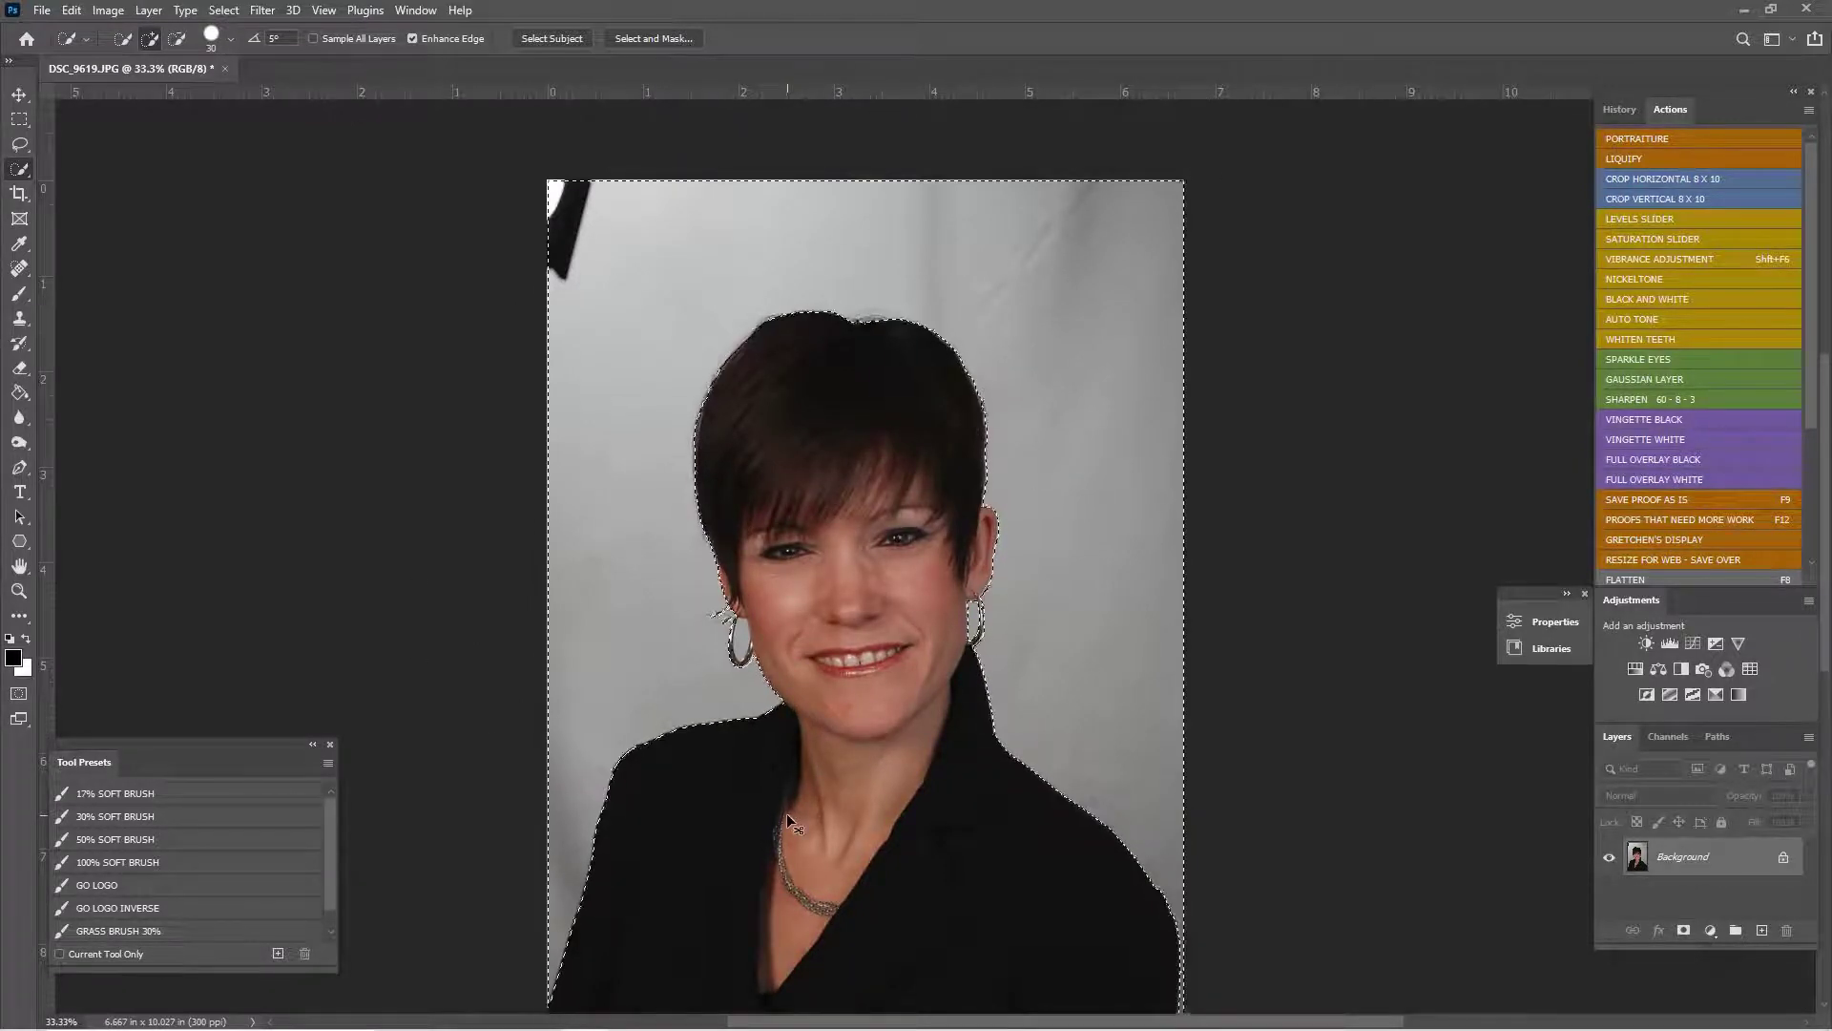
{"action": "key", "text": "ctrl+shift+i"}
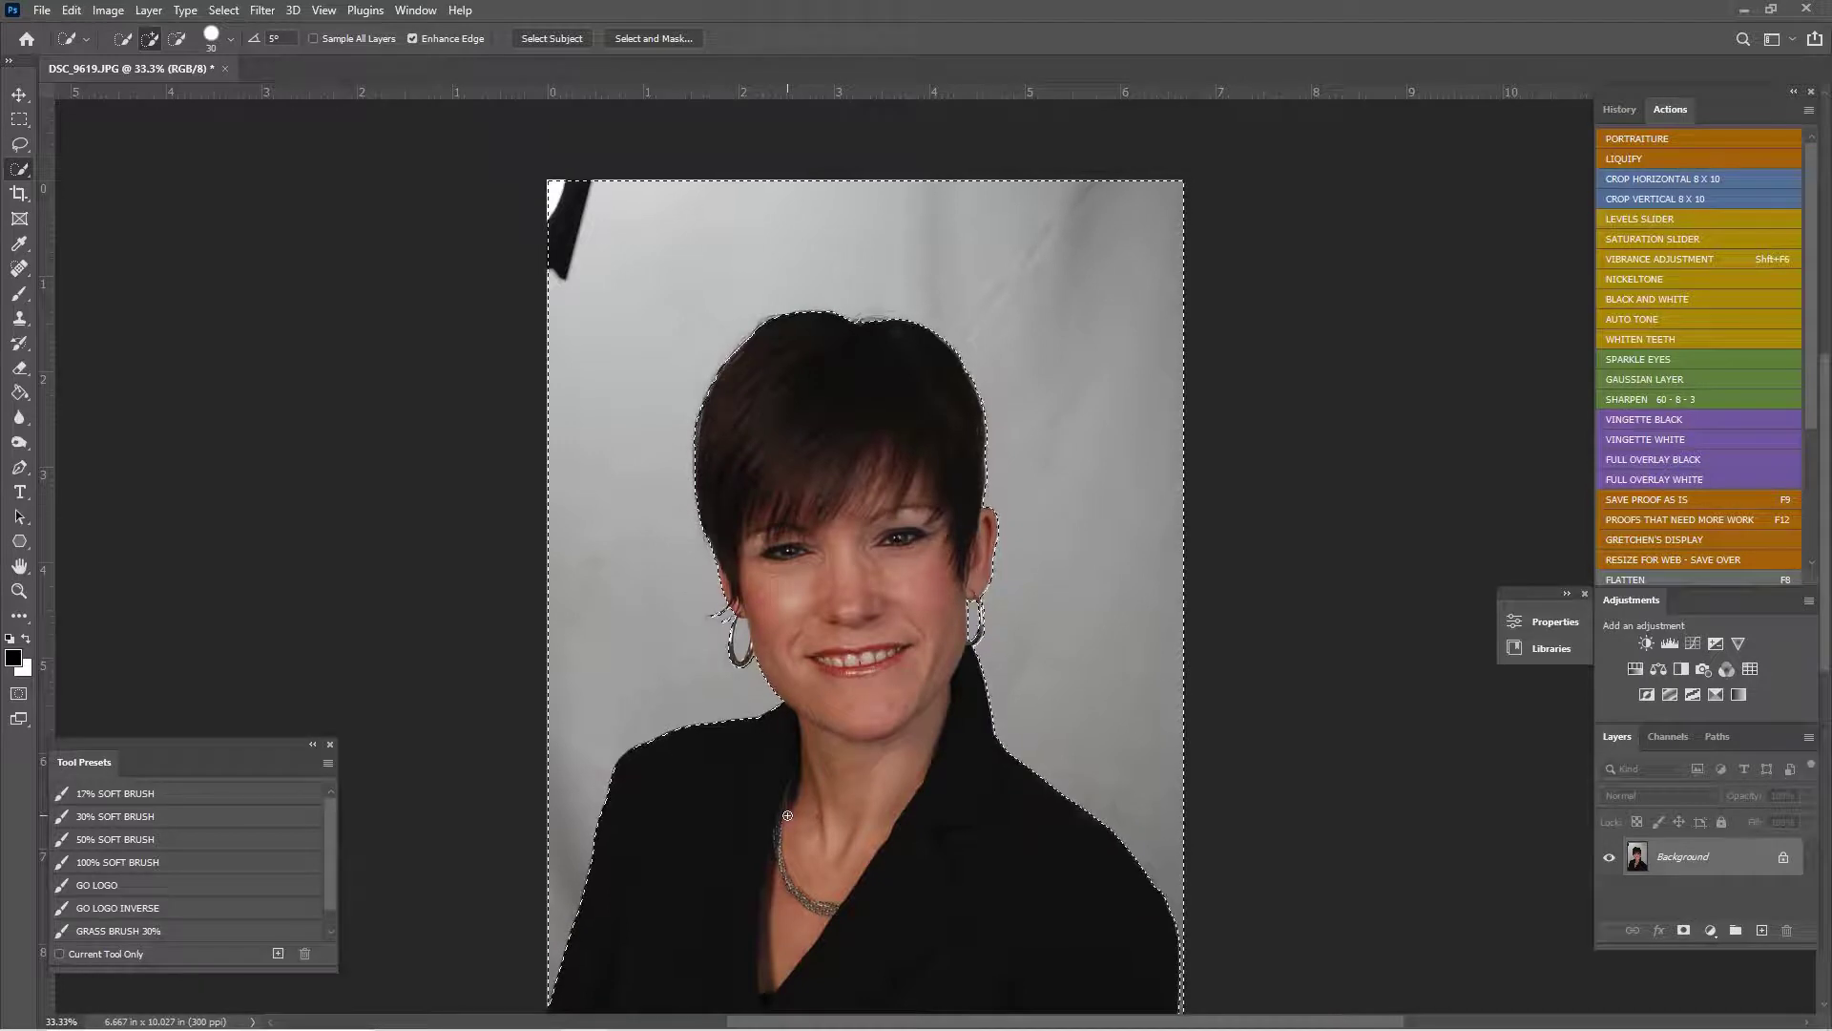
- Brighten the selected backdrop with a Levels adjustment layer, setting the midtone input to 1.36 and the white input to 81
{"action": "left_click", "coordinate": [1661, 221]}
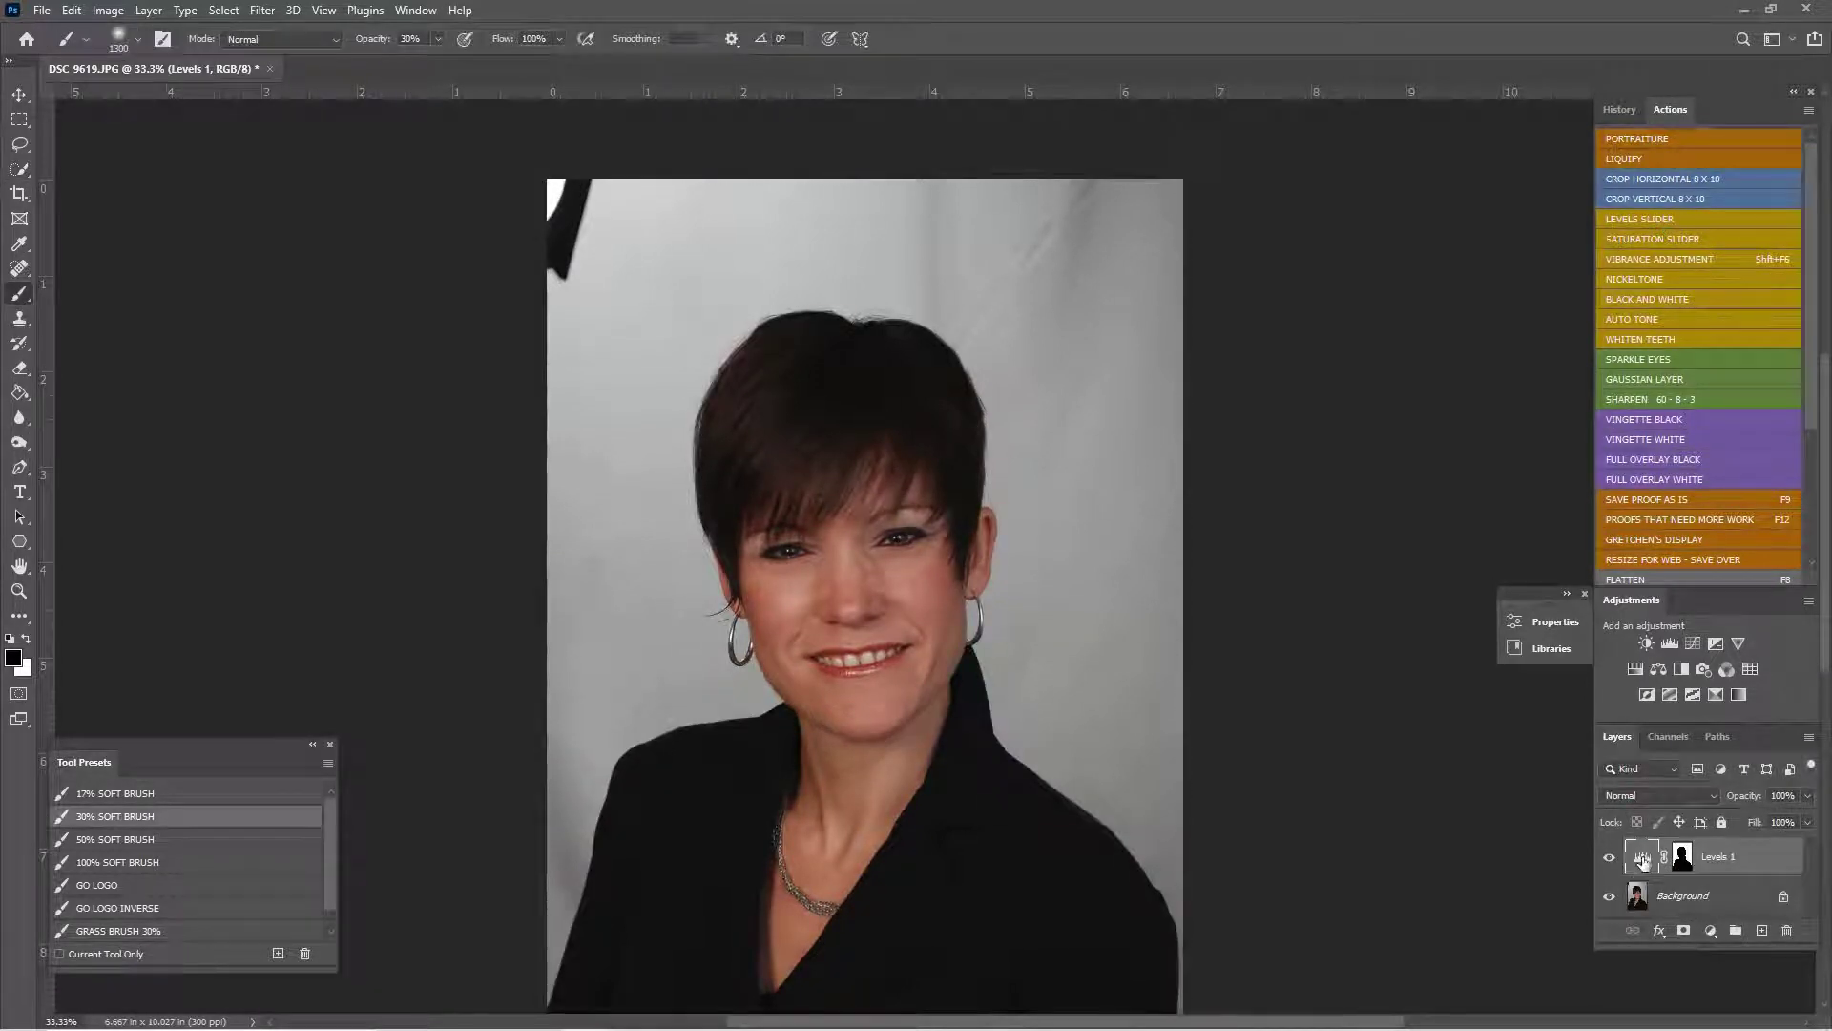
{"action": "left_click", "coordinate": [1642, 859]}
{"action": "left_click_drag", "start_coordinate": [1470, 817], "coordinate": [1343, 817]}
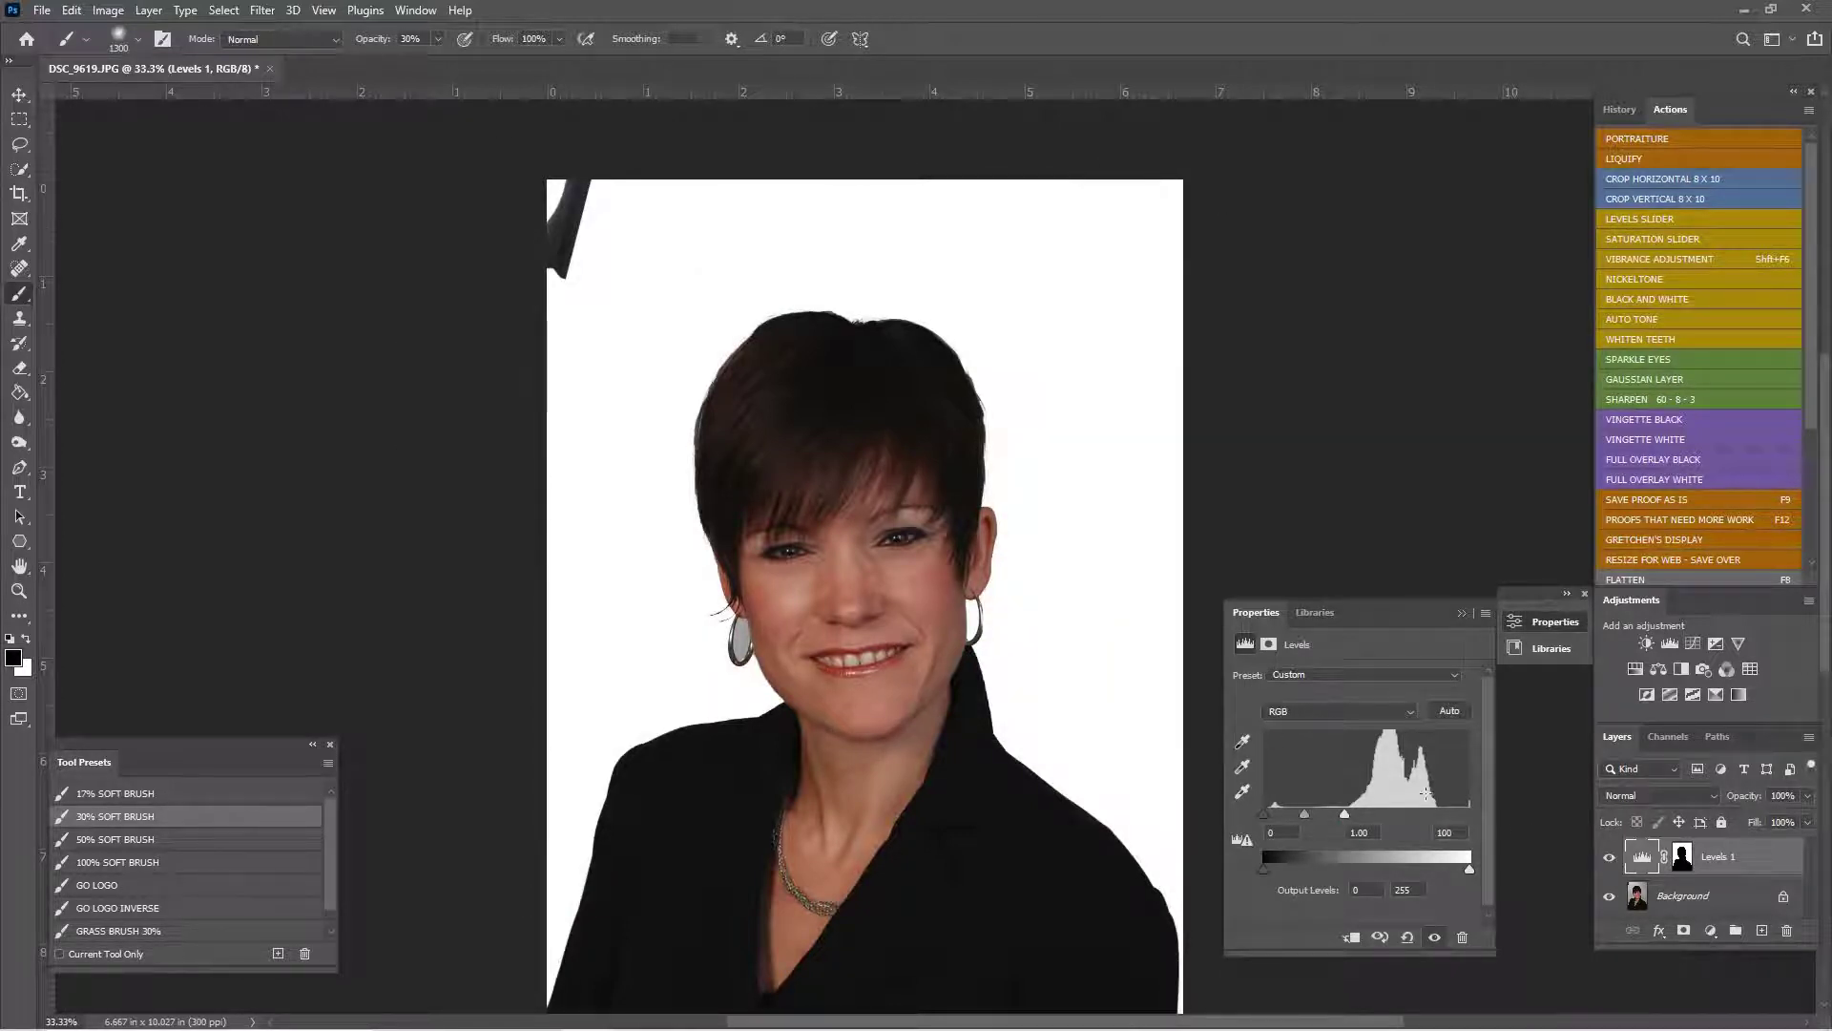
{"action": "mouse_move", "coordinate": [1338, 818]}
{"action": "left_mouse_down"}
{"action": "mouse_move", "coordinate": [1294, 813]}
{"action": "mouse_move", "coordinate": [1481, 809]}
{"action": "mouse_move", "coordinate": [1331, 823]}
{"action": "left_mouse_up"}
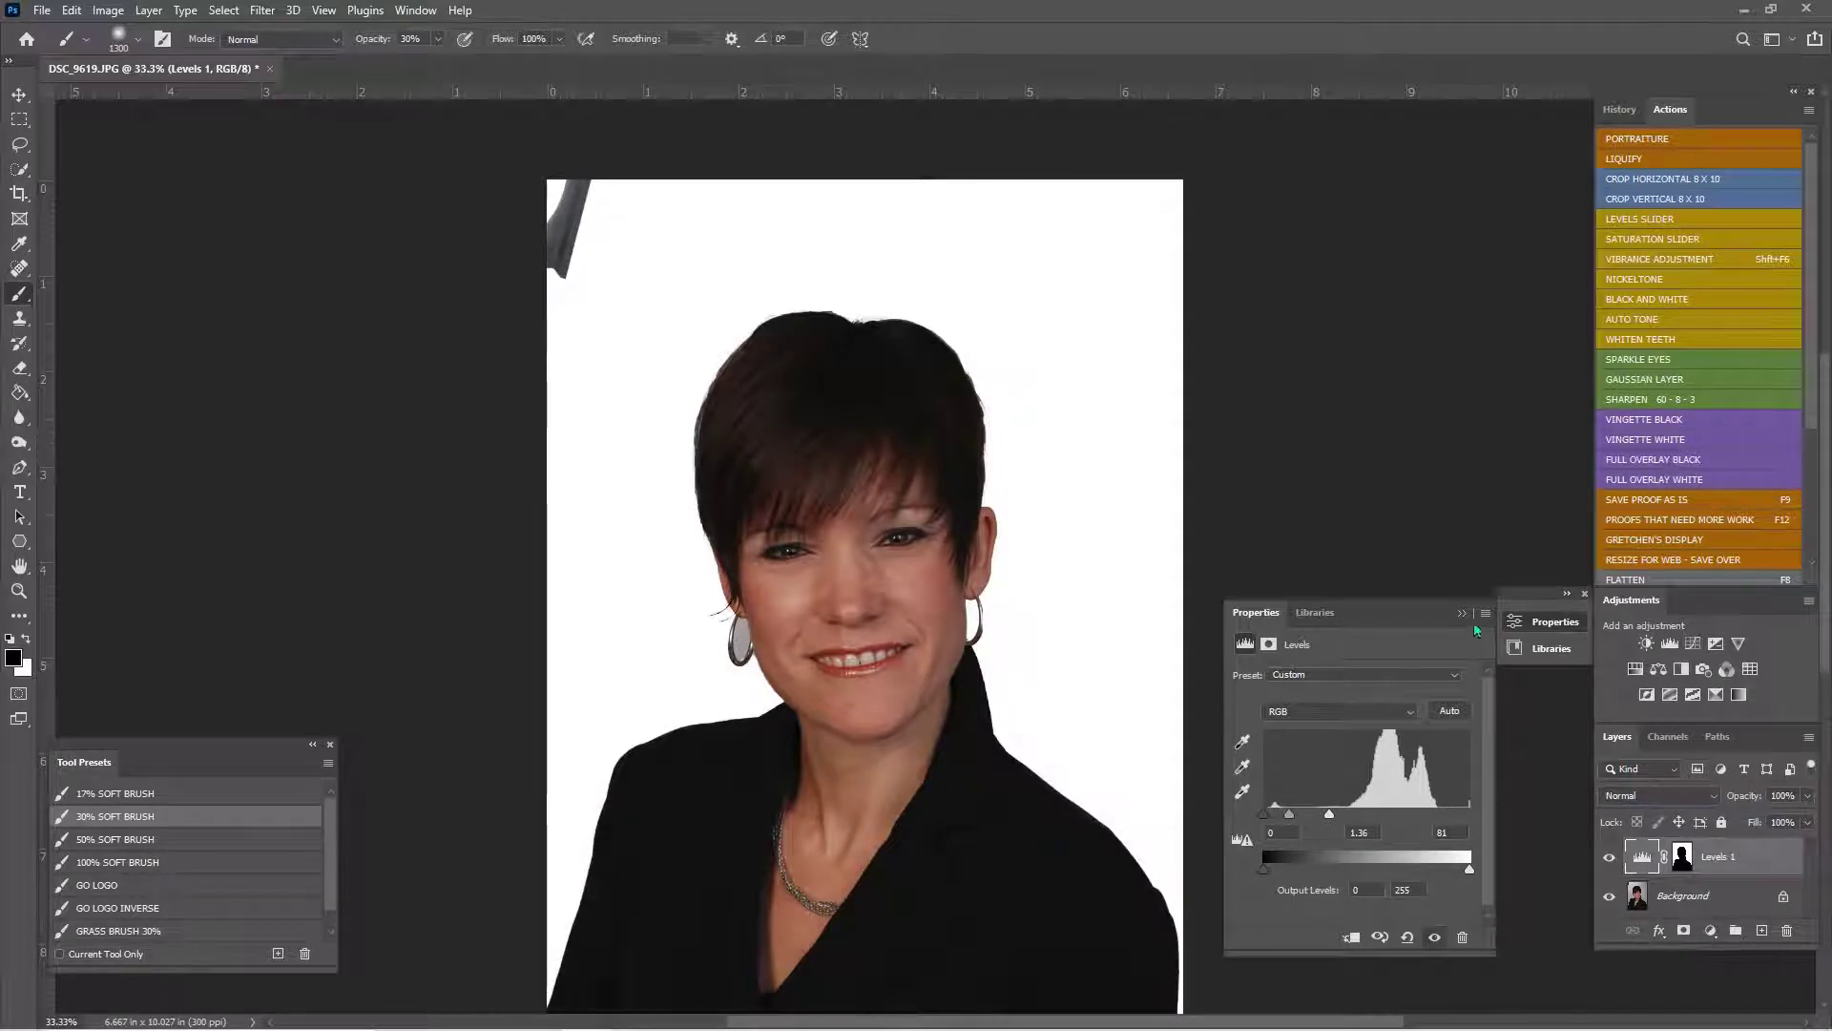
- Examine the area inside the left earring and revert the history to the last Quick Selection state before the inversion
{"action": "key", "text": "ctrl+plus"}
{"action": "key", "text": "ctrl+plus"}
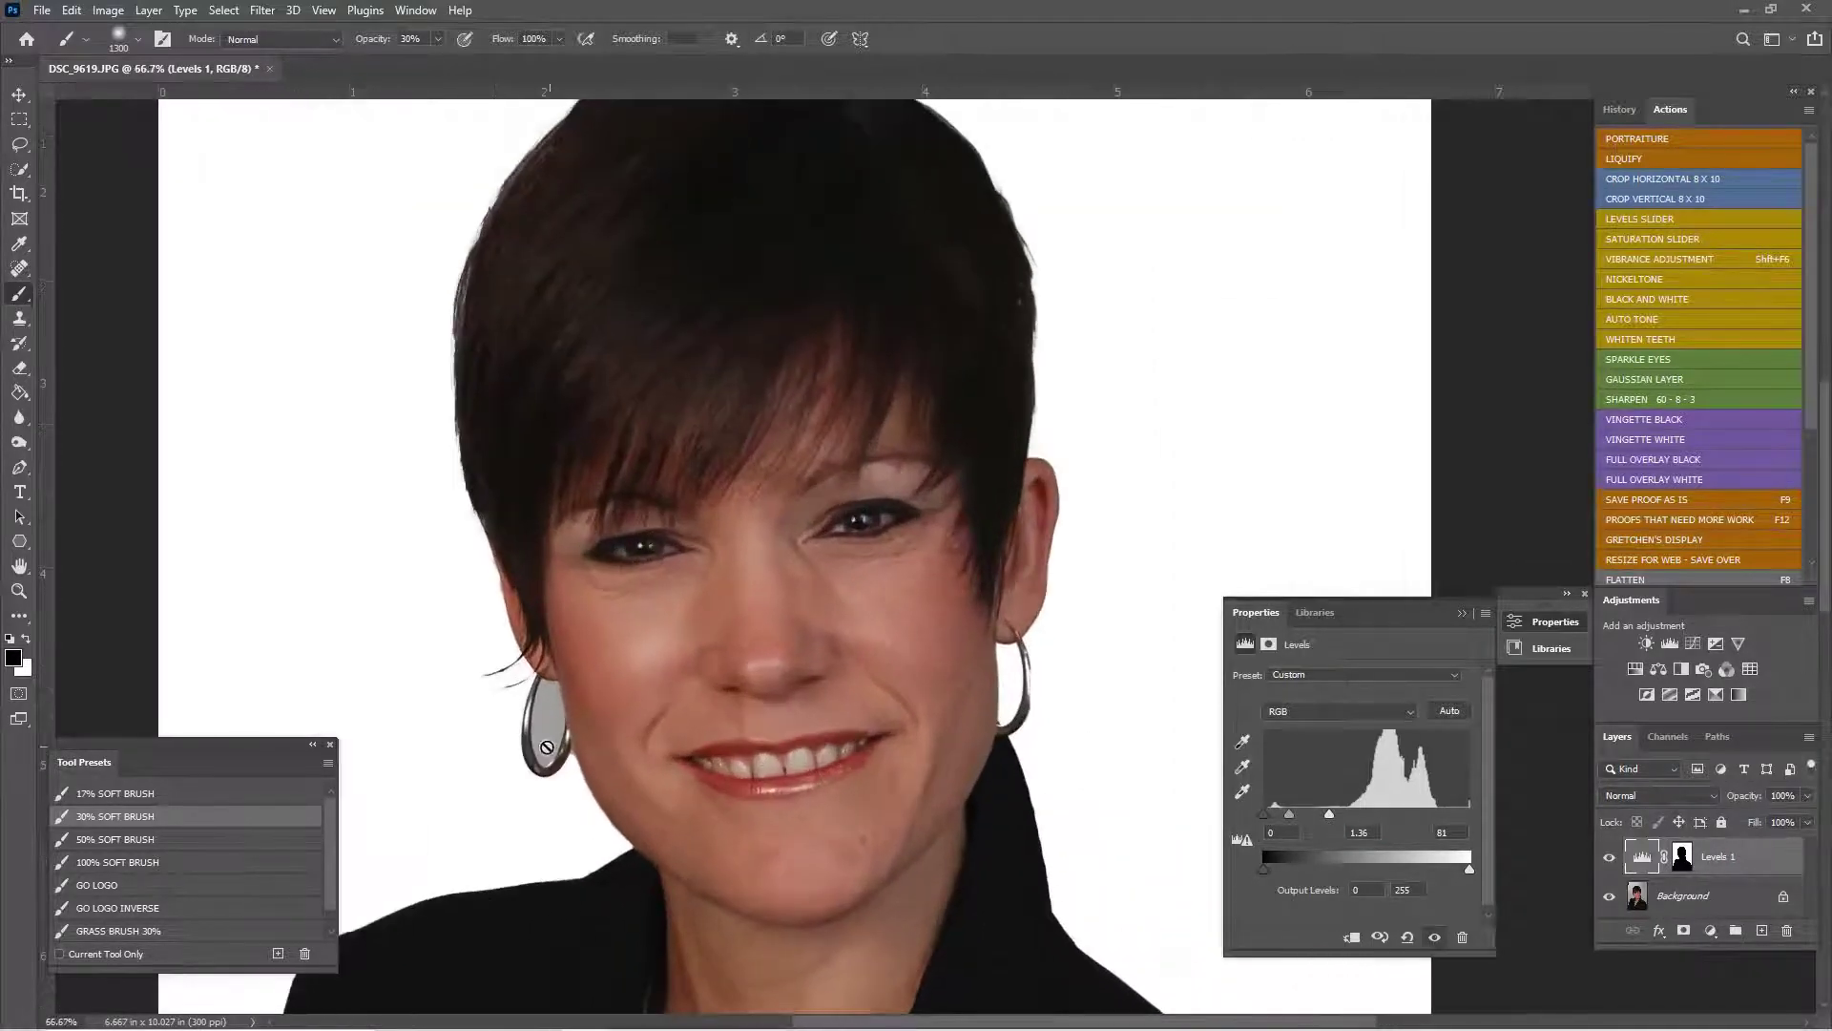
{"action": "left_click", "coordinate": [1461, 614]}
{"action": "left_click", "coordinate": [1620, 109]}
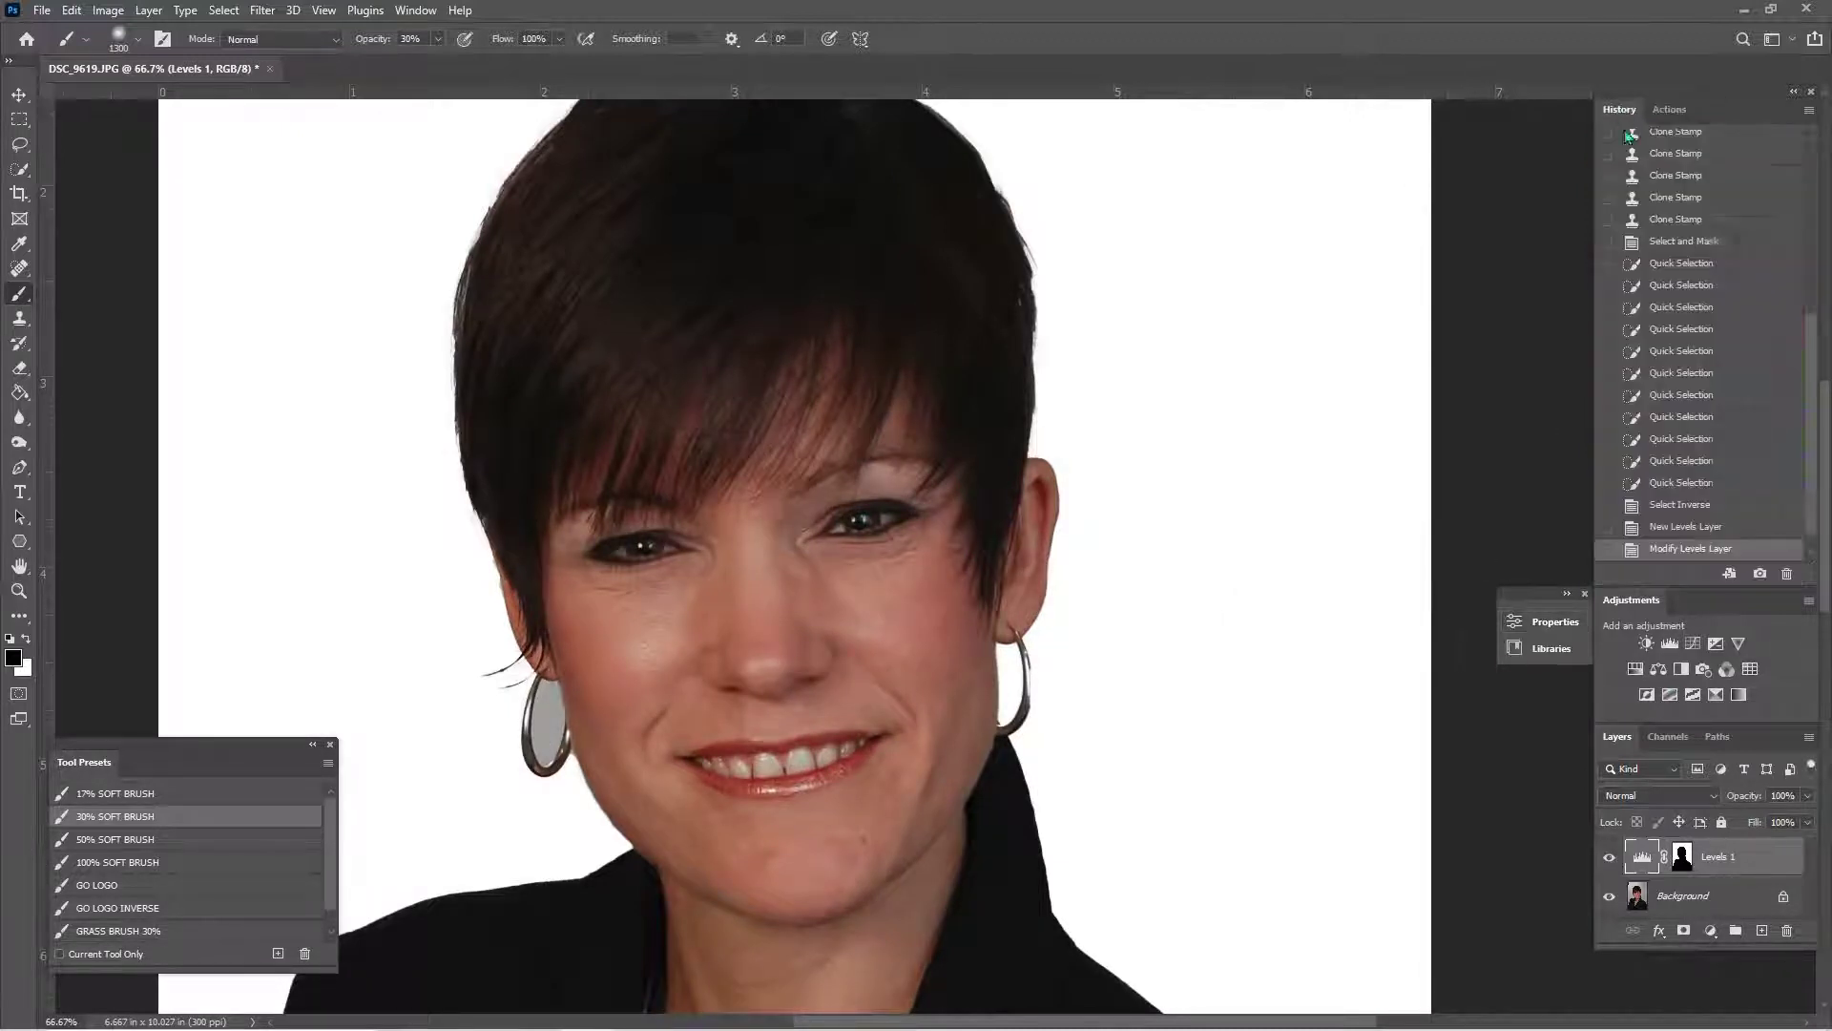
{"action": "left_click", "coordinate": [1693, 485]}
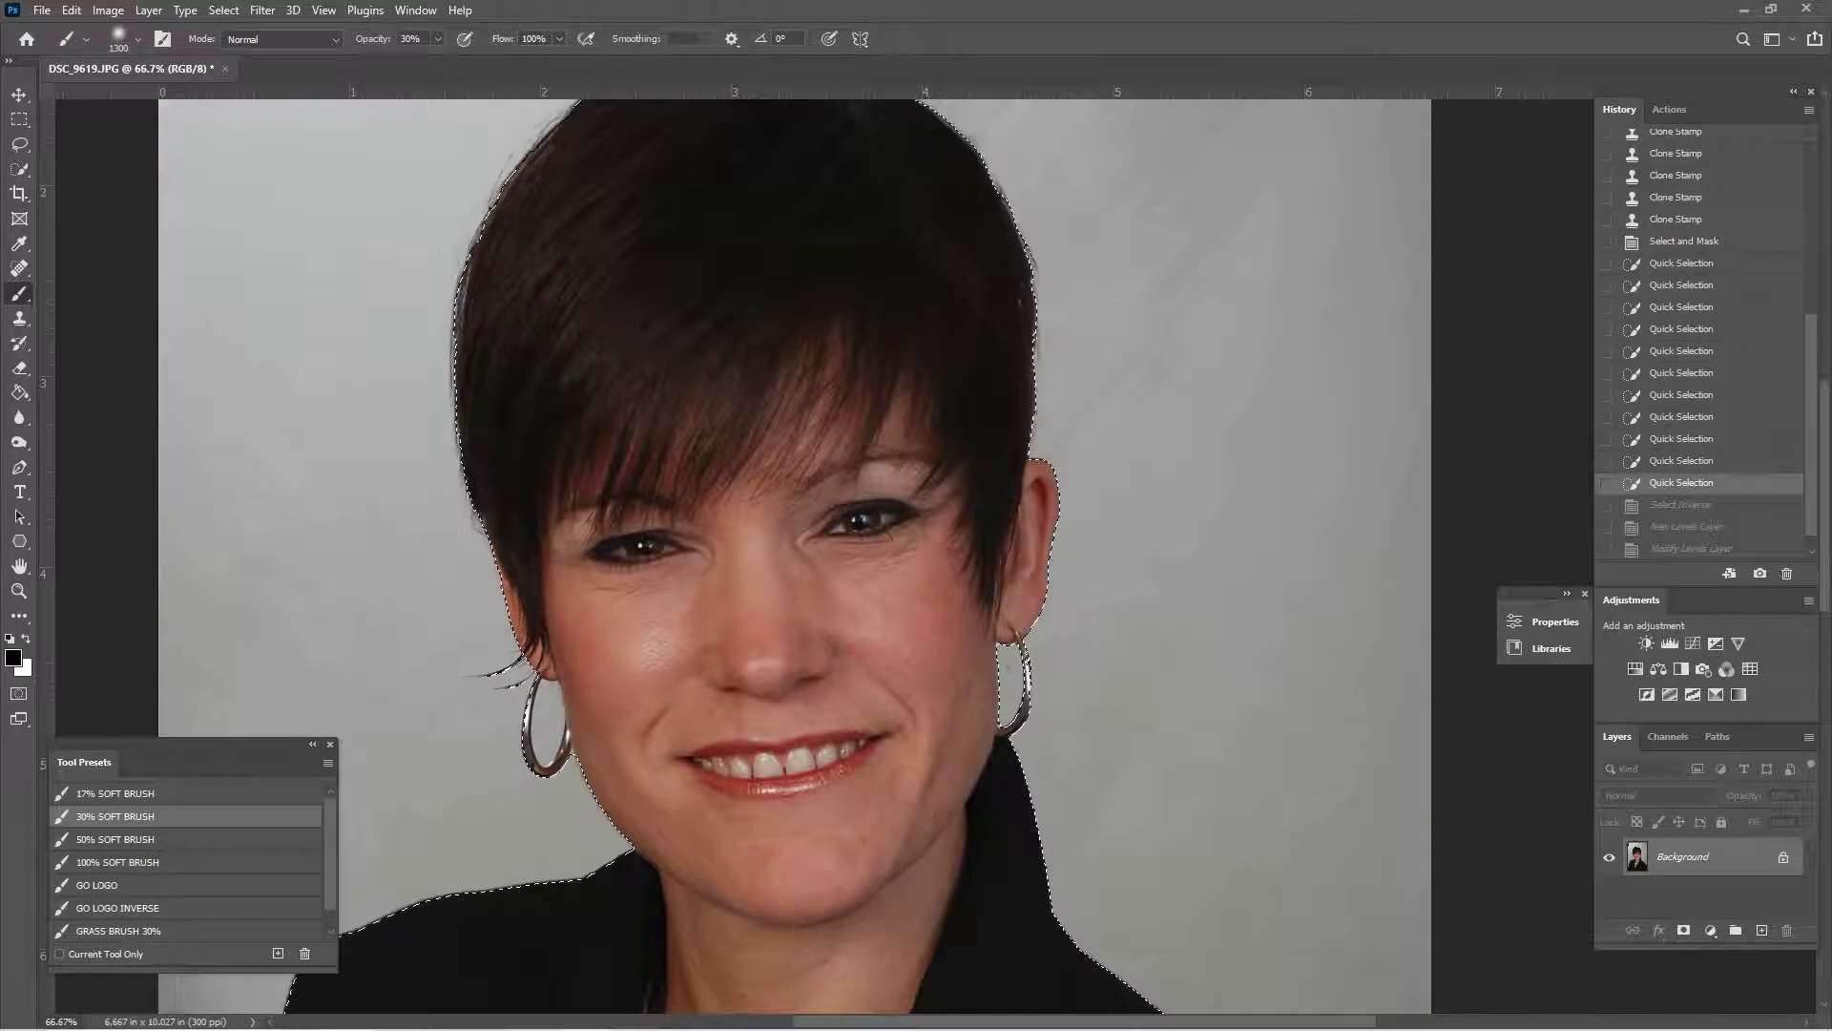
- Subtract the backdrop inside the left earring from the selection using Quick Selection, reducing the brush from 30 to 20
{"action": "key", "text": "w"}
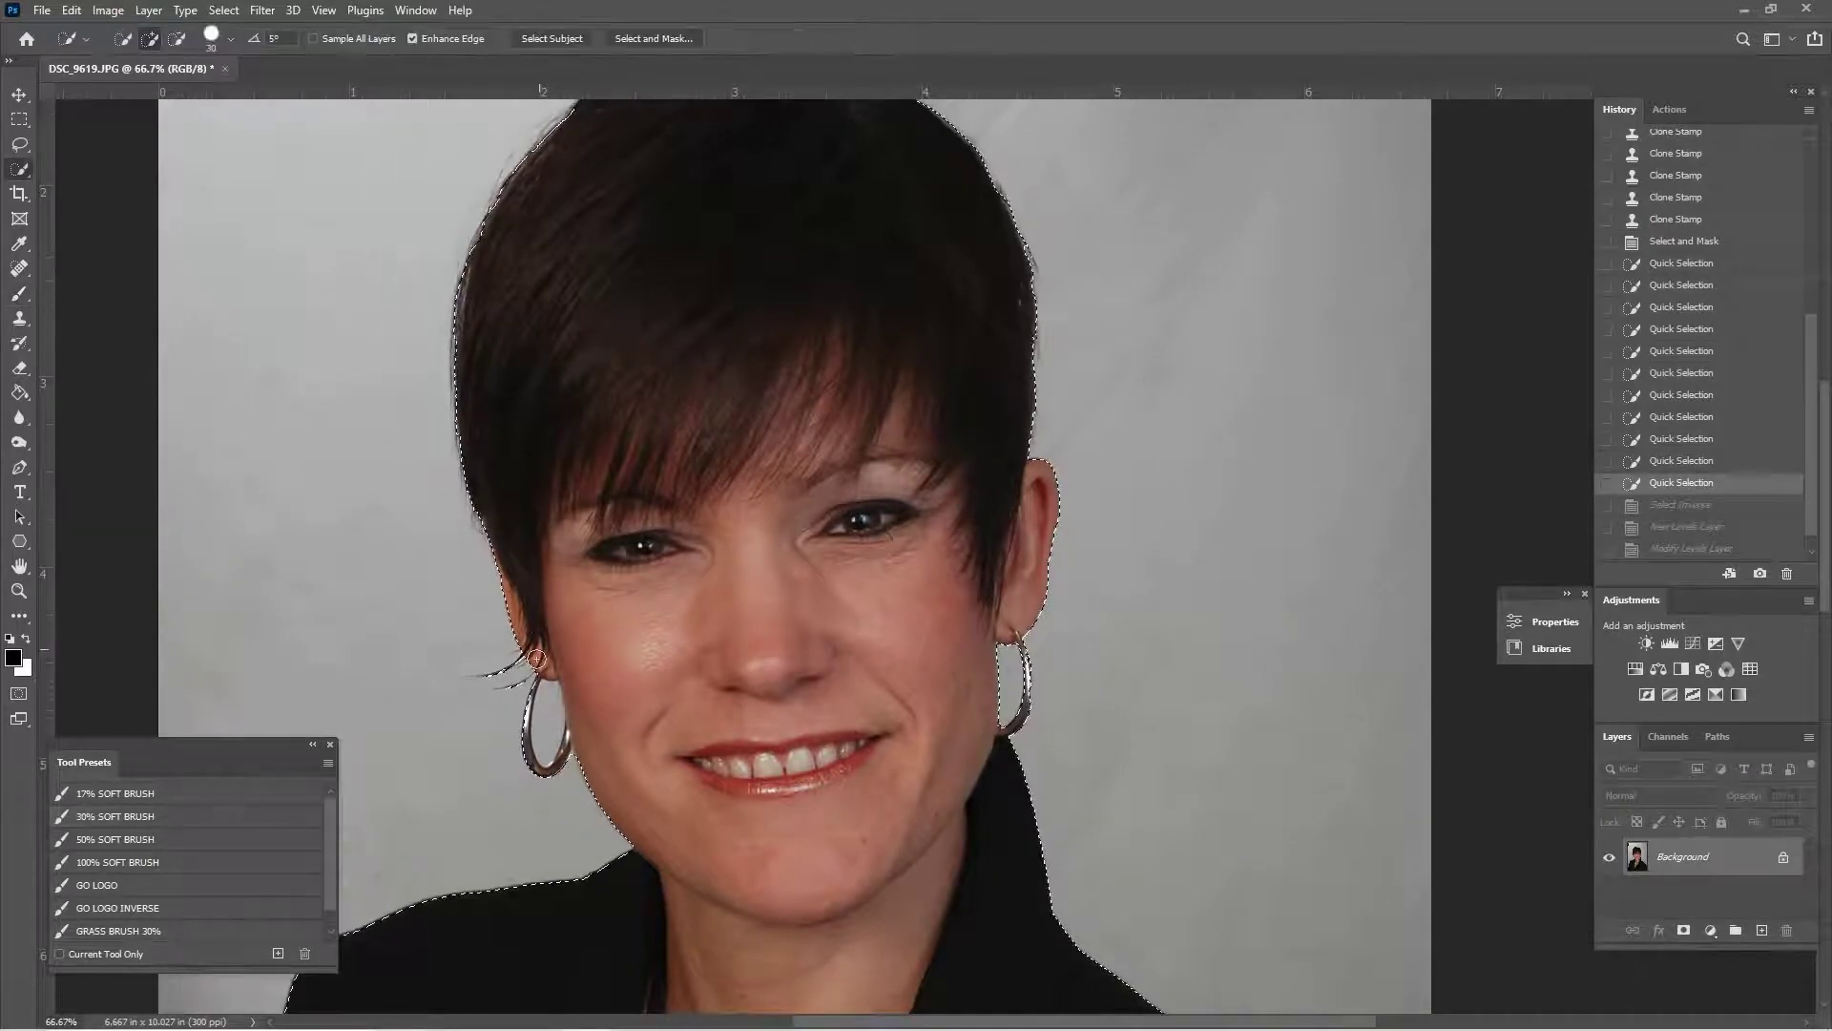
{"action": "left_click", "coordinate": [547, 704]}
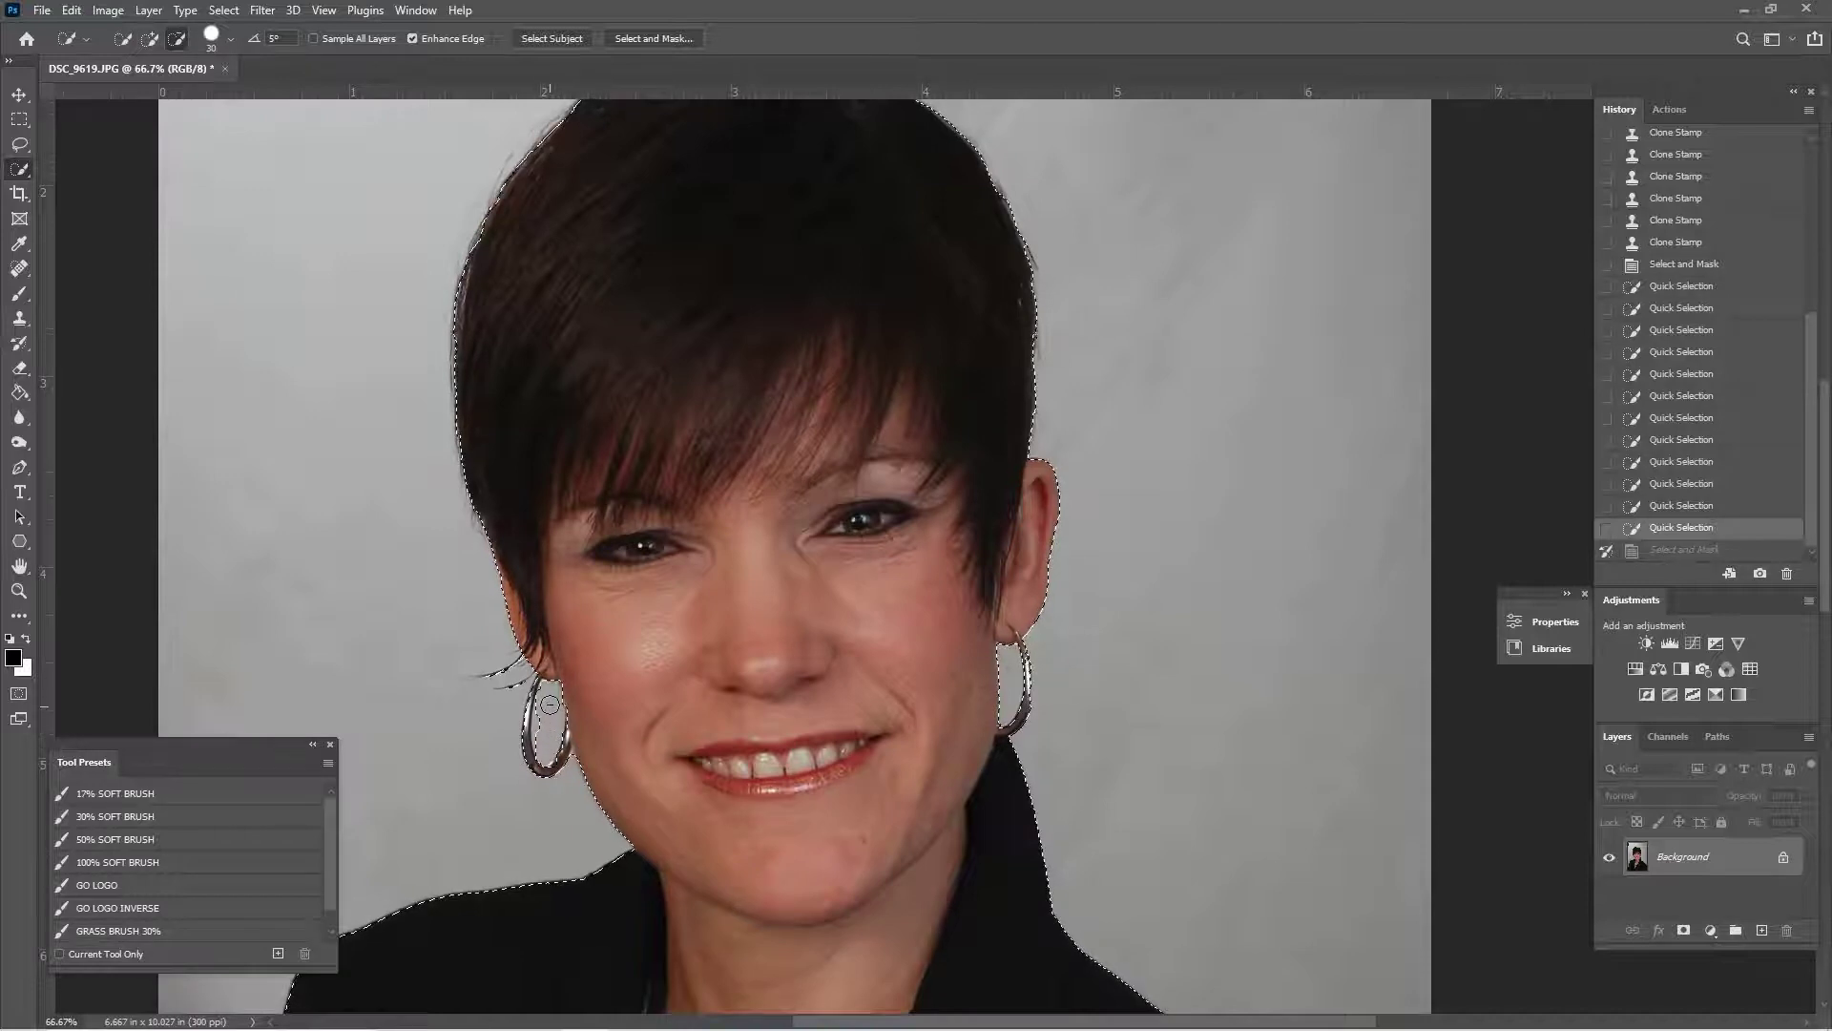
{"action": "left_click_drag", "start_coordinate": [552, 705], "coordinate": [548, 751]}
{"action": "key", "text": "ctrl+d"}
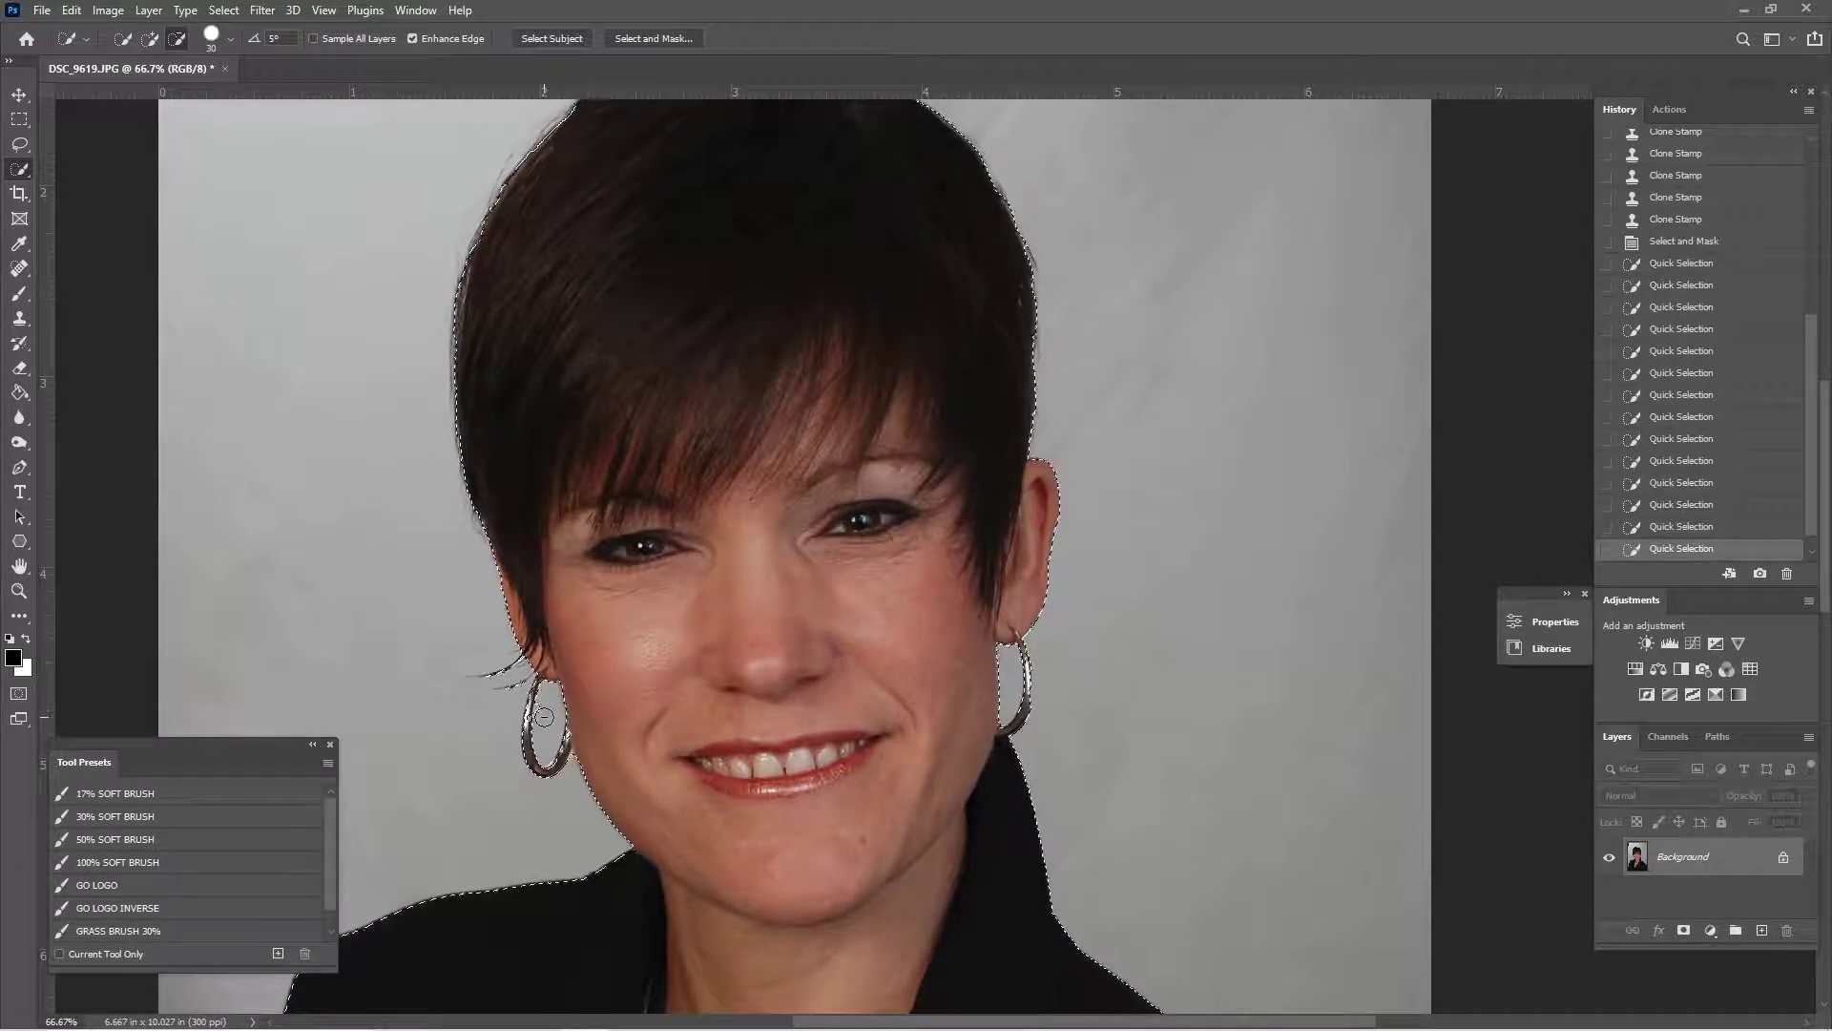
{"action": "key", "text": "ctrl+plus"}
{"action": "left_click_drag", "start_coordinate": [510, 700], "coordinate": [764, 583]}
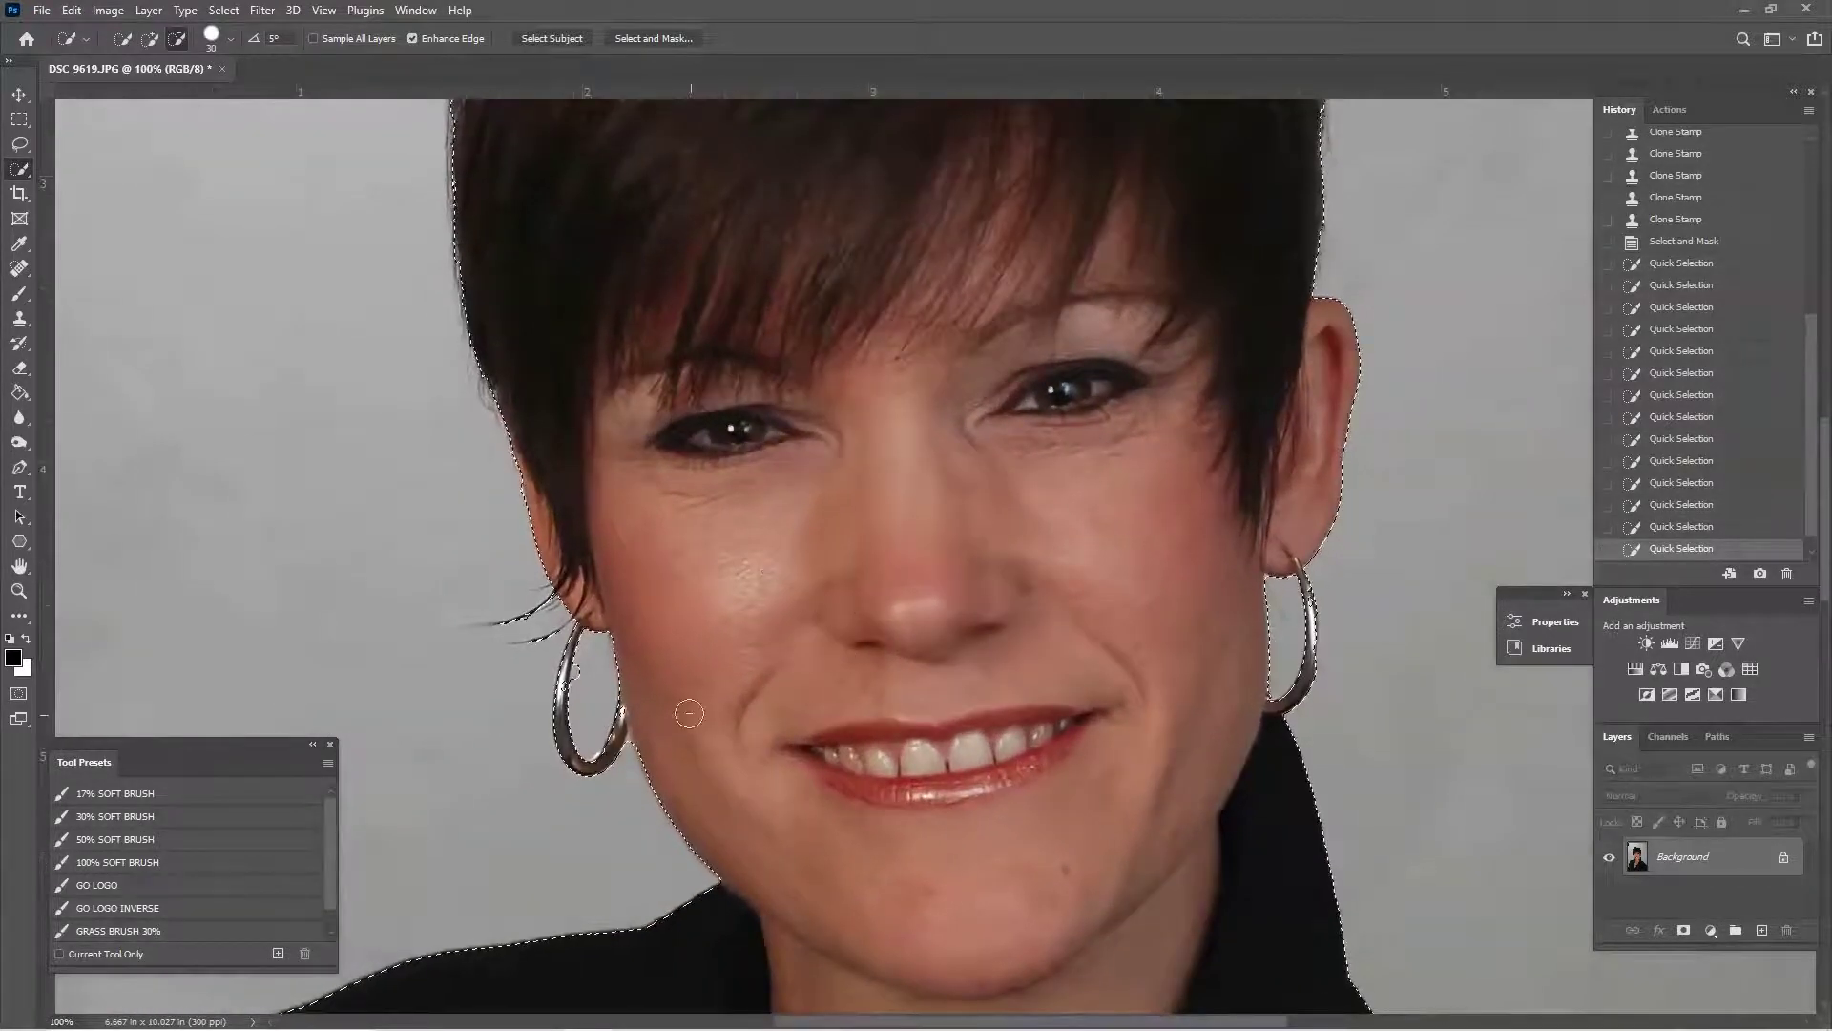
{"action": "key", "text": "bracketleft"}
{"action": "left_click", "coordinate": [577, 674]}
- Add the metal rim of the left earring back to the selection with a smaller Quick Selection brush
{"action": "left_click", "coordinate": [150, 38]}
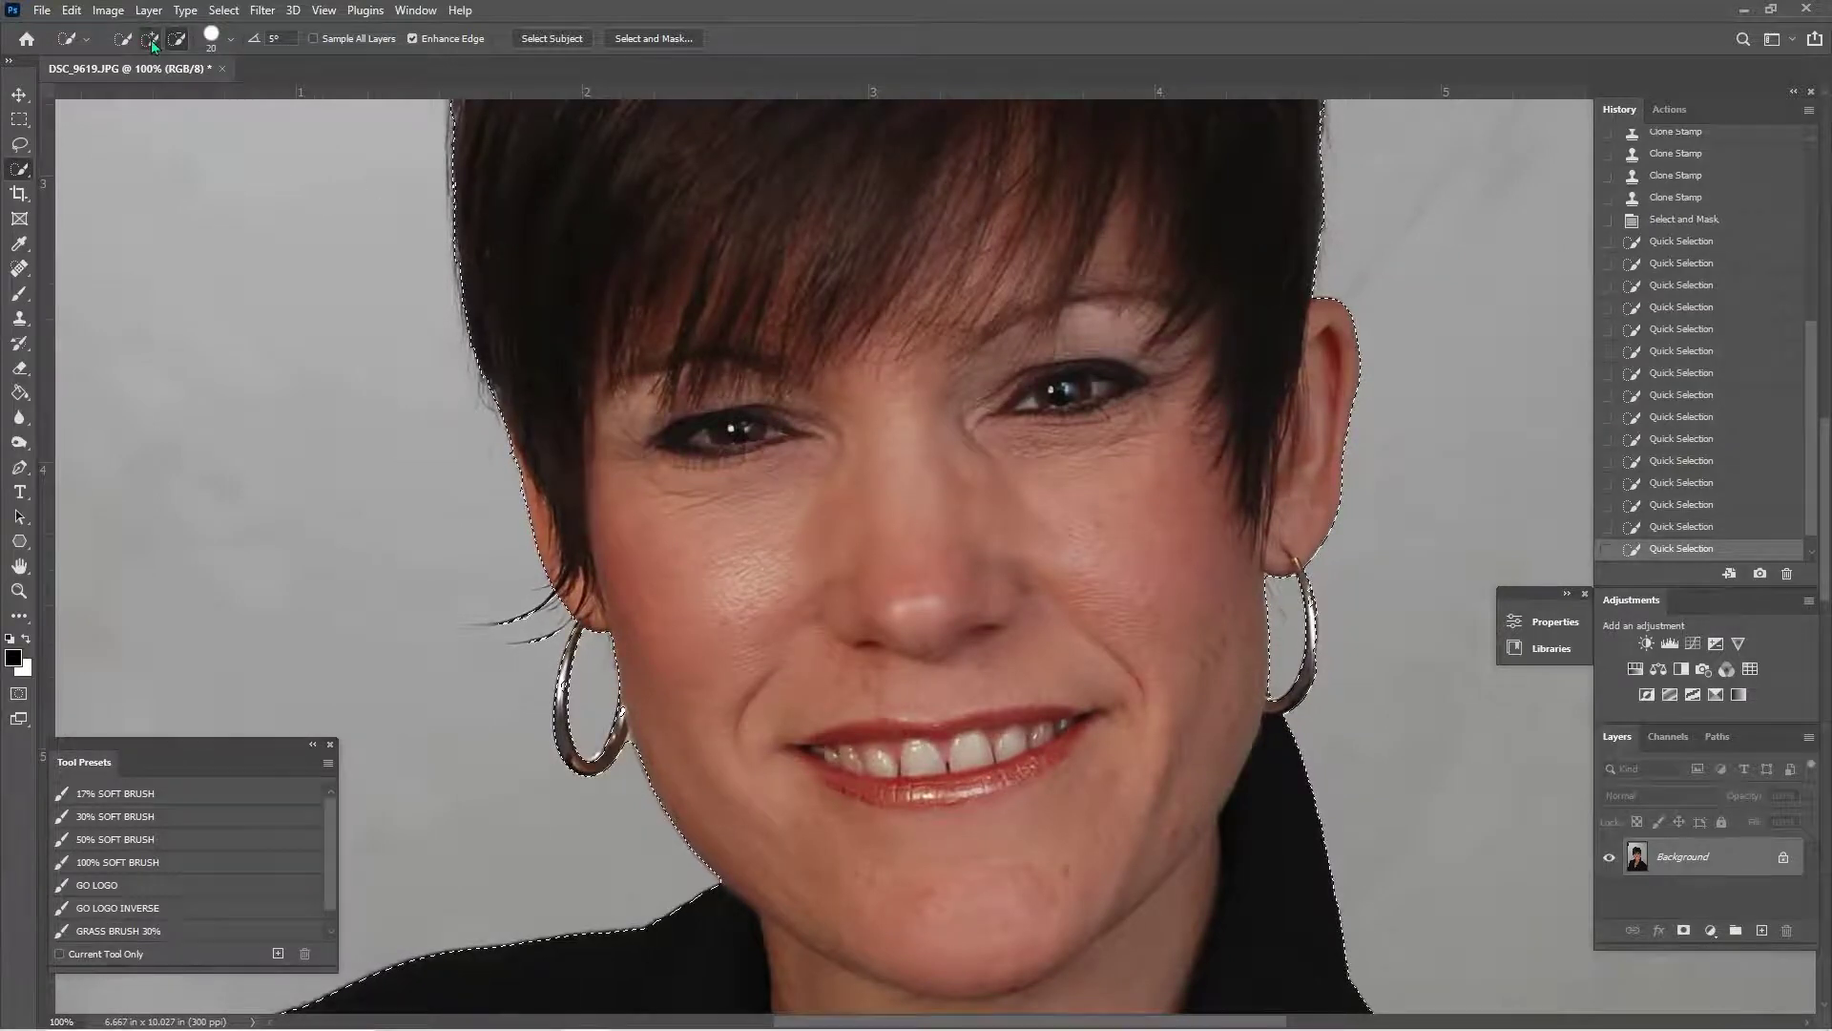
{"action": "key", "text": "bracketleft"}
{"action": "key", "text": "bracketleft"}
{"action": "key", "text": "bracketleft"}
{"action": "left_click", "coordinate": [558, 713]}
- Add the metal hoop of the right earring to the selection using a Quick Selection brush of size 7
{"action": "left_click_drag", "start_coordinate": [1223, 760], "coordinate": [1050, 800]}
{"action": "key", "text": "ctrl+plus"}
{"action": "scroll", "coordinate": [1174, 744], "scroll_direction": "right", "scroll_amount": 4}
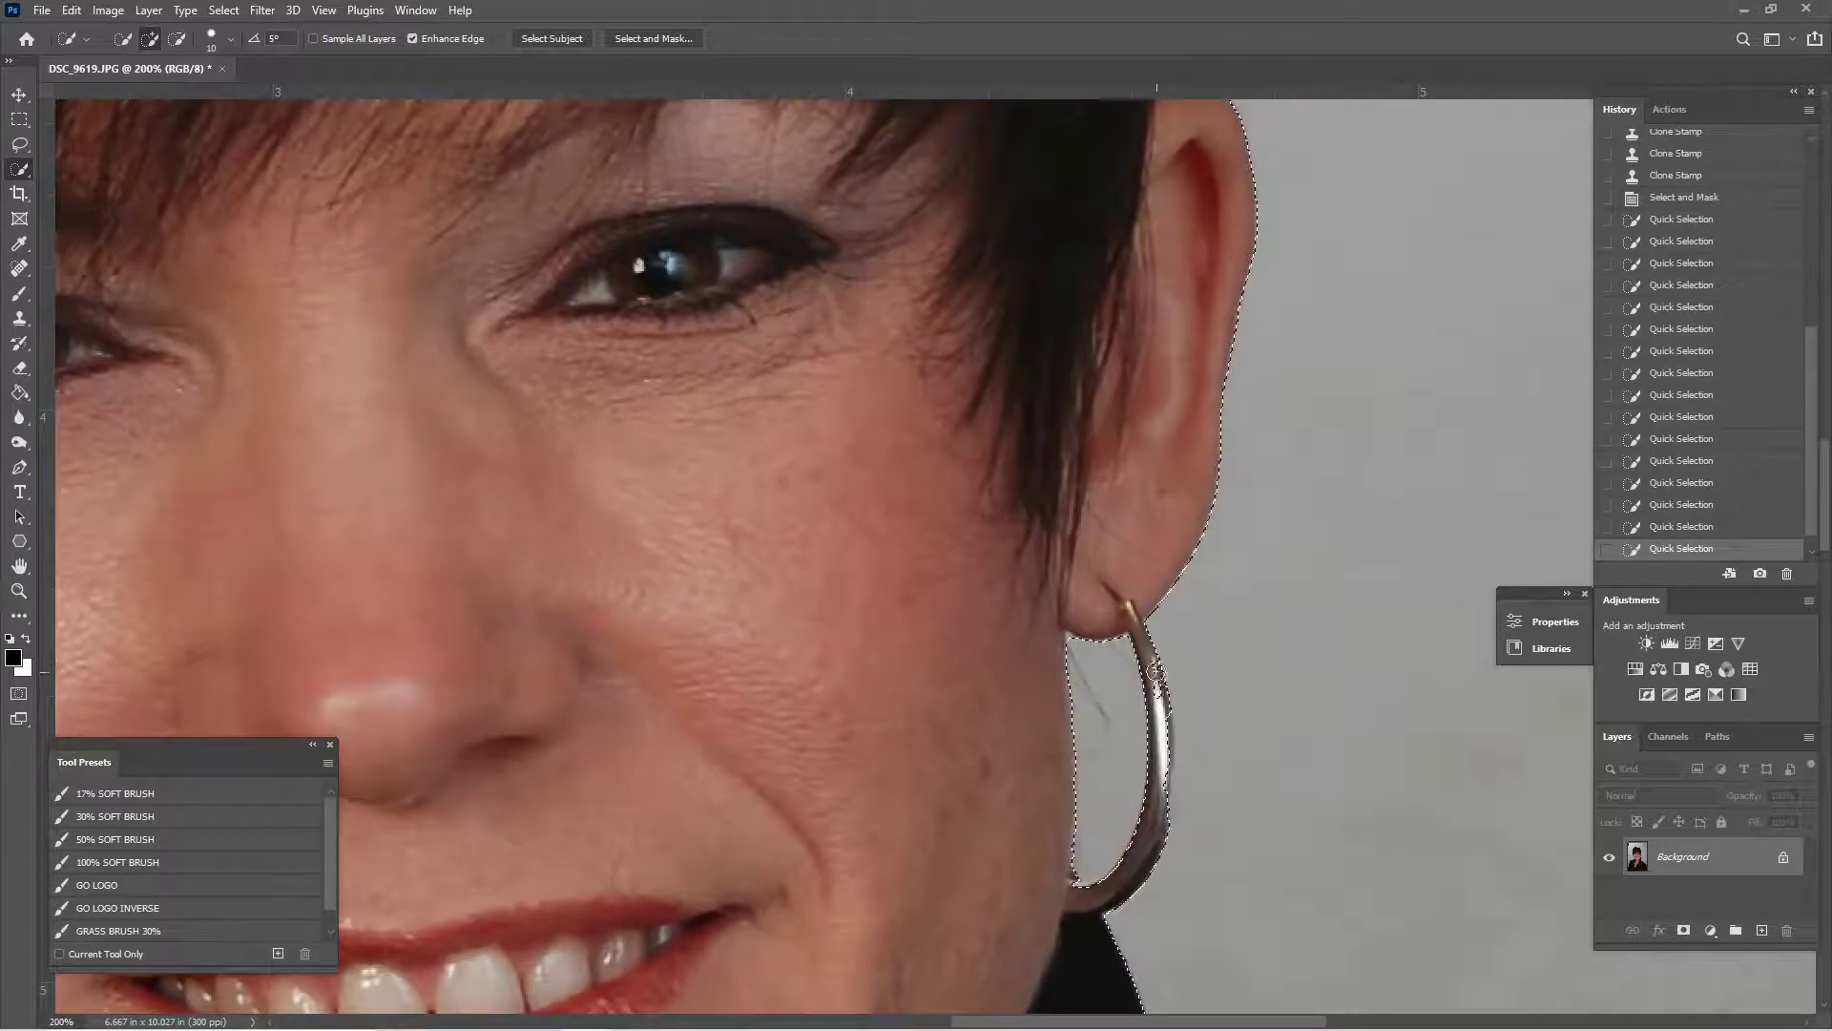
{"action": "key", "text": "bracketleft"}
{"action": "key", "text": "bracketleft"}
{"action": "key", "text": "bracketleft"}
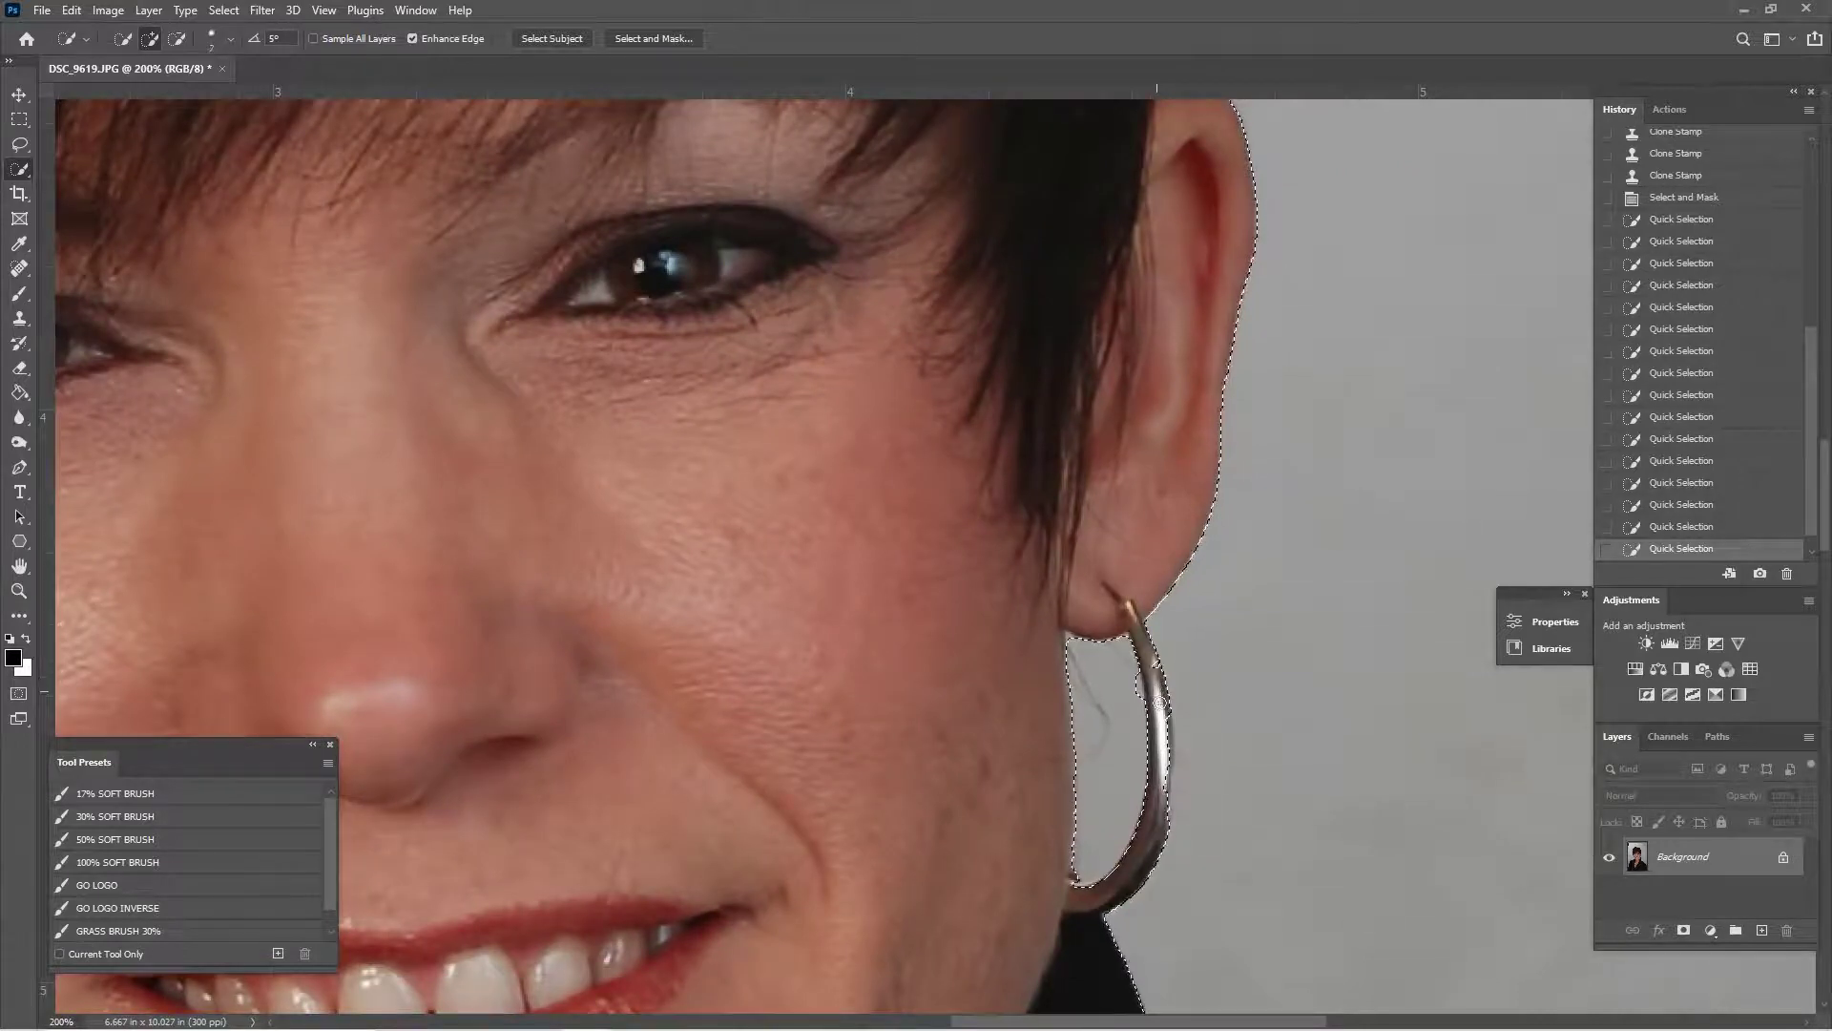
{"action": "left_click_drag", "start_coordinate": [1154, 808], "coordinate": [1160, 743]}
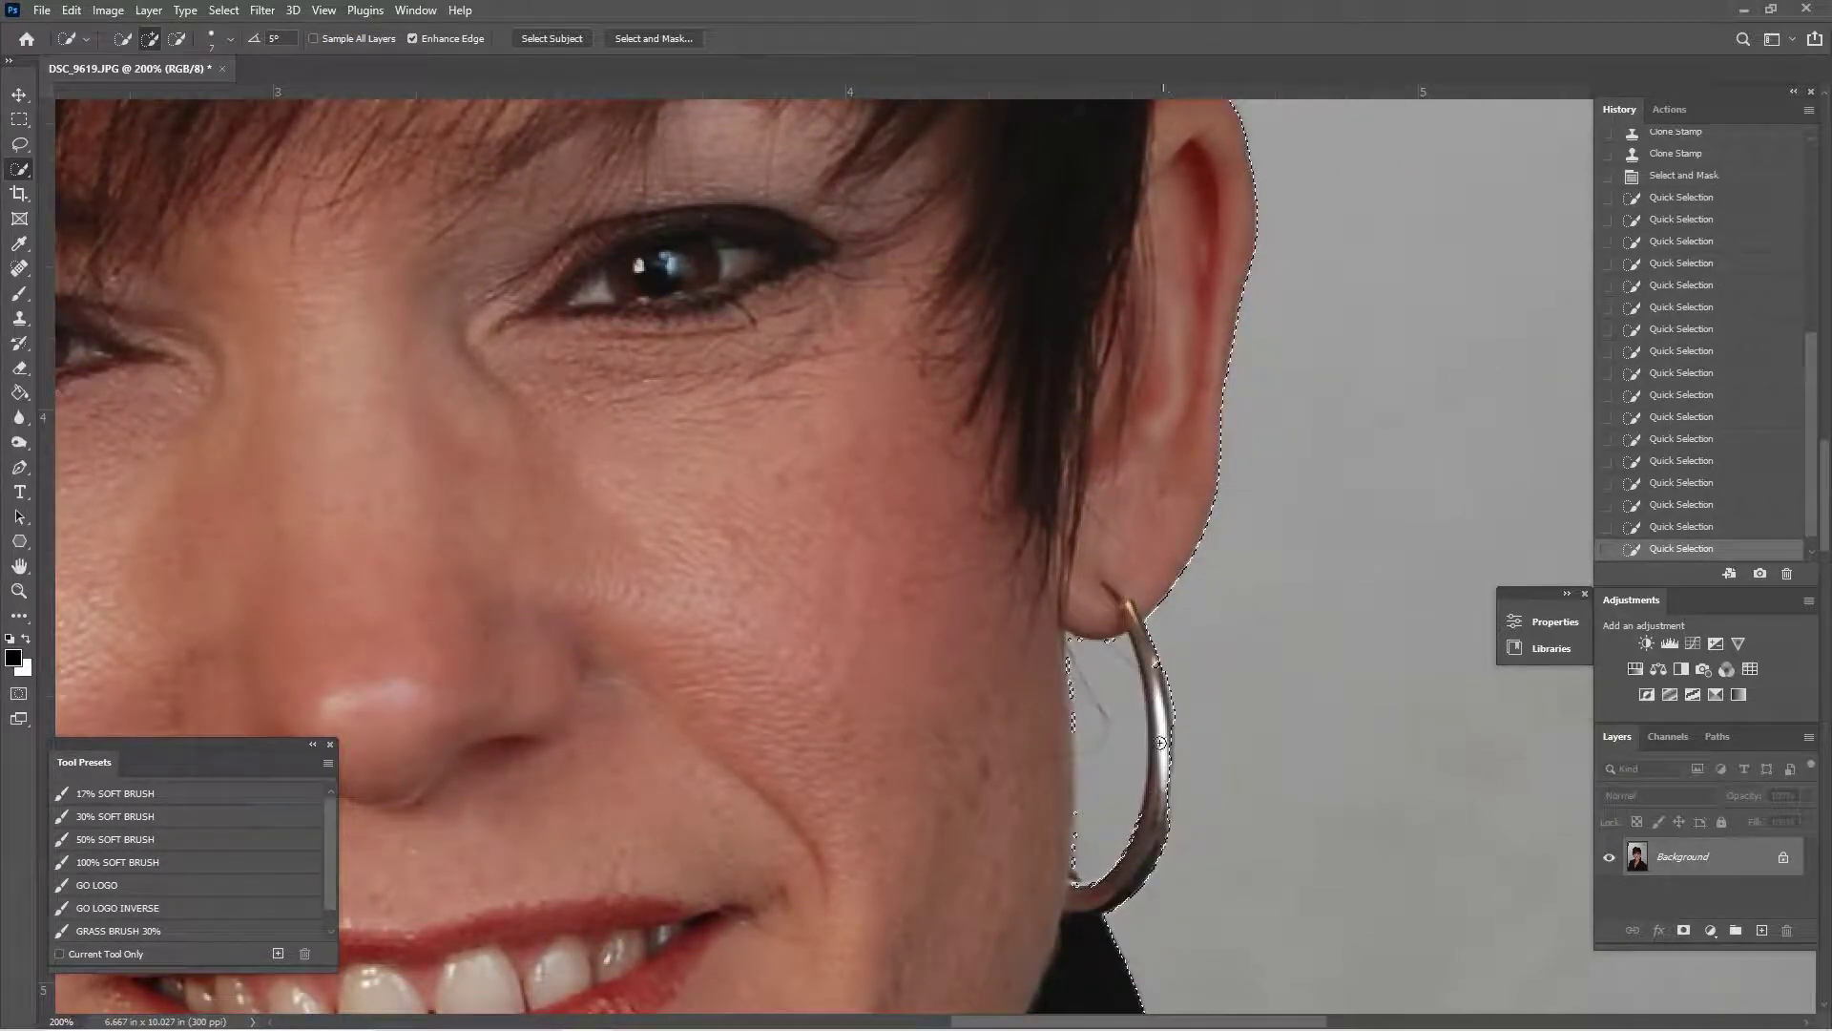
- Subtract the backdrop inside the right earring from the selection and add the hoop's inner edge back
{"action": "key", "text": "bracketright"}
{"action": "key", "text": "bracketright"}
{"action": "left_click", "coordinate": [176, 39]}
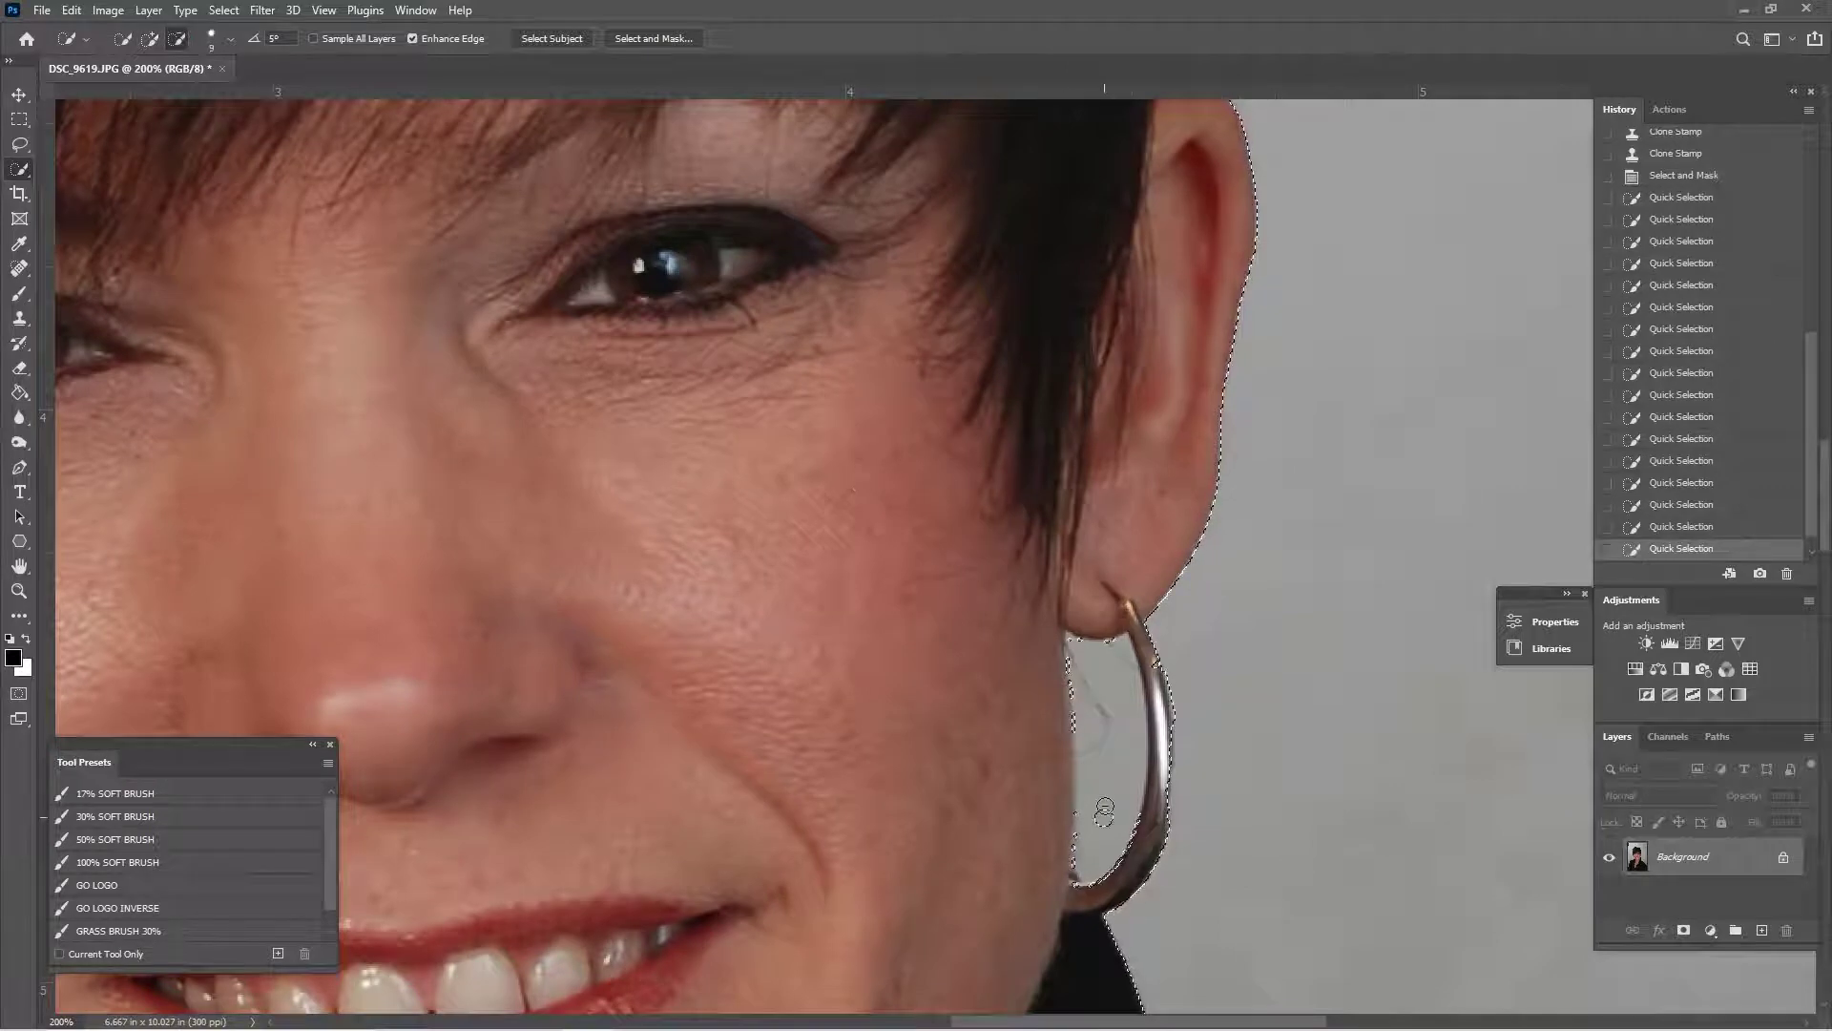
{"action": "left_click_drag", "start_coordinate": [1107, 744], "coordinate": [1098, 675]}
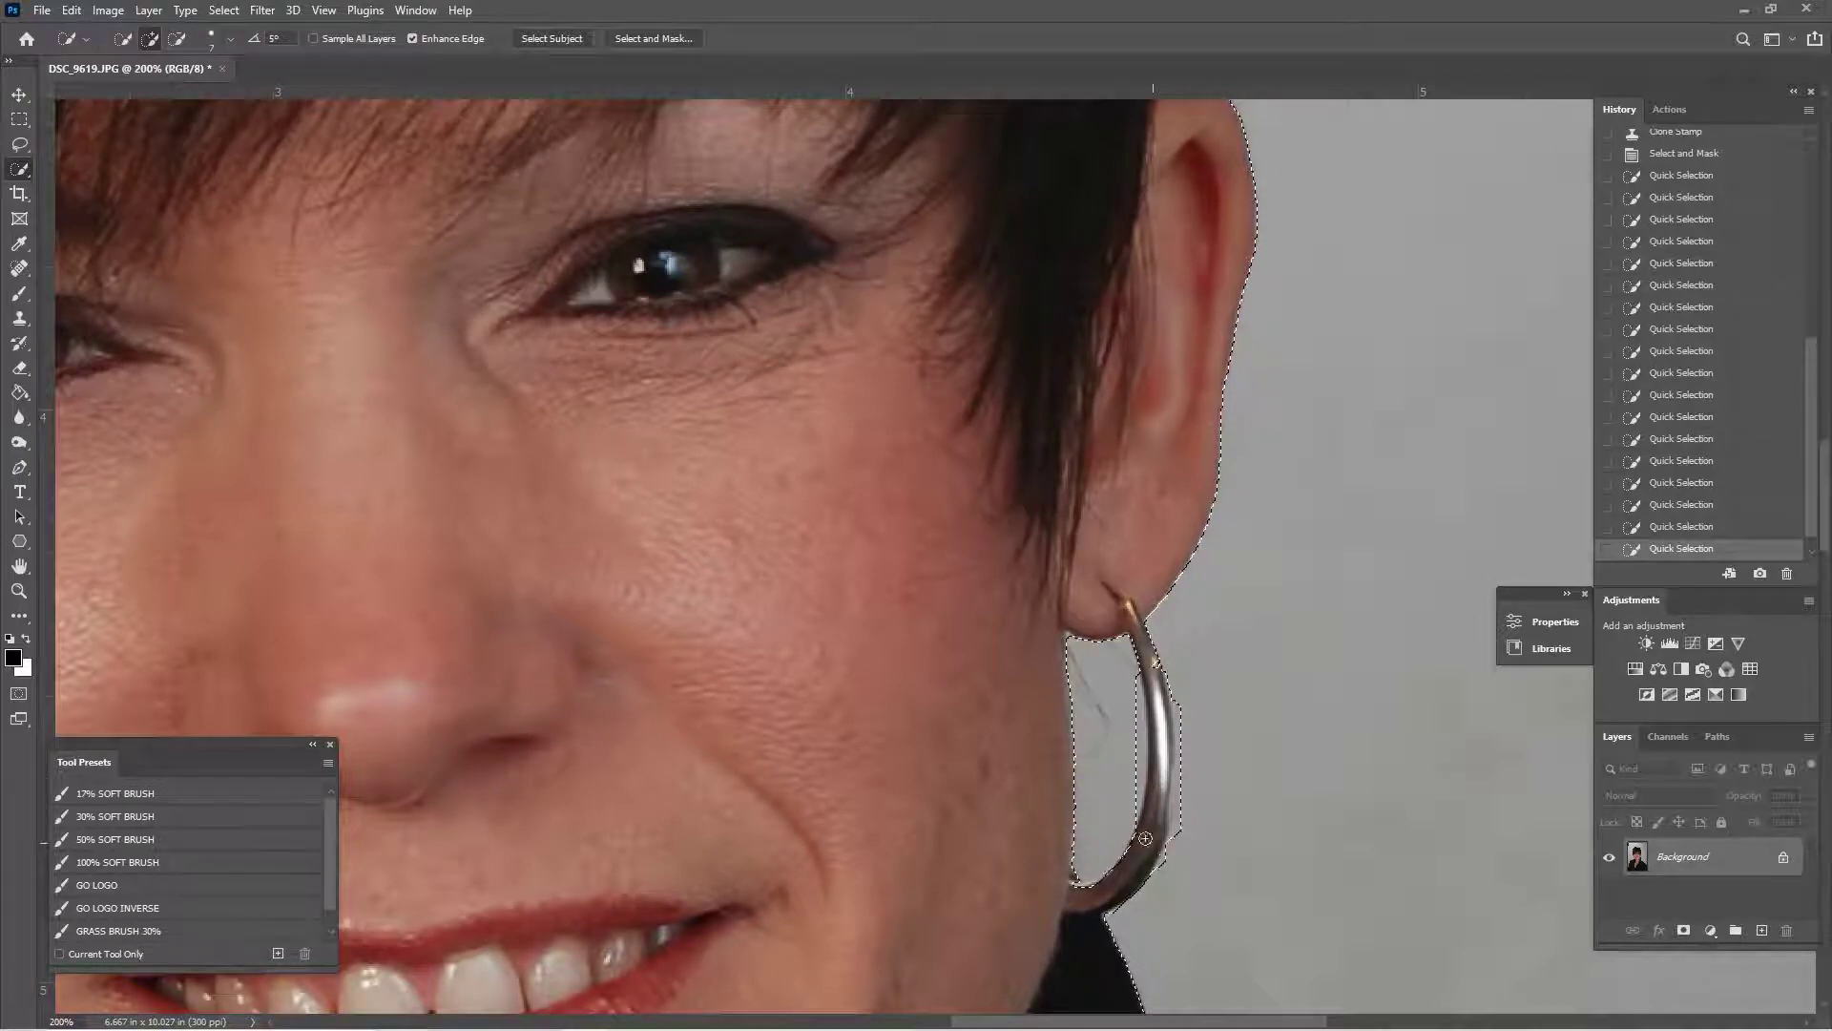
{"action": "left_click_drag", "start_coordinate": [1145, 838], "coordinate": [1129, 716]}
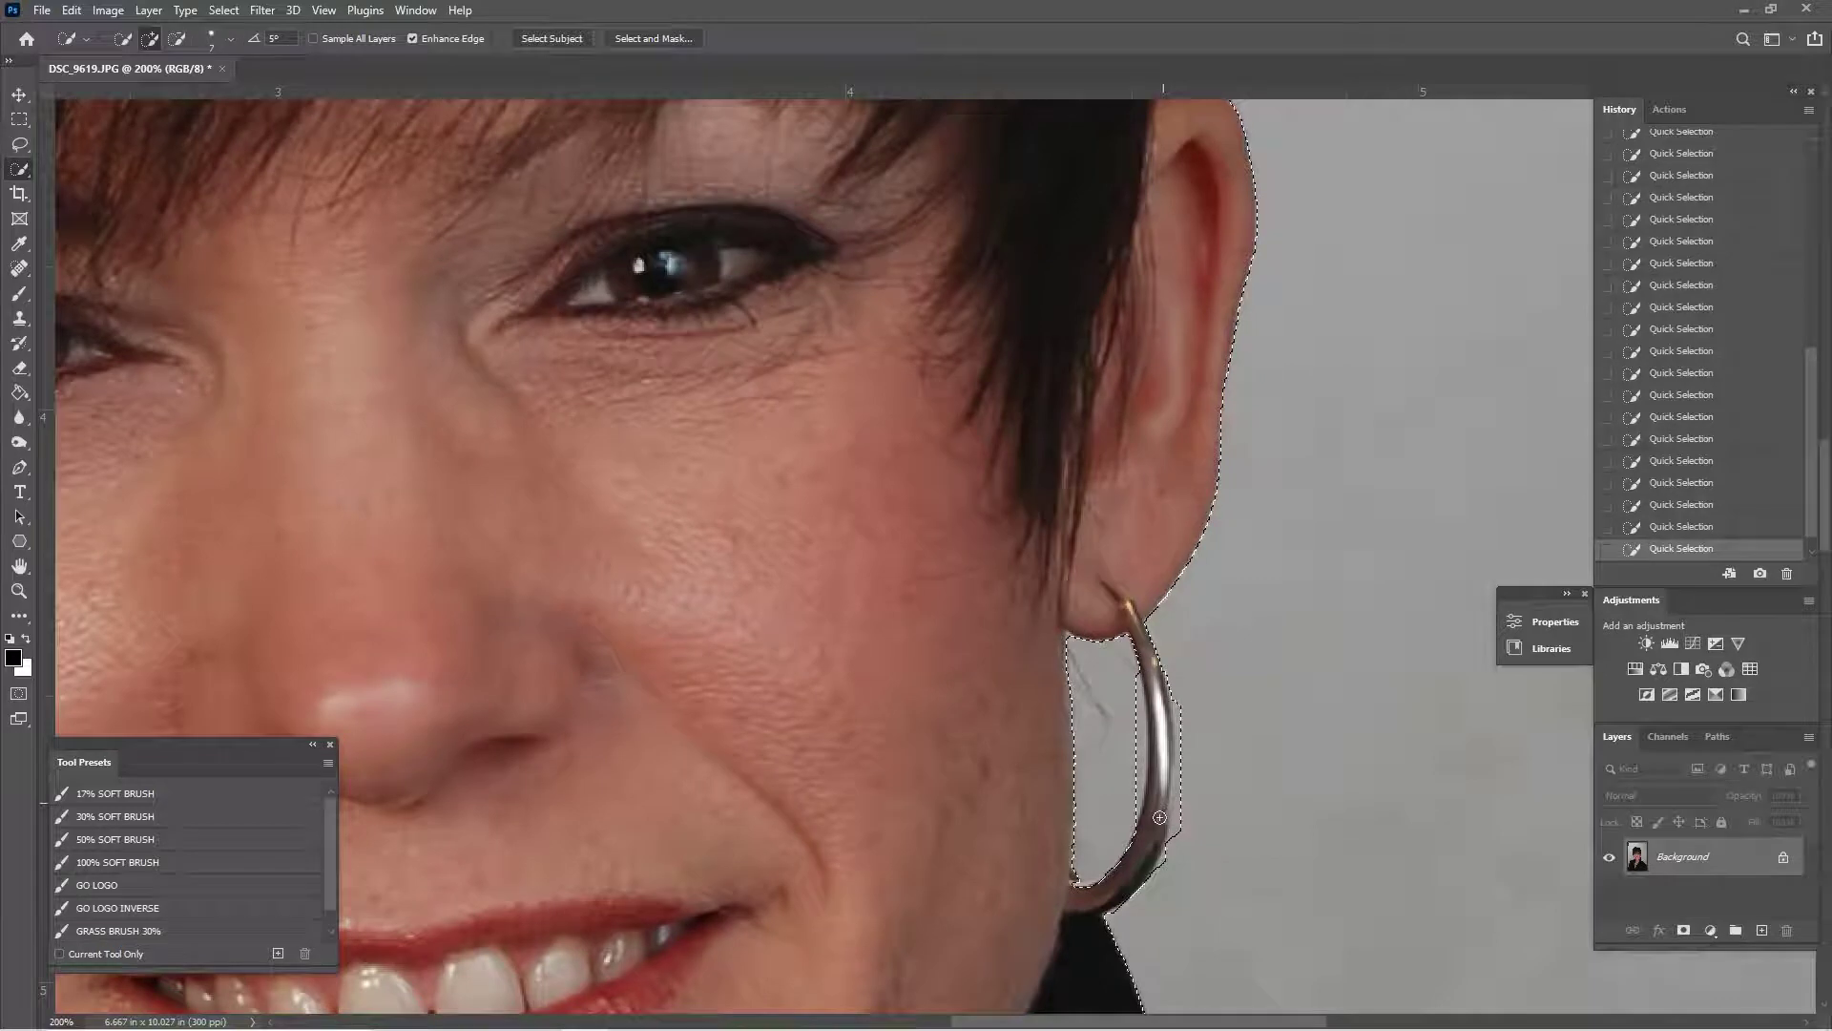
- Invert the refined selection so that the studio backdrop is selected instead of the woman
{"action": "key", "text": "ctrl+minus"}
{"action": "key", "text": "ctrl+minus"}
{"action": "key", "text": "ctrl+minus"}
{"action": "key", "text": "ctrl+minus"}
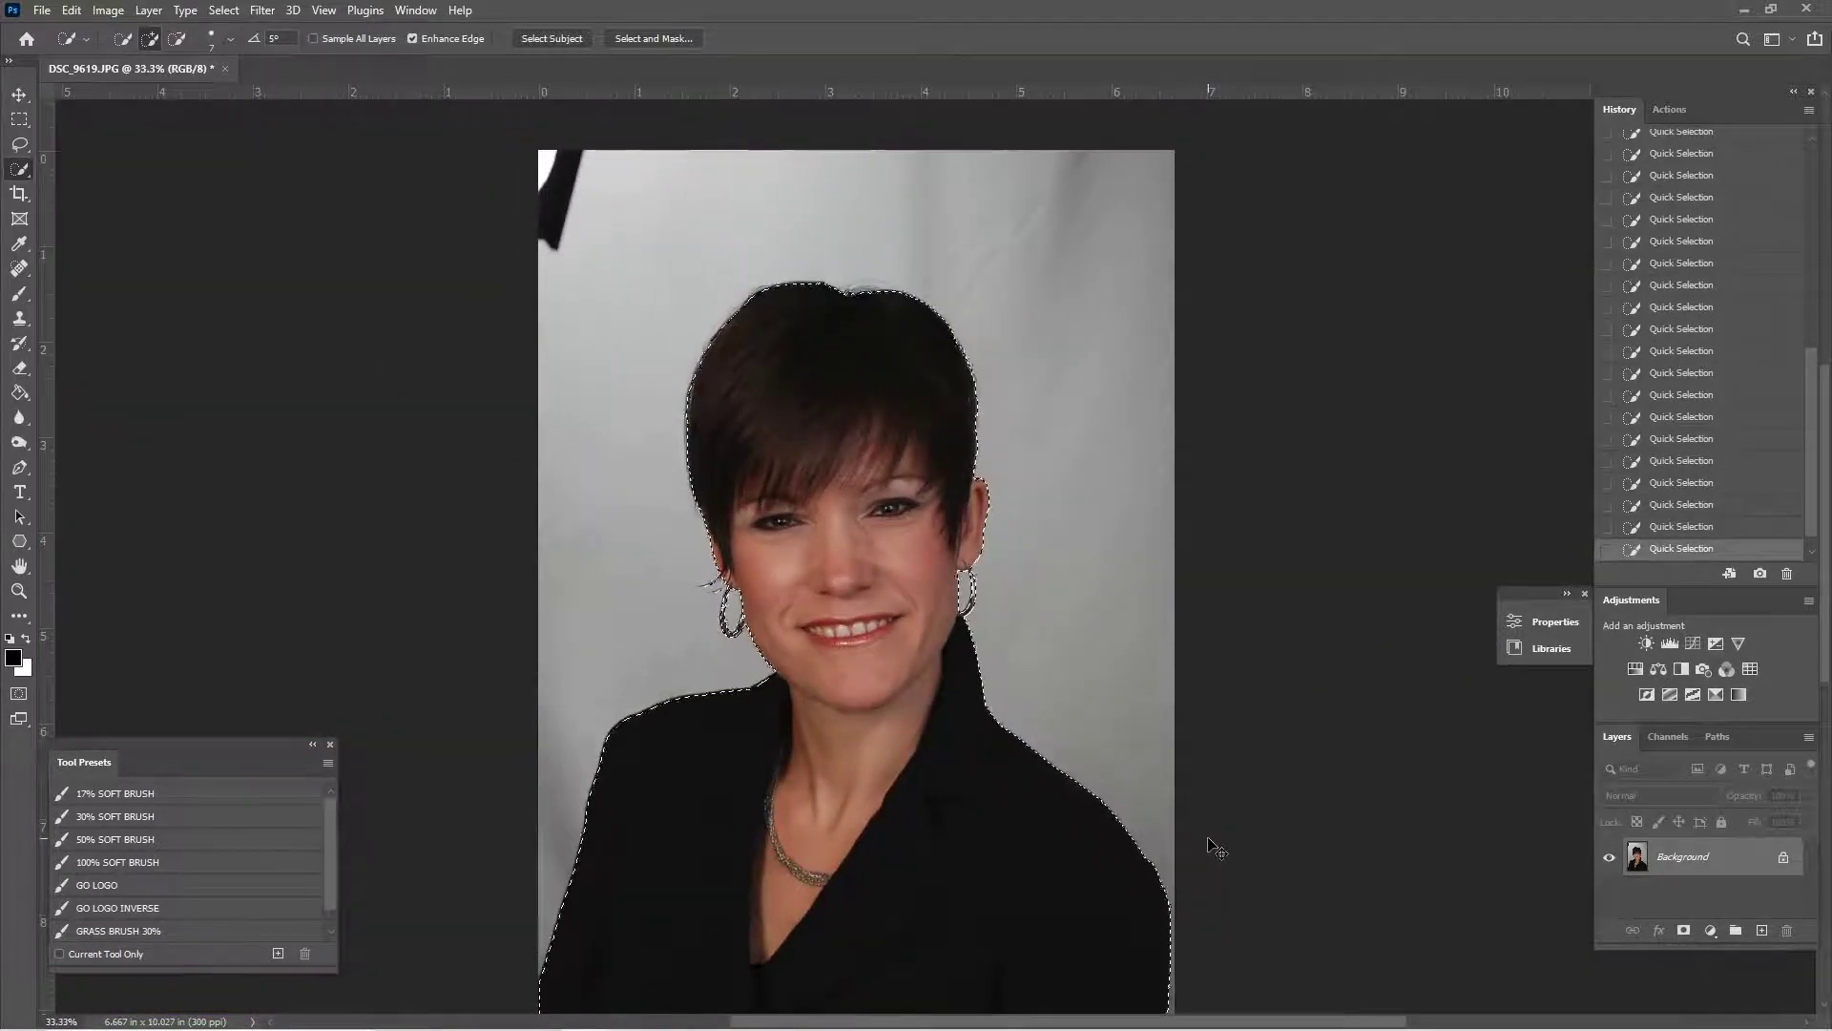
{"action": "key", "text": "ctrl+shift+i"}
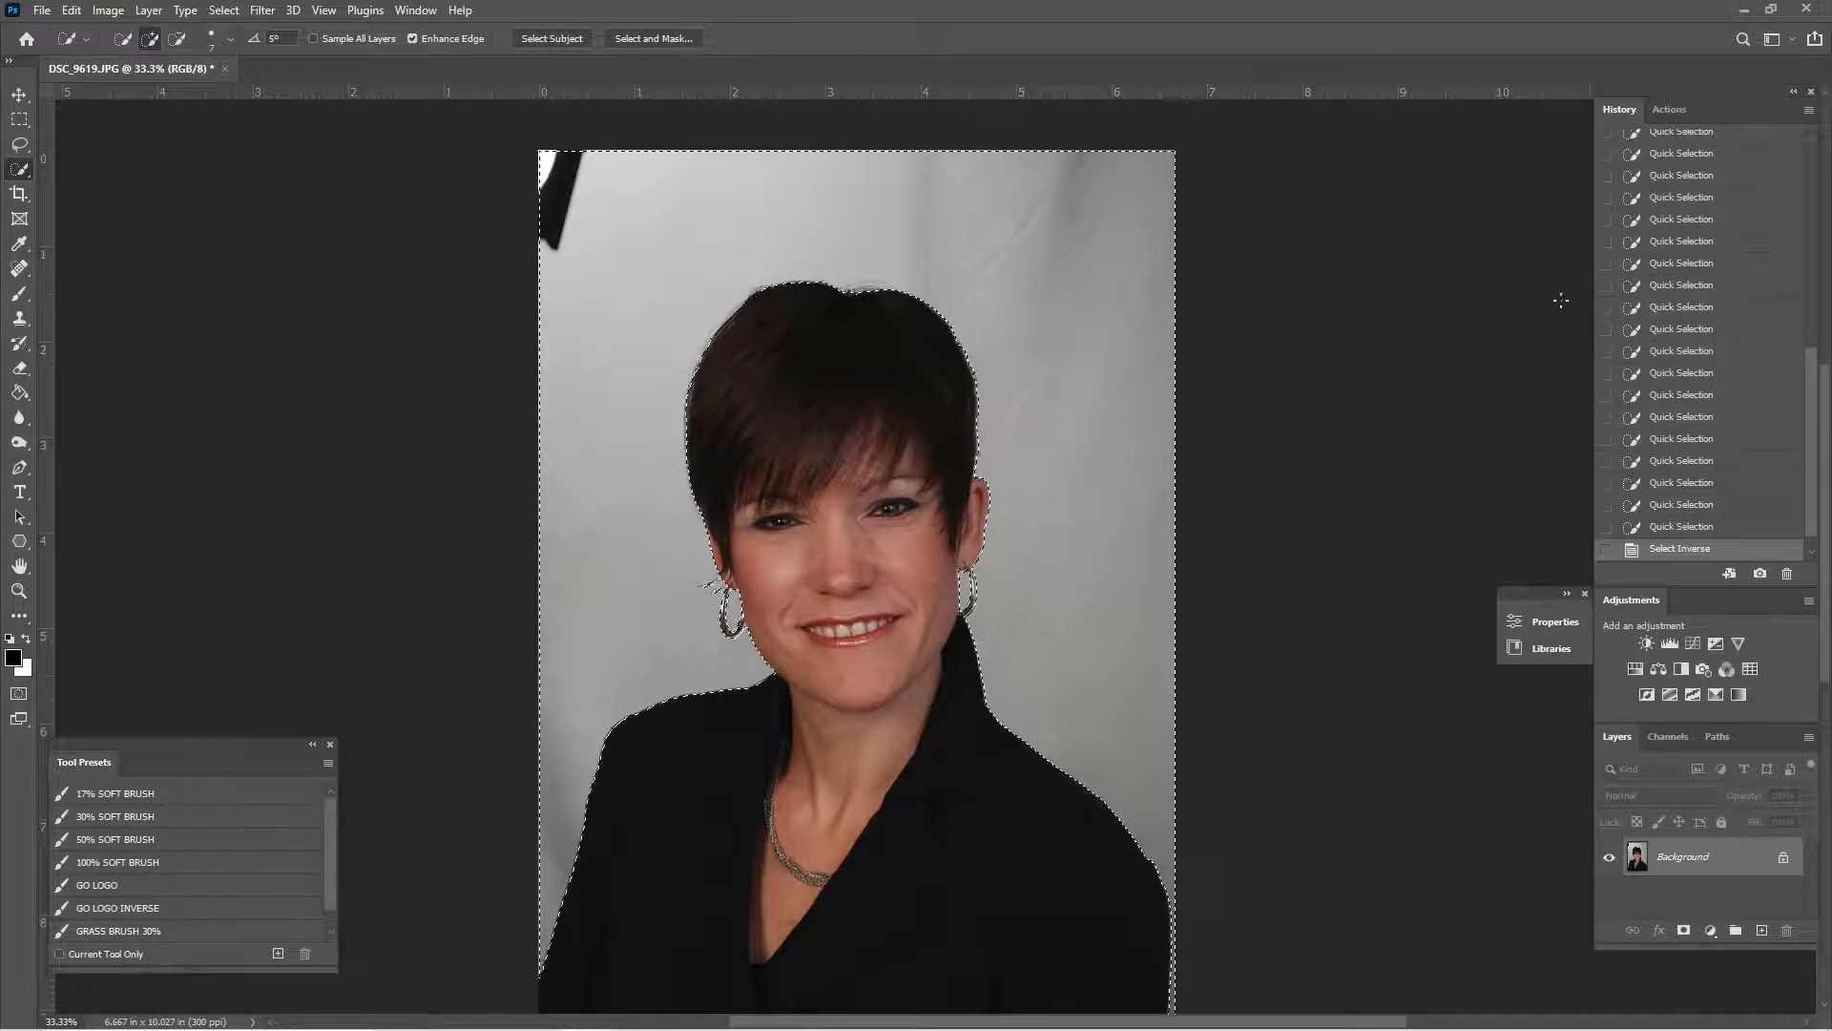
- Whiten the selected backdrop with the LEVELS SLIDER action, setting the midtone input to 1.26 and the white input to 84
{"action": "left_click", "coordinate": [1680, 106]}
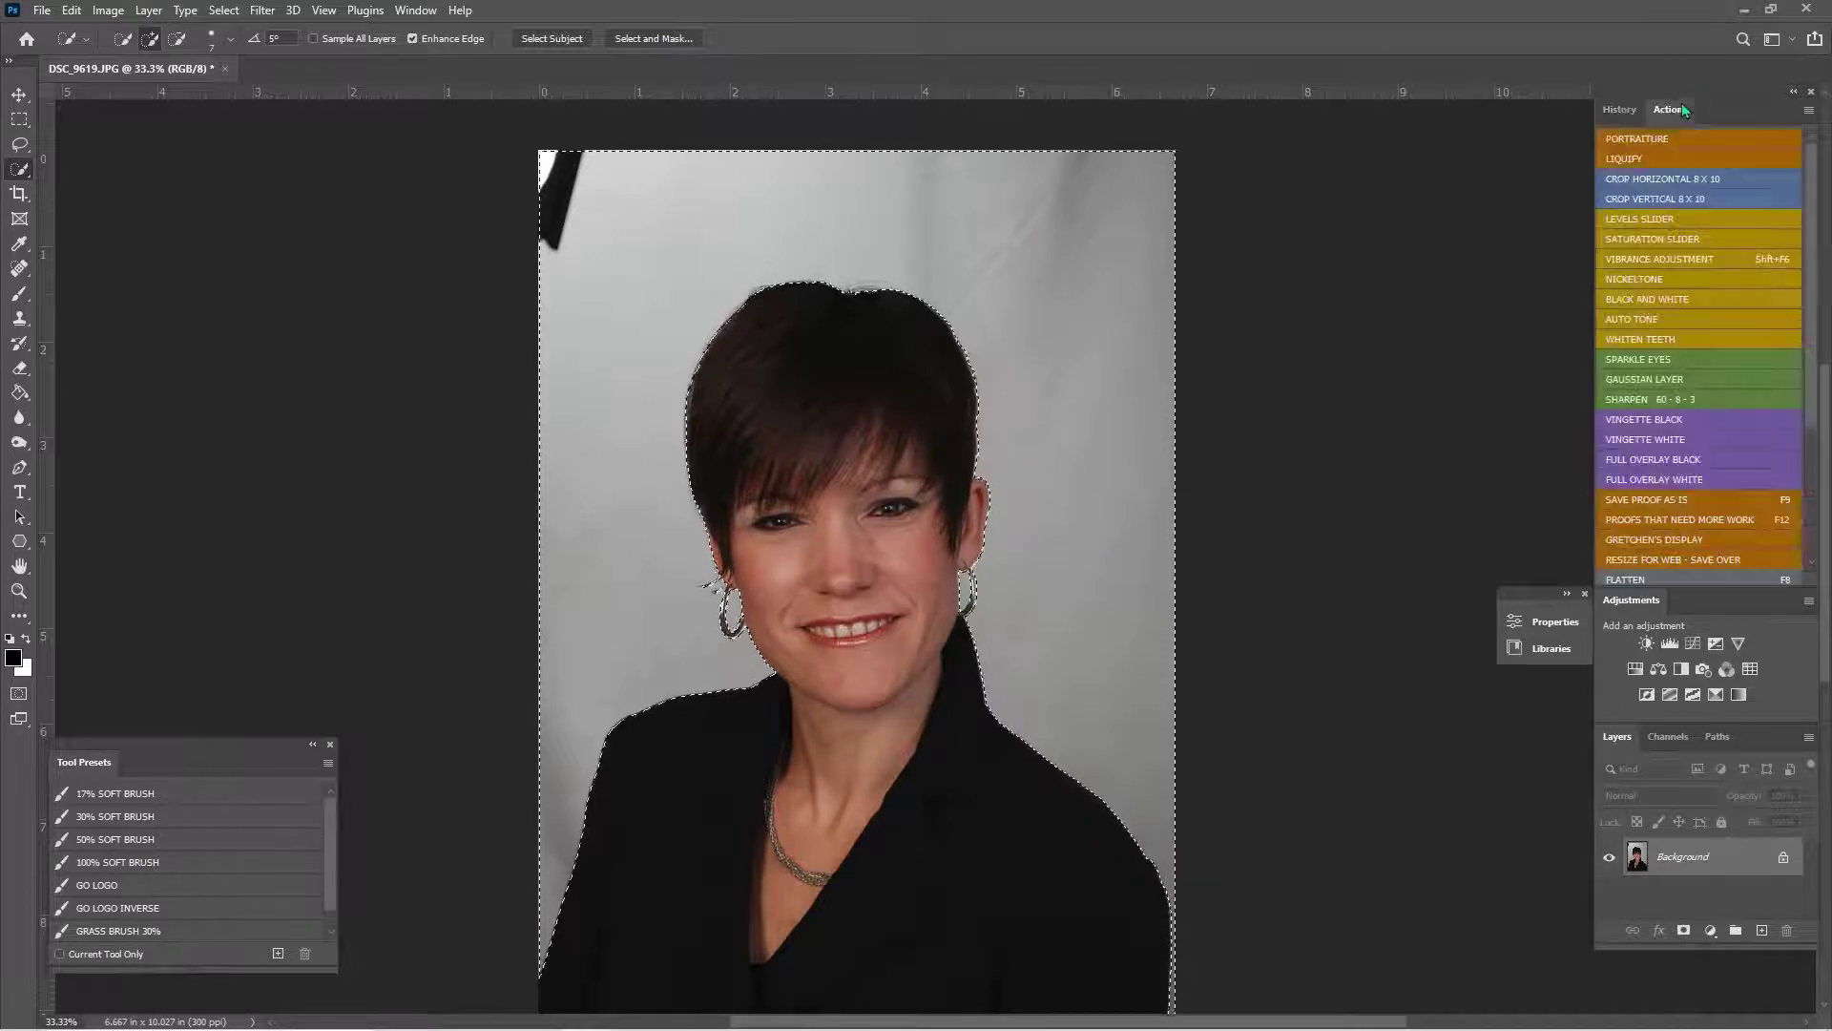
{"action": "left_click", "coordinate": [1661, 223]}
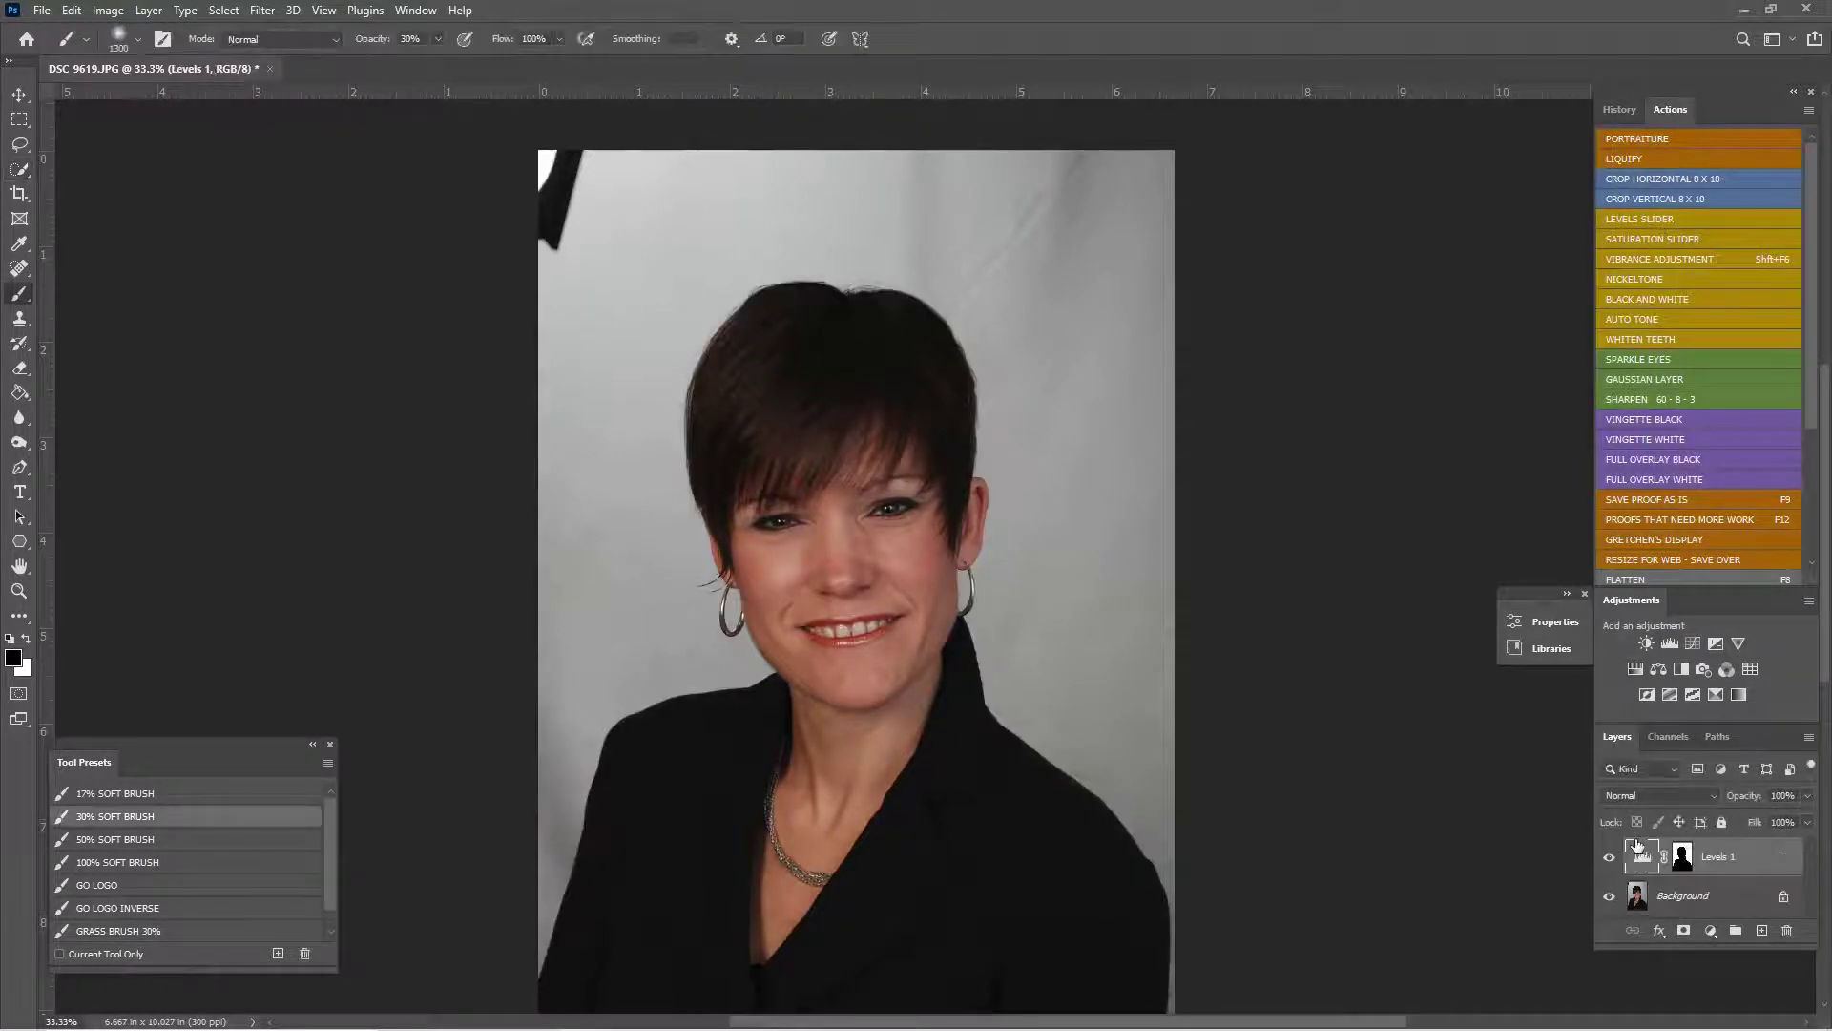
{"action": "left_click", "coordinate": [1641, 856]}
{"action": "left_click_drag", "start_coordinate": [1470, 814], "coordinate": [1295, 814]}
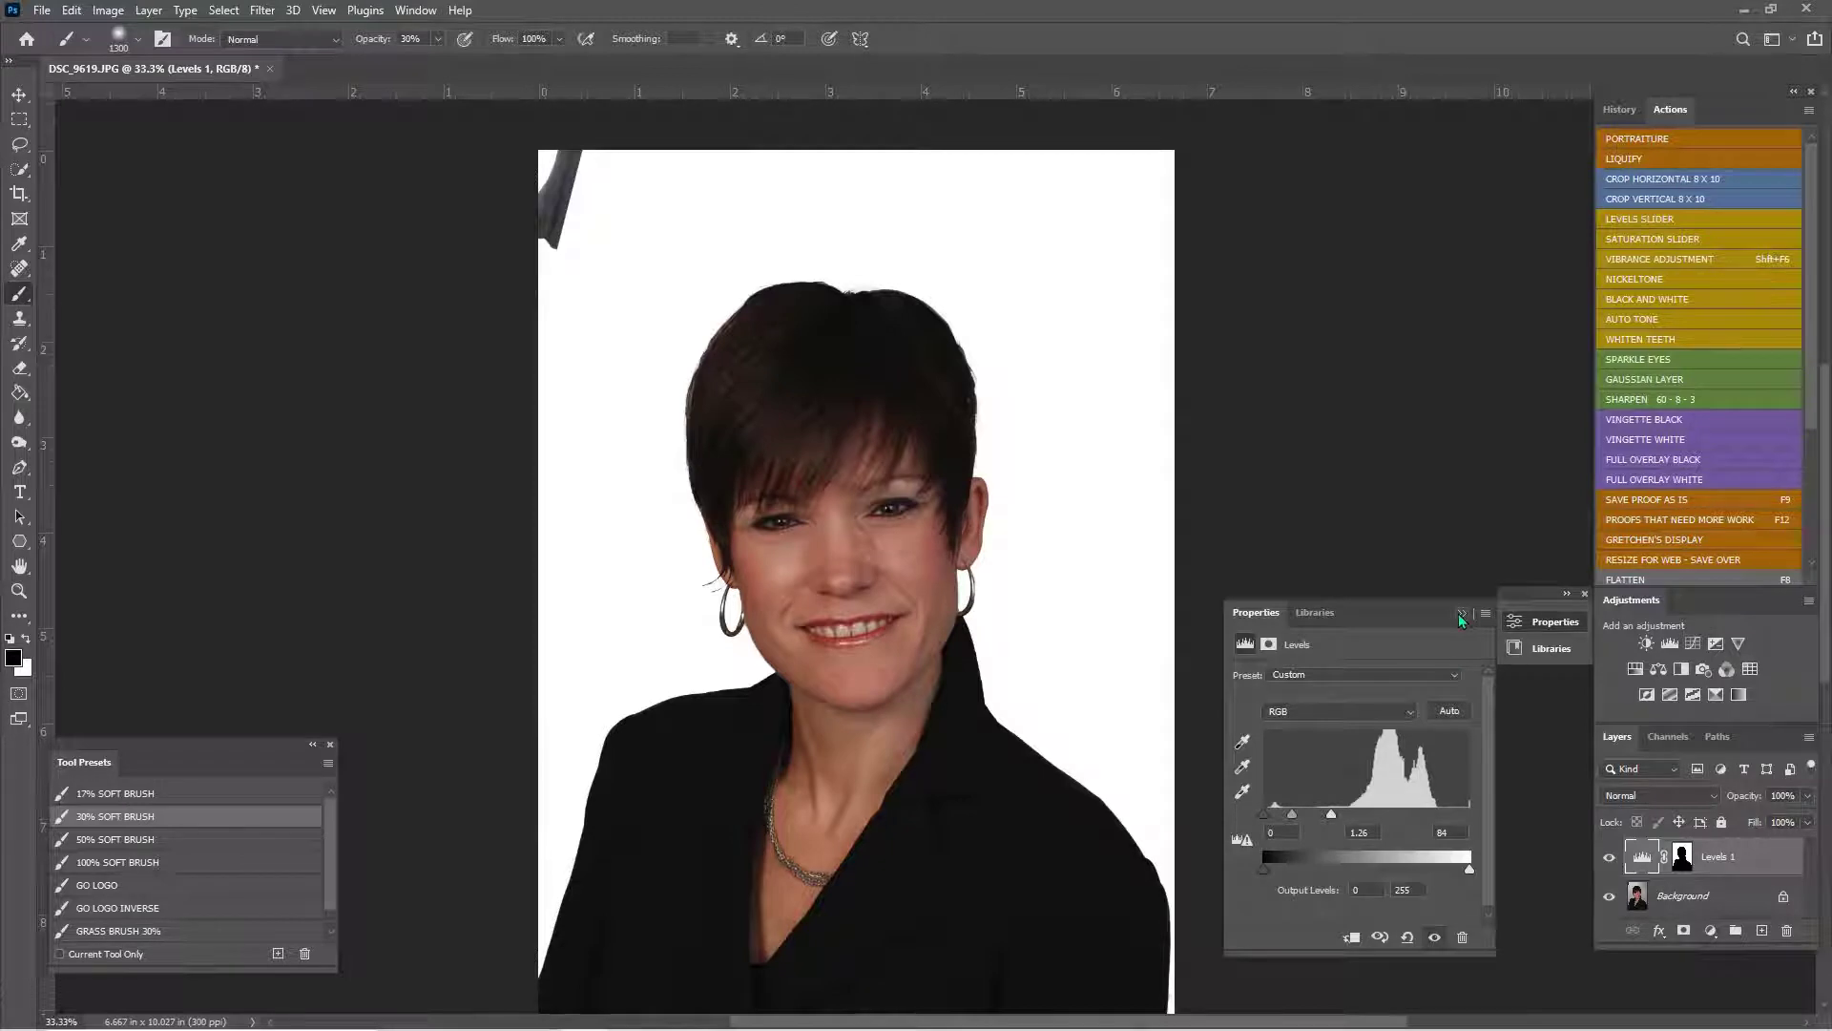
- Flatten the backdrop adjustment into the Background layer and collapse the adjustment properties
{"action": "key", "text": "F8"}
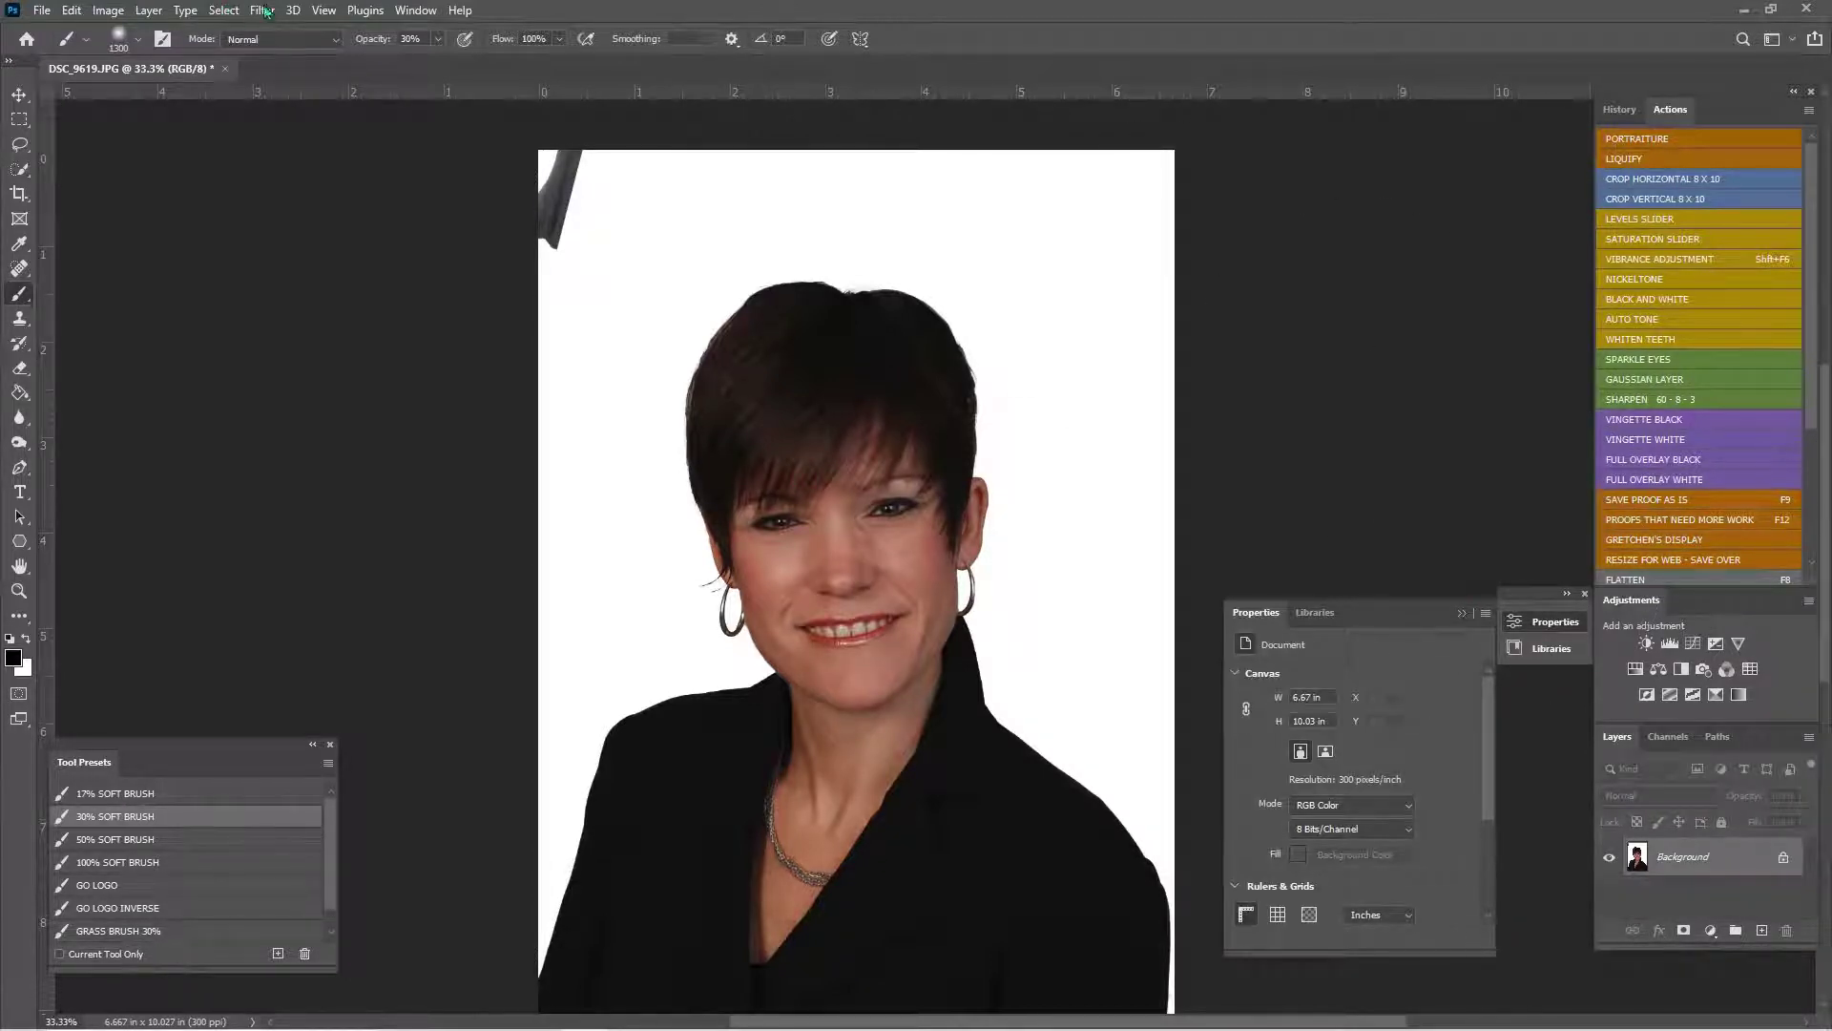
{"action": "left_click", "coordinate": [143, 10]}
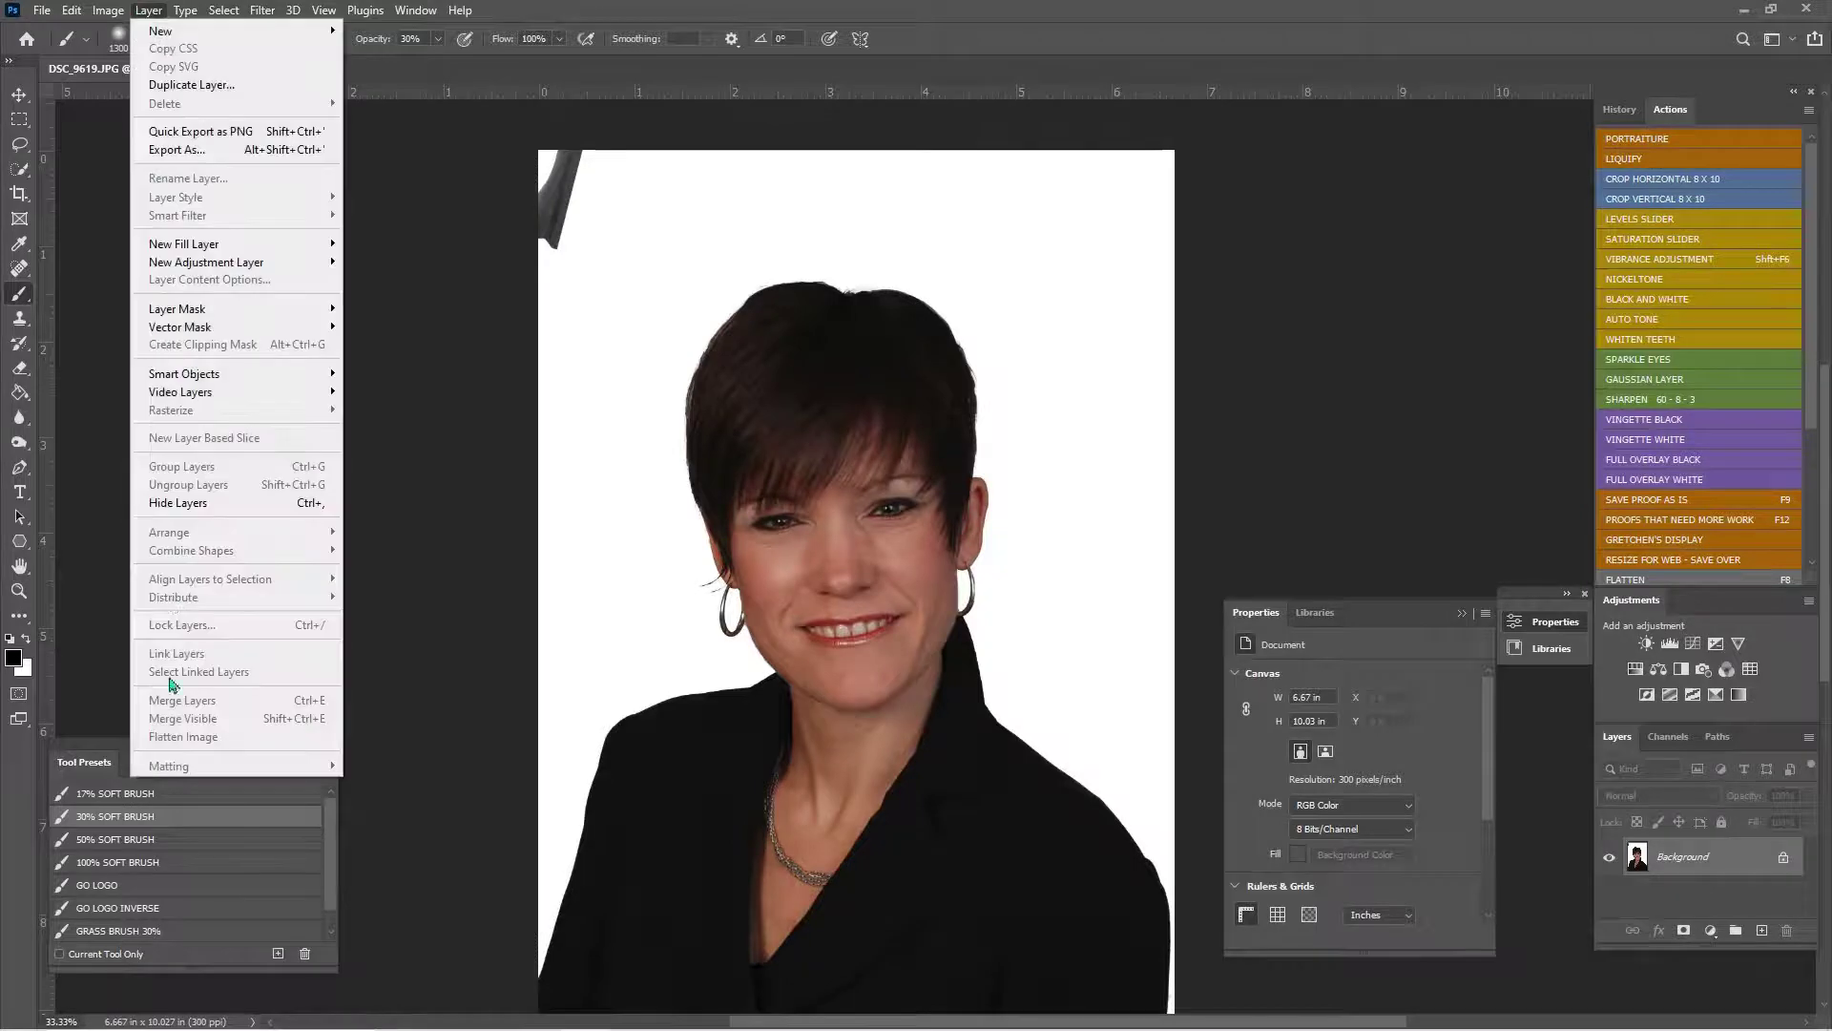
{"action": "left_click", "coordinate": [1461, 612]}
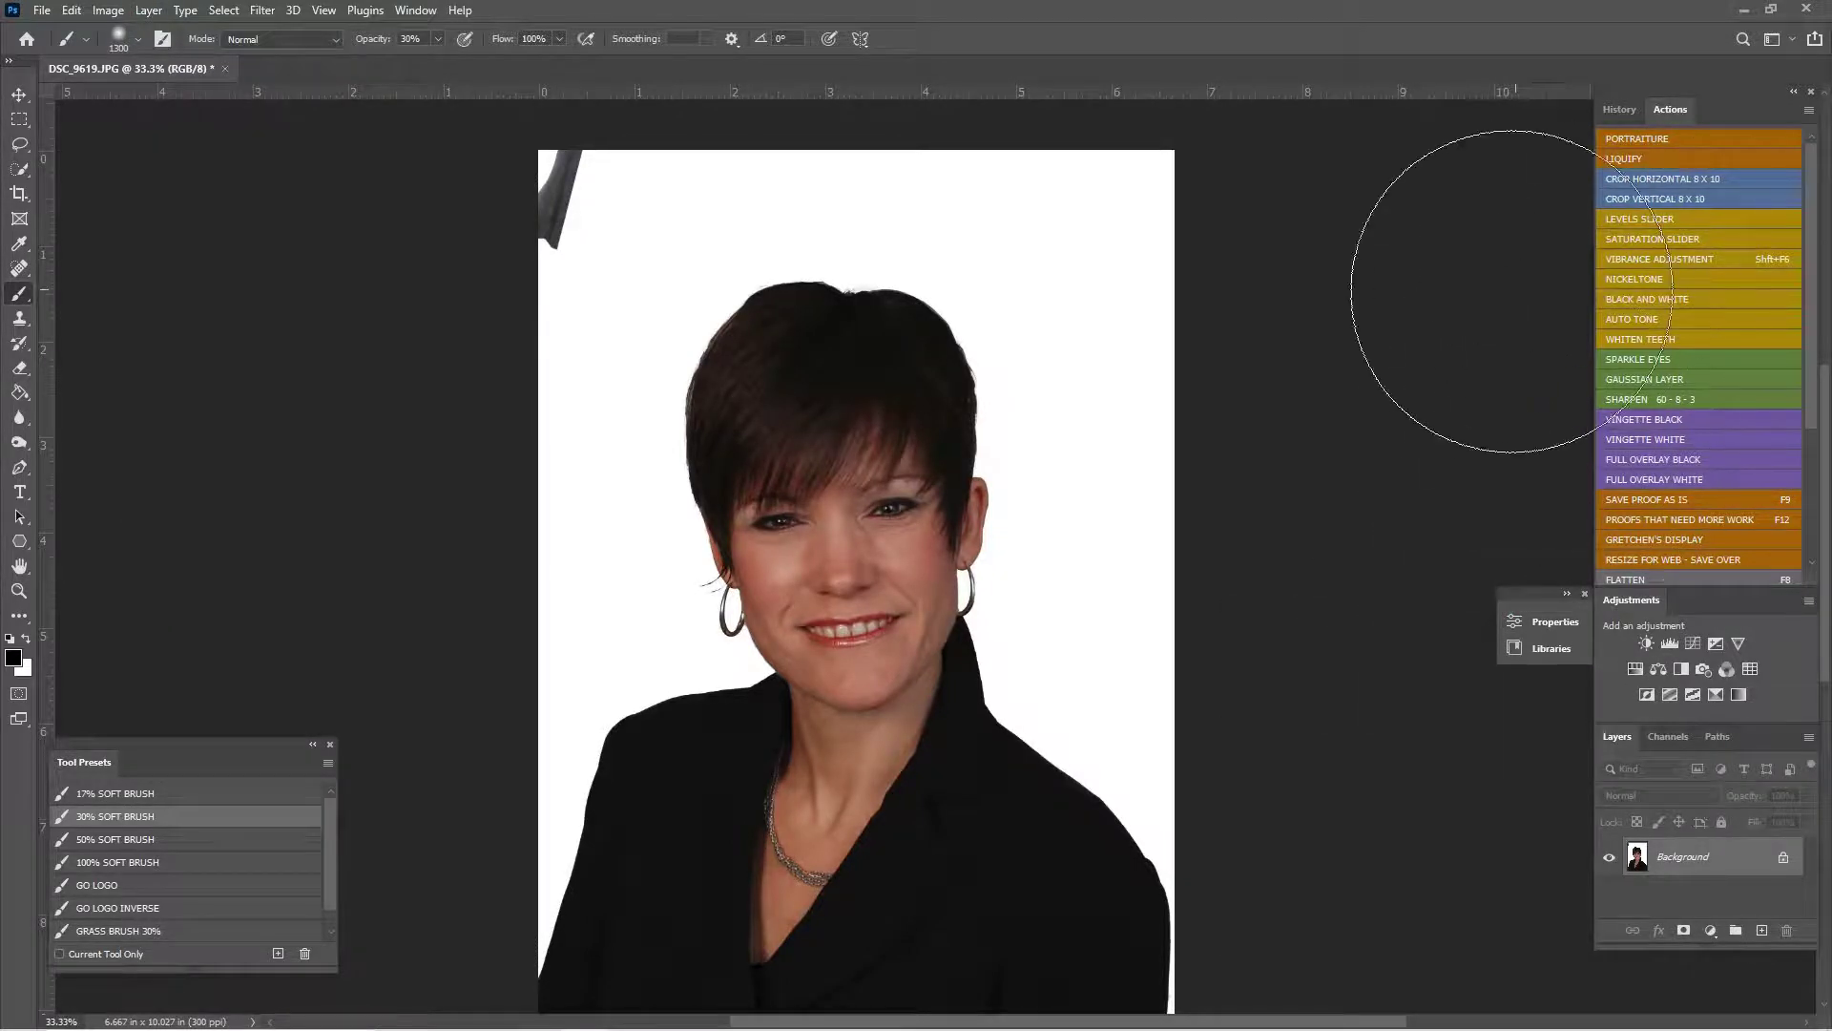
- Brighten the whole portrait with a new Levels adjustment layer, setting the midtone input to 1.07 and the white input to 215
{"action": "key", "text": "ctrl+plus"}
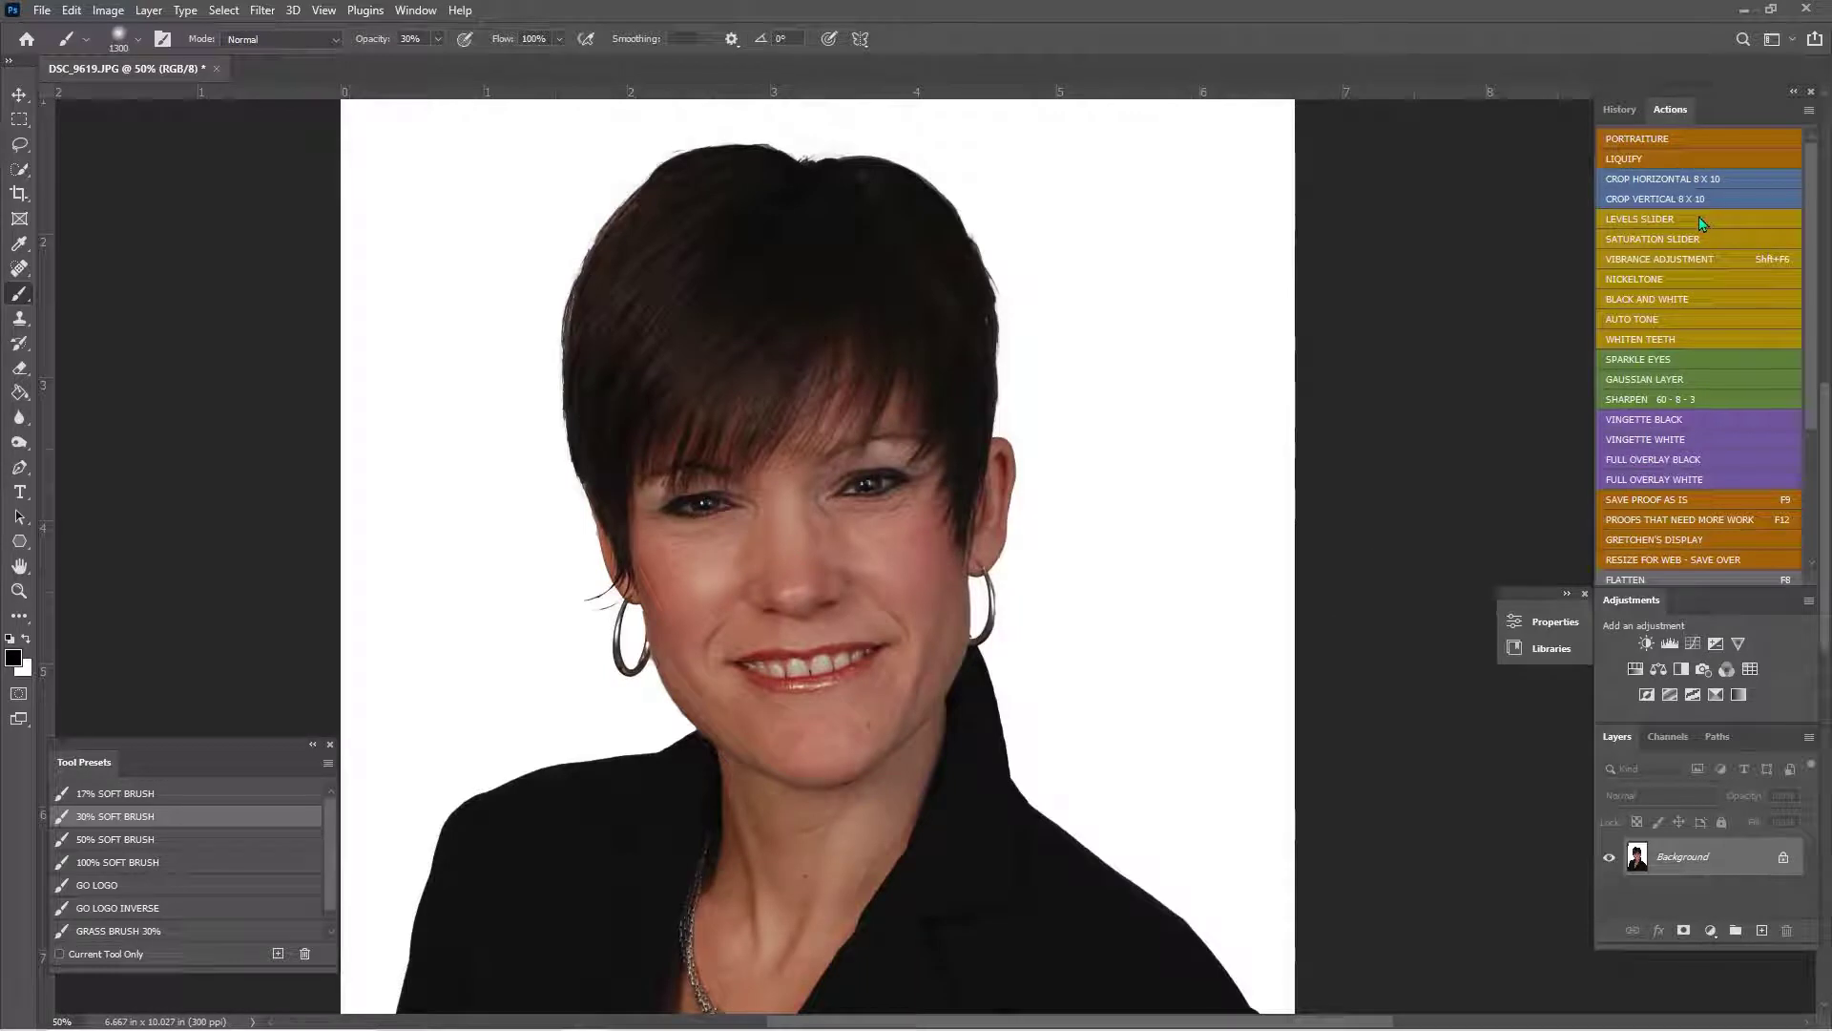
{"action": "left_click", "coordinate": [1641, 222]}
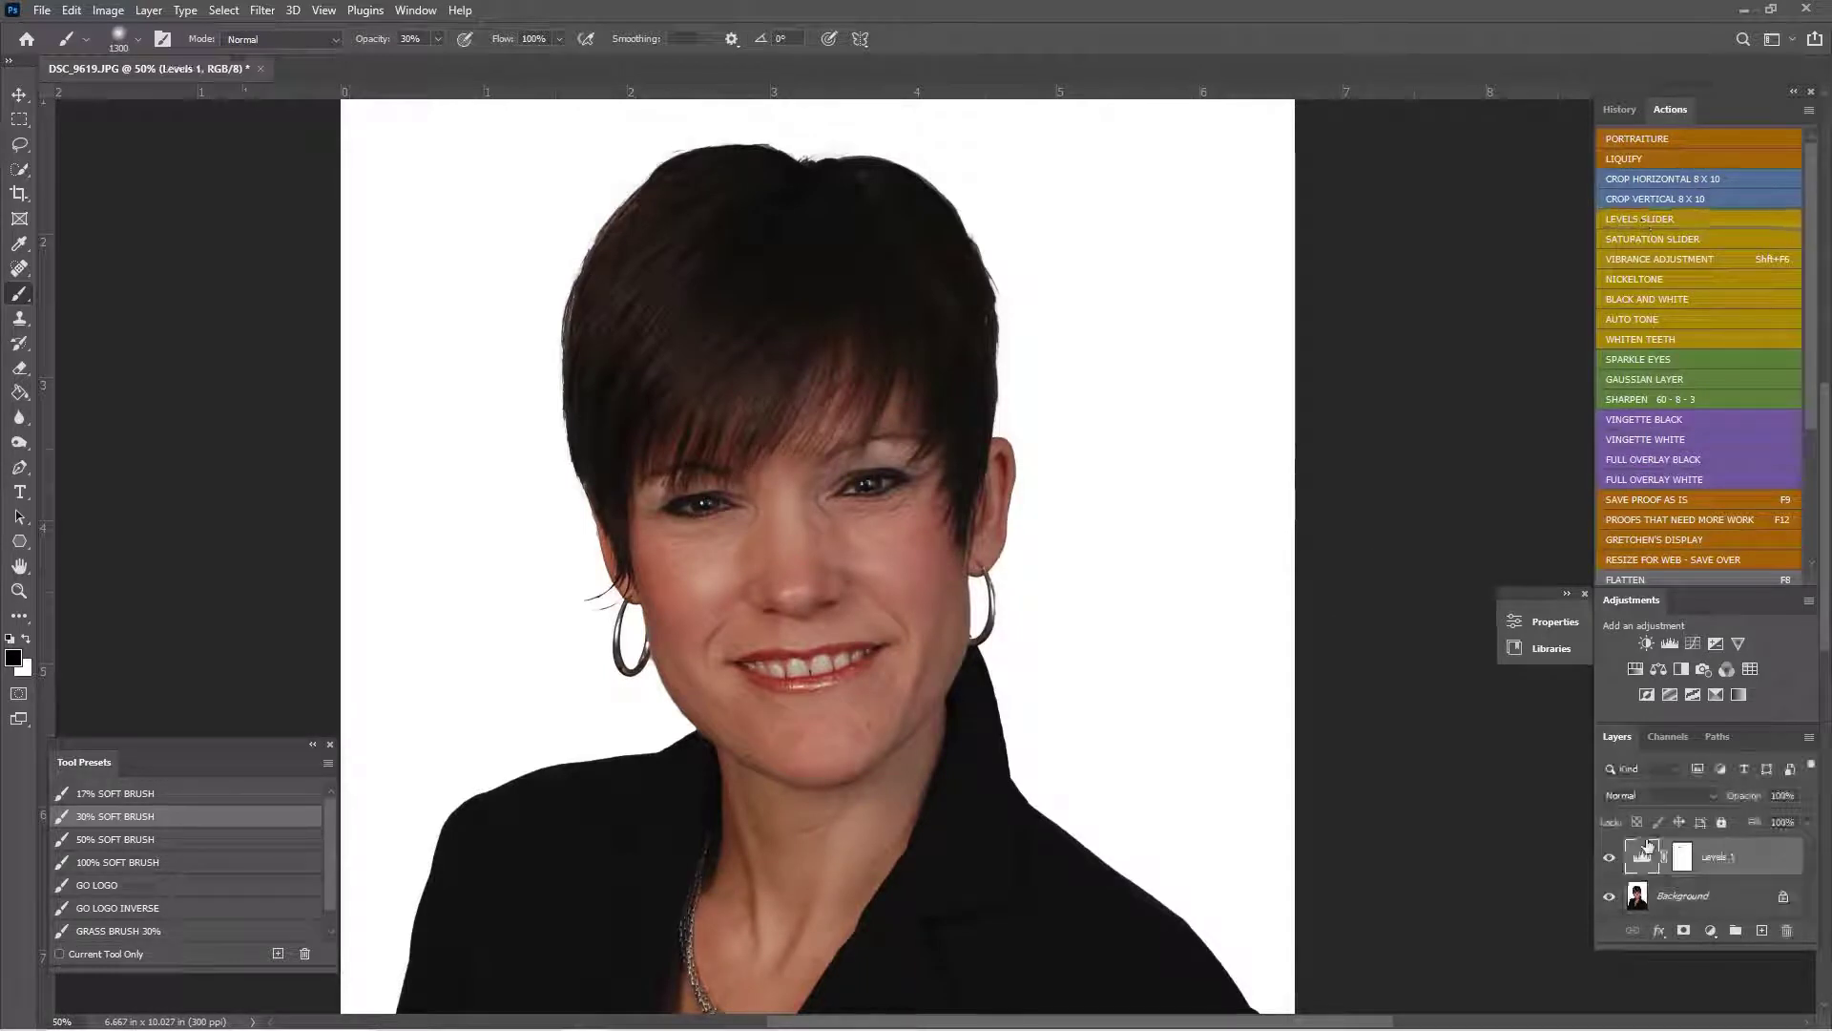
{"action": "left_click_drag", "start_coordinate": [1463, 824], "coordinate": [1442, 825]}
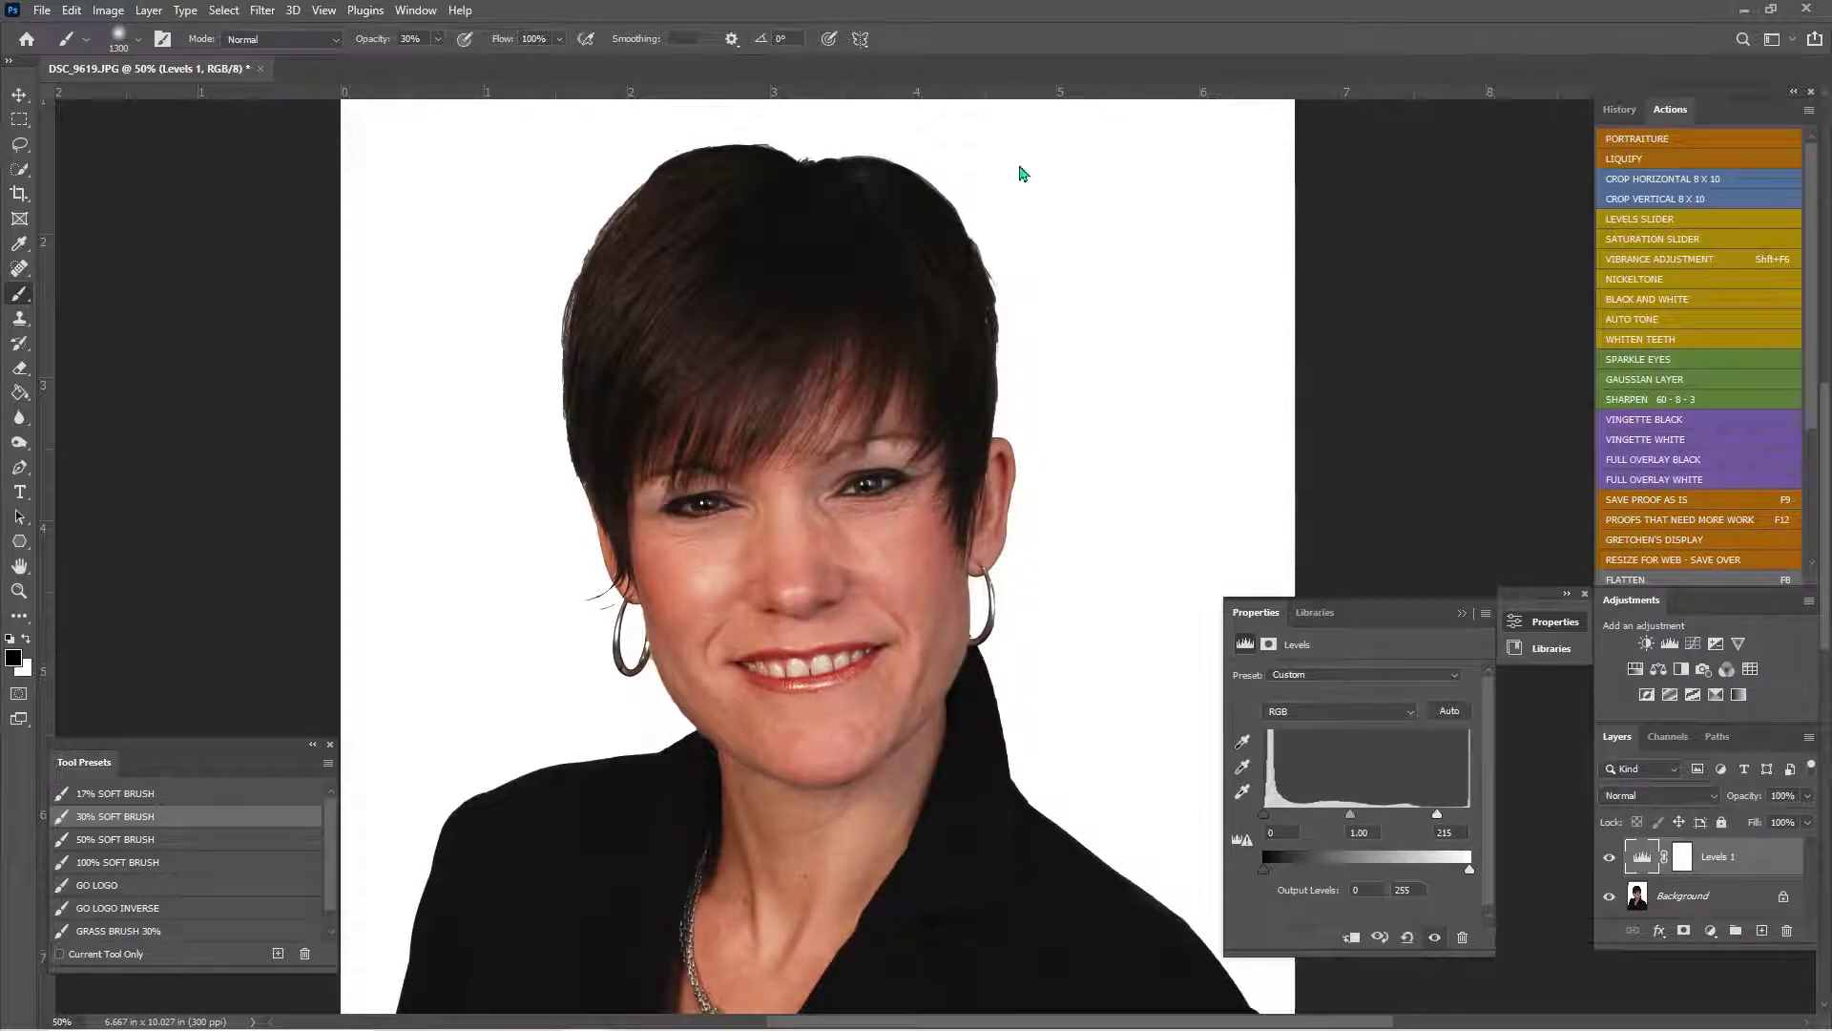
{"action": "key", "text": "ctrl+minus"}
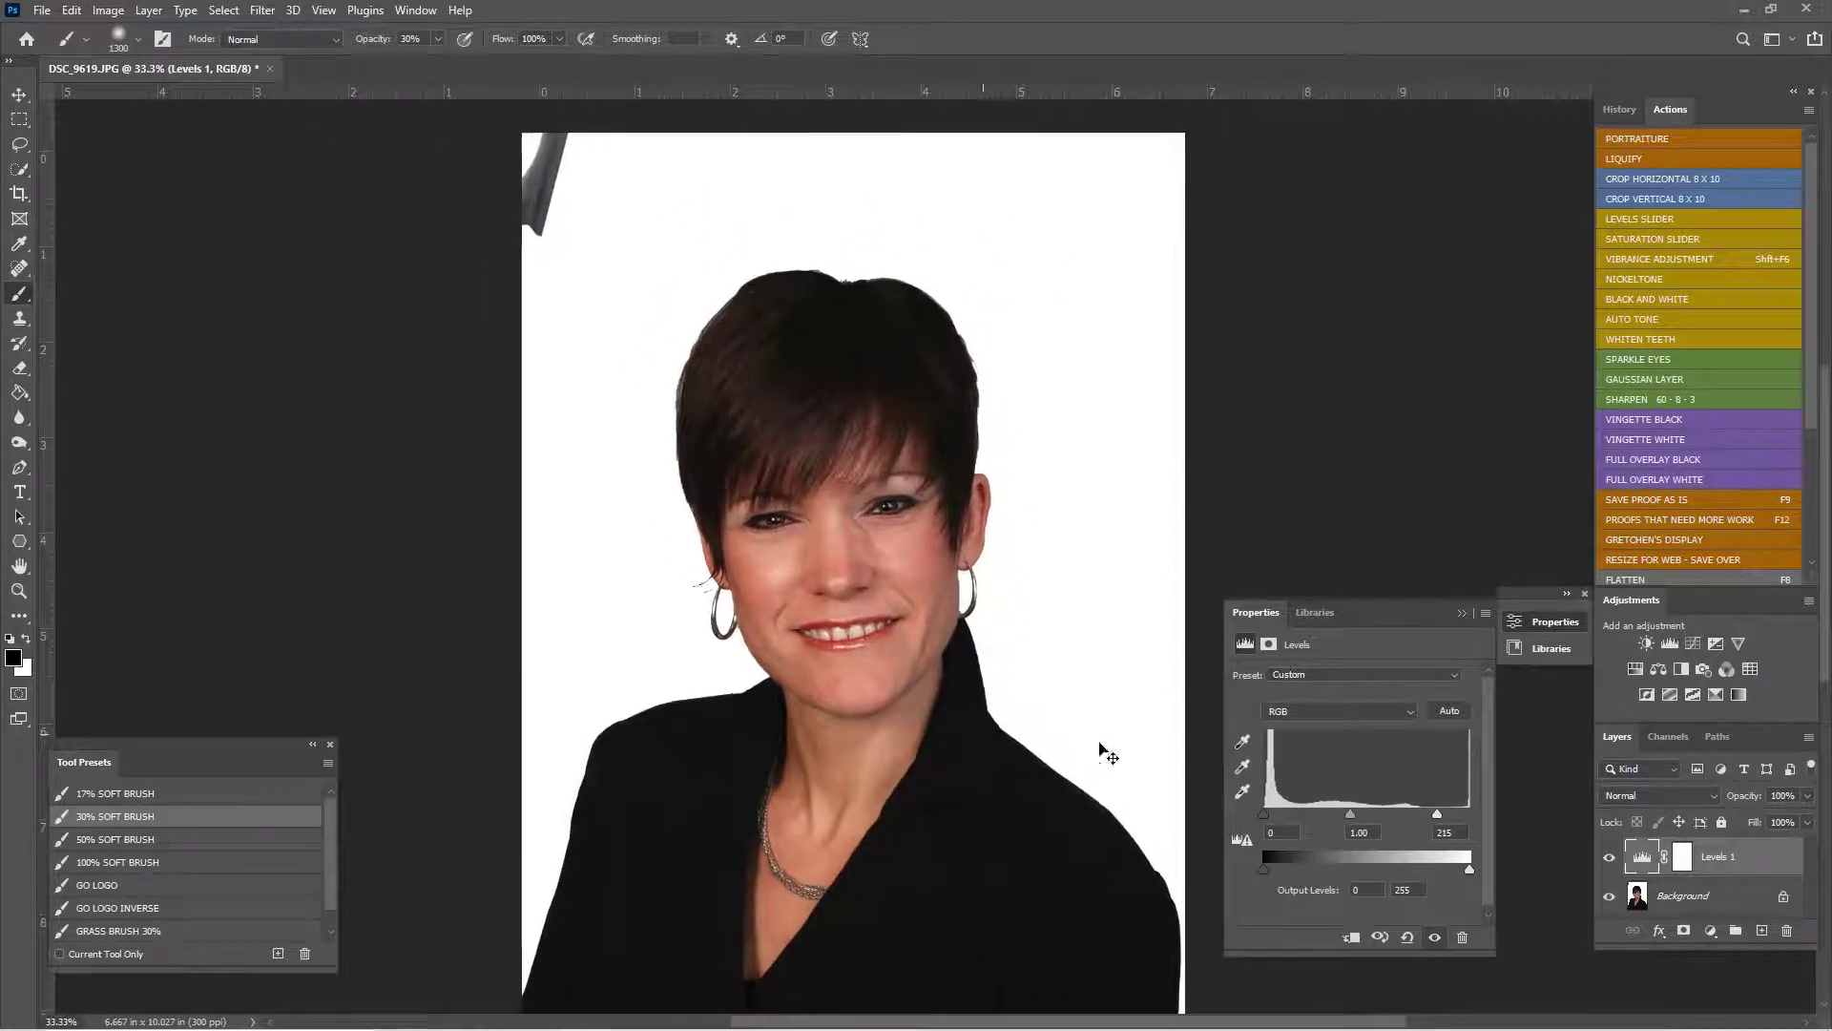
{"action": "key", "text": "ctrl+plus"}
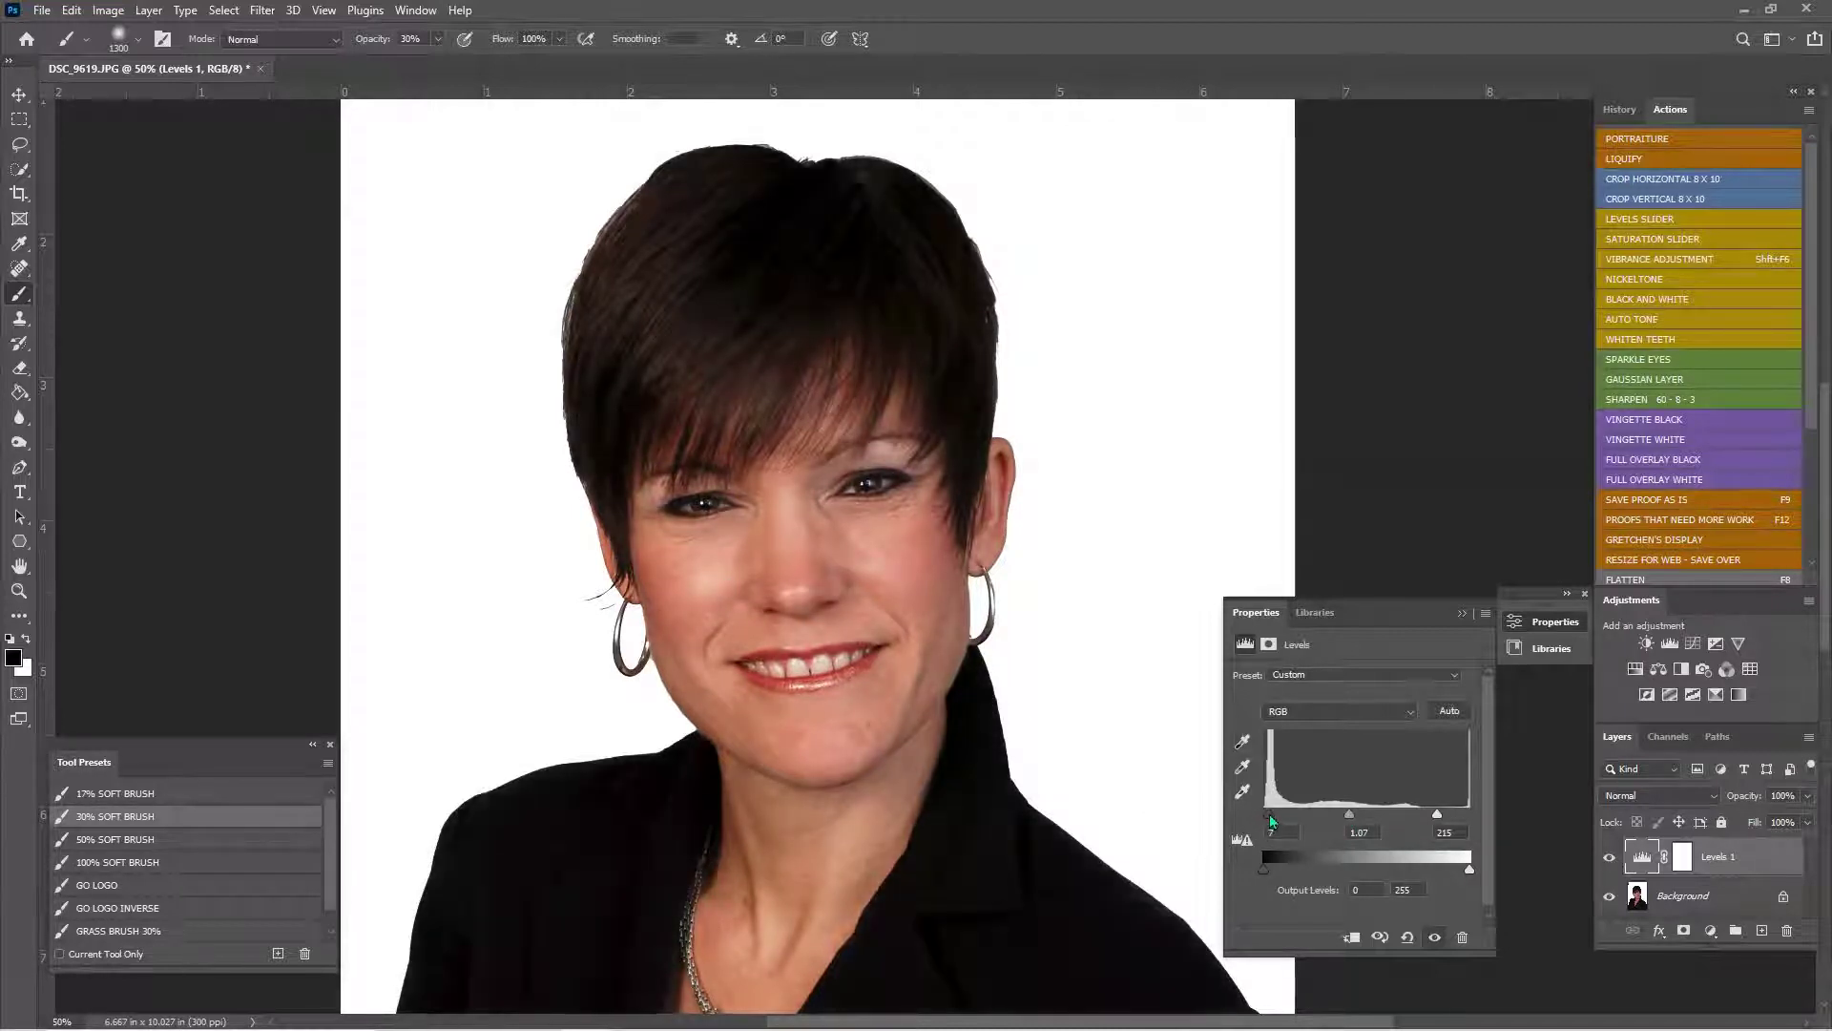
{"action": "left_click", "coordinate": [1462, 613]}
- Tone down the brightening on the face's highlights by painting the Levels mask with a 30% soft brush, reducing its size to 150
{"action": "left_click", "coordinate": [159, 825]}
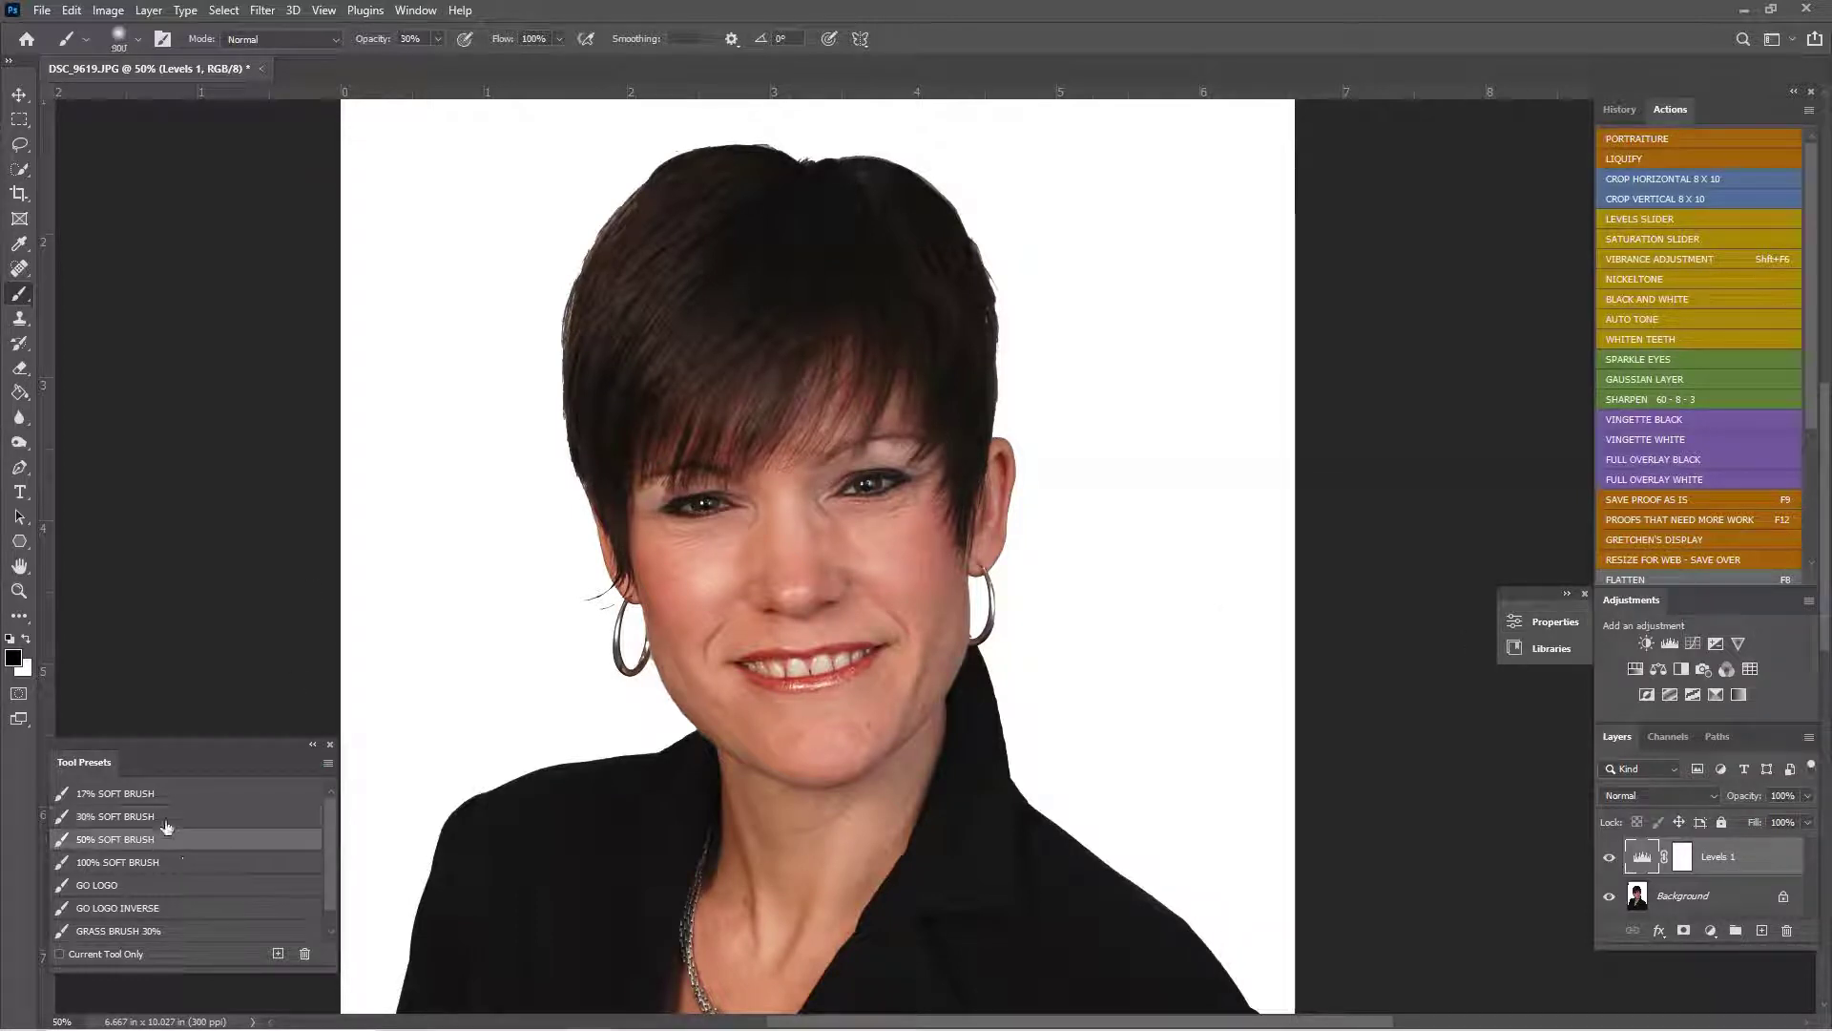
{"action": "left_click", "coordinate": [1689, 857]}
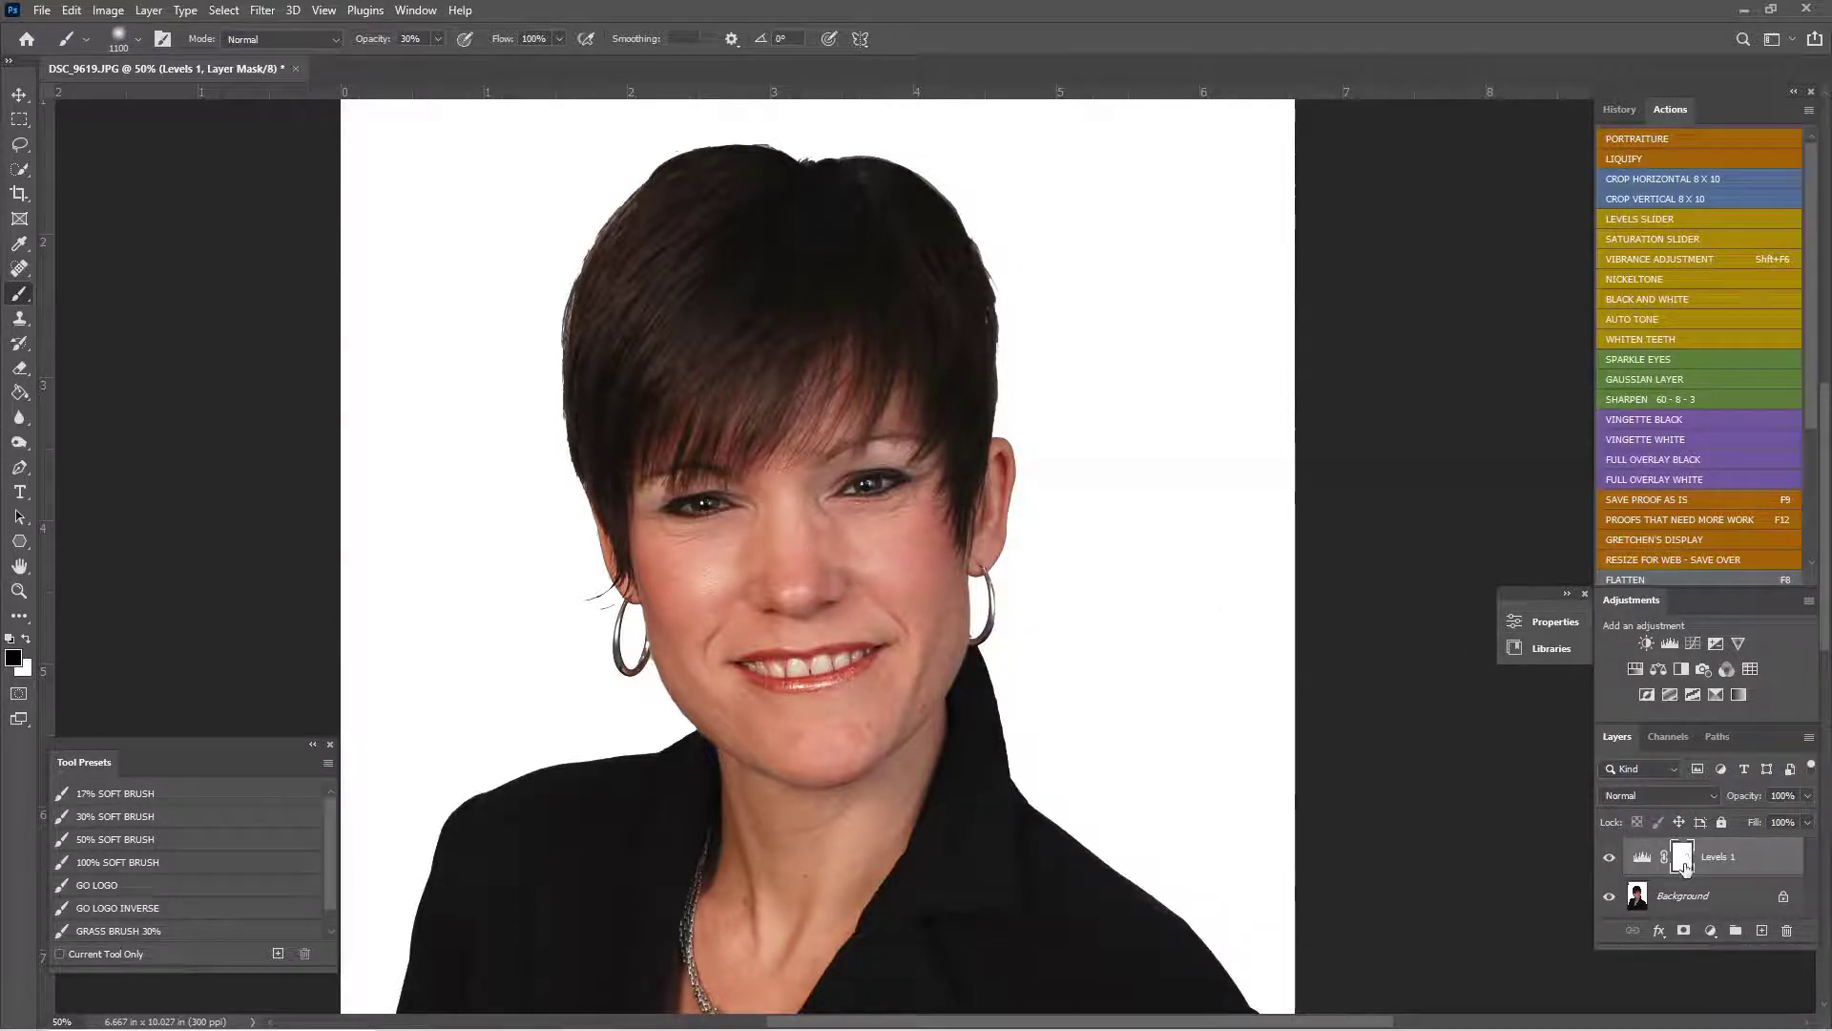
{"action": "key", "text": "bracketleft"}
{"action": "key", "text": "bracketleft"}
{"action": "key", "text": "bracketleft"}
{"action": "key", "text": "bracketleft"}
{"action": "key", "text": "bracketleft"}
{"action": "key", "text": "bracketleft"}
{"action": "key", "text": "bracketleft"}
{"action": "key", "text": "bracketleft"}
{"action": "key", "text": "bracketleft"}
{"action": "key", "text": "bracketleft"}
{"action": "key", "text": "bracketleft"}
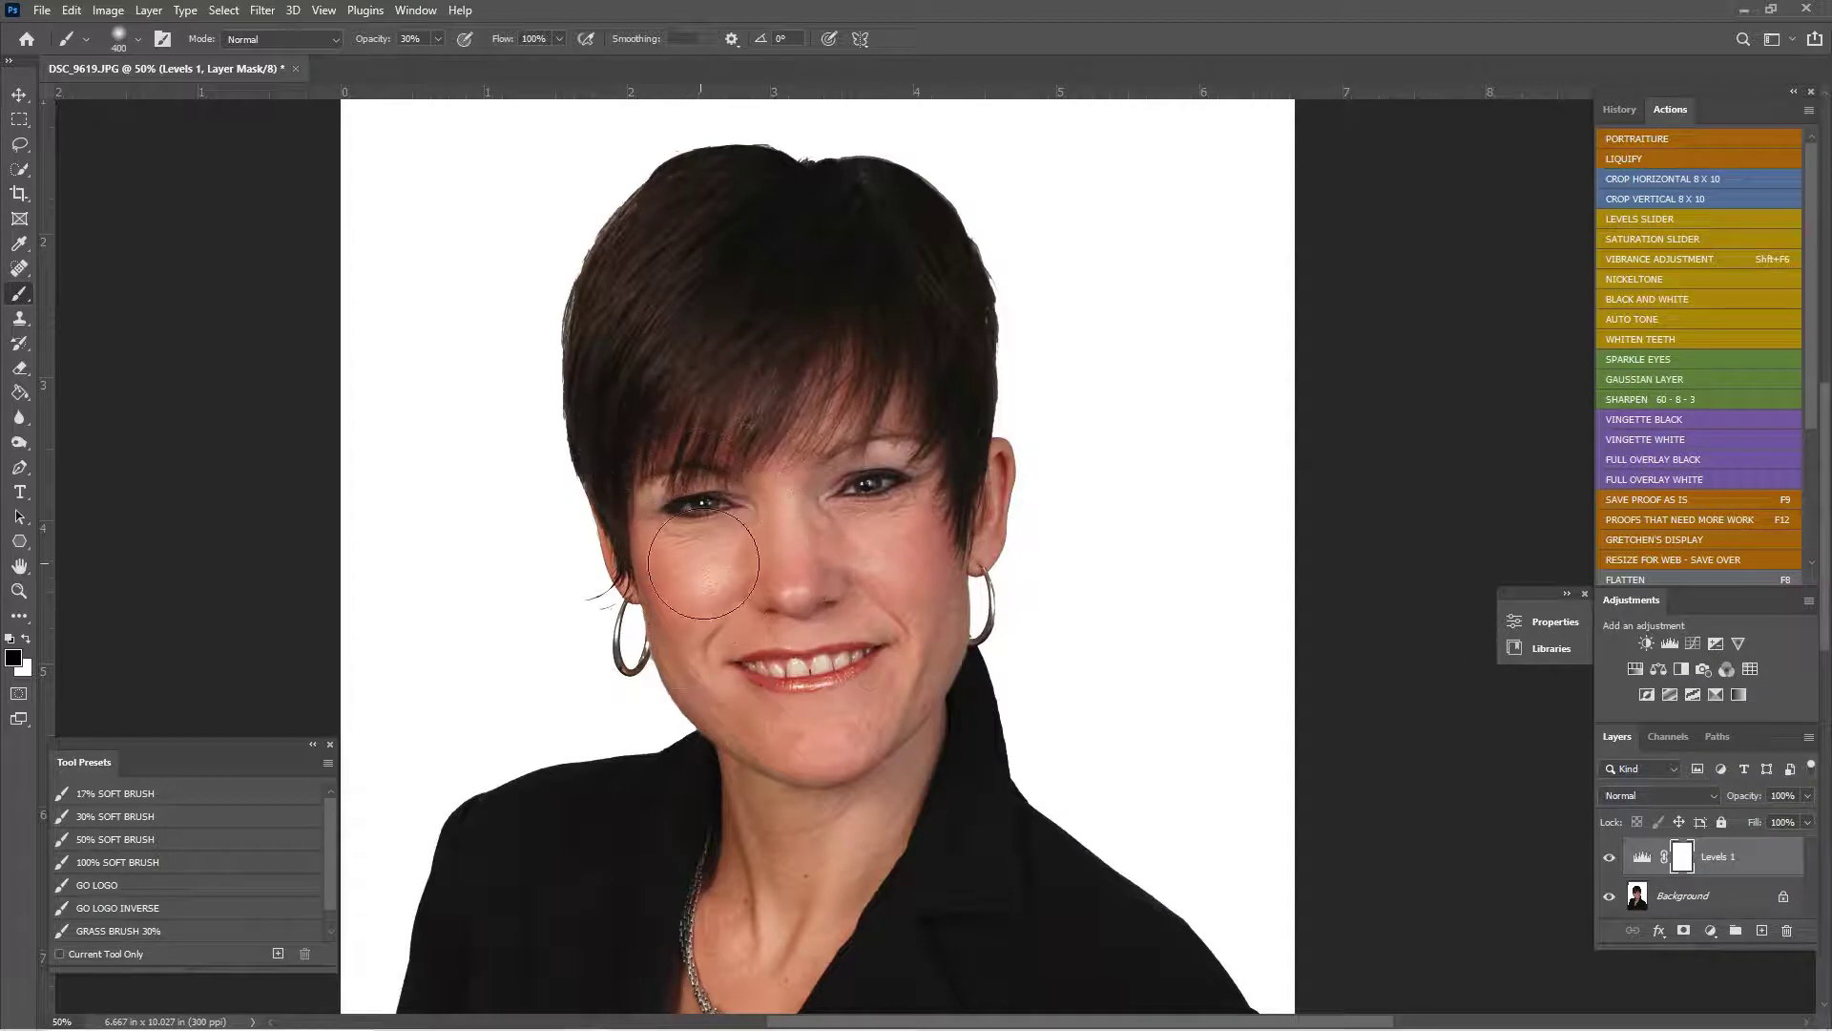
{"action": "key", "text": "bracketleft"}
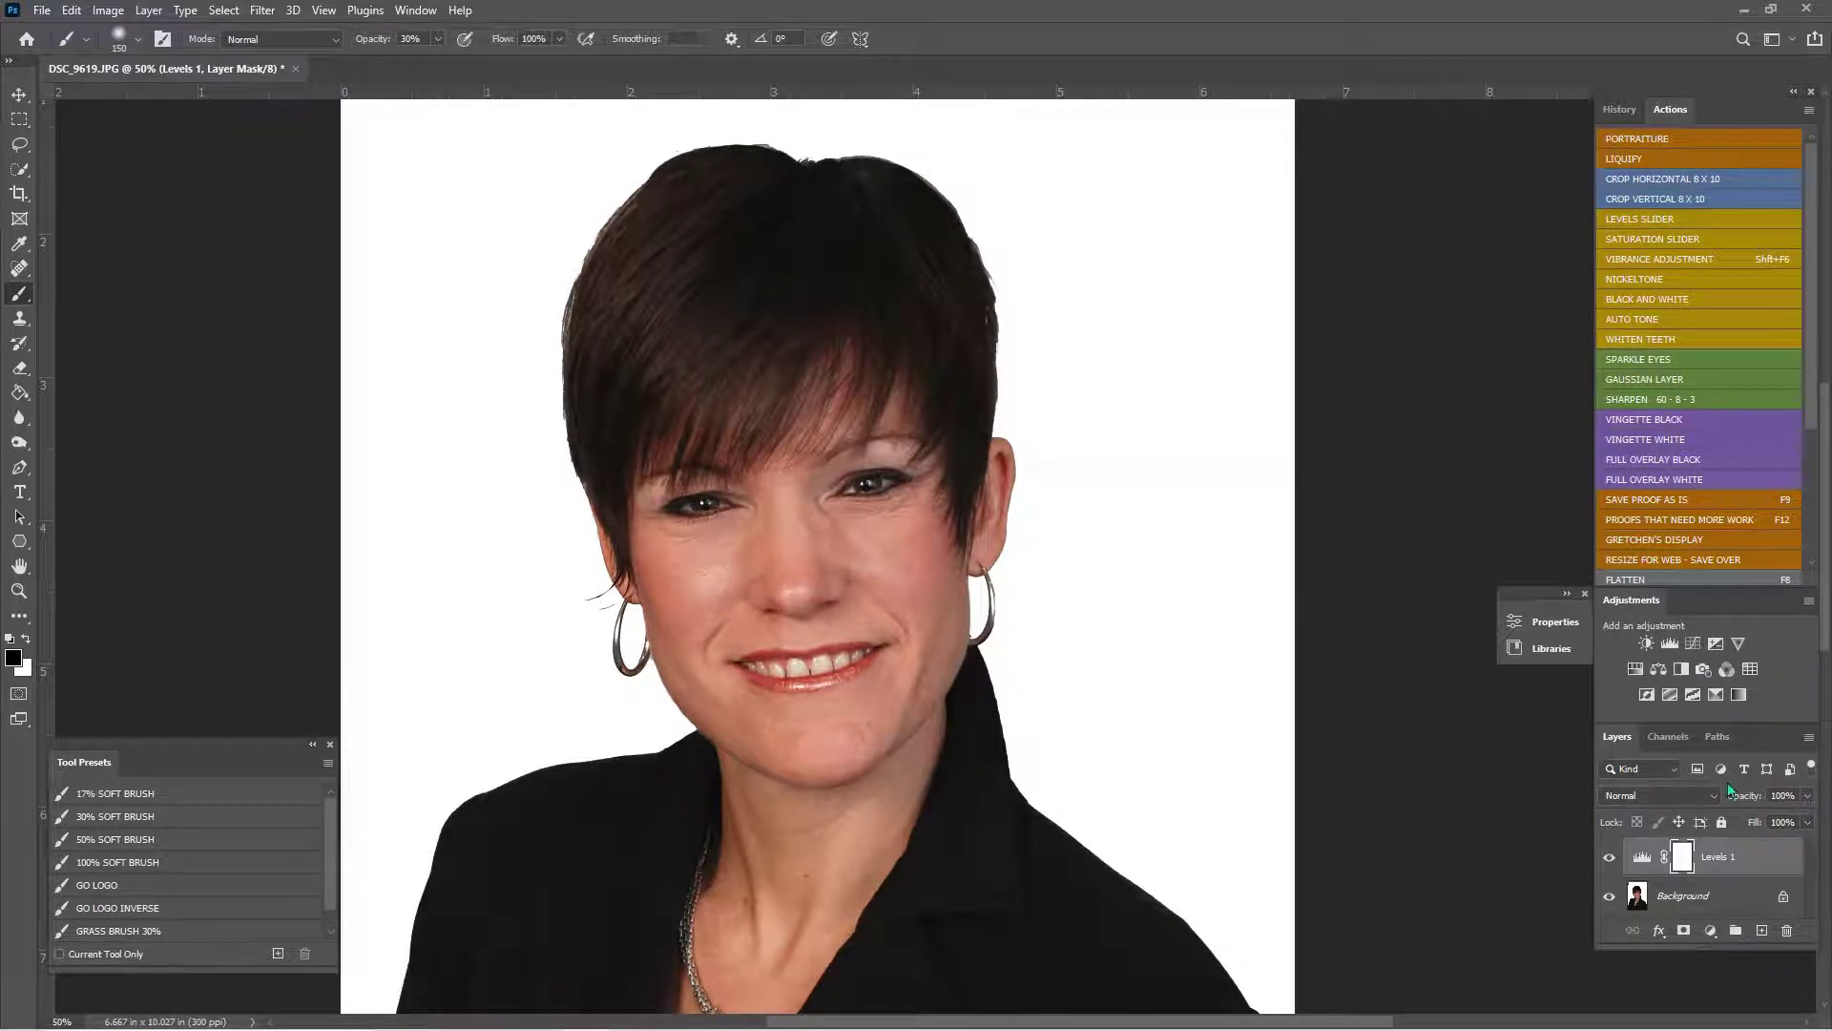
- Compare the portrait with the Levels layer hidden and shown, and flatten the image
{"action": "left_click", "coordinate": [1609, 858]}
{"action": "left_click", "coordinate": [1609, 858]}
{"action": "key", "text": "F8"}
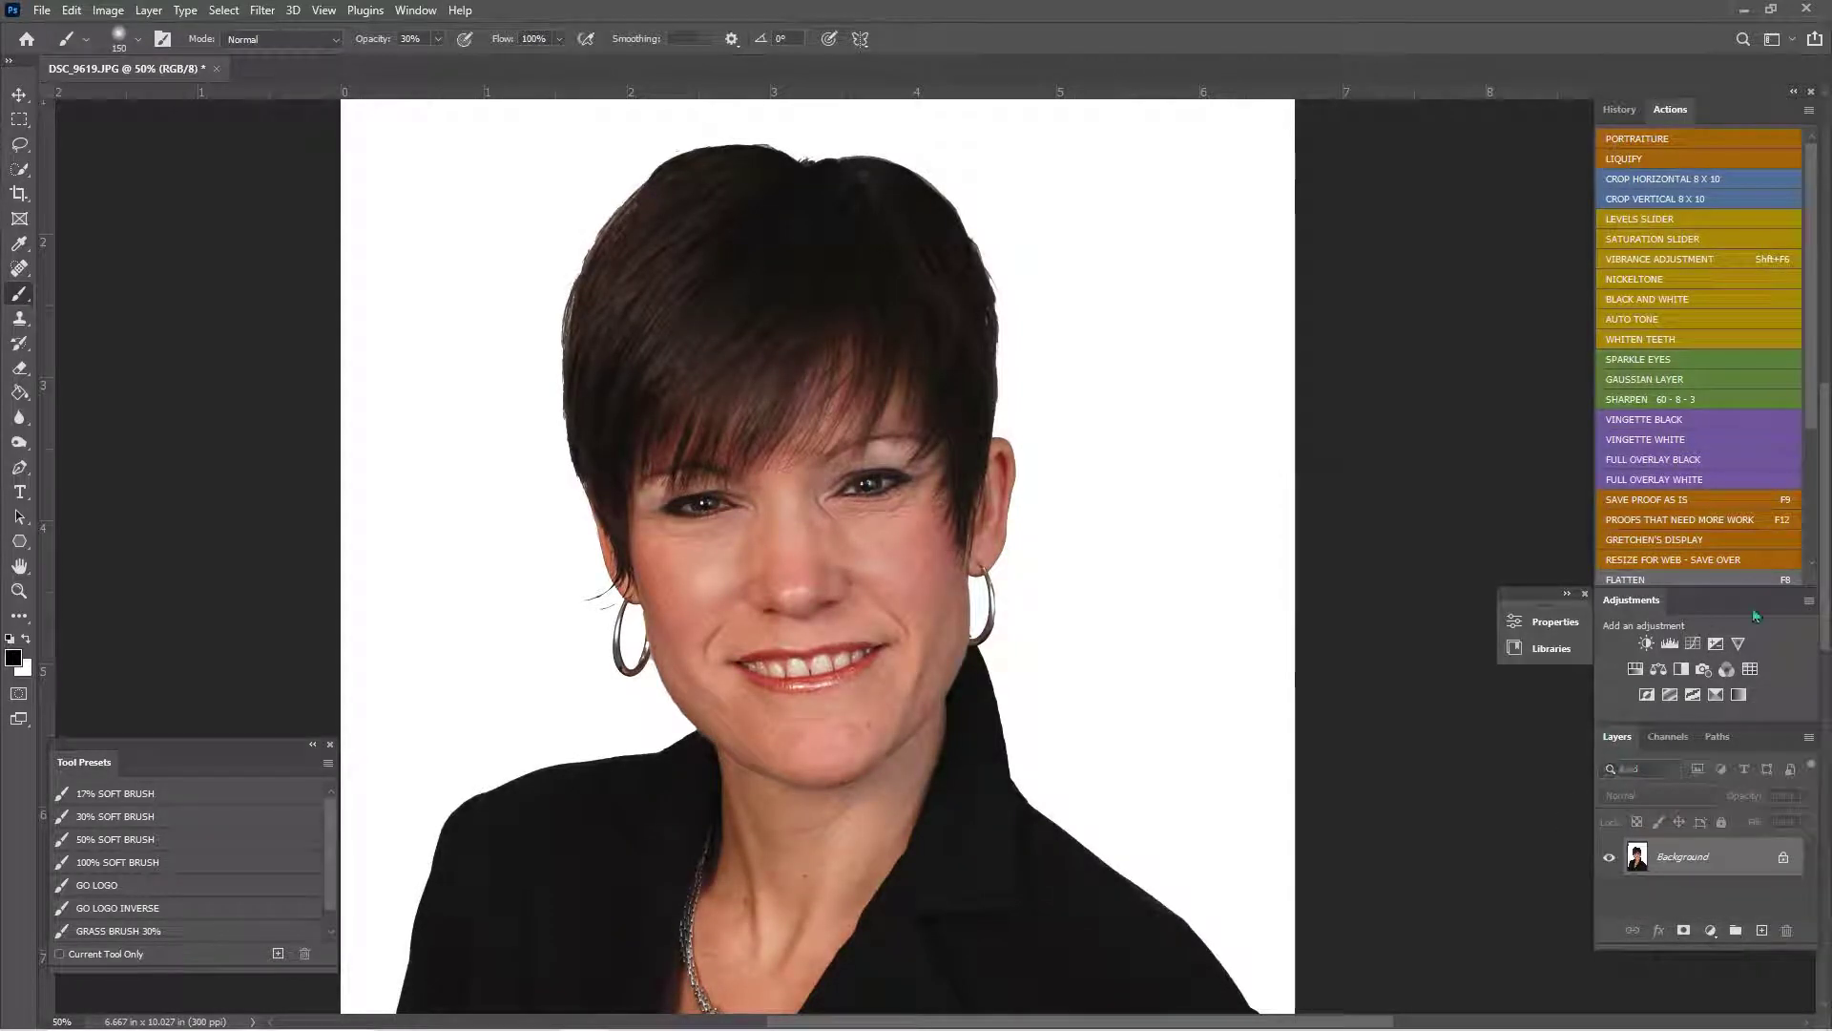
- Select the teeth using a Quick Selection brush of size 20 and run the WHITEN TEETH action on them
{"action": "left_click", "coordinate": [20, 169]}
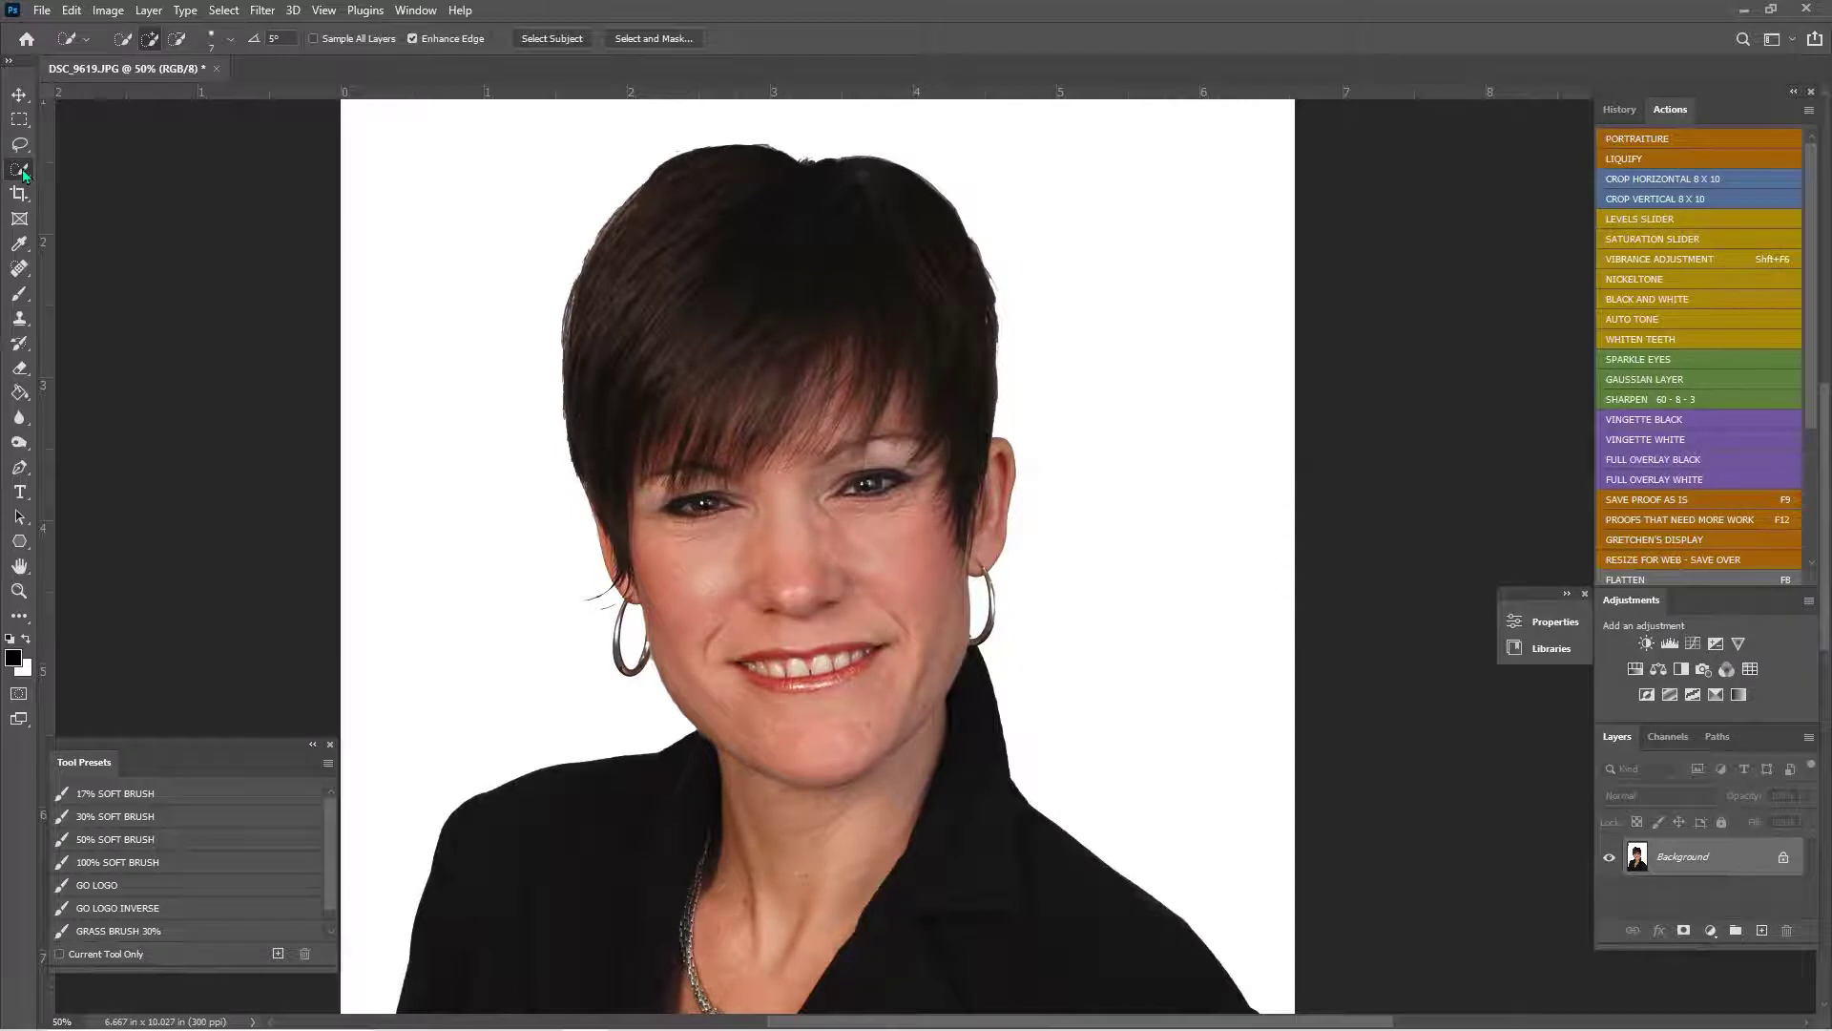
{"action": "key", "text": "ctrl+plus"}
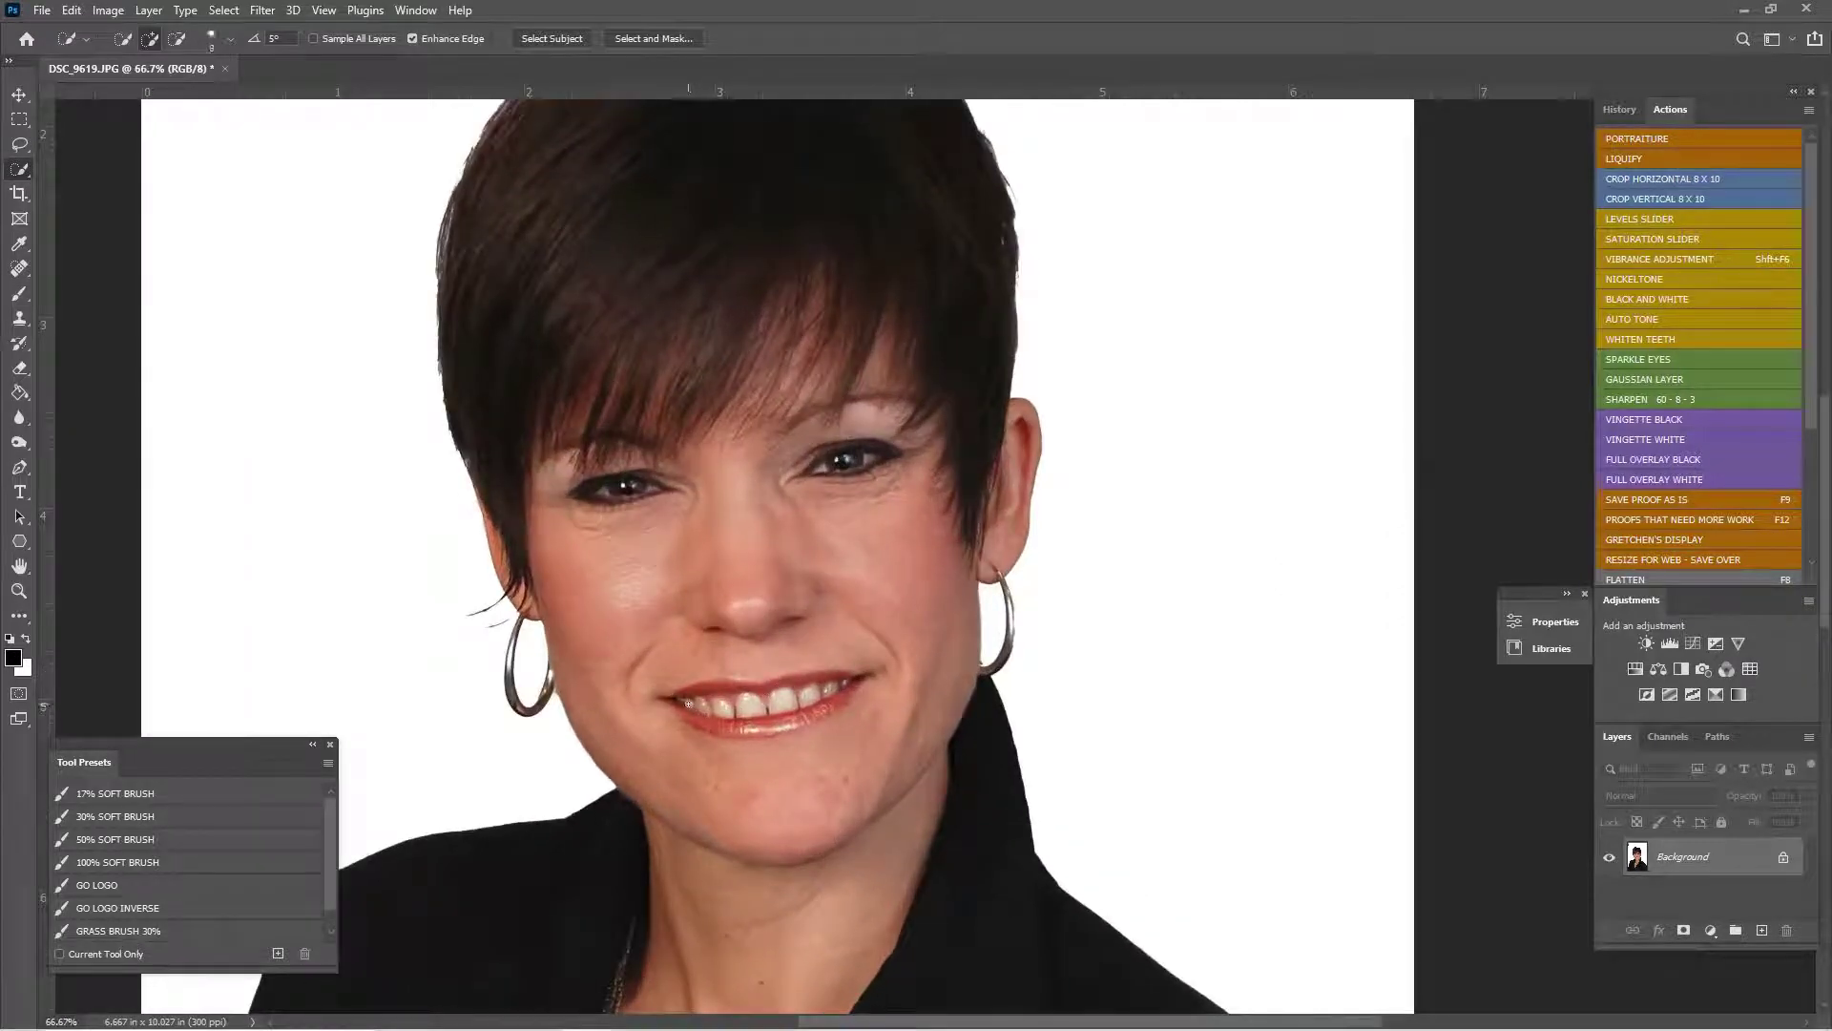
{"action": "key", "text": "bracketright"}
{"action": "key", "text": "bracketright"}
{"action": "left_click_drag", "start_coordinate": [688, 703], "coordinate": [859, 681]}
{"action": "left_click", "coordinate": [1655, 341]}
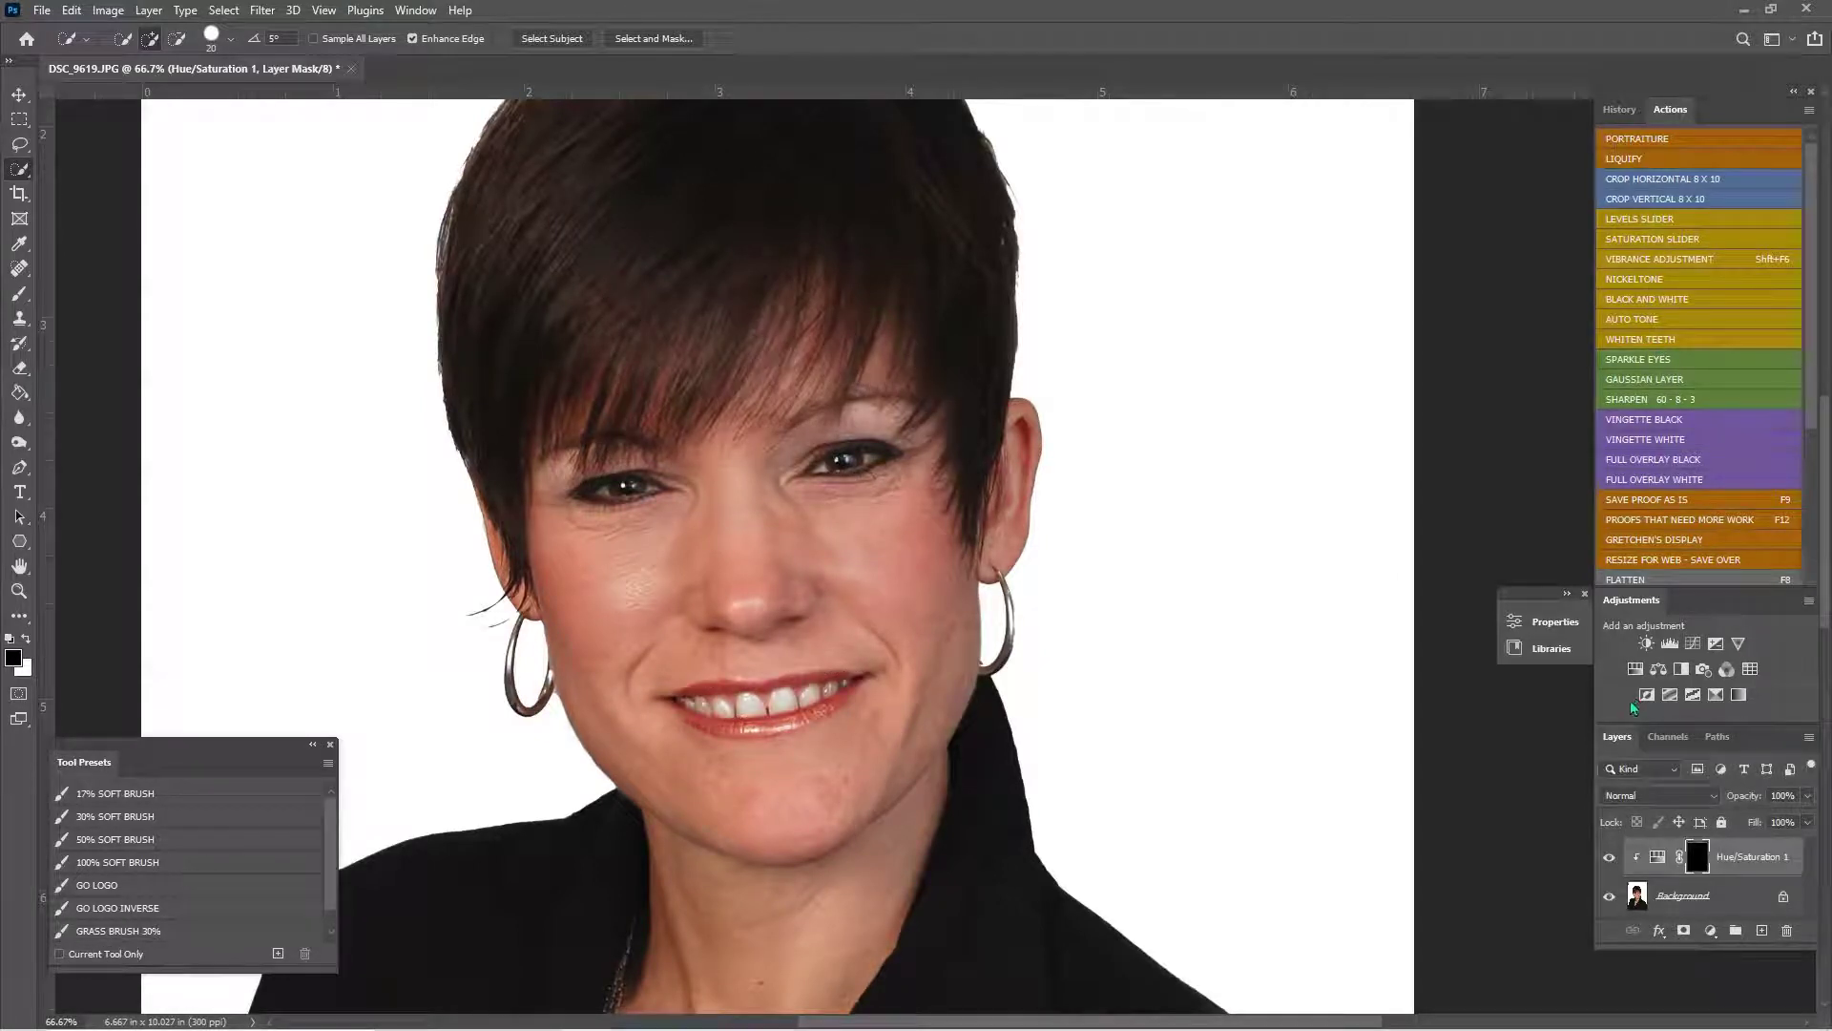
- Compare the smile with the Hue/Saturation whitening layer hidden and shown, and flatten the image
{"action": "left_click", "coordinate": [1610, 857]}
{"action": "key", "text": "ctrl+plus"}
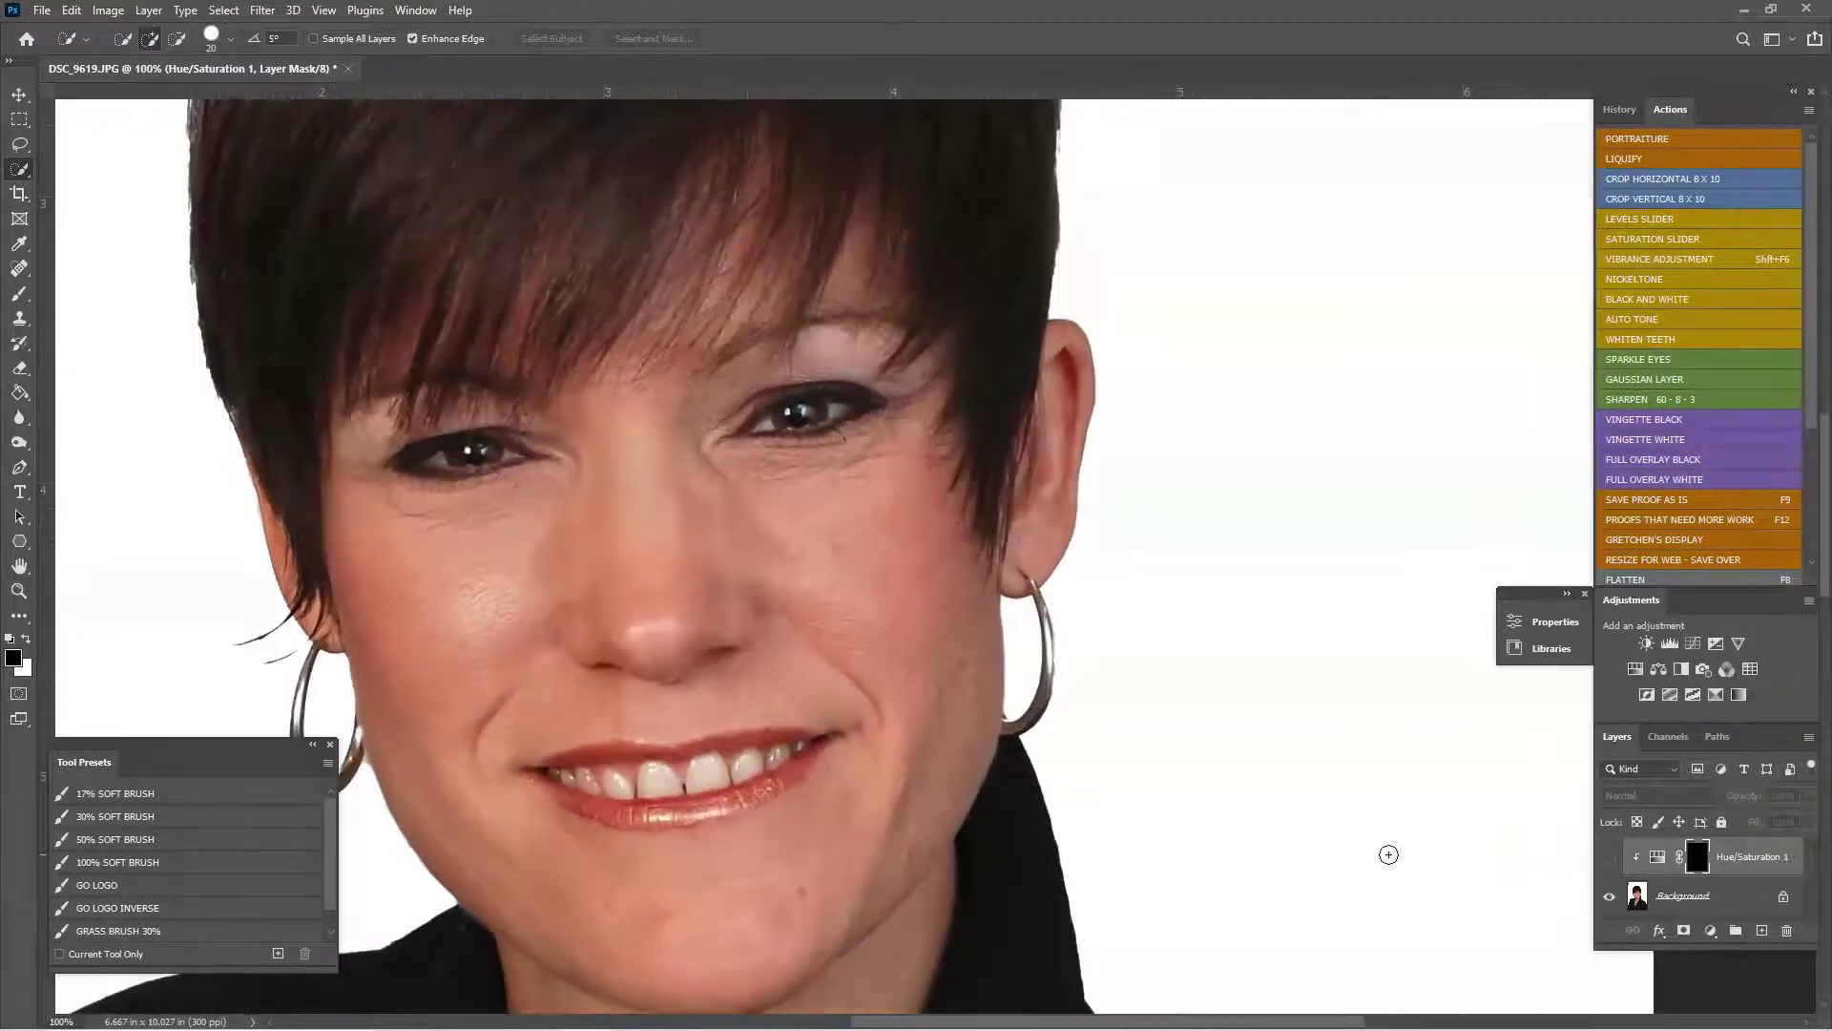
{"action": "left_click_drag", "start_coordinate": [1168, 784], "coordinate": [1286, 588]}
{"action": "left_click", "coordinate": [1609, 859]}
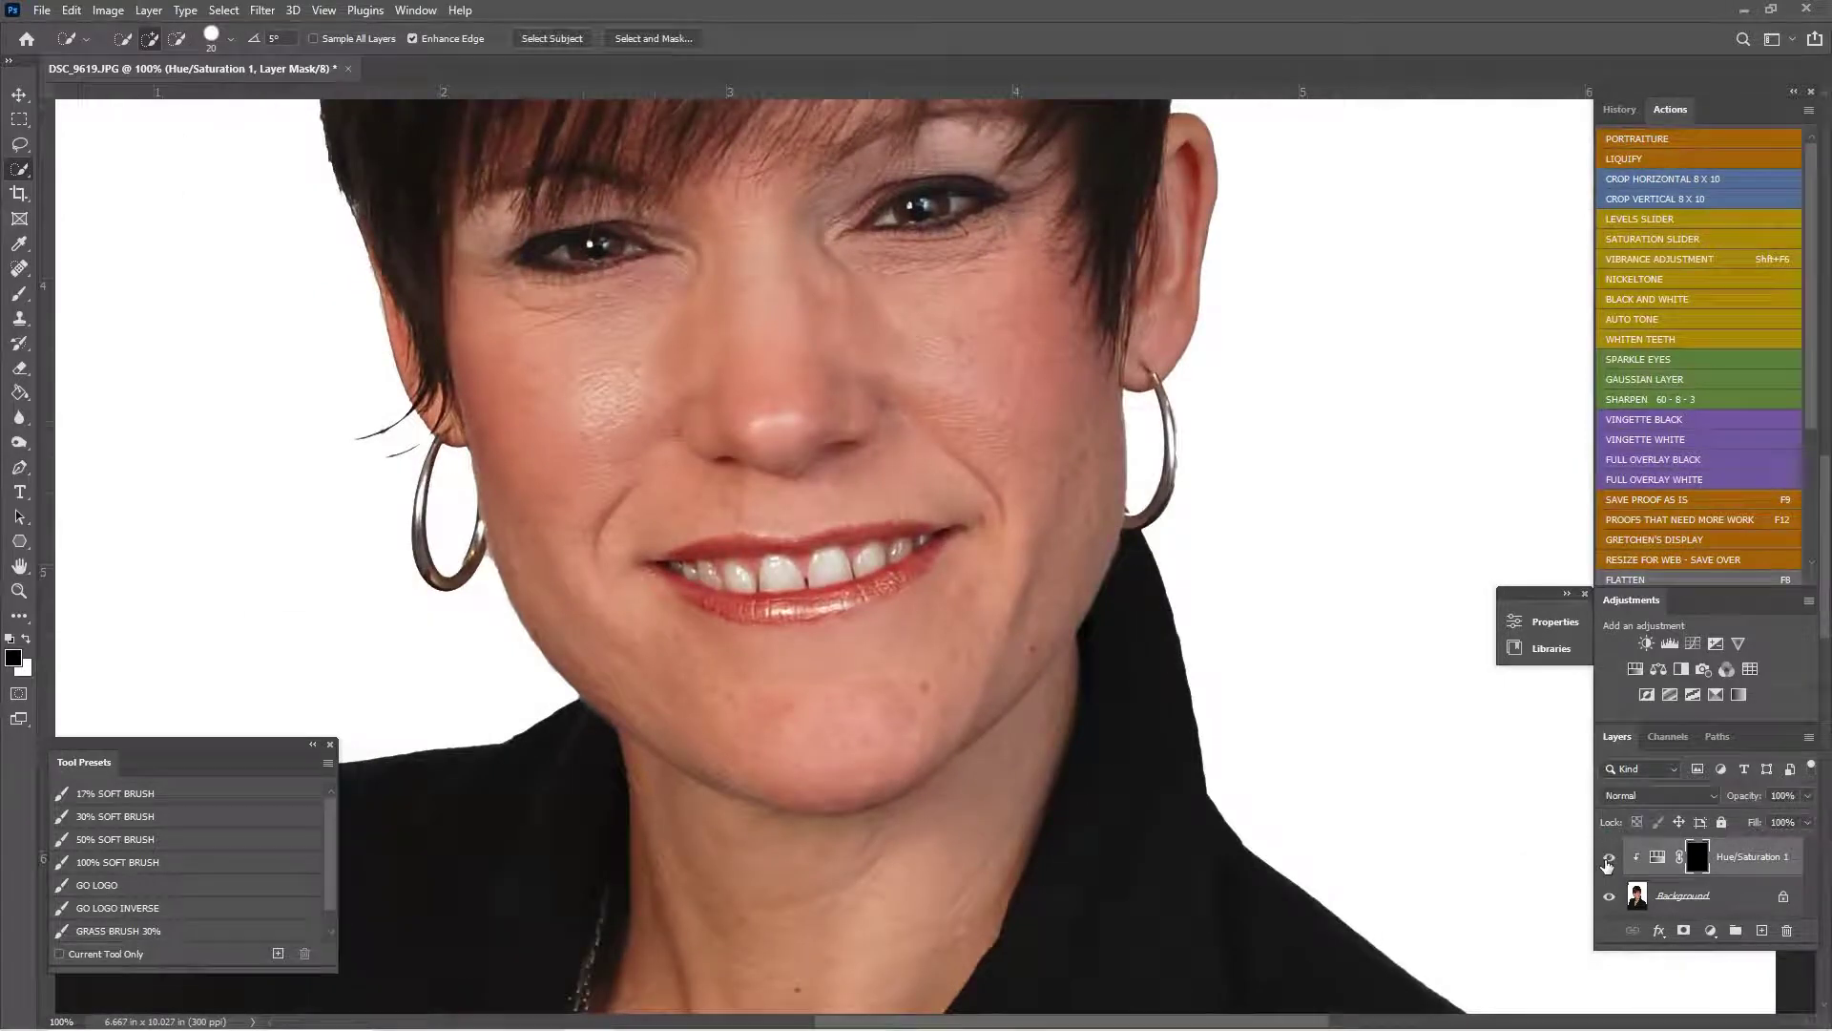
{"action": "key", "text": "ctrl+minus"}
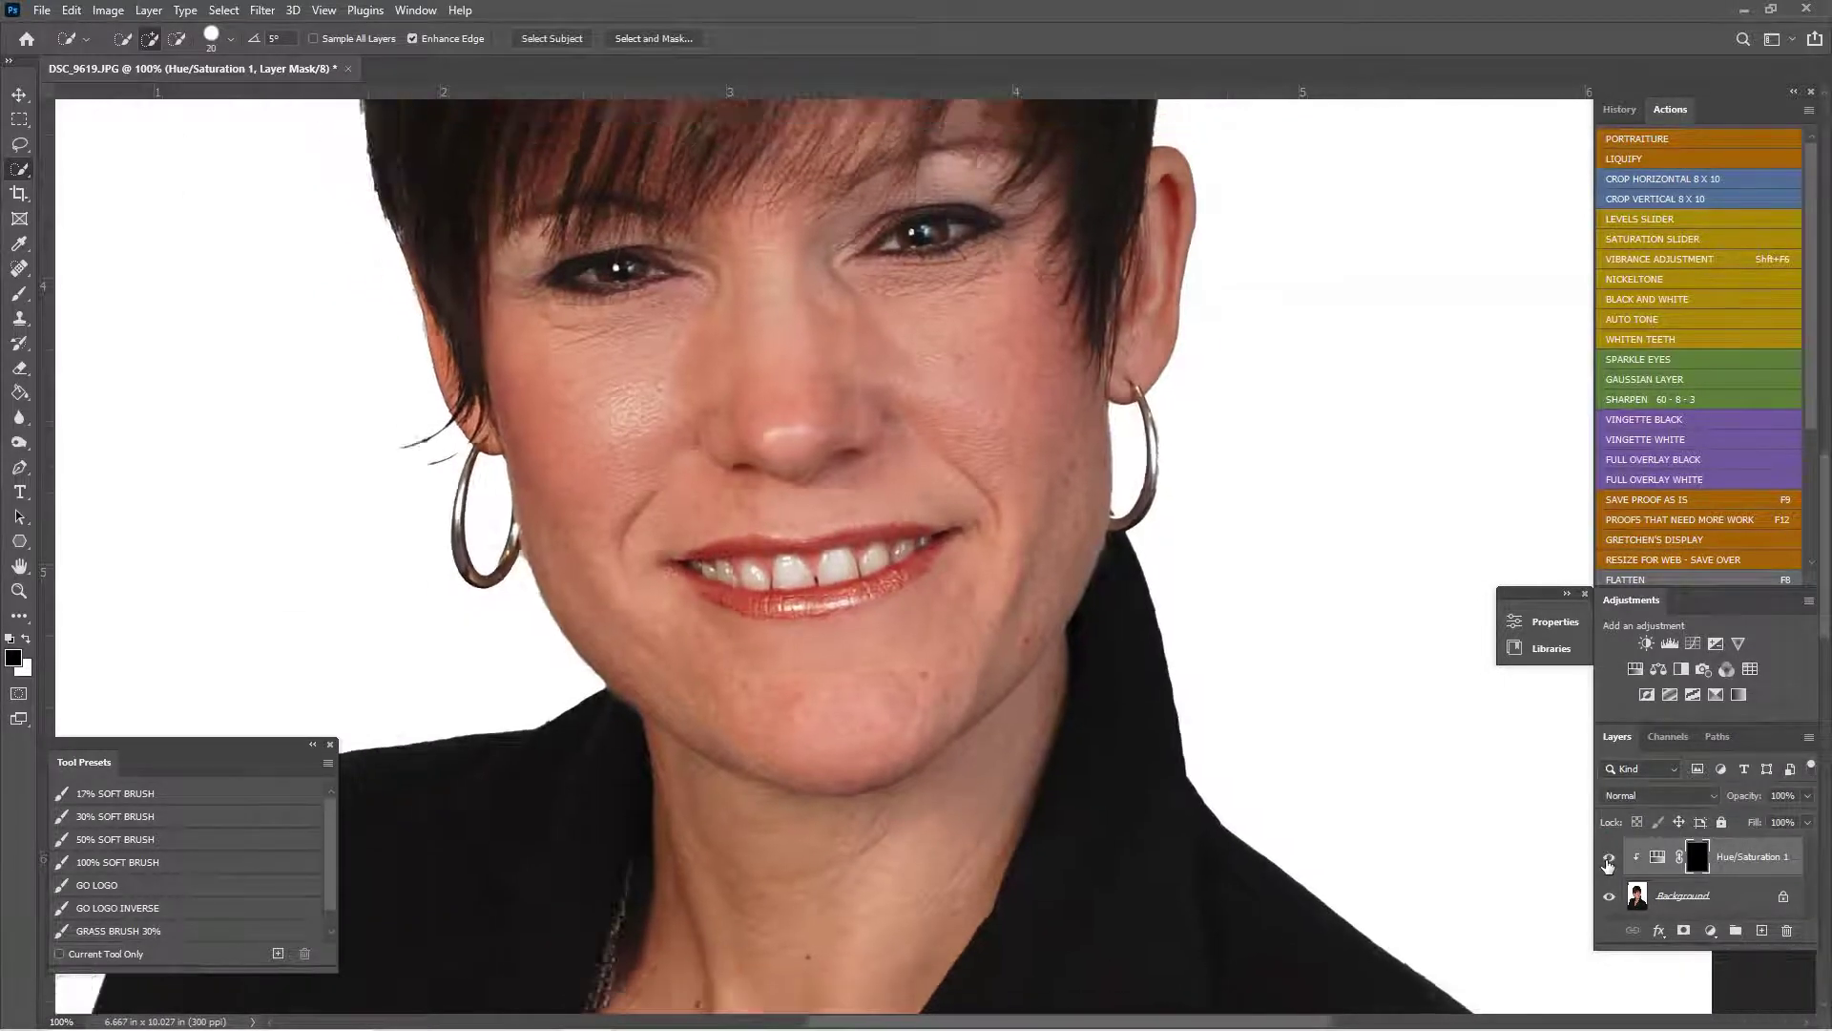
{"action": "key", "text": "Delete"}
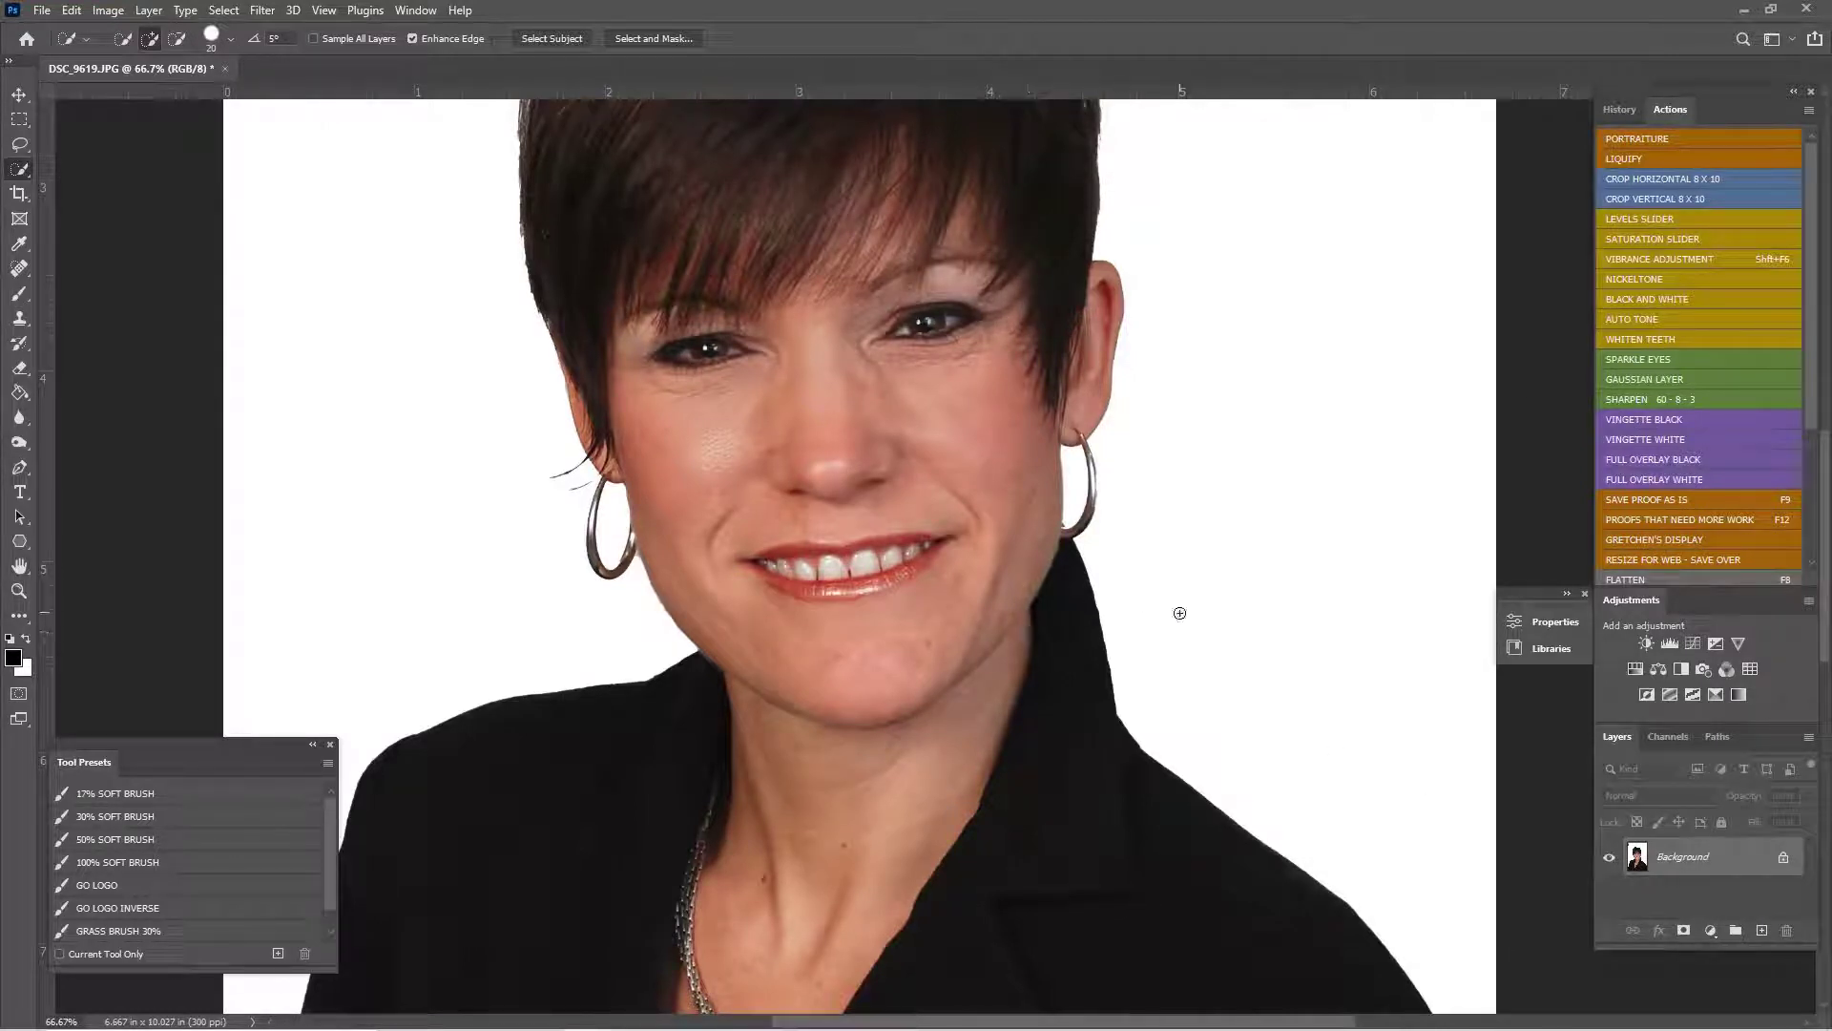
{"action": "key", "text": "ctrl+minus"}
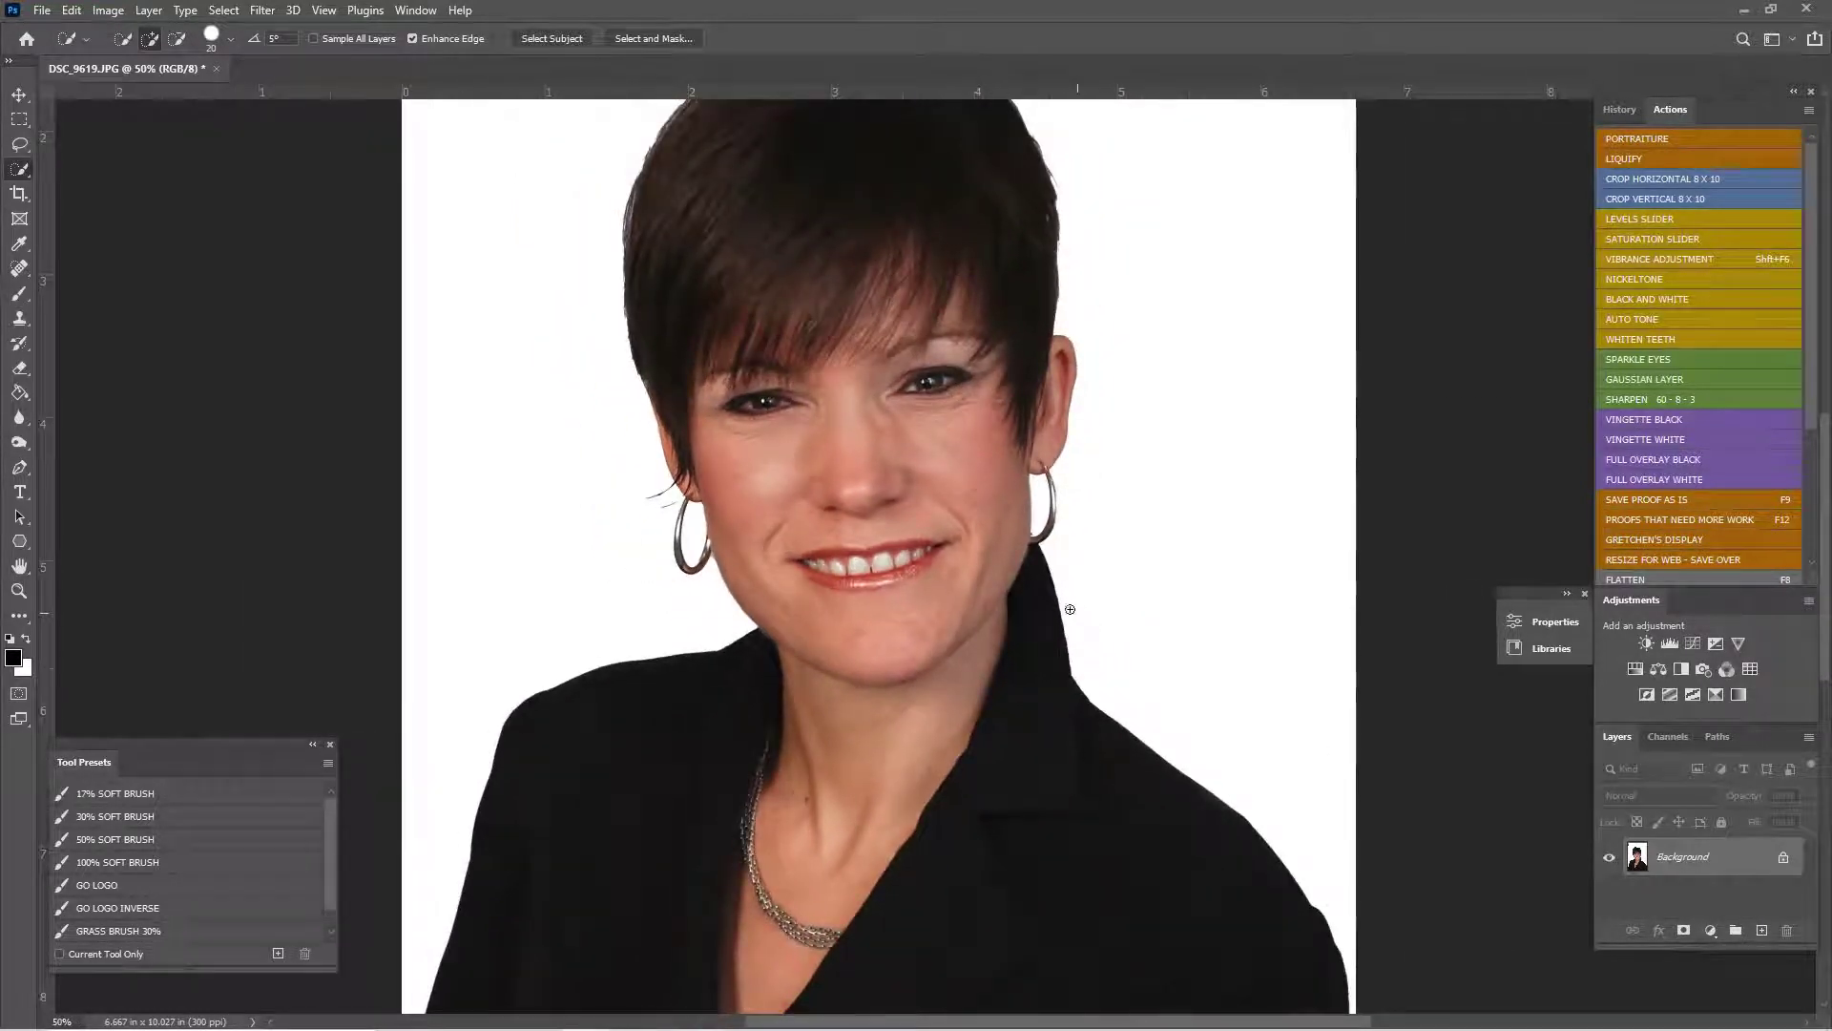
{"action": "left_click_drag", "start_coordinate": [1132, 580], "coordinate": [1072, 724]}
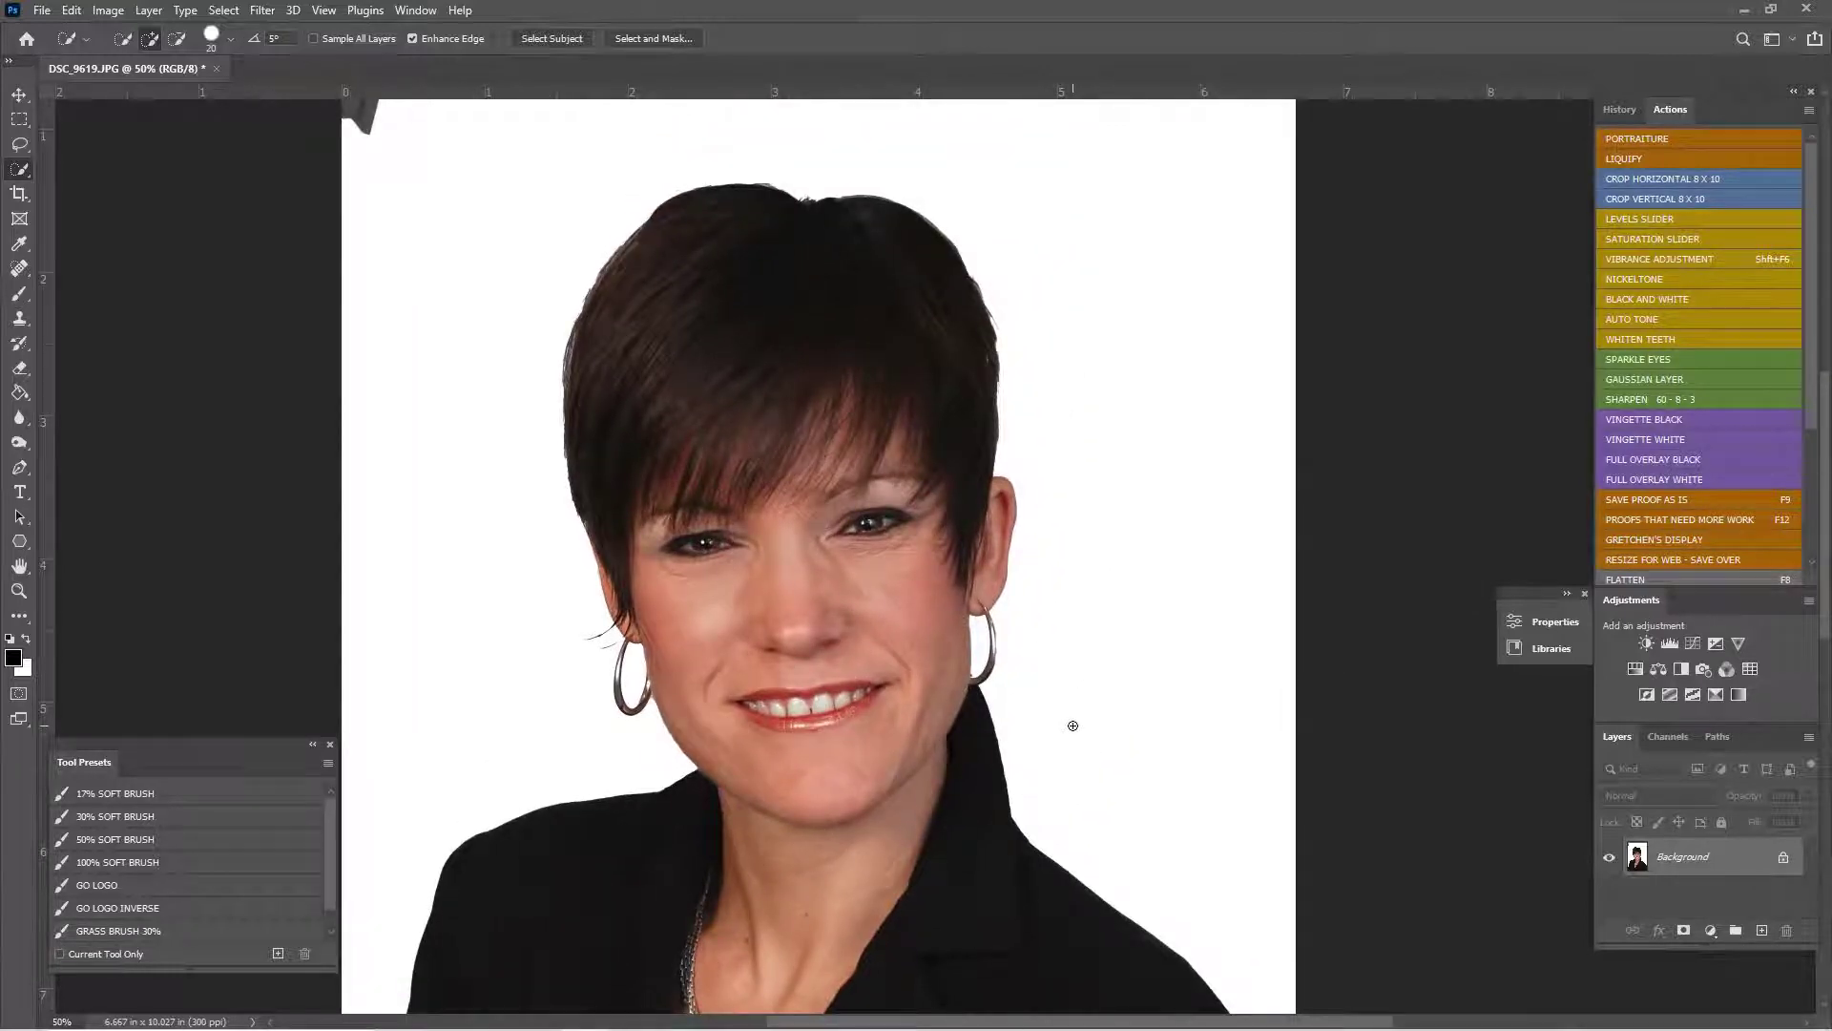
{"action": "left_click_drag", "start_coordinate": [1019, 766], "coordinate": [1086, 673]}
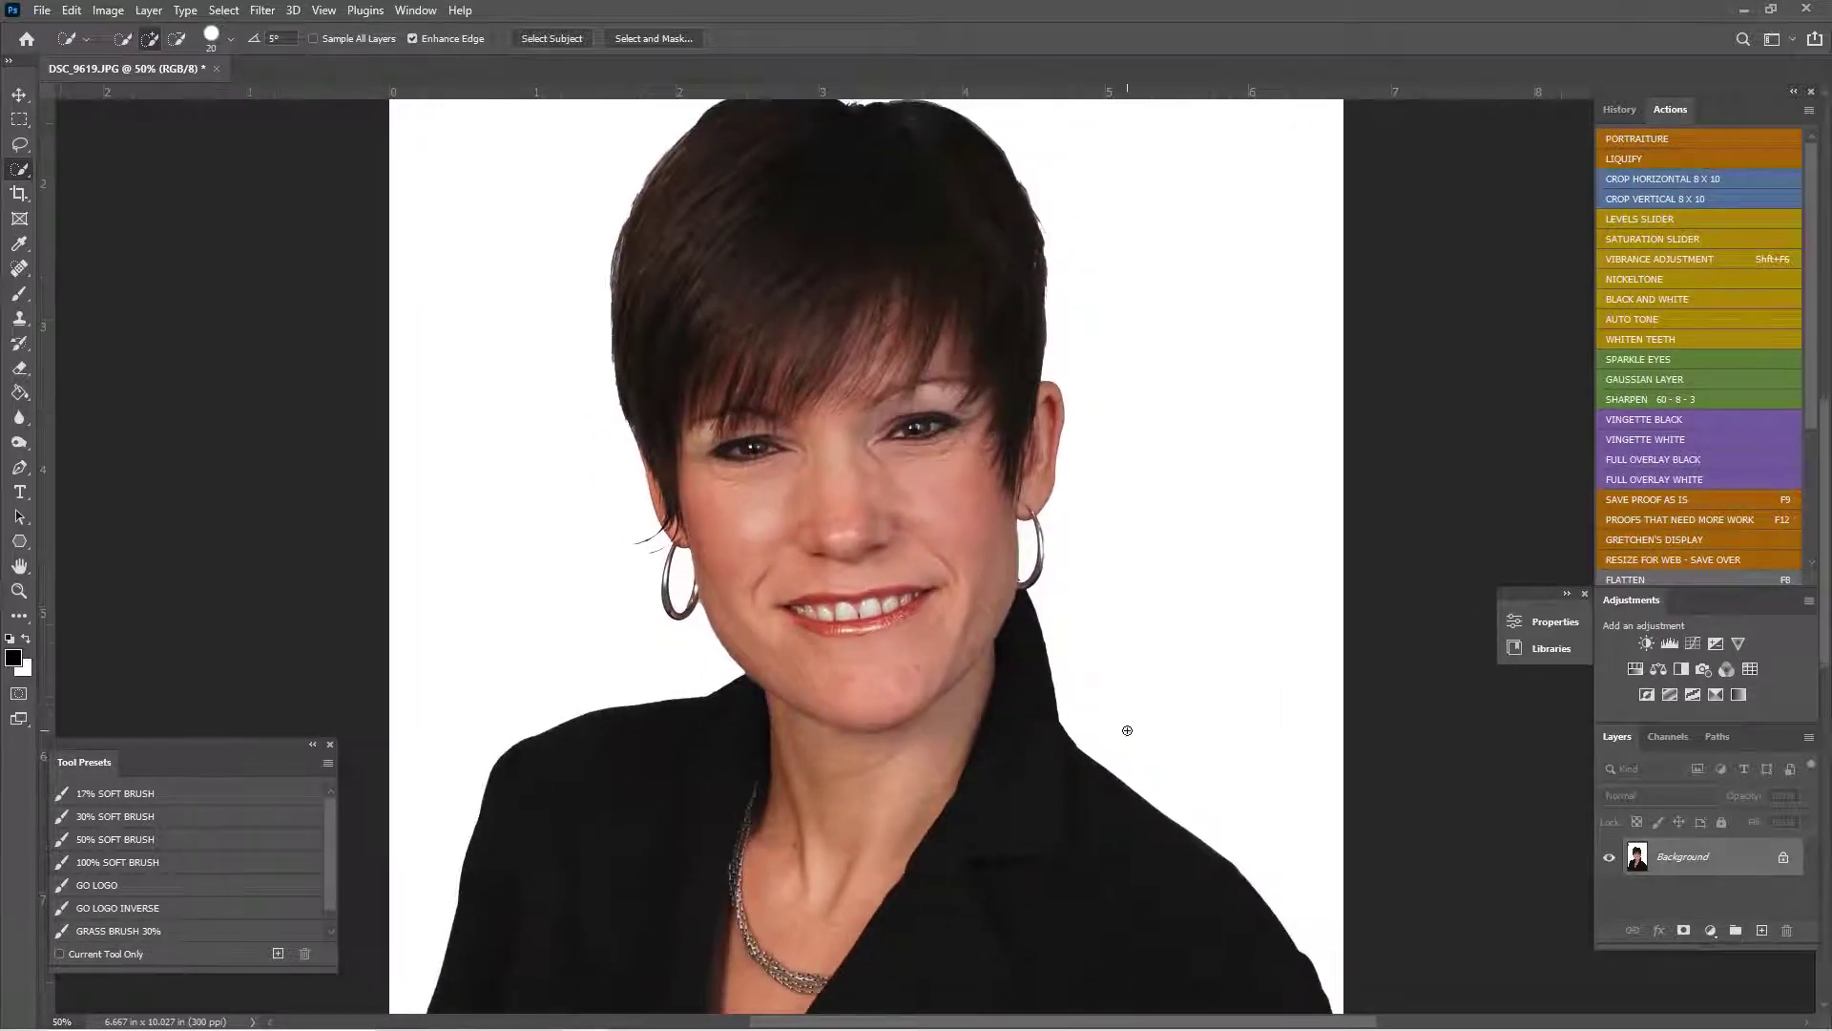
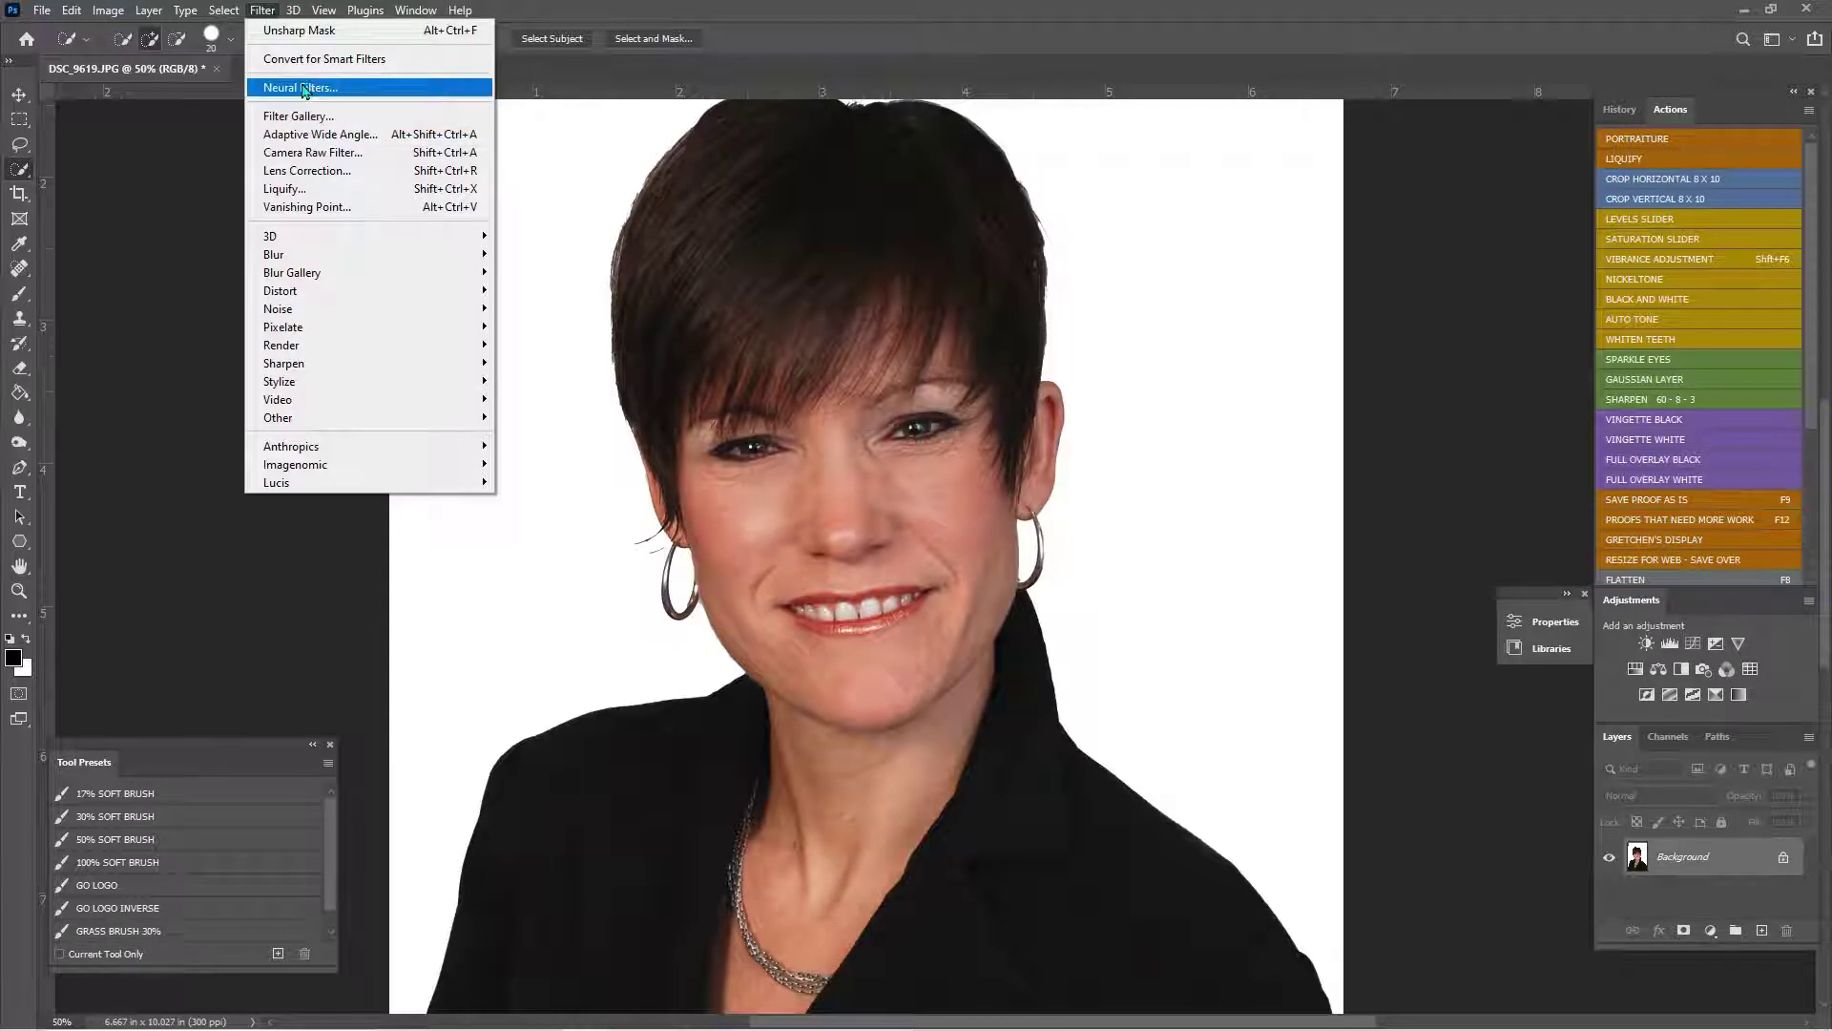
- Turn on Skin Smoothing in Neural Filters and compare the face before and after at 100% zoom
{"action": "left_click", "coordinate": [303, 87]}
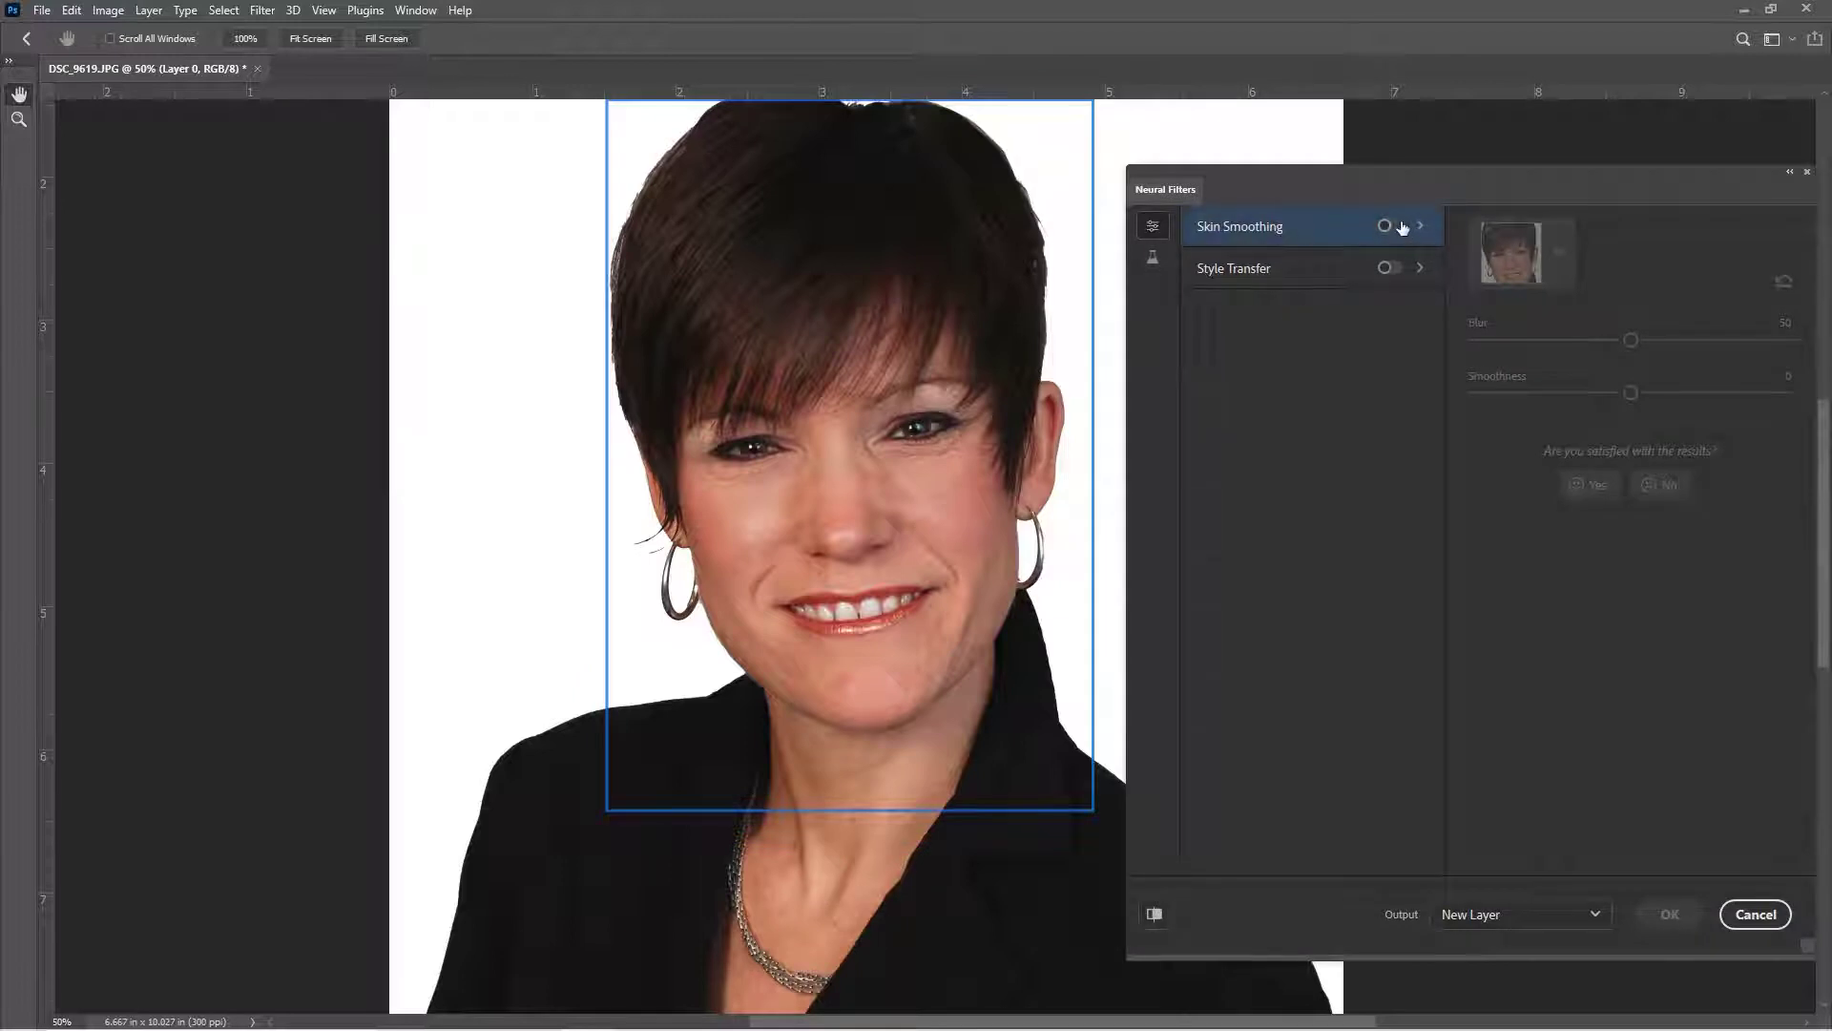
{"action": "left_click", "coordinate": [1390, 227]}
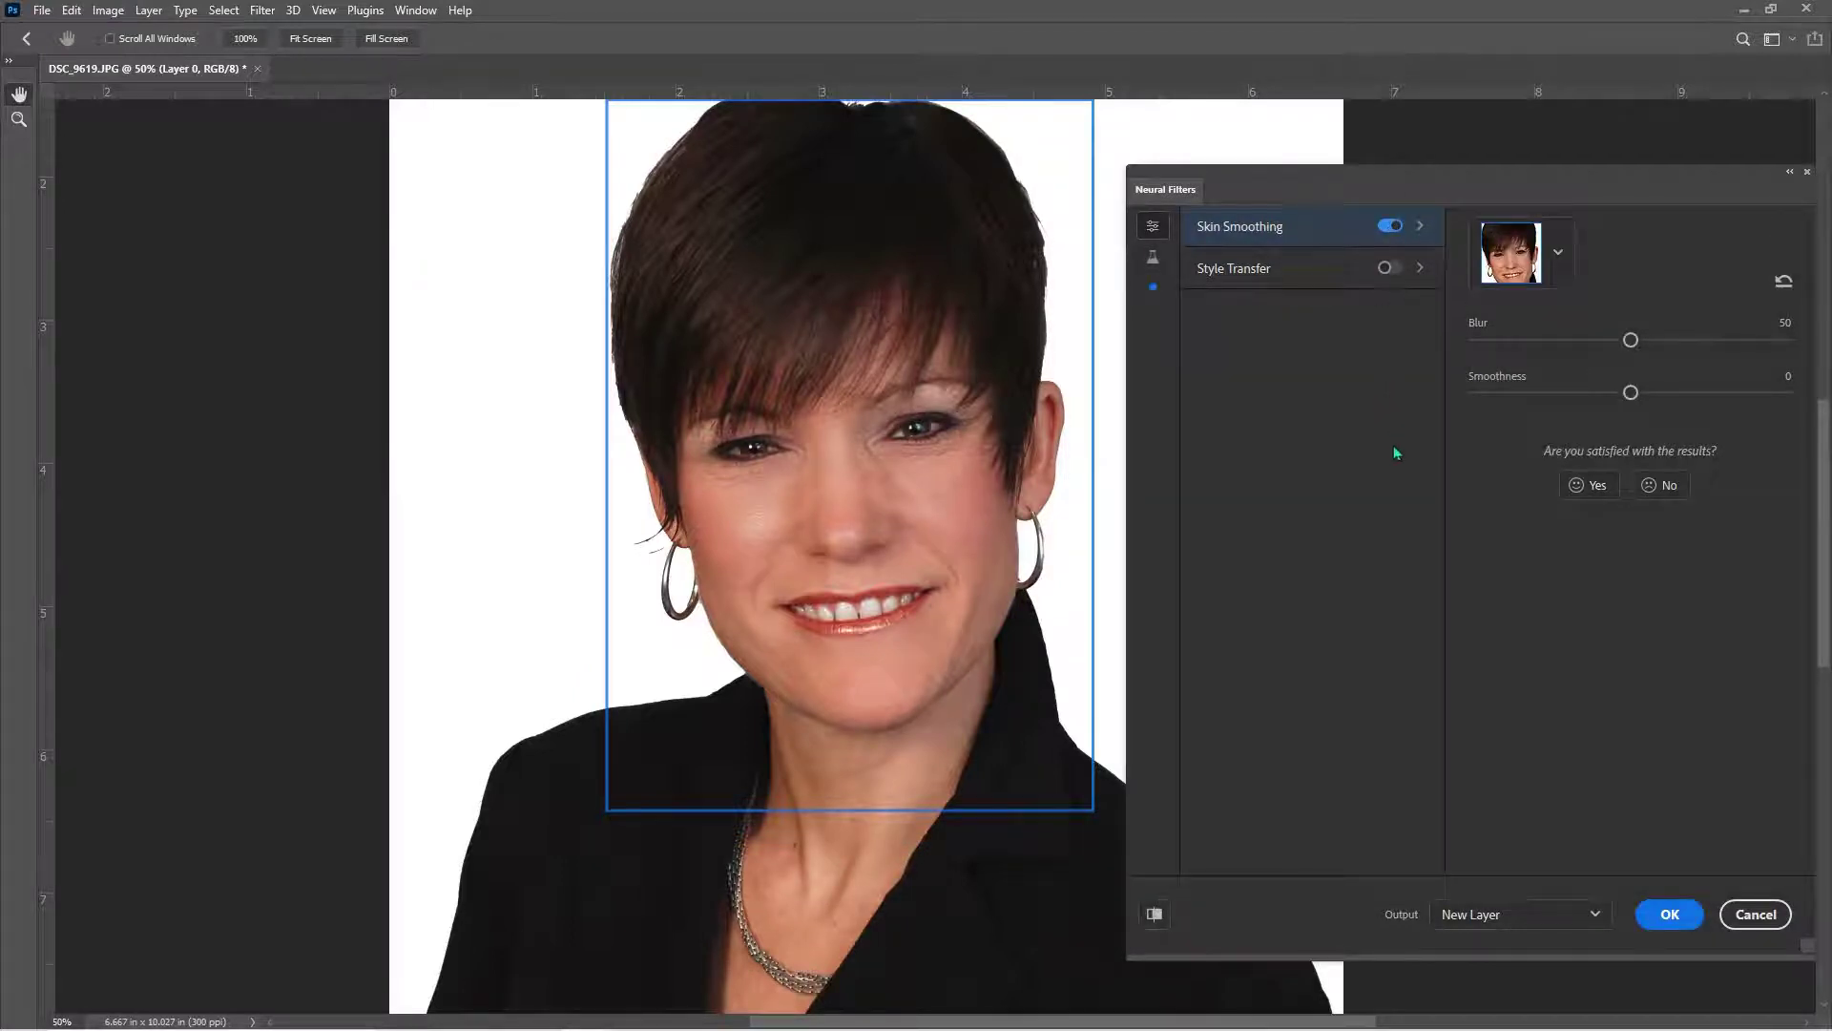
{"action": "key", "text": "ctrl+plus"}
{"action": "key", "text": "ctrl+plus"}
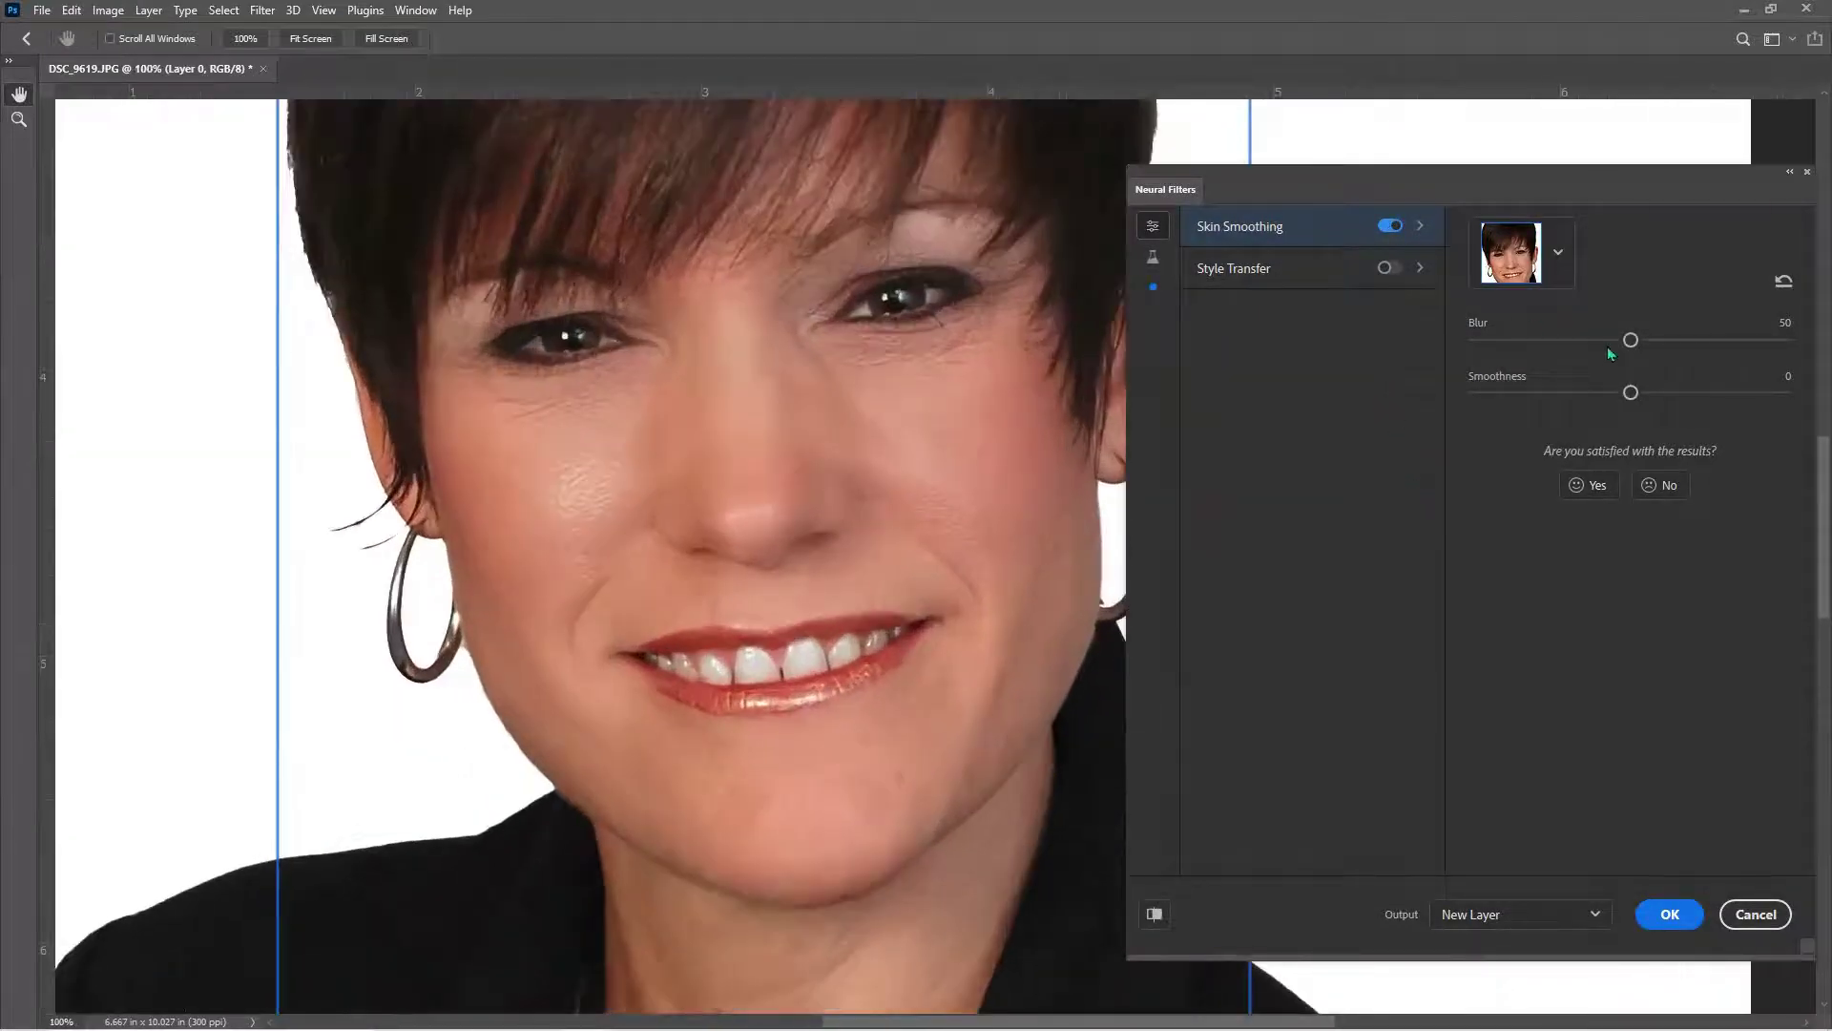
{"action": "left_click", "coordinate": [1154, 914]}
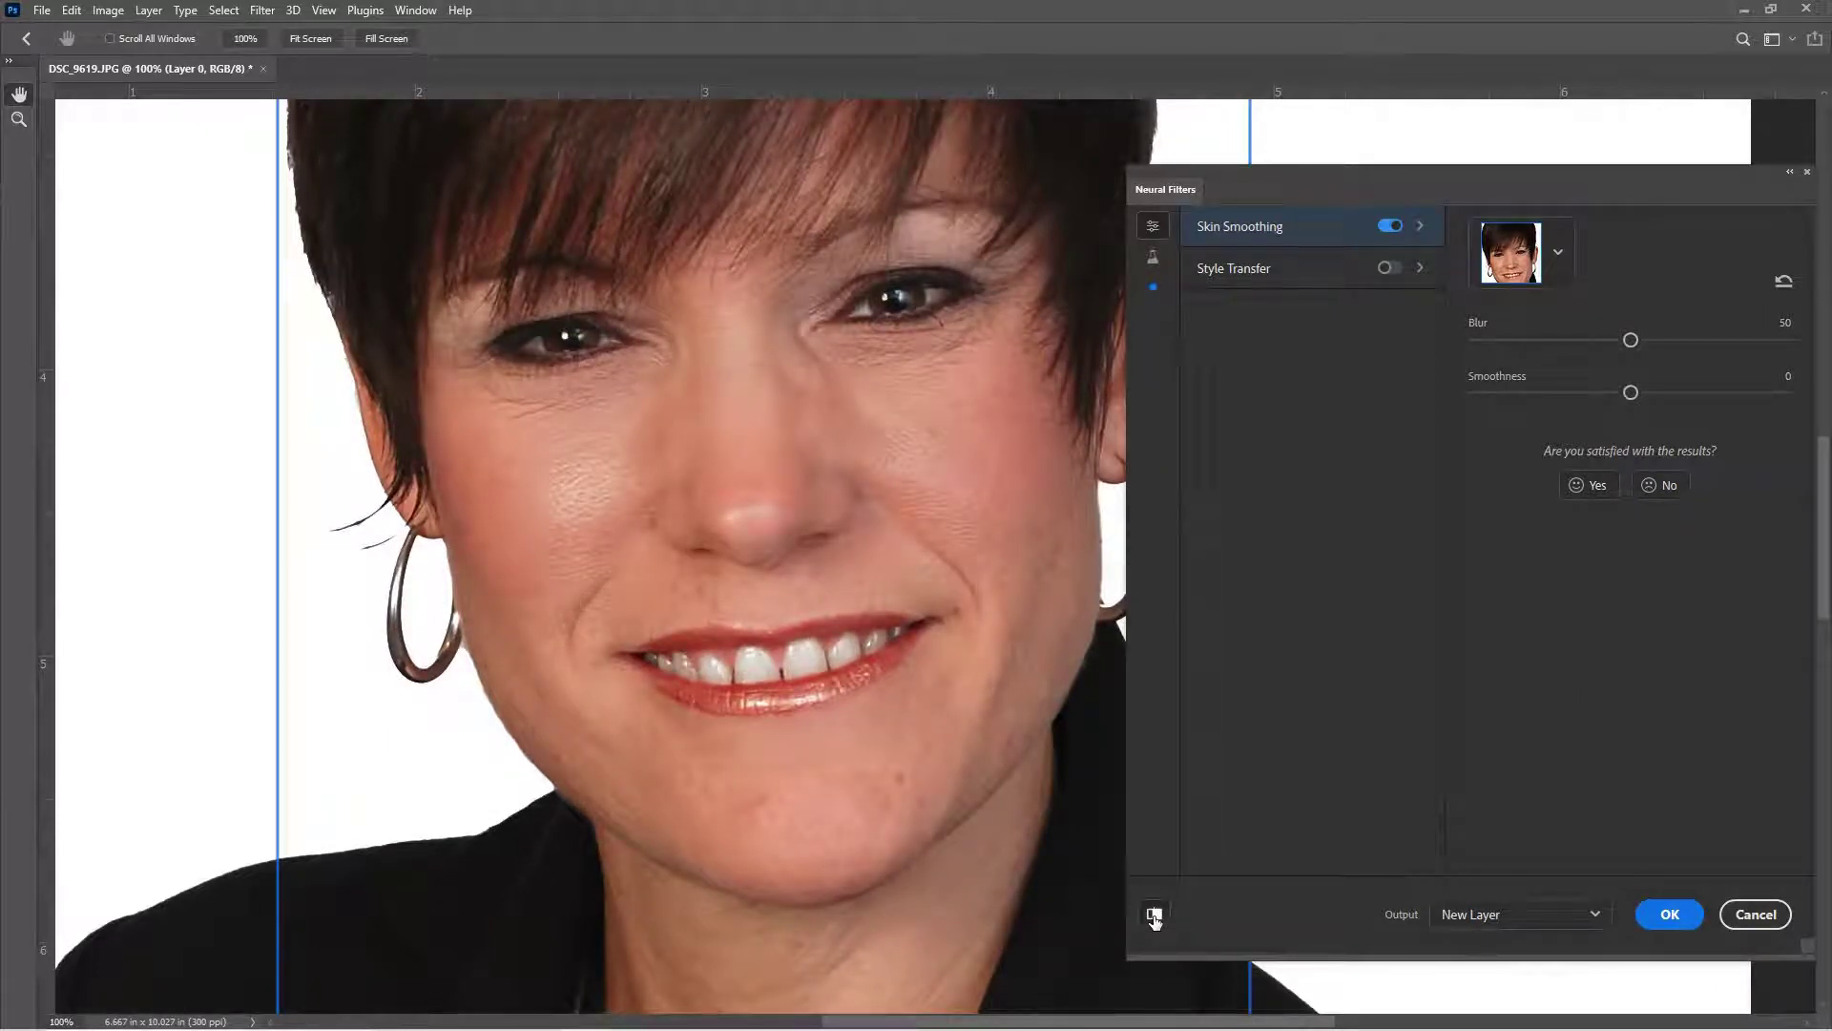
- Set the Skin Smoothing Blur to 24 and Smoothness to 26, preview the change, and output the result to a new layer
{"action": "left_click_drag", "start_coordinate": [1614, 344], "coordinate": [1591, 395]}
{"action": "left_click_drag", "start_coordinate": [1588, 340], "coordinate": [1785, 340]}
{"action": "left_click_drag", "start_coordinate": [1591, 392], "coordinate": [1544, 392]}
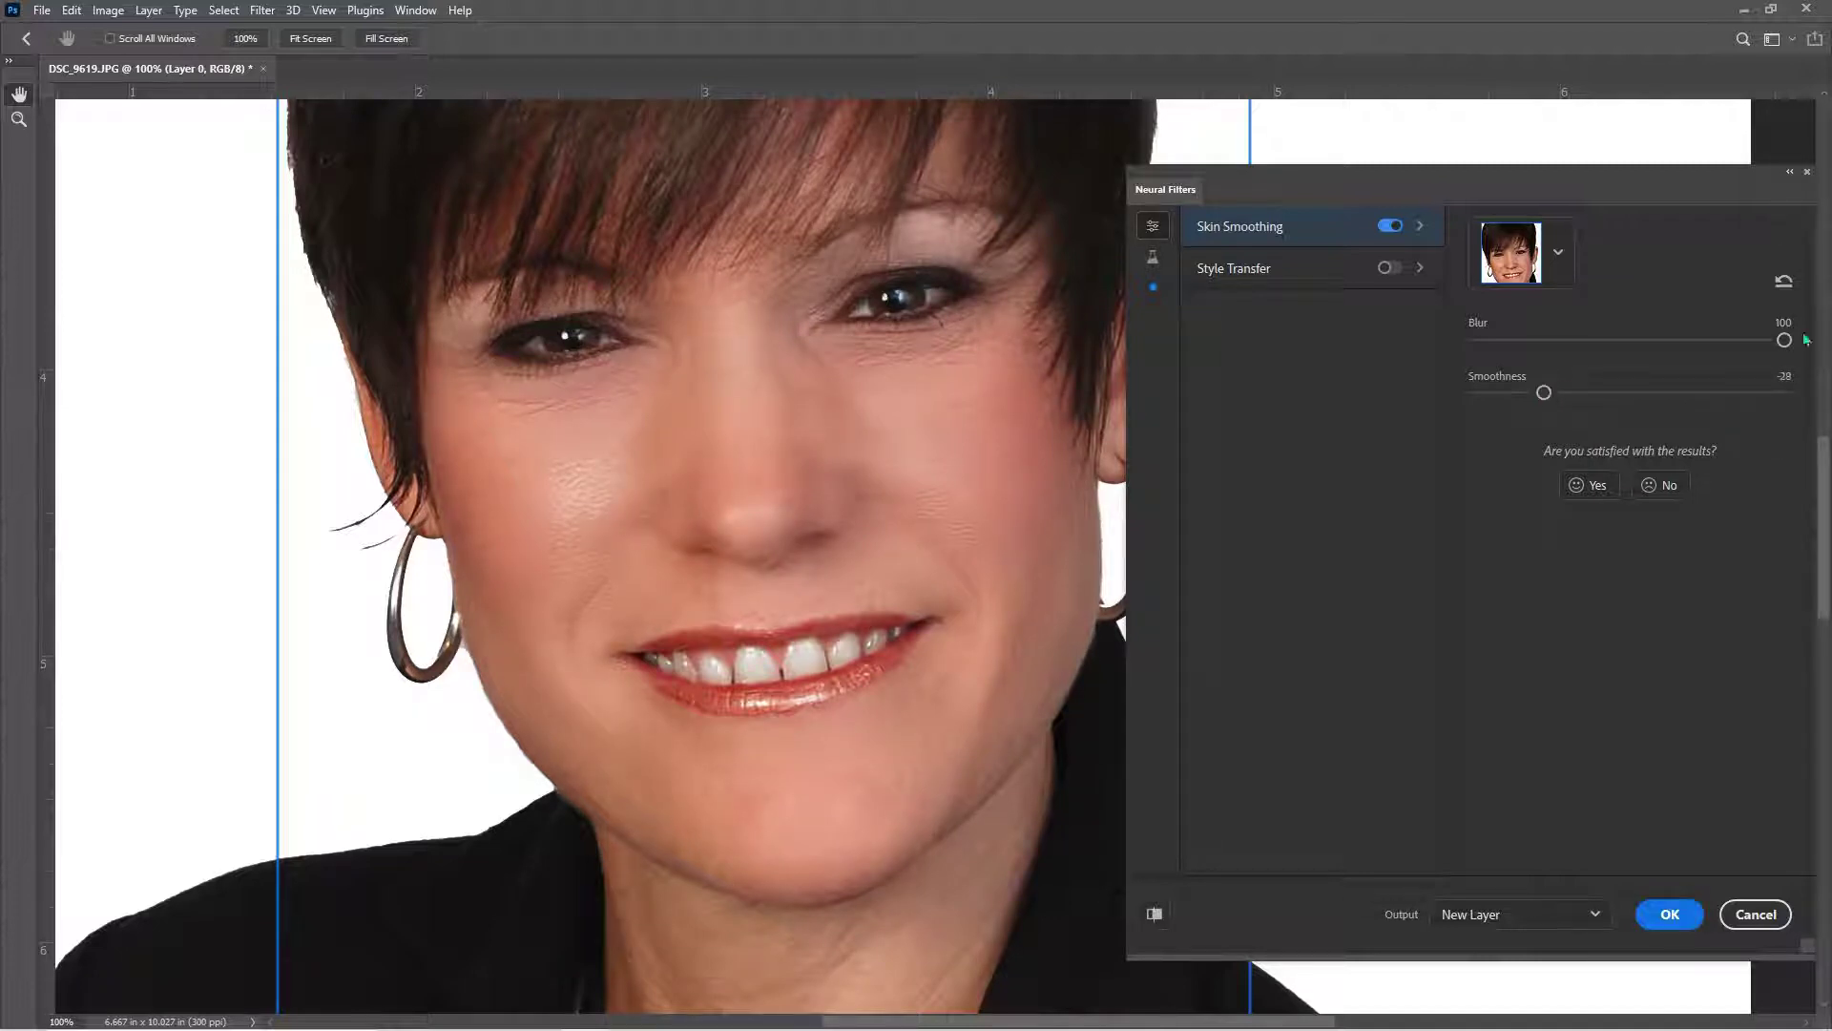
{"action": "left_click_drag", "start_coordinate": [1785, 340], "coordinate": [1554, 392]}
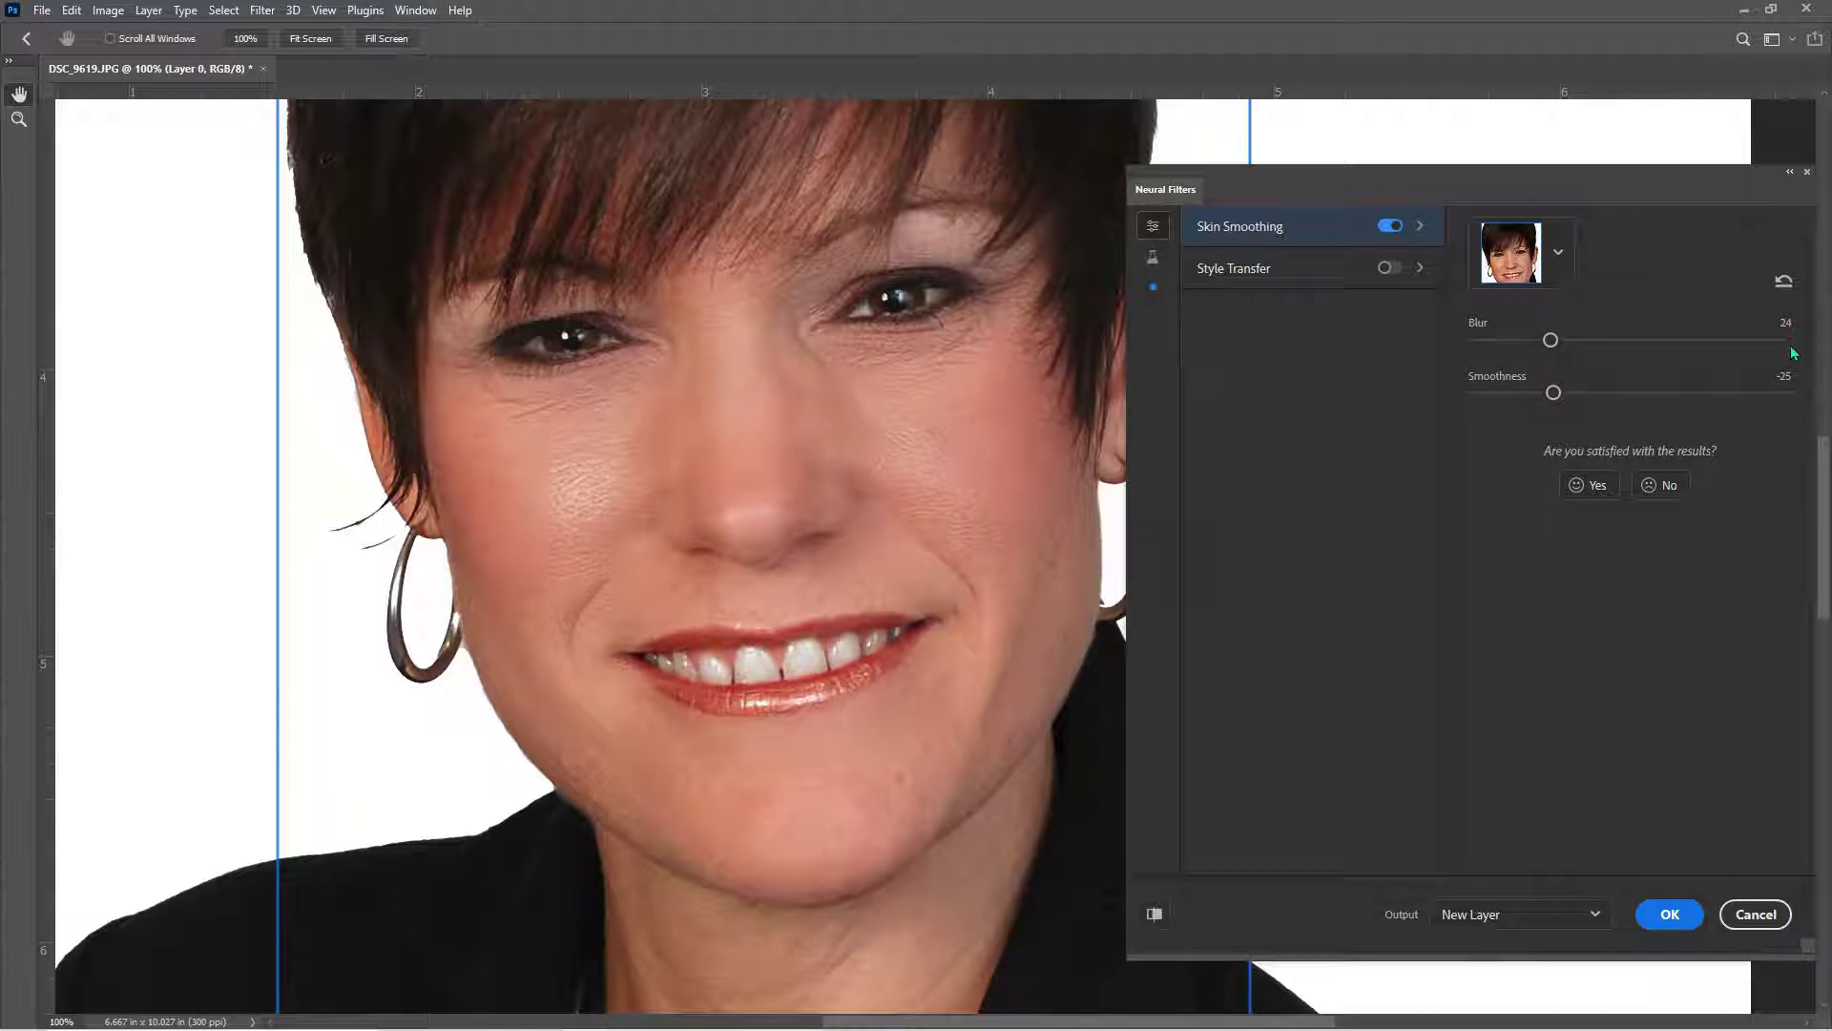
{"action": "left_click_drag", "start_coordinate": [1555, 393], "coordinate": [1712, 393]}
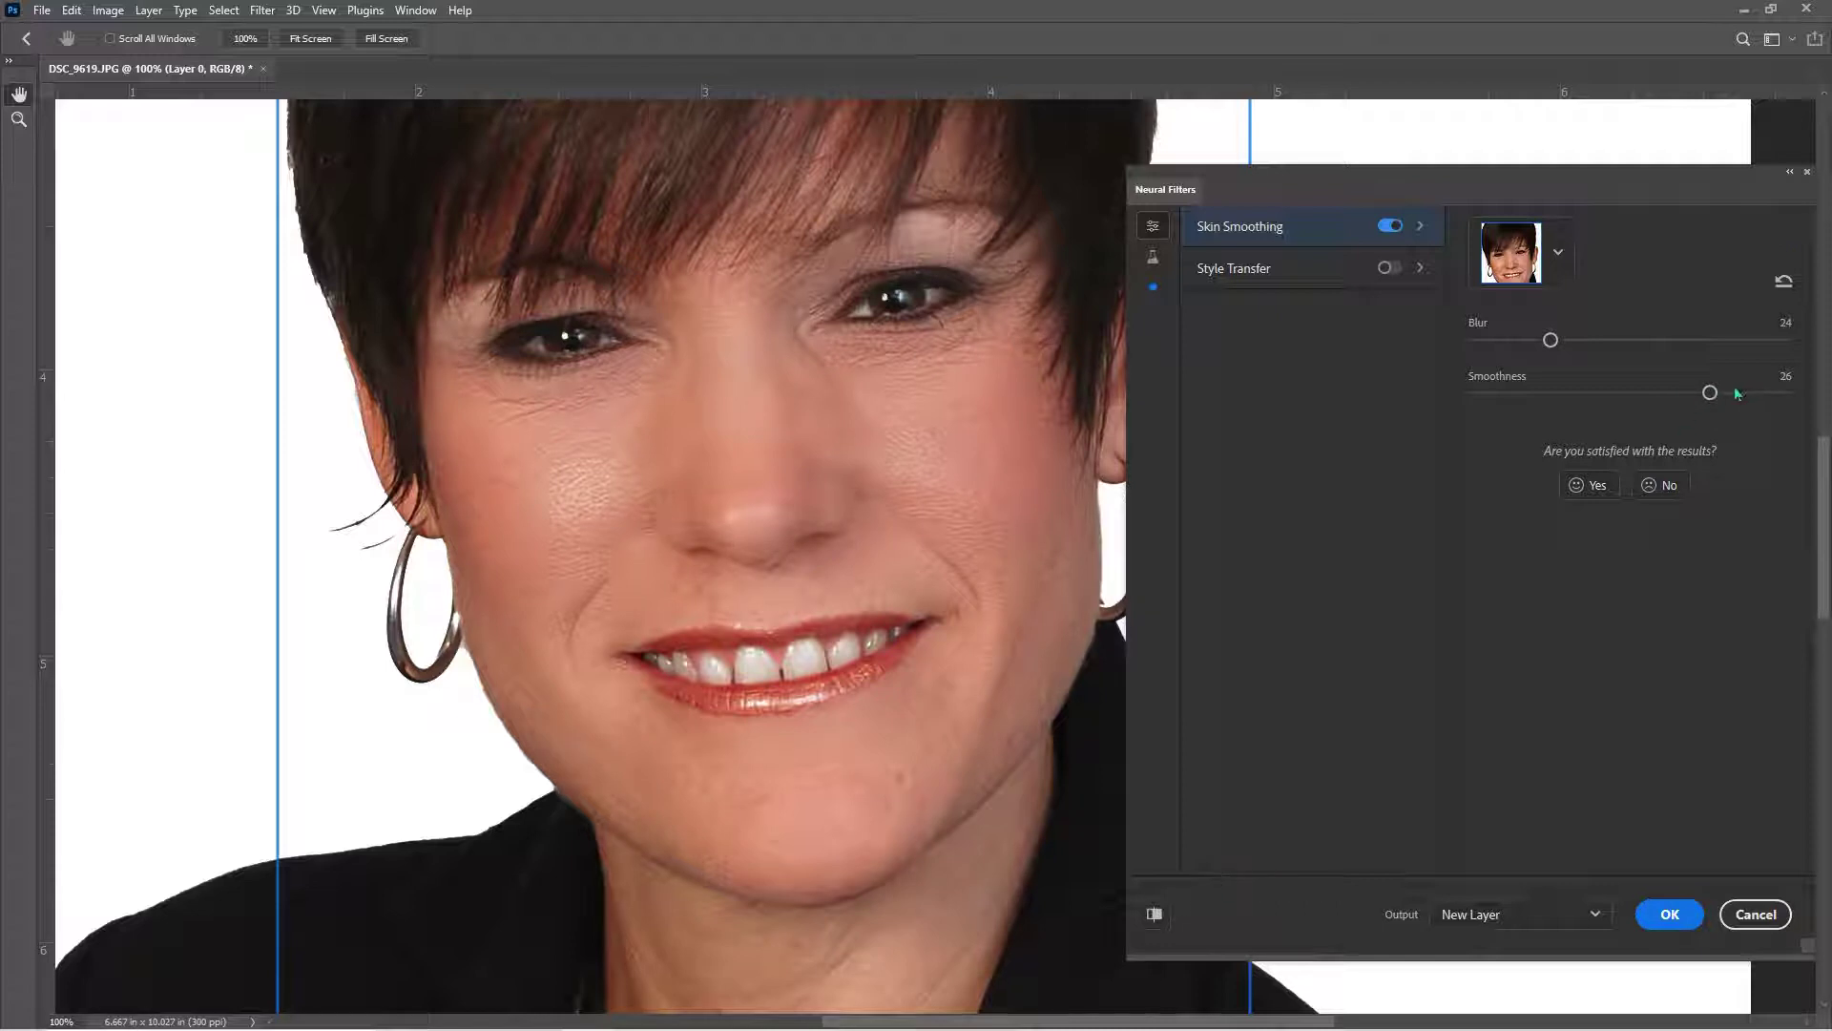
{"action": "left_click", "coordinate": [1154, 916]}
{"action": "left_click", "coordinate": [1672, 915]}
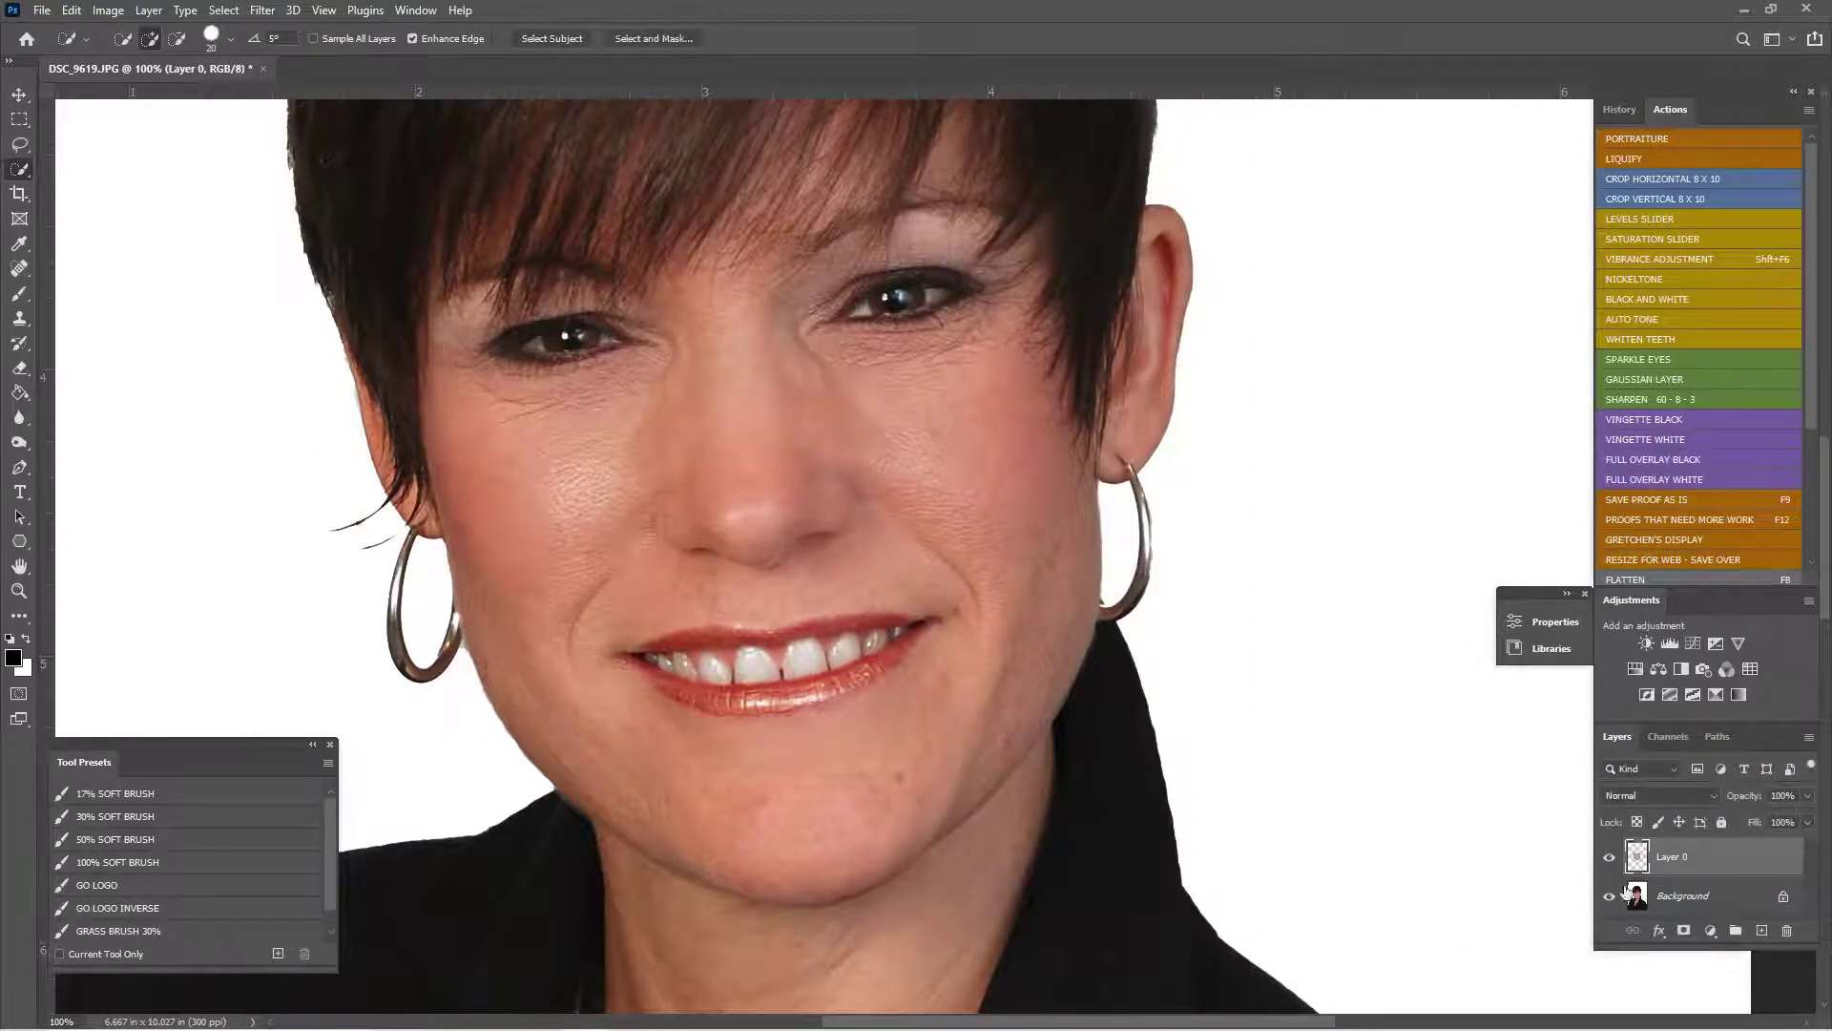
{"action": "left_click", "coordinate": [258, 11]}
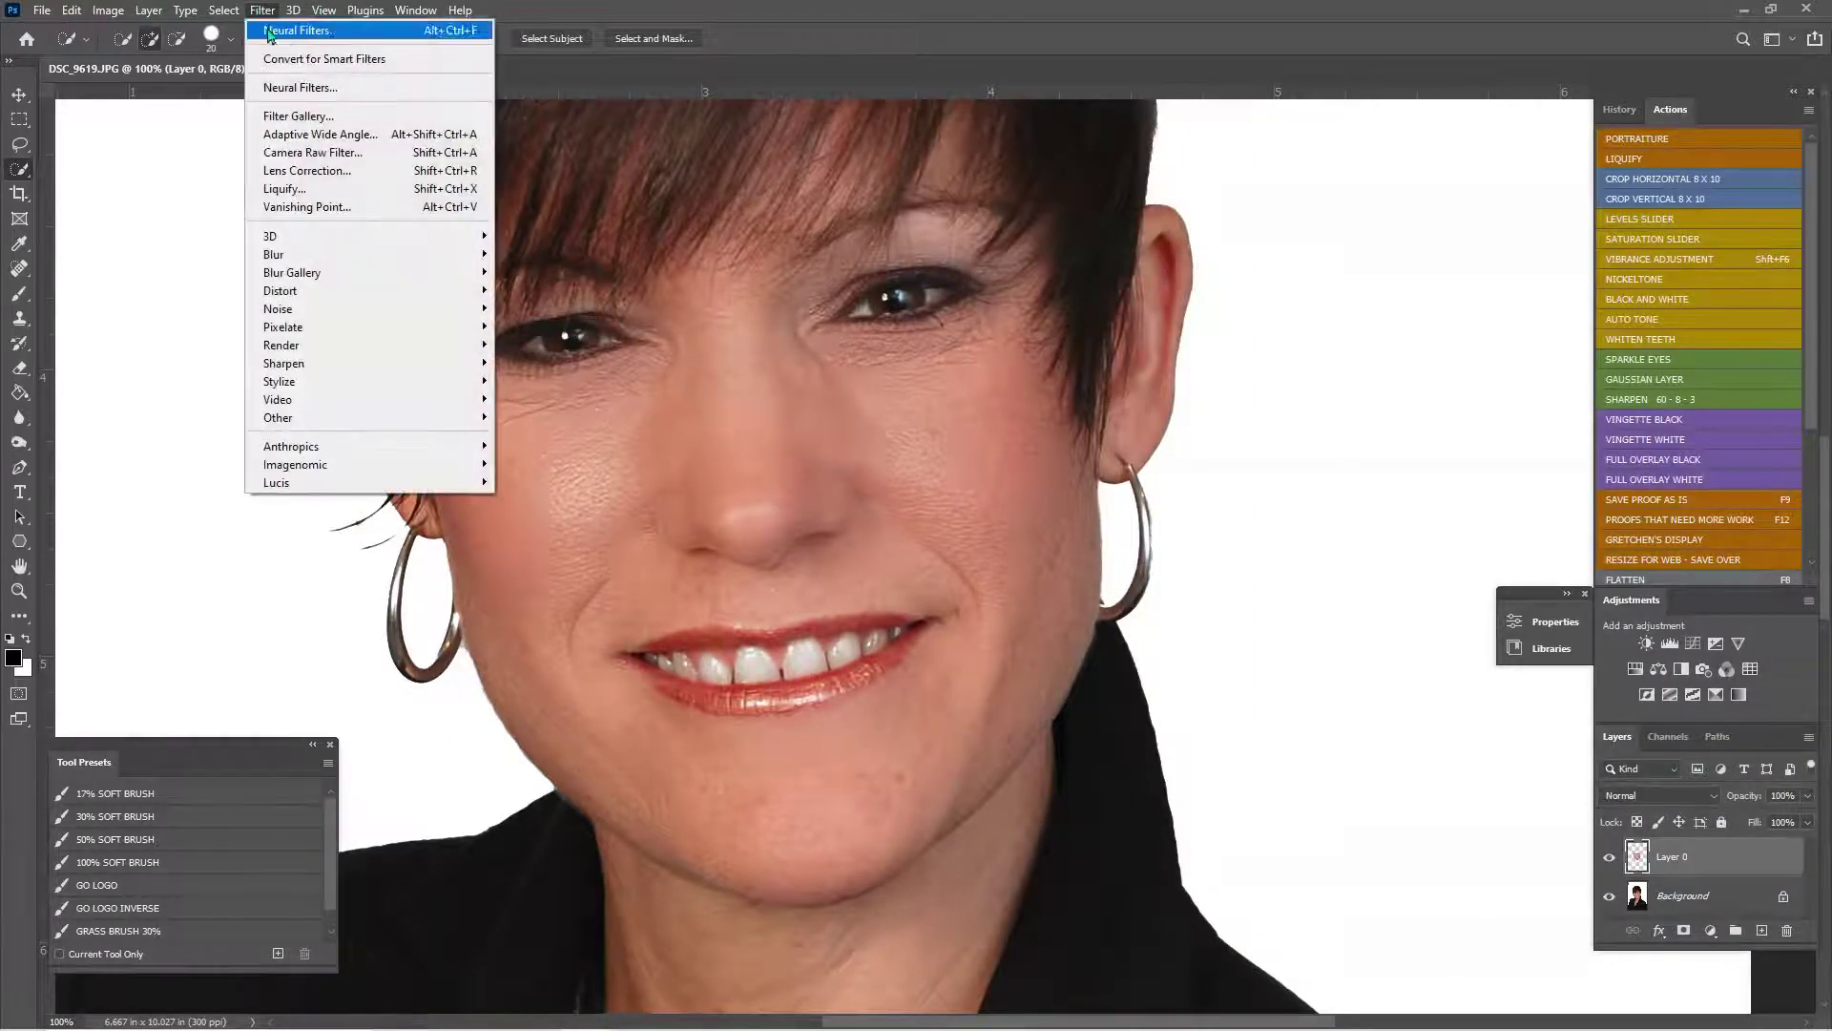
{"action": "left_click", "coordinate": [296, 91]}
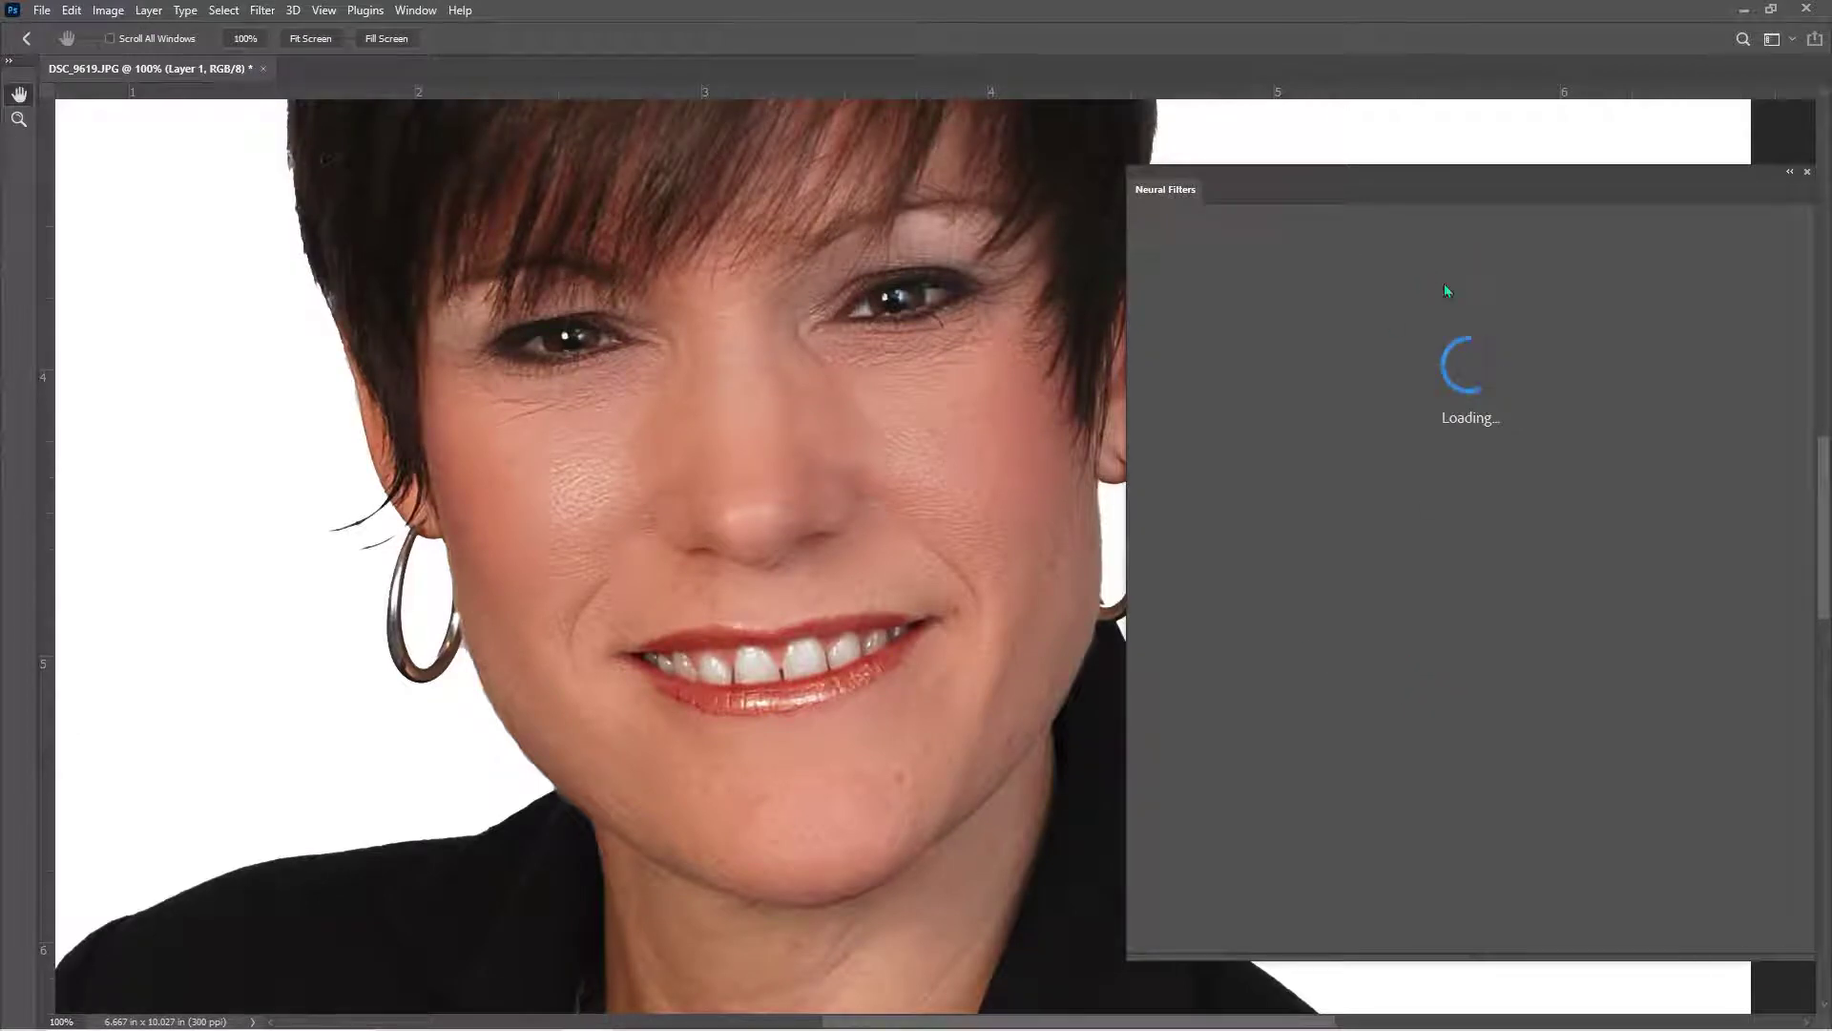
{"action": "left_click", "coordinate": [1386, 228]}
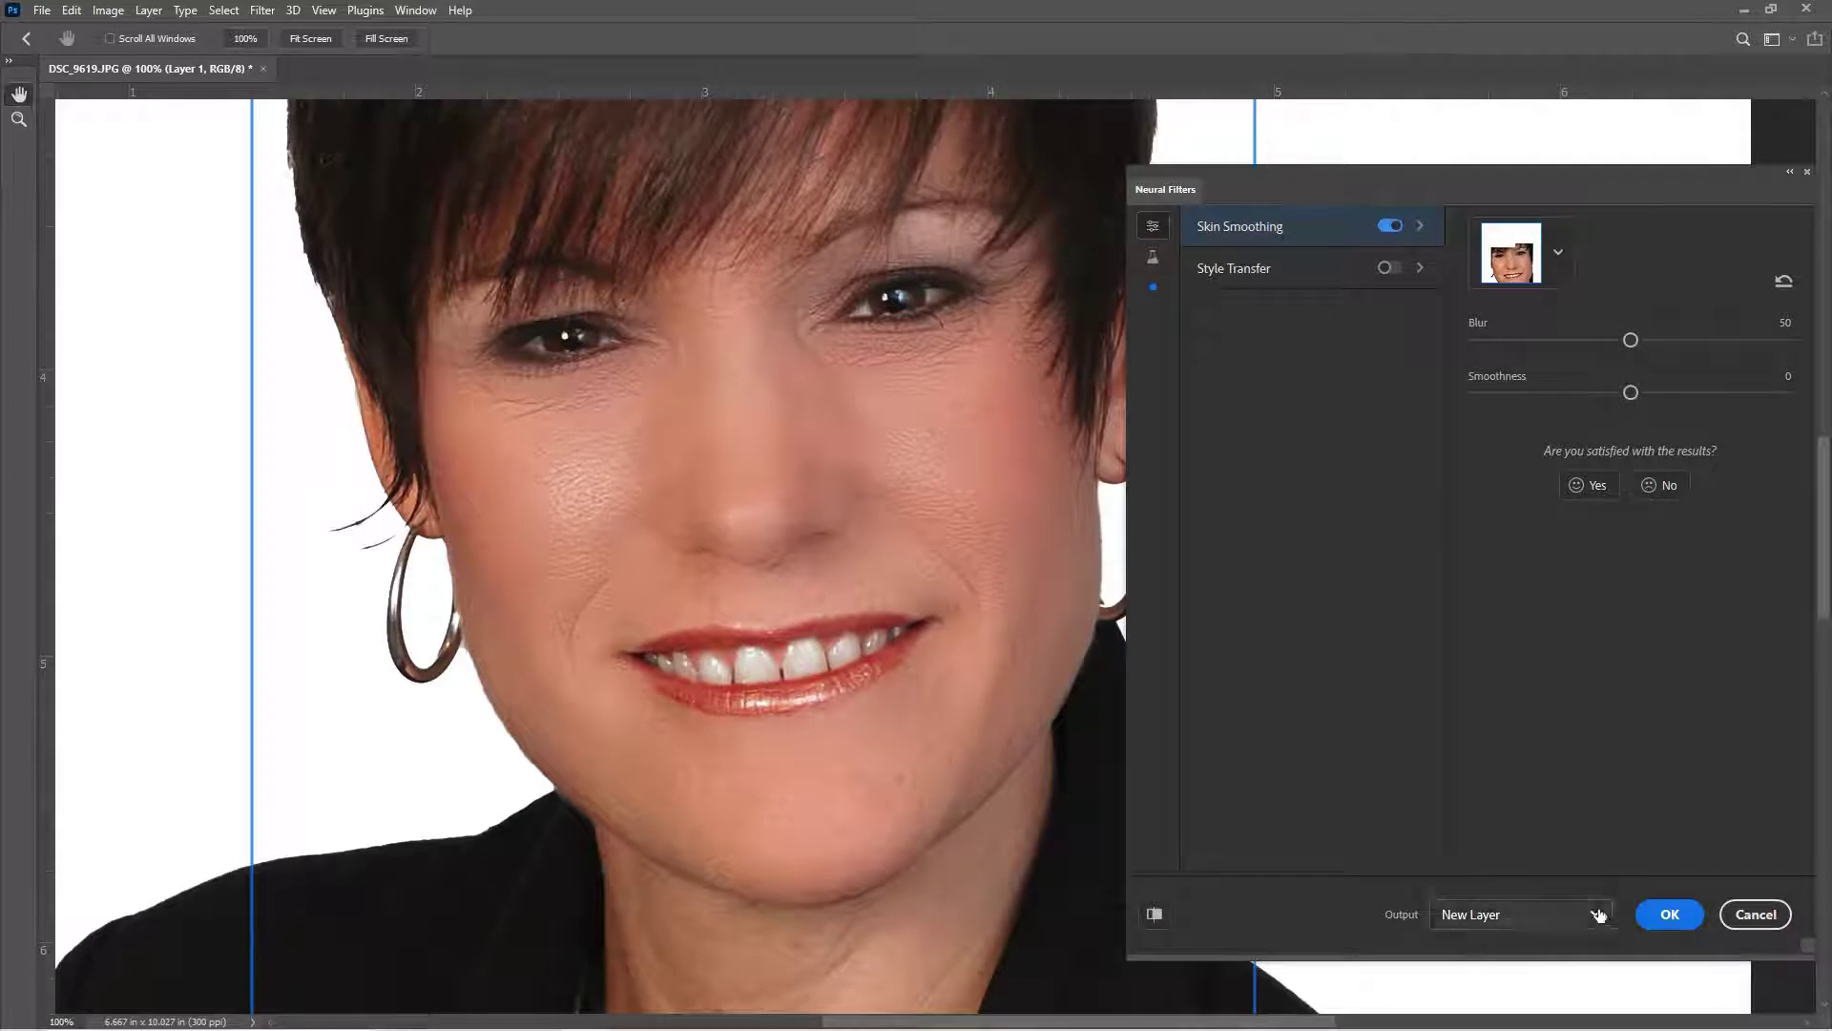
{"action": "left_click", "coordinate": [1496, 930]}
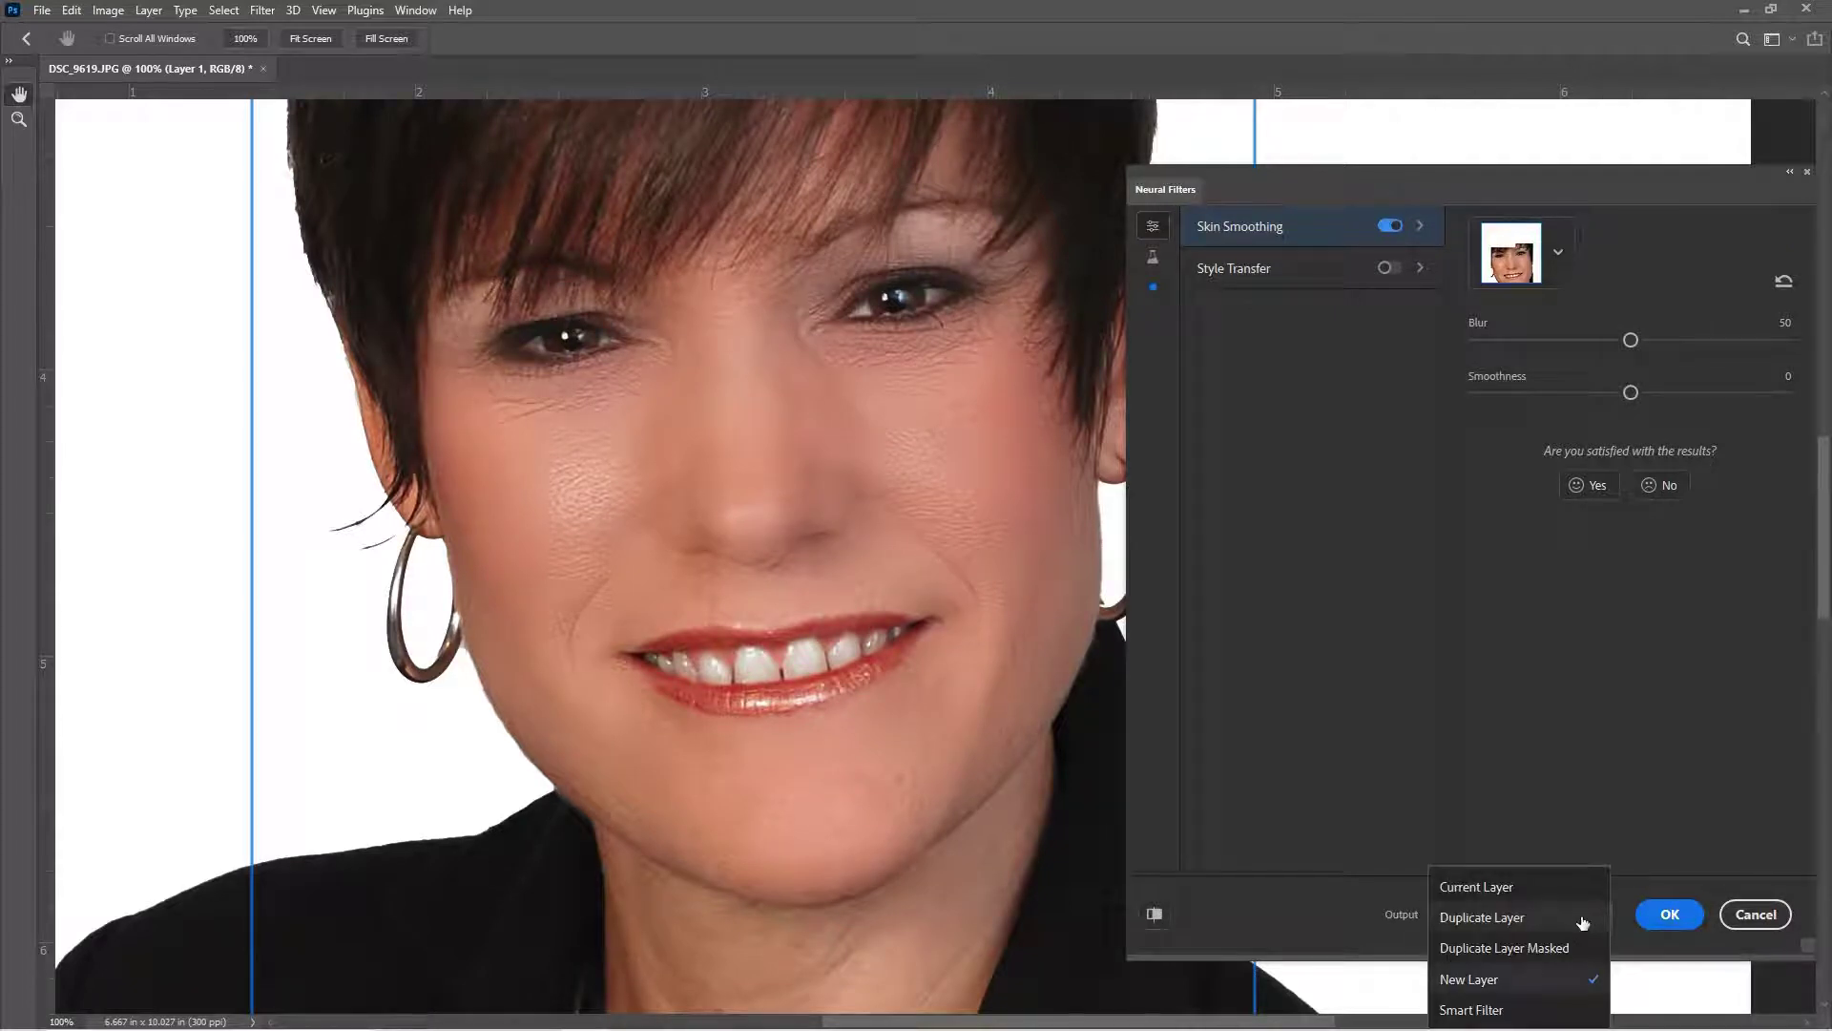
{"action": "left_click", "coordinate": [1308, 909]}
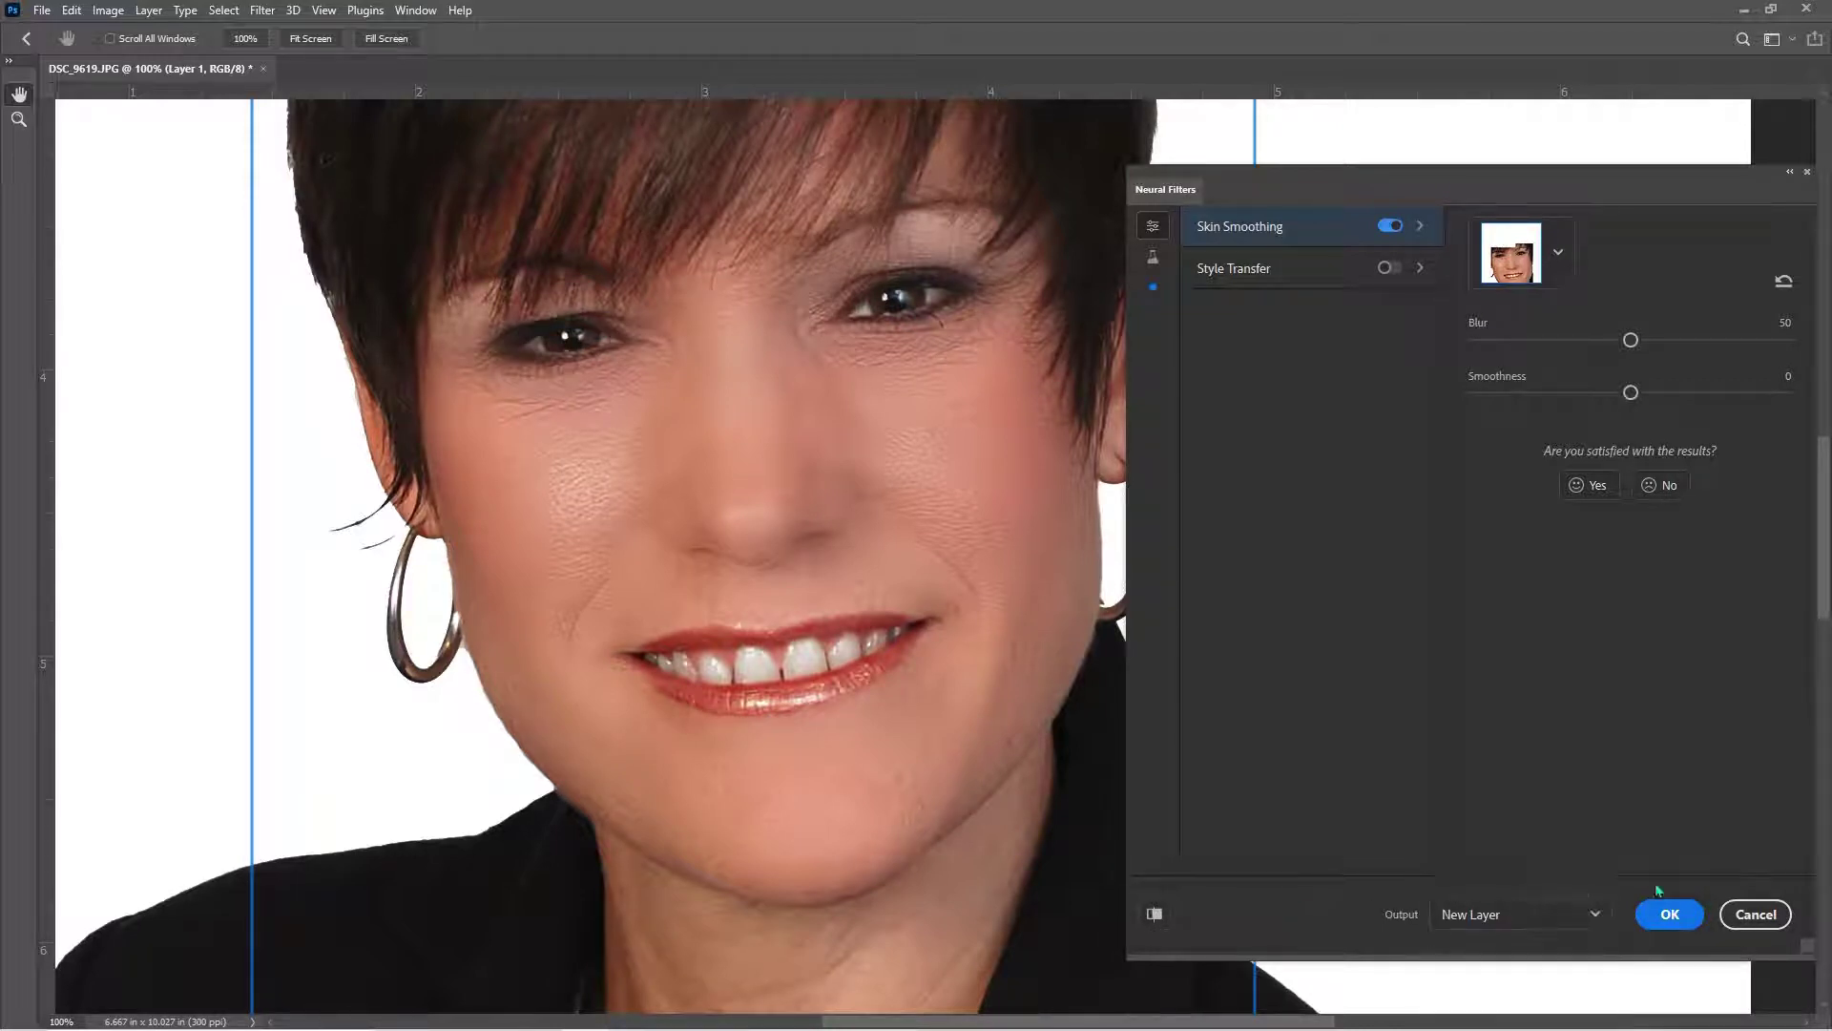
{"action": "left_click", "coordinate": [1755, 913]}
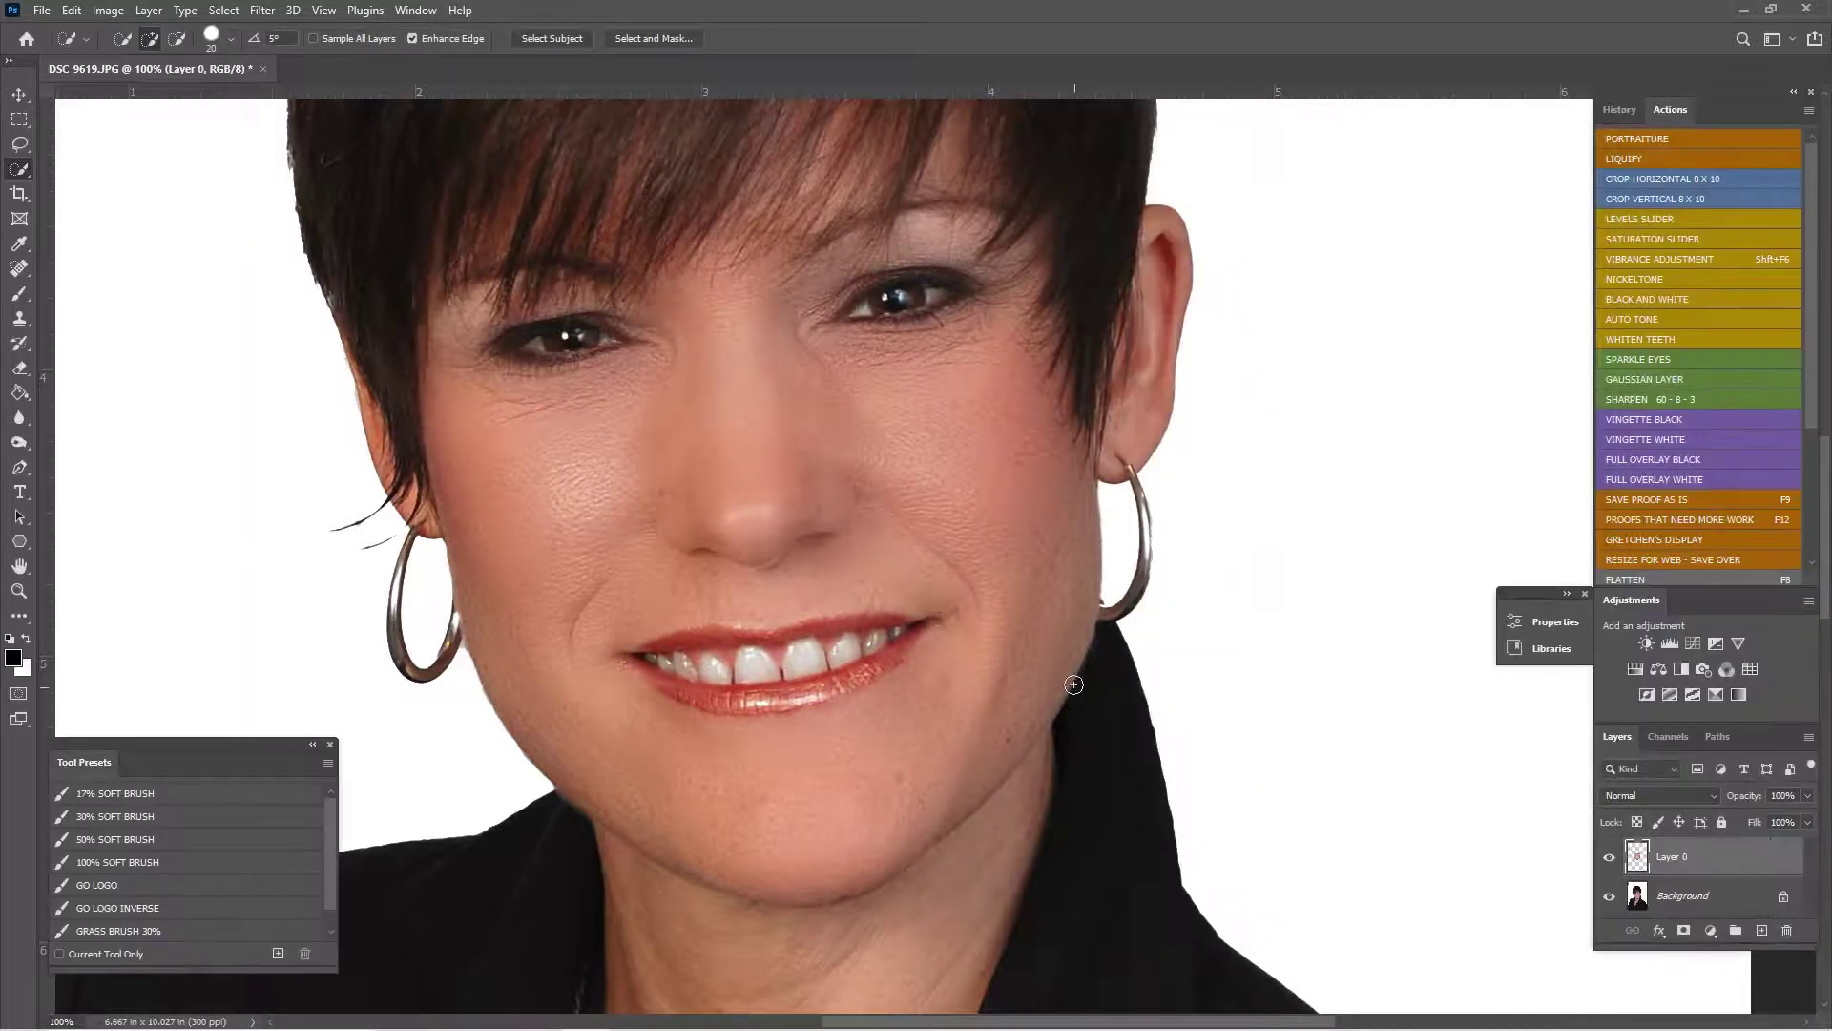
- Compare the face with the skin-smoothing layer hidden and shown
{"action": "left_click", "coordinate": [1609, 858]}
{"action": "left_click", "coordinate": [1609, 858]}
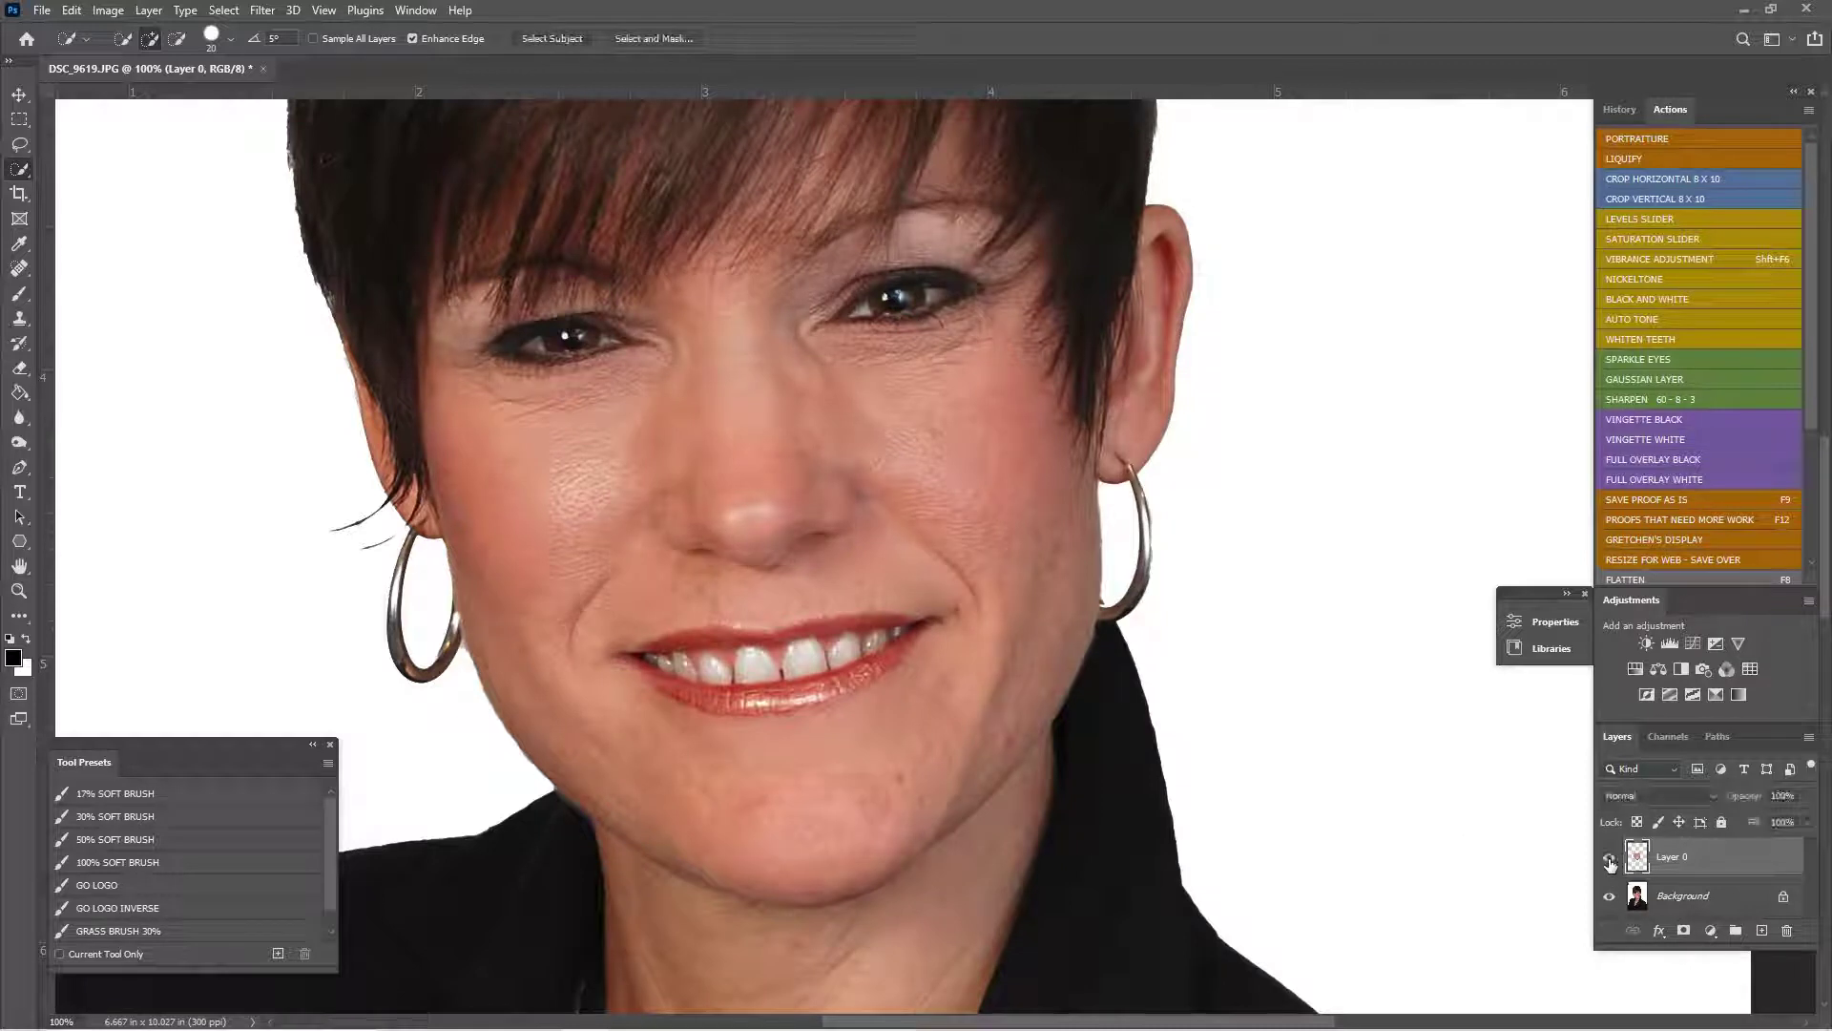
{"action": "left_click", "coordinate": [1609, 858]}
- Partly erase the skin-smoothing layer over the face using the Eraser at 36% opacity and size 200
{"action": "key", "text": "e"}
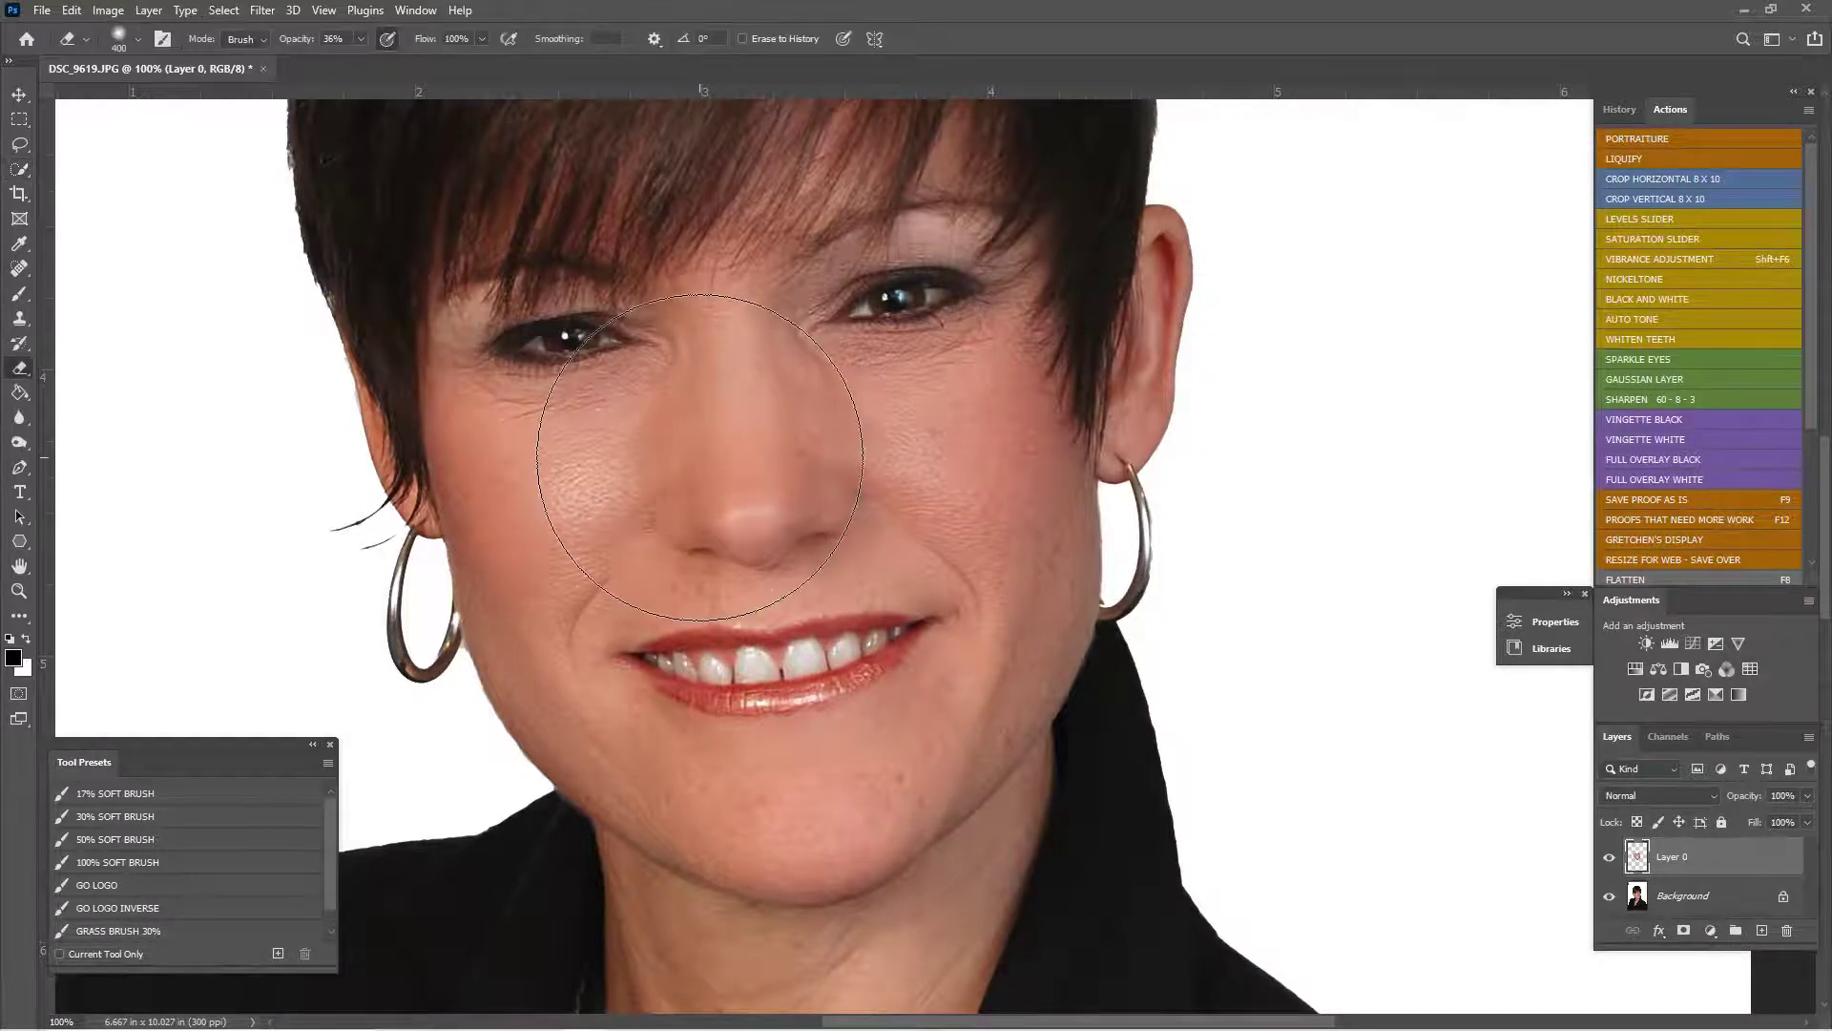
{"action": "key", "text": "bracketleft"}
{"action": "key", "text": "bracketleft"}
{"action": "key", "text": "bracketleft"}
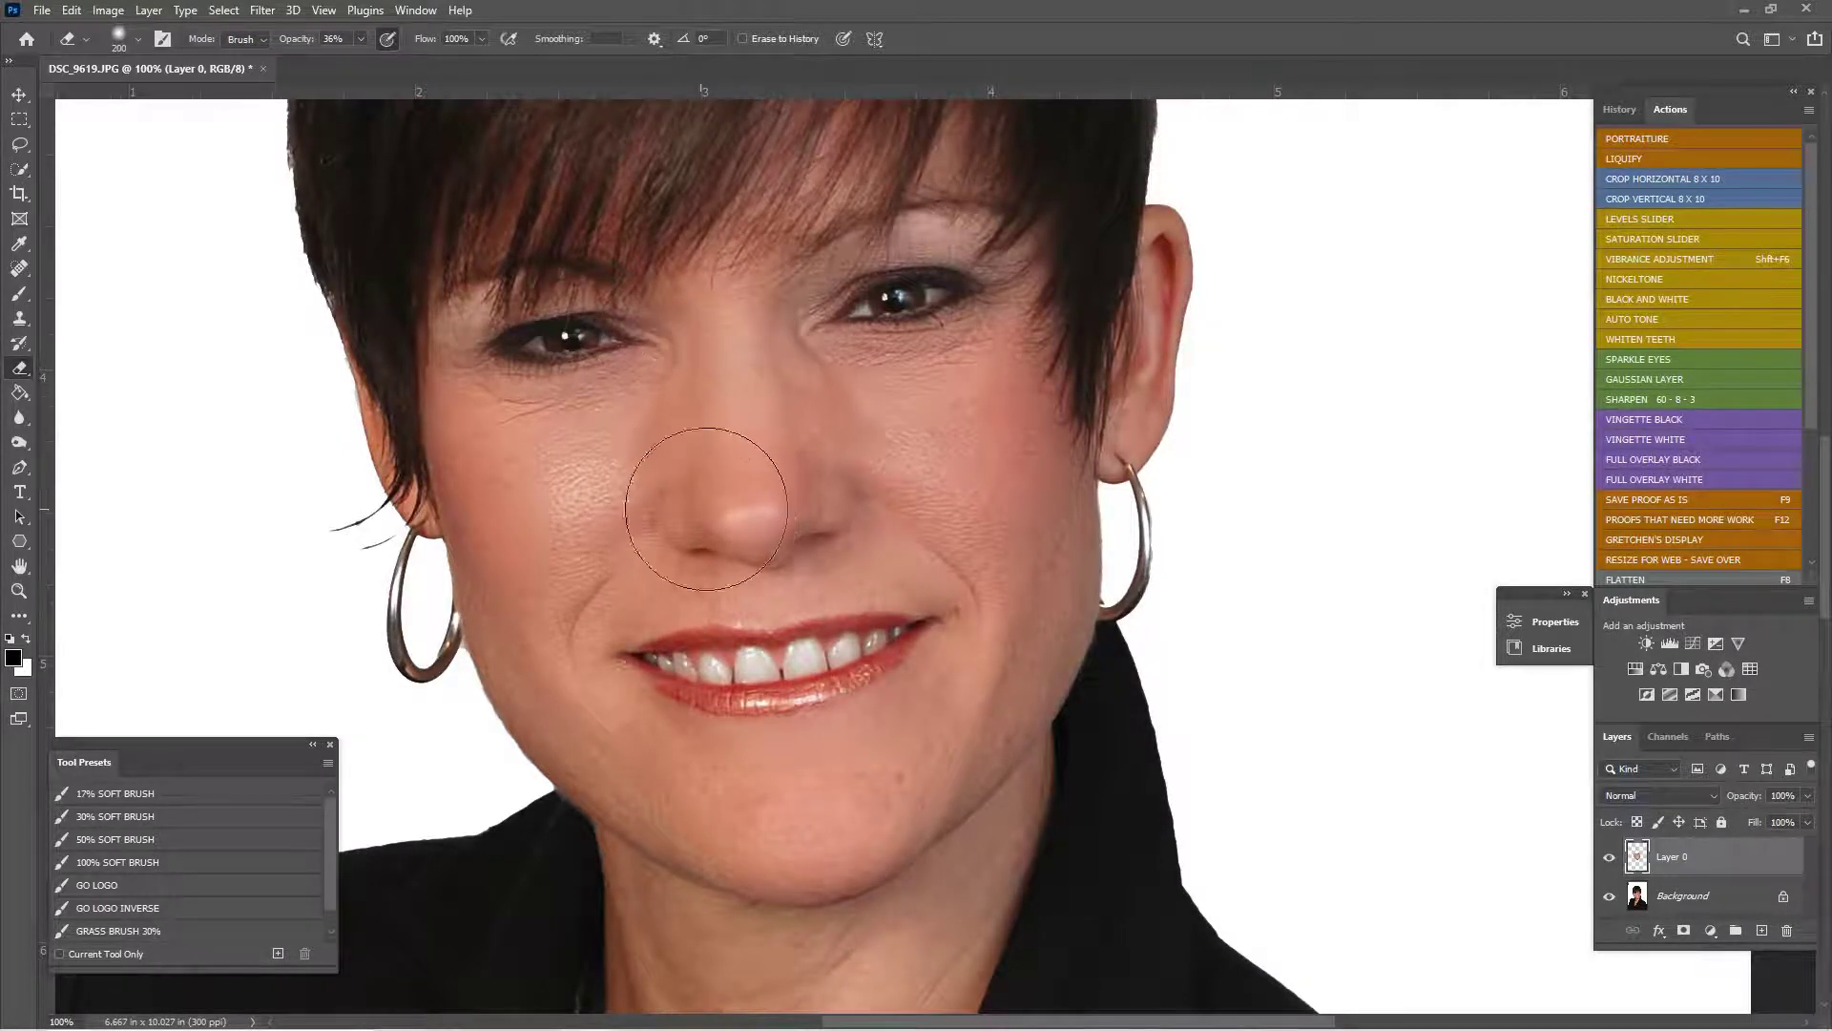
- Compare the portrait with the erased smoothing layer hidden and shown, and flatten the image
{"action": "left_click", "coordinate": [1610, 864]}
{"action": "left_click", "coordinate": [1611, 859]}
{"action": "left_click", "coordinate": [1610, 859]}
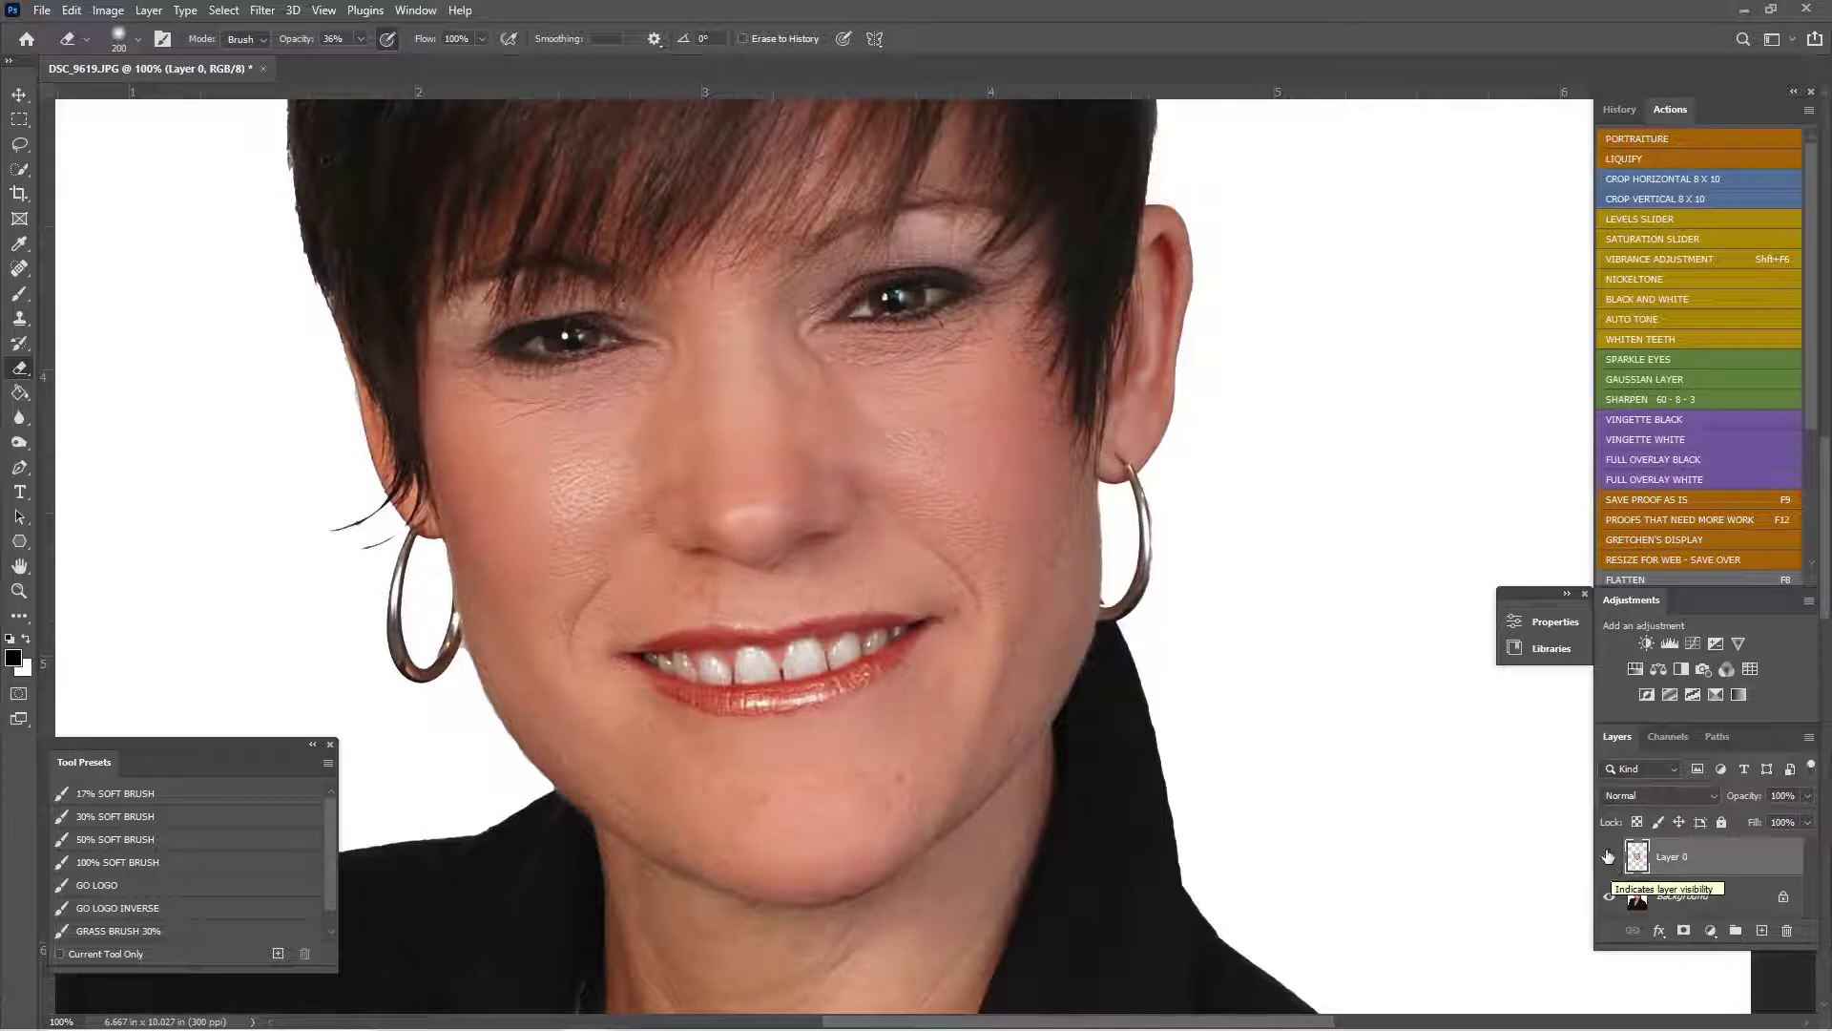
{"action": "key", "text": "F8"}
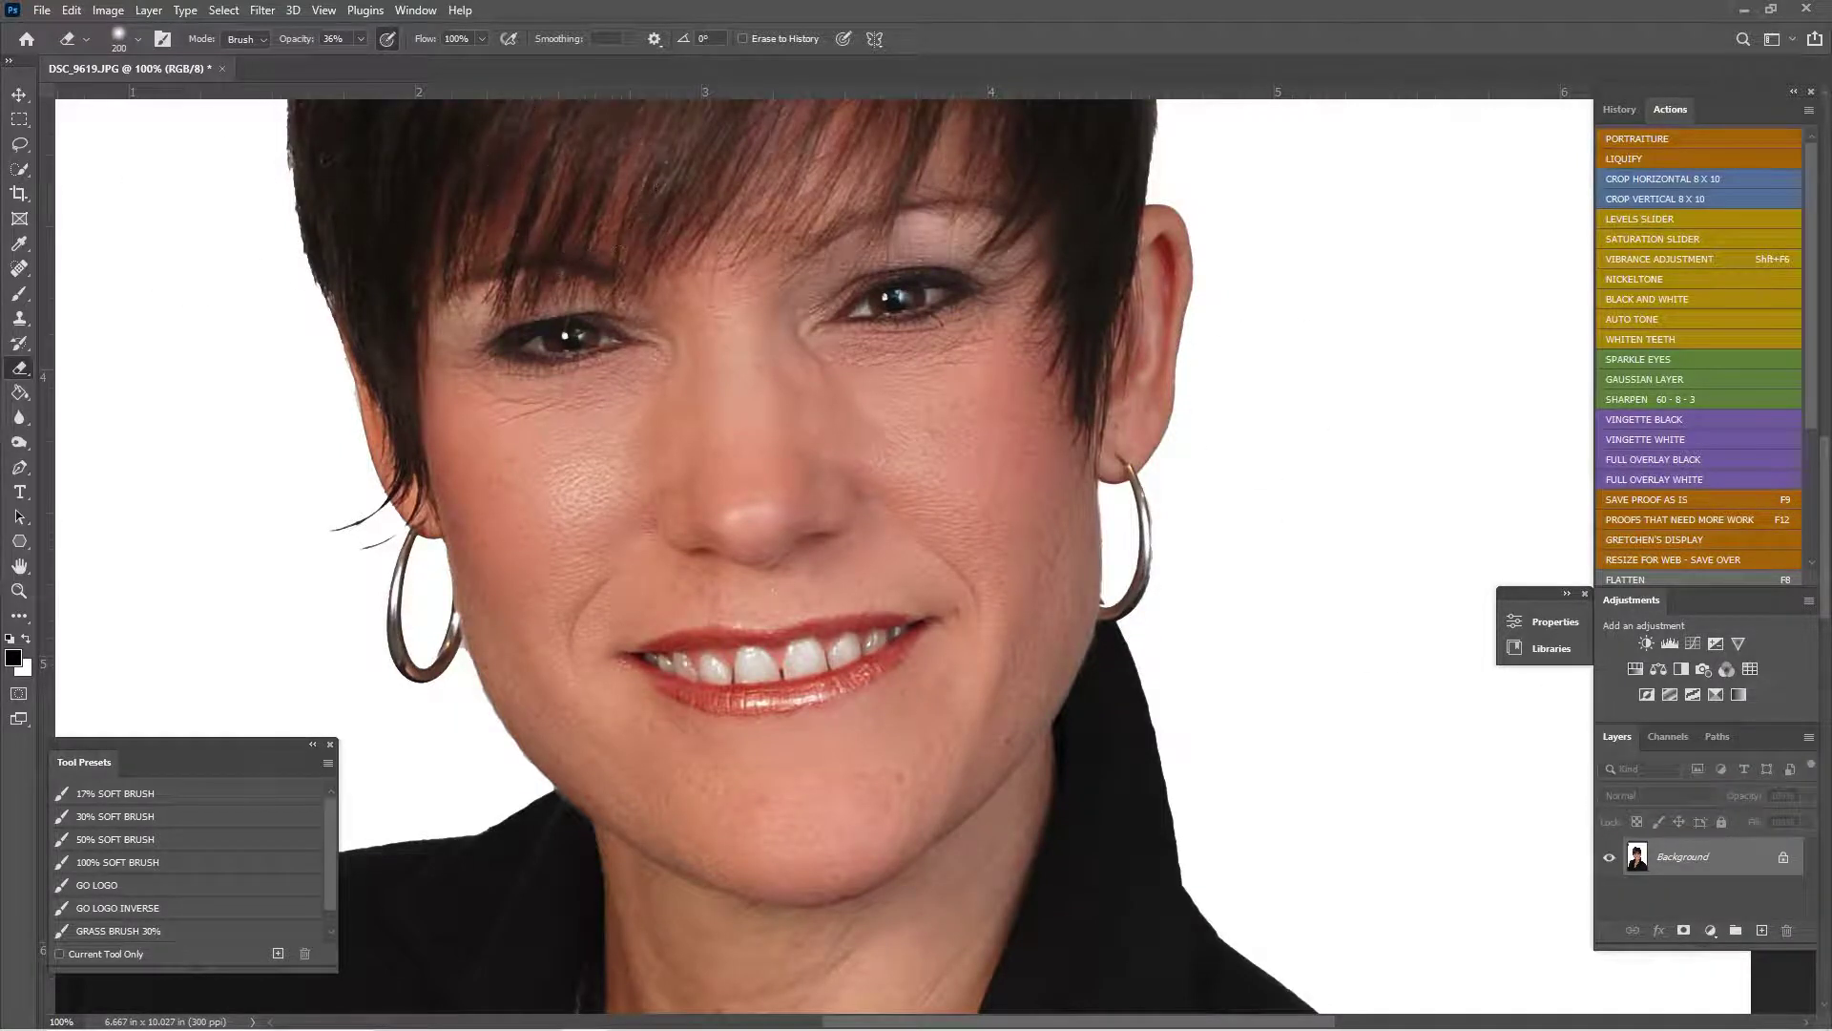
- Set the Clone Stamp to Lighten mode at 37% opacity with a brush size of 40
{"action": "left_click", "coordinate": [20, 318]}
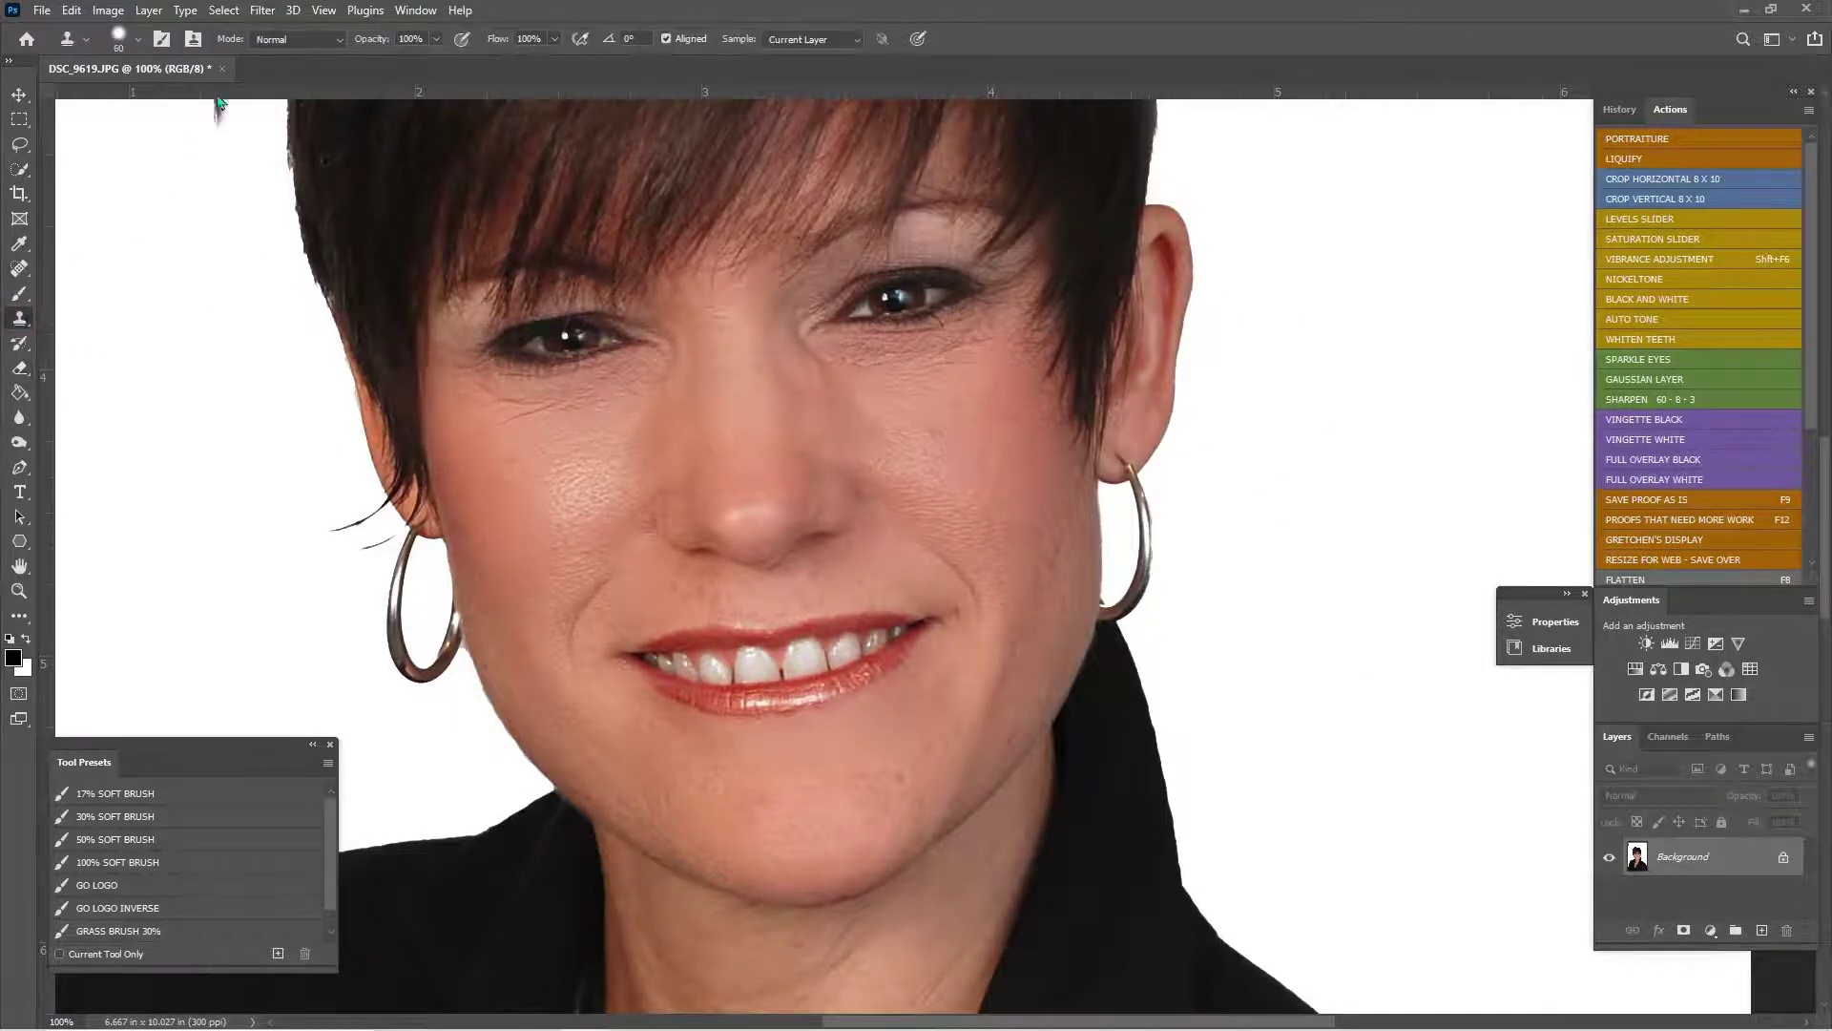
{"action": "left_click", "coordinate": [296, 39]}
{"action": "left_click", "coordinate": [287, 194]}
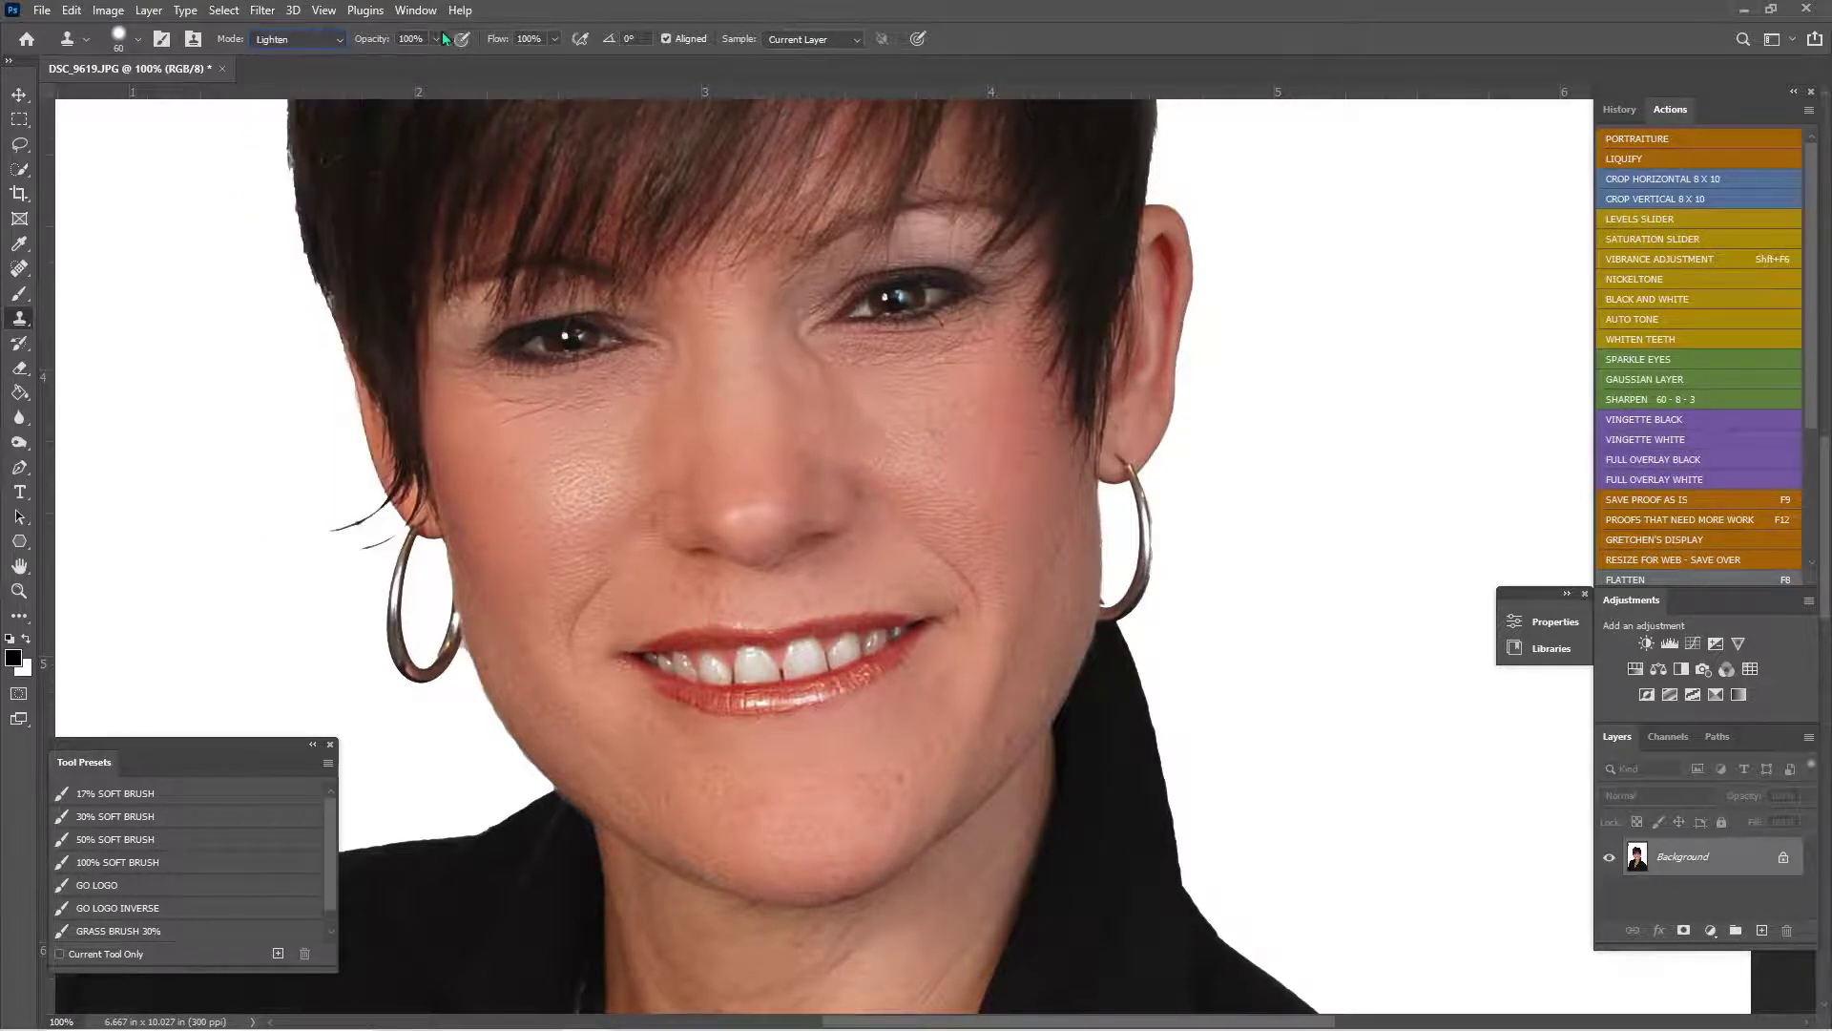
{"action": "left_click", "coordinate": [436, 39]}
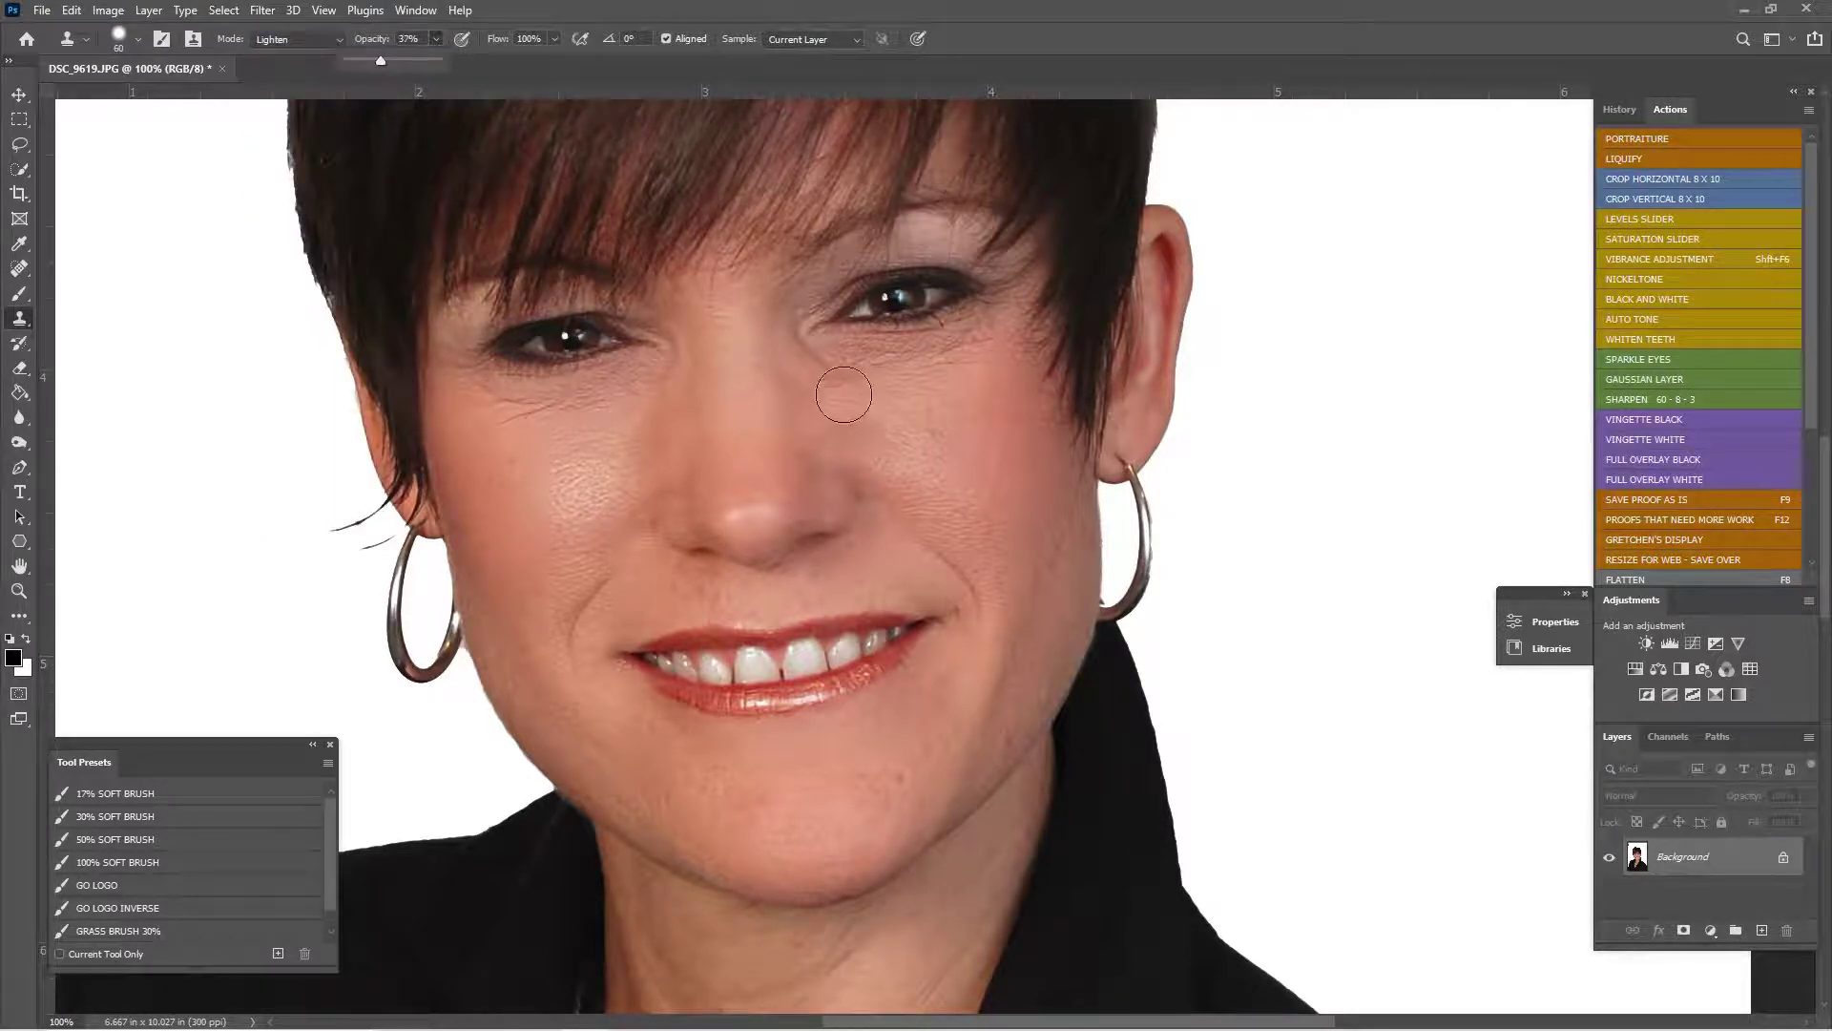
{"action": "left_click_drag", "start_coordinate": [998, 421], "coordinate": [988, 492]}
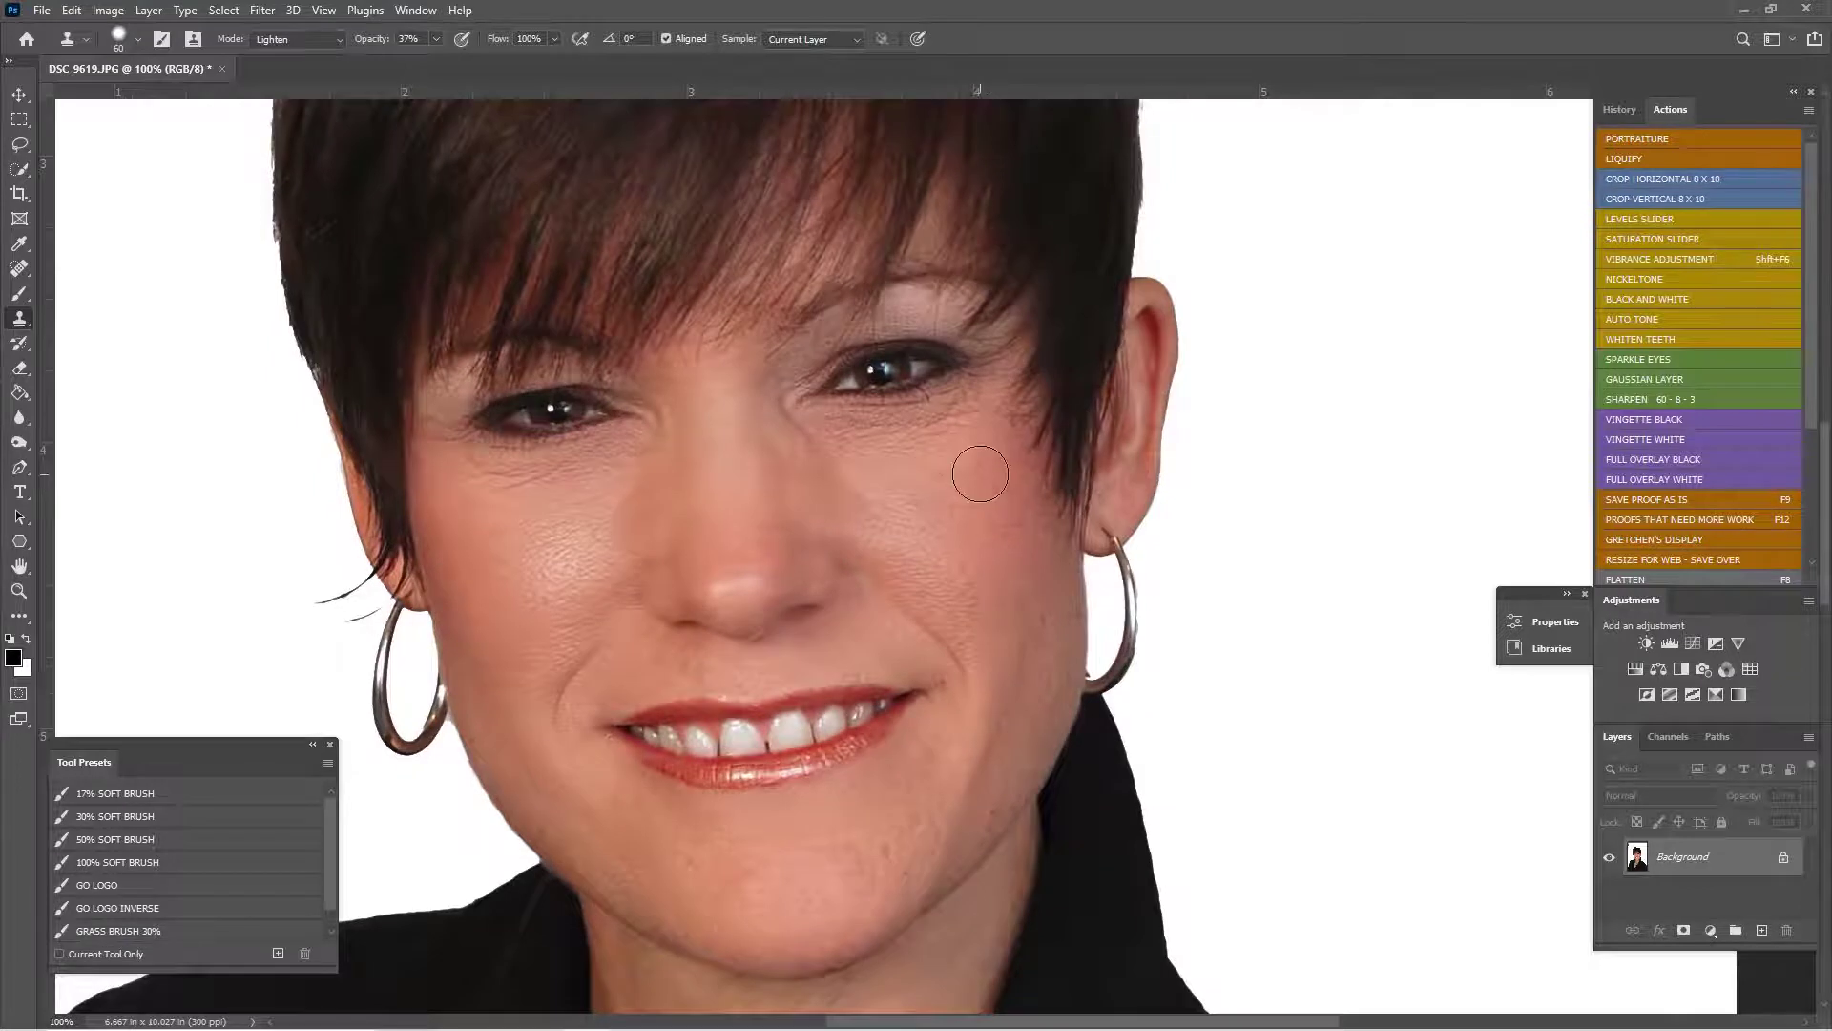
{"action": "key", "text": "bracketleft"}
{"action": "key", "text": "bracketleft"}
- Try to clone cheek skin over the lines under the right-hand eye, and undo the stroke
{"action": "left_click", "coordinate": [805, 486], "text": "alt"}
{"action": "left_click_drag", "start_coordinate": [816, 433], "coordinate": [979, 394]}
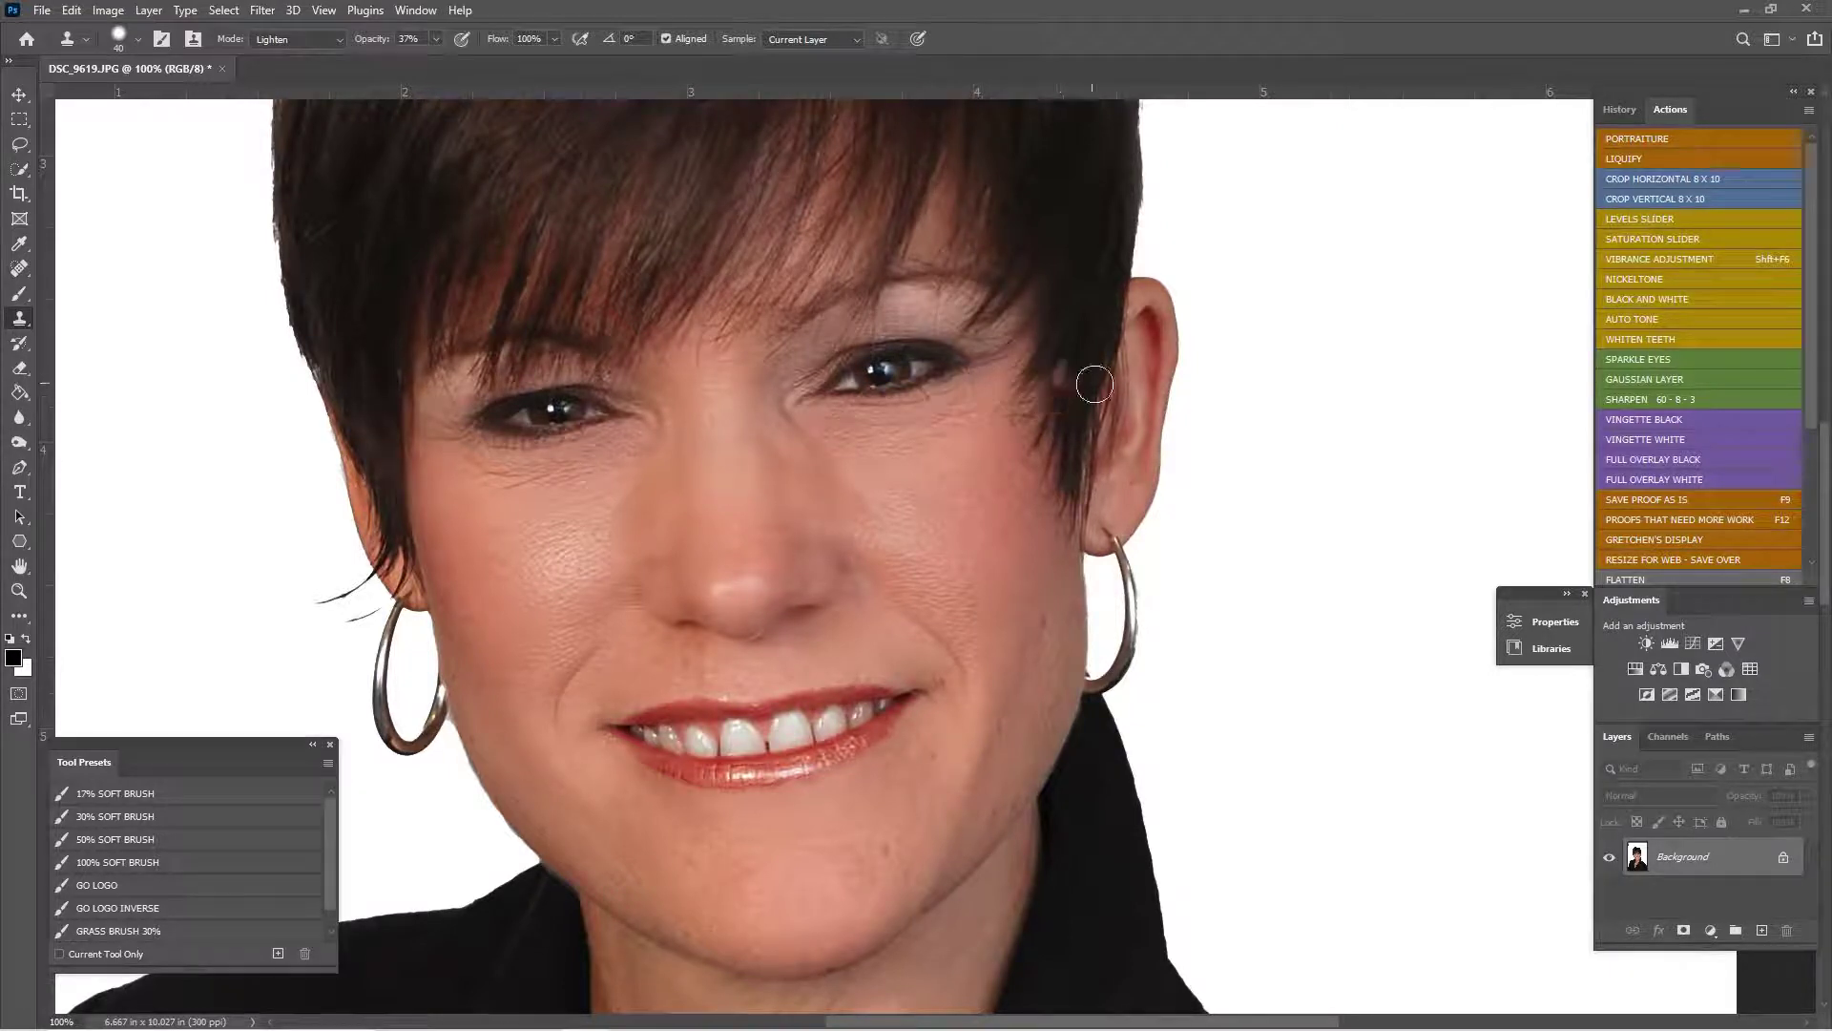
{"action": "key", "text": "ctrl+z"}
- Soften the Clone Stamp brush's hardness and clone cheek skin over the lines under the right-hand eye
{"action": "left_click", "coordinate": [139, 41]}
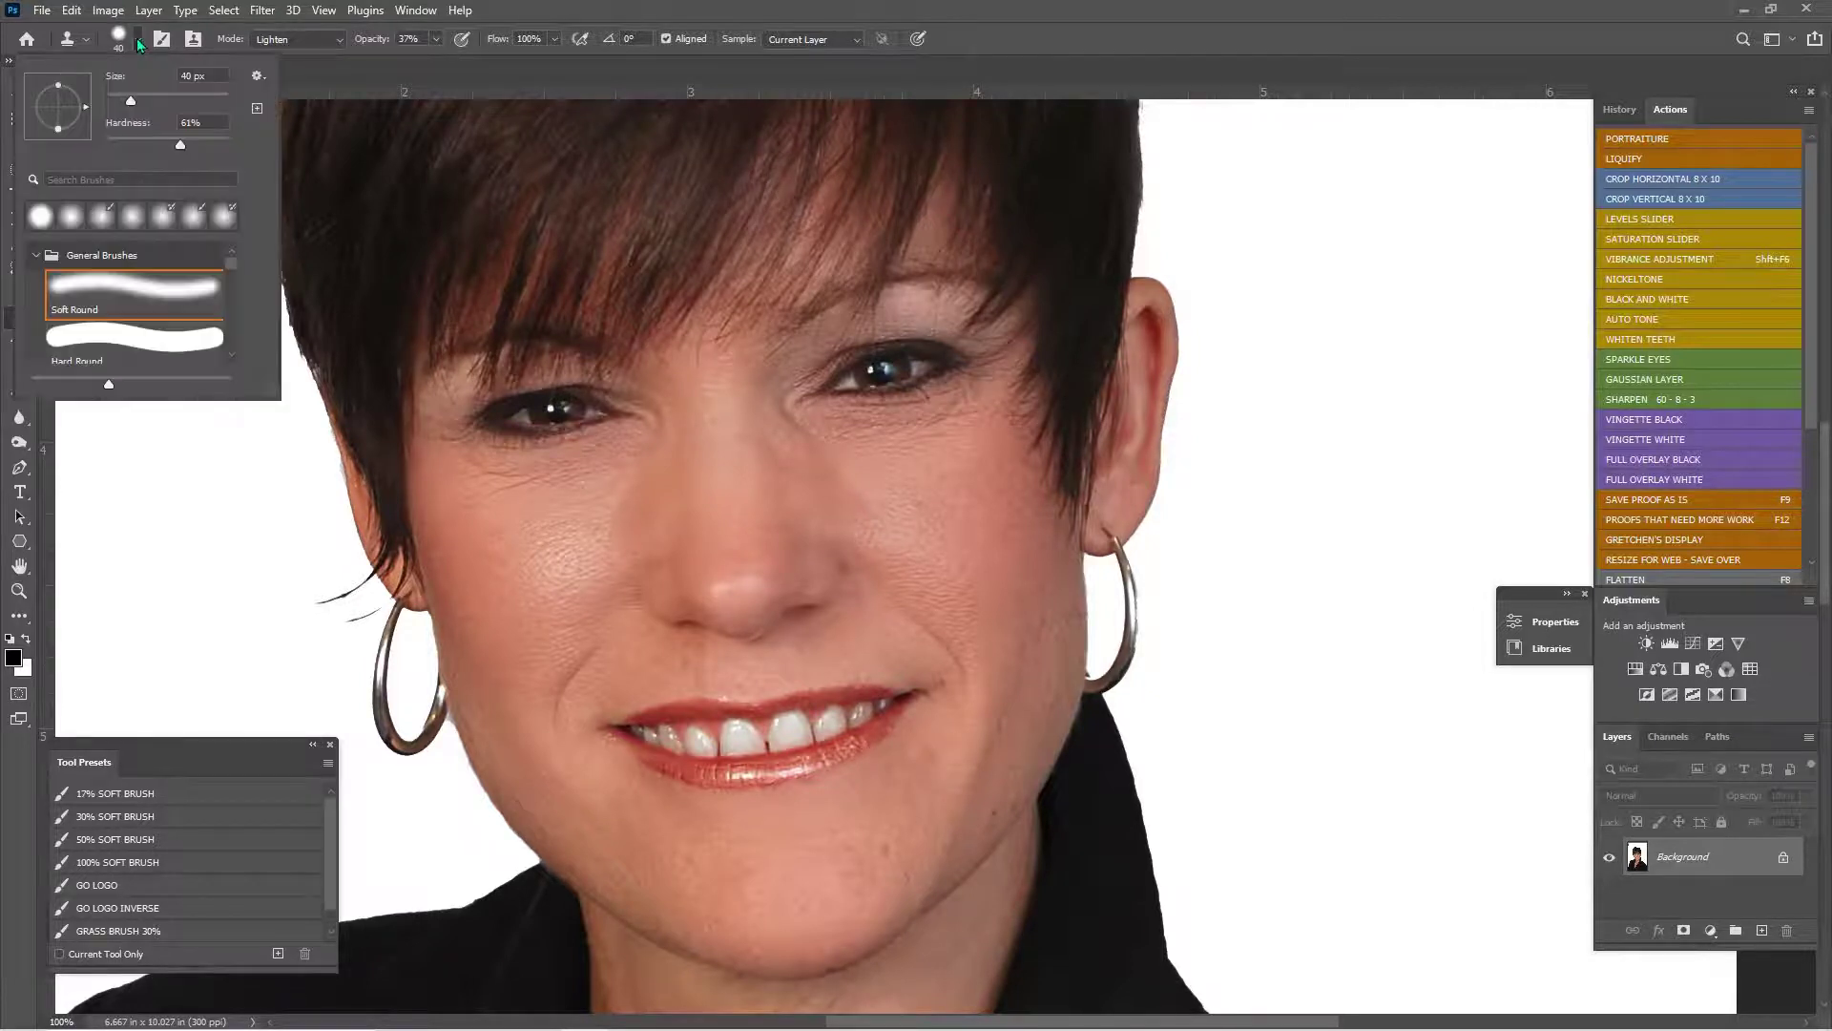
{"action": "left_click_drag", "start_coordinate": [208, 146], "coordinate": [96, 143]}
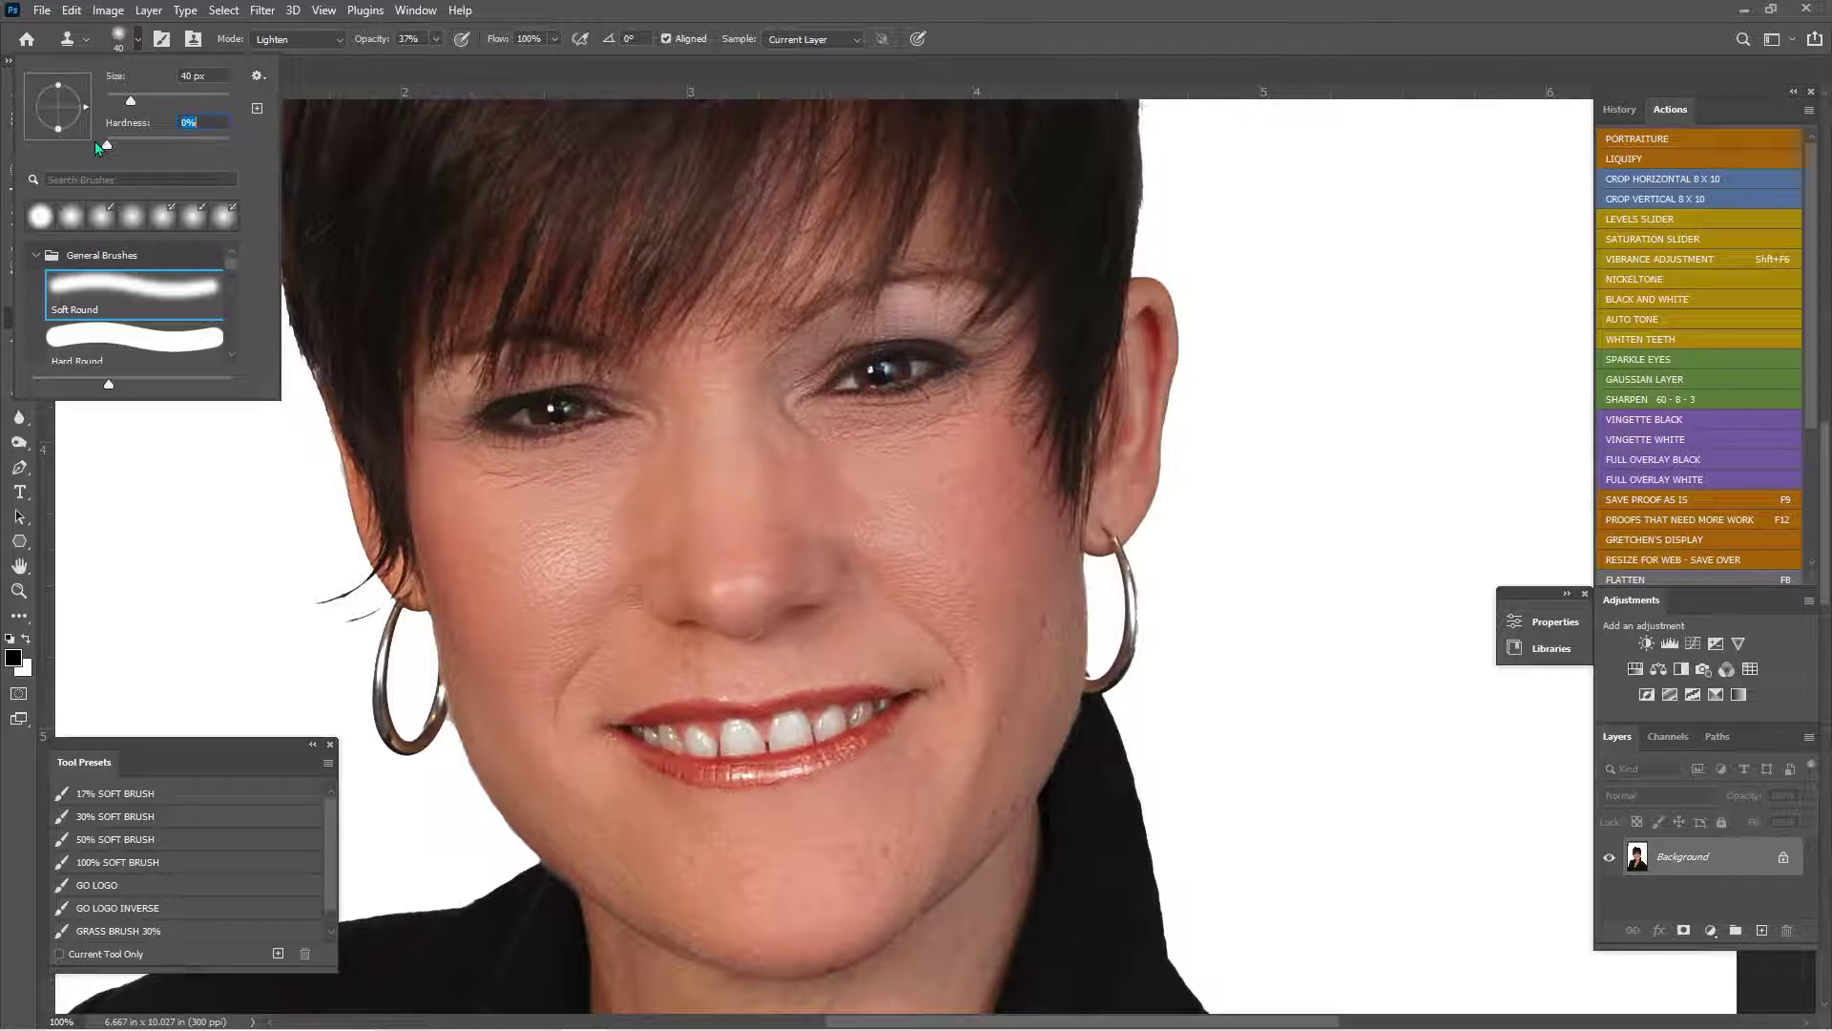
{"action": "left_click", "coordinate": [840, 490]}
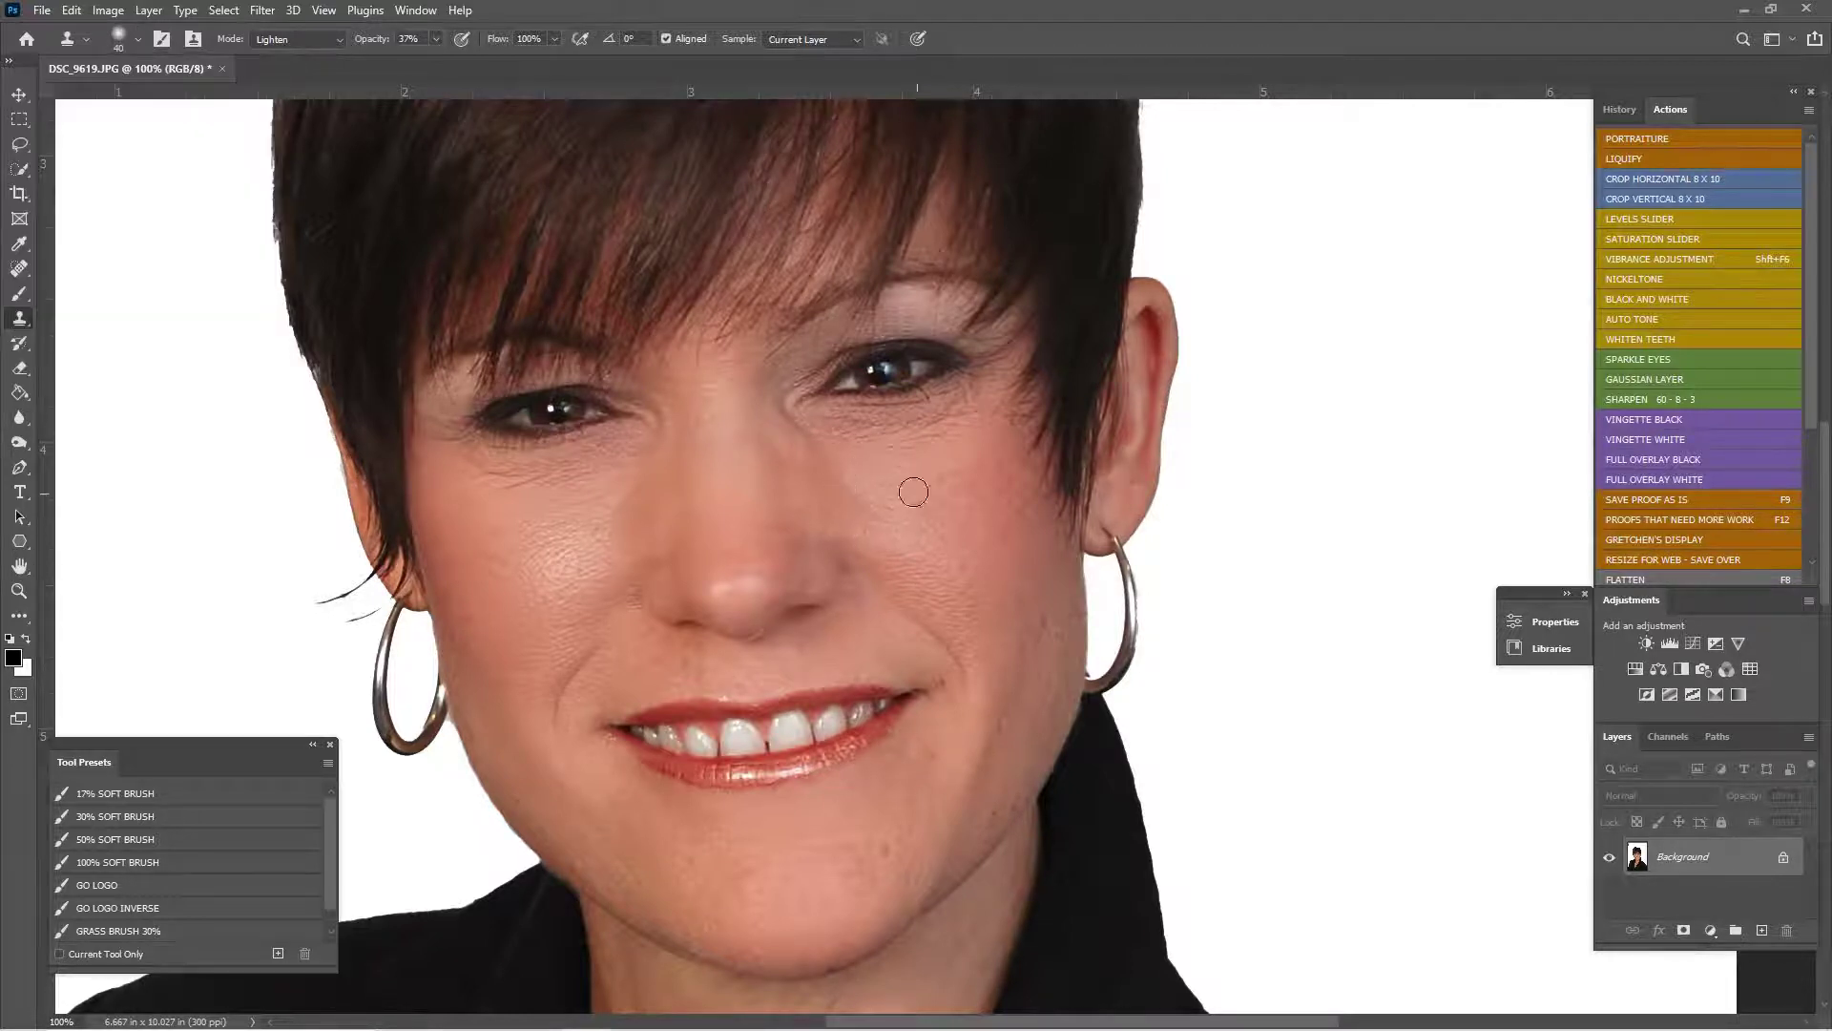
{"action": "mouse_move", "coordinate": [825, 421]}
{"action": "left_mouse_down"}
{"action": "mouse_move", "coordinate": [946, 409]}
{"action": "mouse_move", "coordinate": [975, 381]}
{"action": "mouse_move", "coordinate": [860, 423]}
{"action": "mouse_move", "coordinate": [947, 426]}
{"action": "mouse_move", "coordinate": [997, 378]}
{"action": "mouse_move", "coordinate": [968, 416]}
{"action": "left_mouse_up"}
- Clone lighter cheek skin over the shadows under the left-hand eye and at the right-hand eye's inner corner
{"action": "left_click", "coordinate": [617, 501], "text": "alt"}
{"action": "mouse_move", "coordinate": [603, 455]}
{"action": "left_mouse_down"}
{"action": "mouse_move", "coordinate": [466, 475]}
{"action": "mouse_move", "coordinate": [519, 488]}
{"action": "mouse_move", "coordinate": [464, 462]}
{"action": "mouse_move", "coordinate": [557, 472]}
{"action": "mouse_move", "coordinate": [608, 451]}
{"action": "left_mouse_up"}
{"action": "left_click", "coordinate": [542, 510], "text": "alt"}
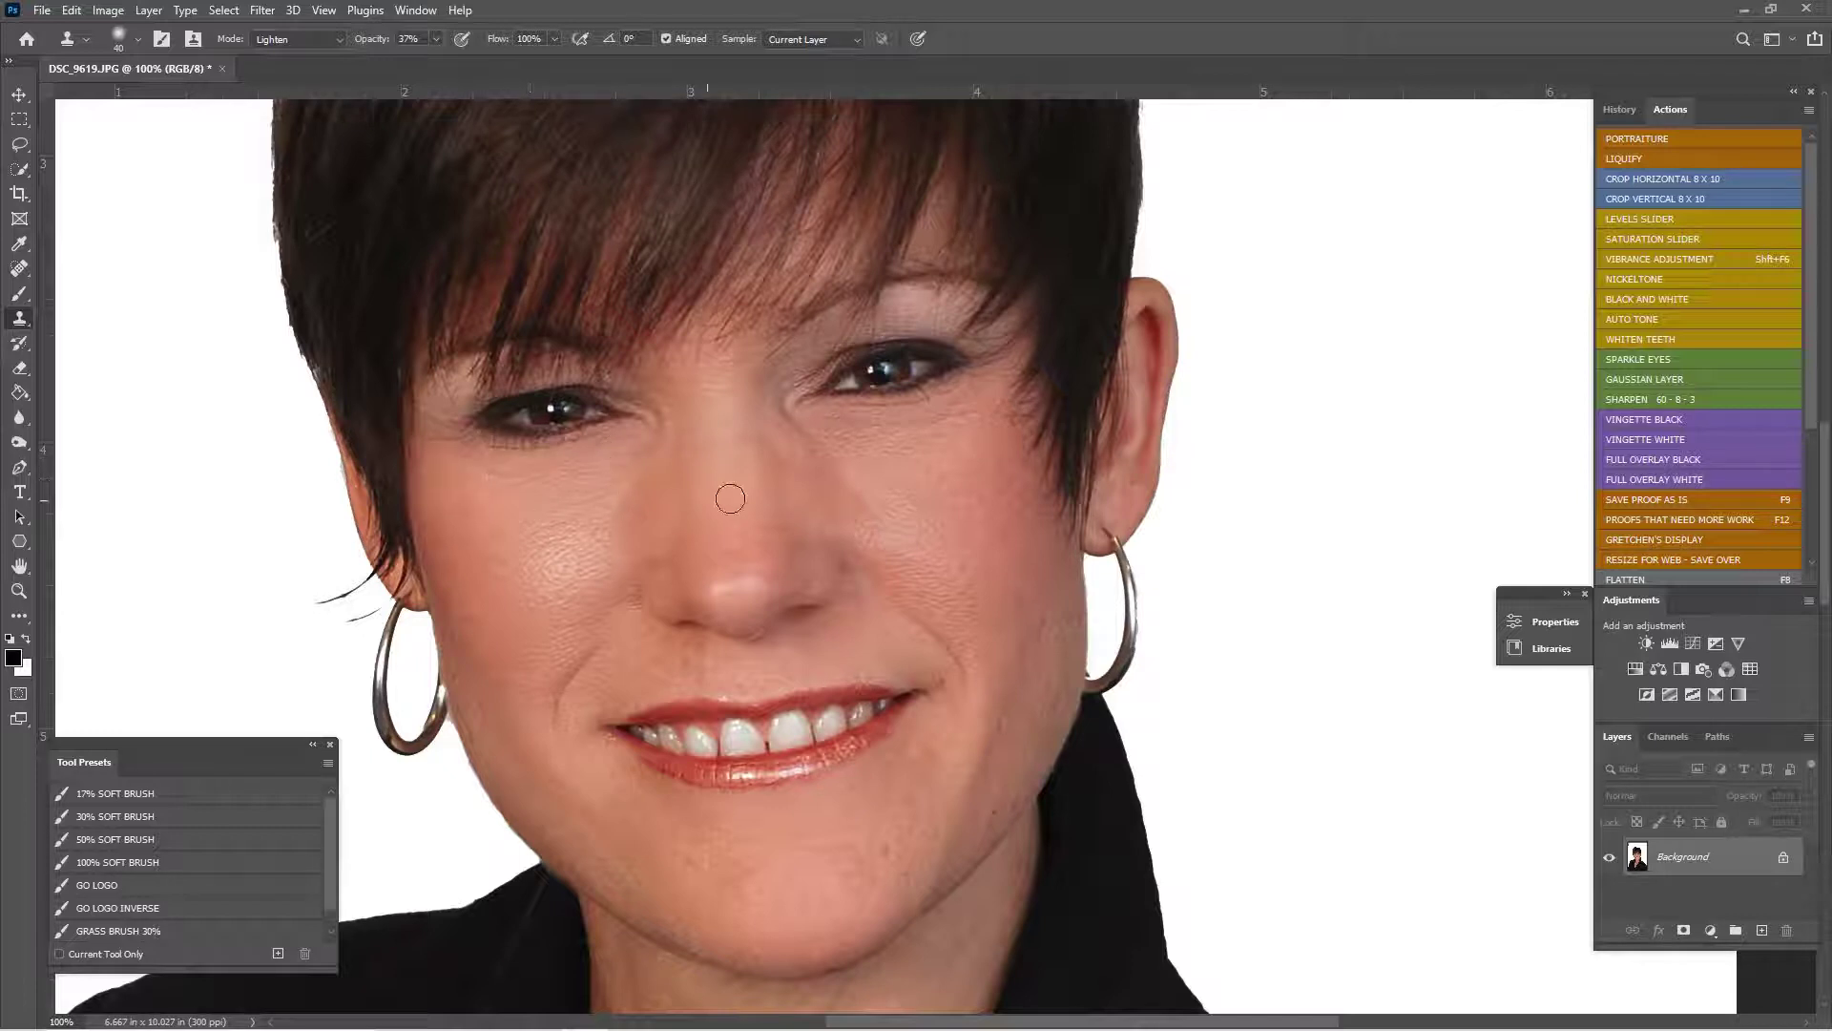
{"action": "left_click", "coordinate": [918, 554]}
{"action": "left_click", "coordinate": [798, 418]}
- Try darkening the right-hand cheek with the Burn tool on Midtones at 16% exposure, enlarging its brush to 250
{"action": "left_click_drag", "start_coordinate": [19, 442], "coordinate": [83, 468]}
{"action": "left_click", "coordinate": [83, 468]}
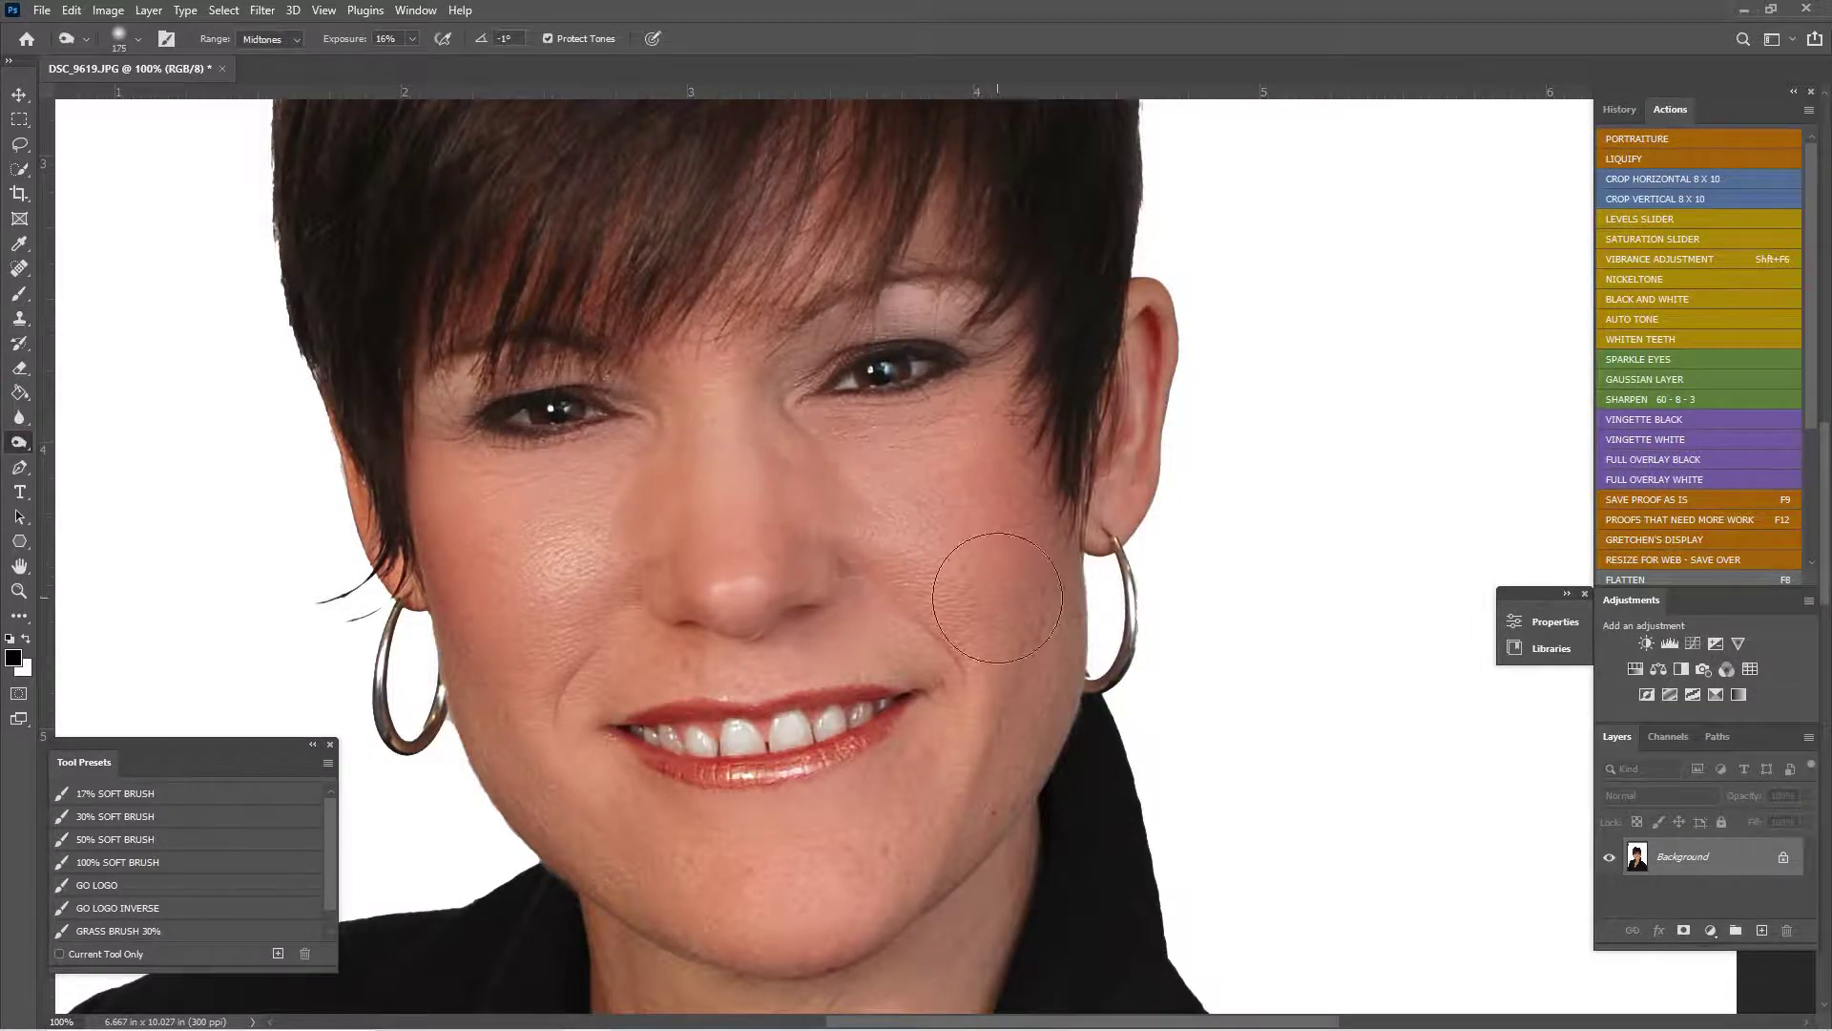
{"action": "key", "text": "ctrl+minus"}
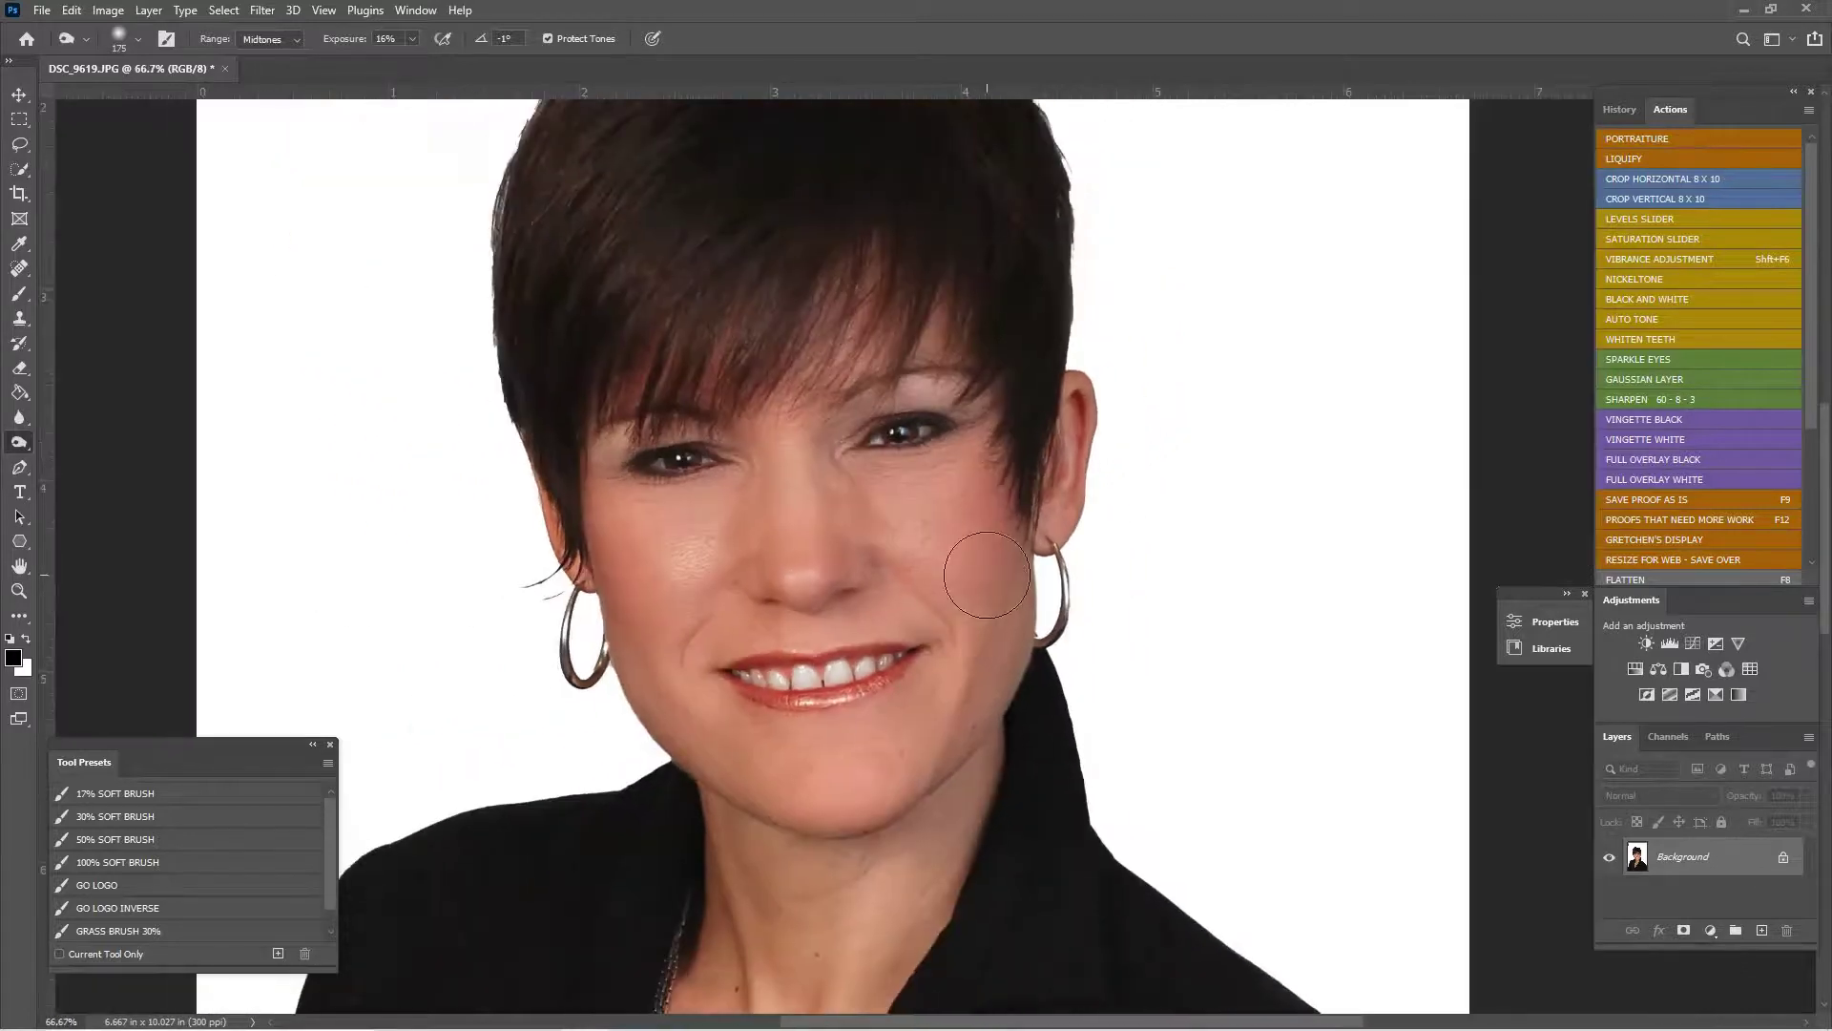
{"action": "key", "text": "ctrl+minus"}
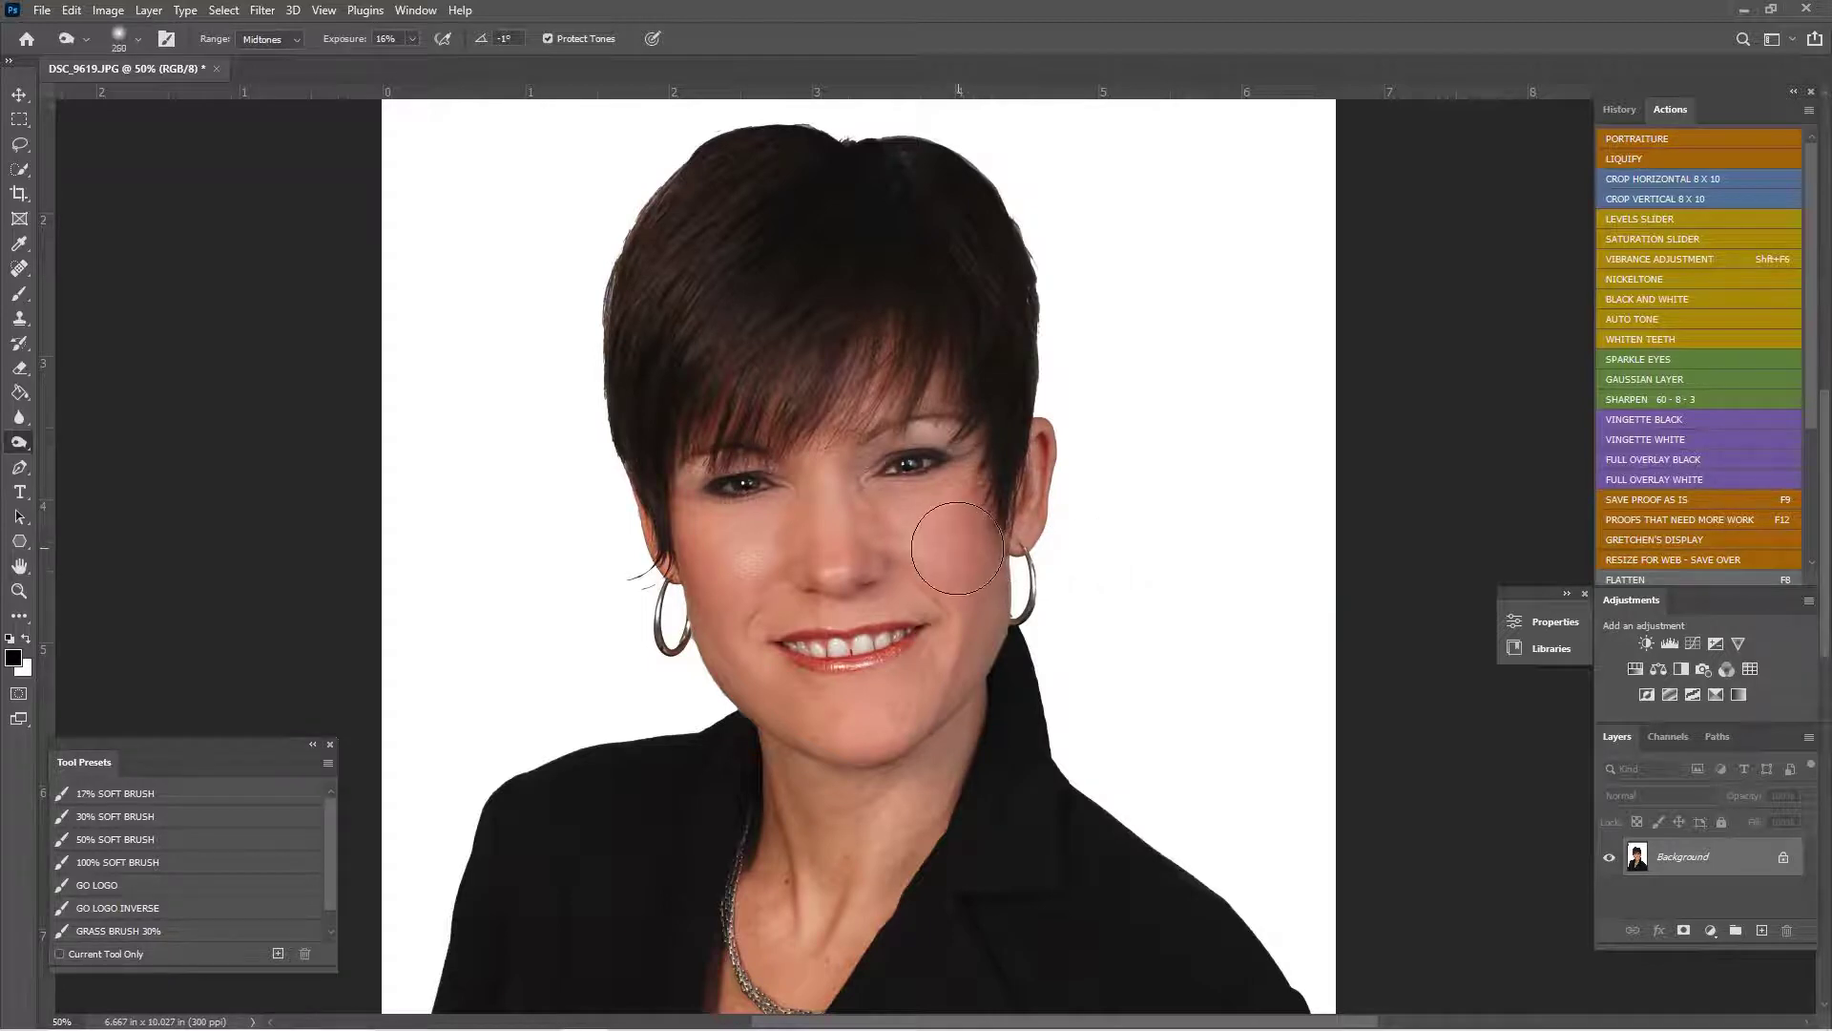
{"action": "key", "text": "bracketright"}
{"action": "key", "text": "bracketright"}
{"action": "key", "text": "bracketright"}
{"action": "key", "text": "bracketleft"}
- Revert the cheek burning by going back to the last Clone Stamp state in the history
{"action": "key", "text": "ctrl+plus"}
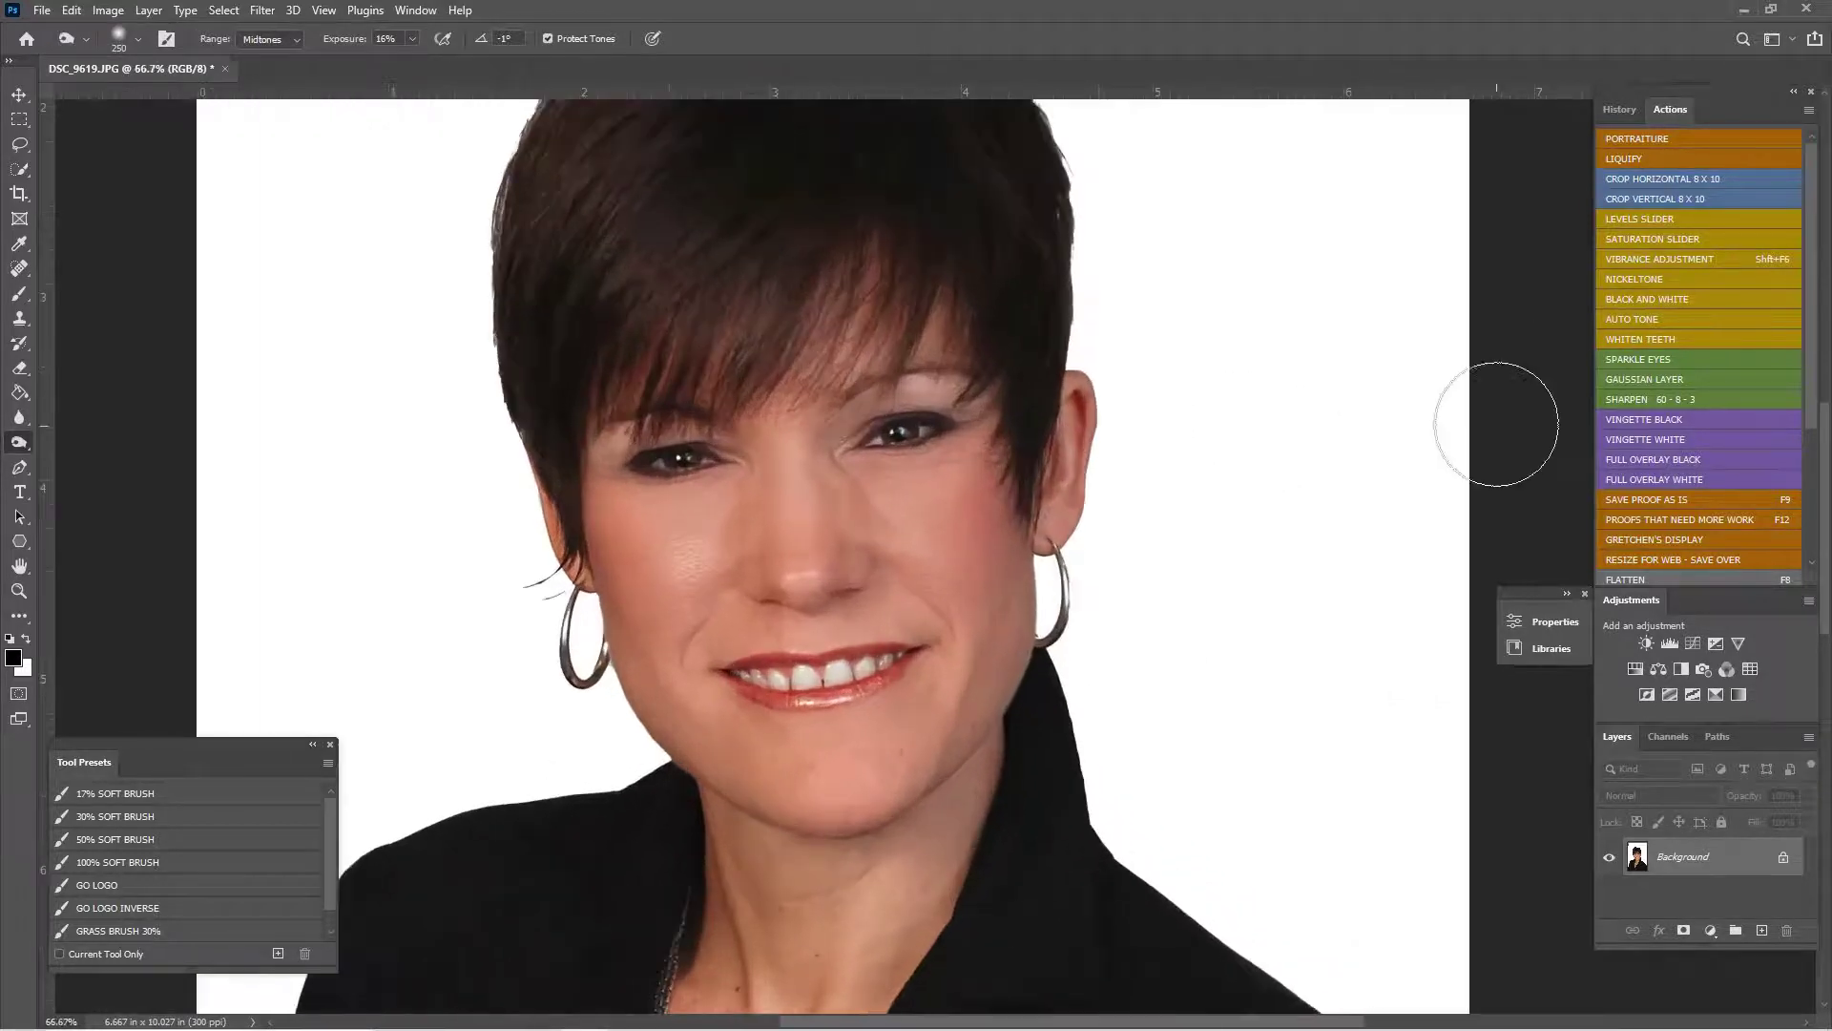
{"action": "key", "text": "ctrl+minus"}
{"action": "left_click", "coordinate": [1613, 108]}
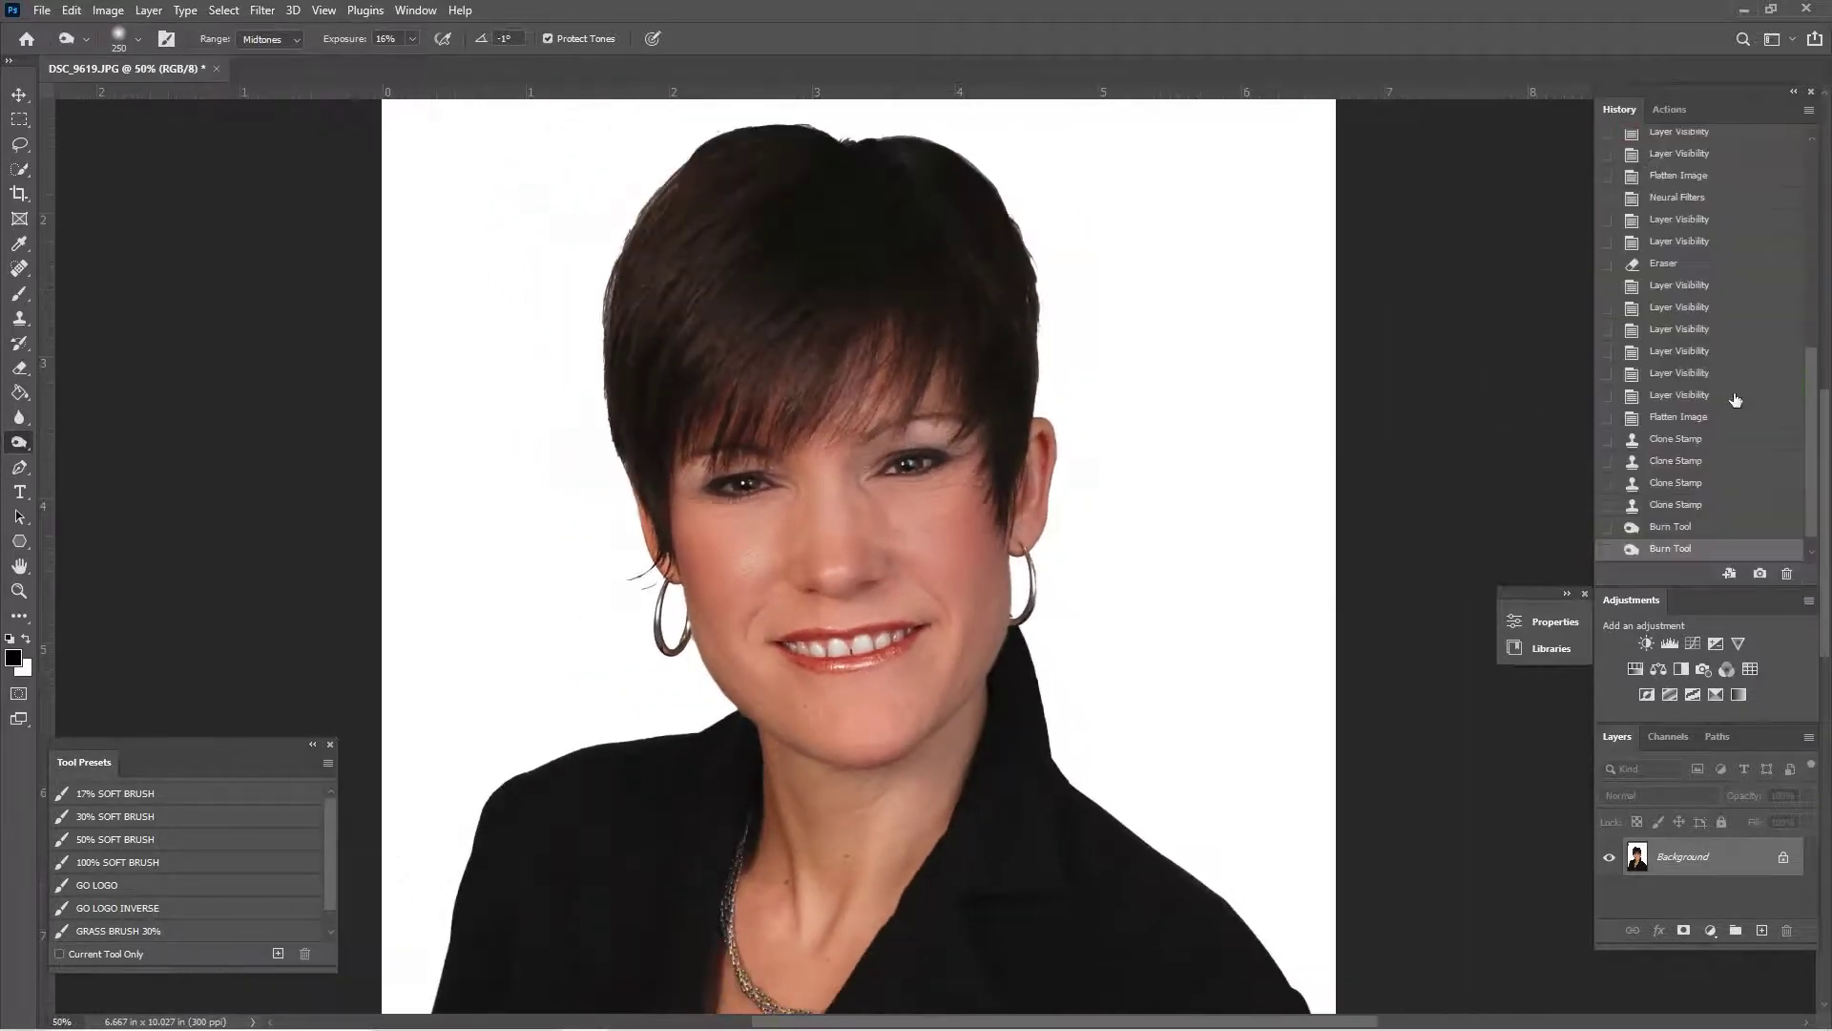
{"action": "left_click", "coordinate": [1702, 506]}
- Darken the outer corner of the right-hand eye with the Burn tool, using brush sizes 20 and 40
{"action": "key", "text": "ctrl+plus"}
{"action": "key", "text": "ctrl+plus"}
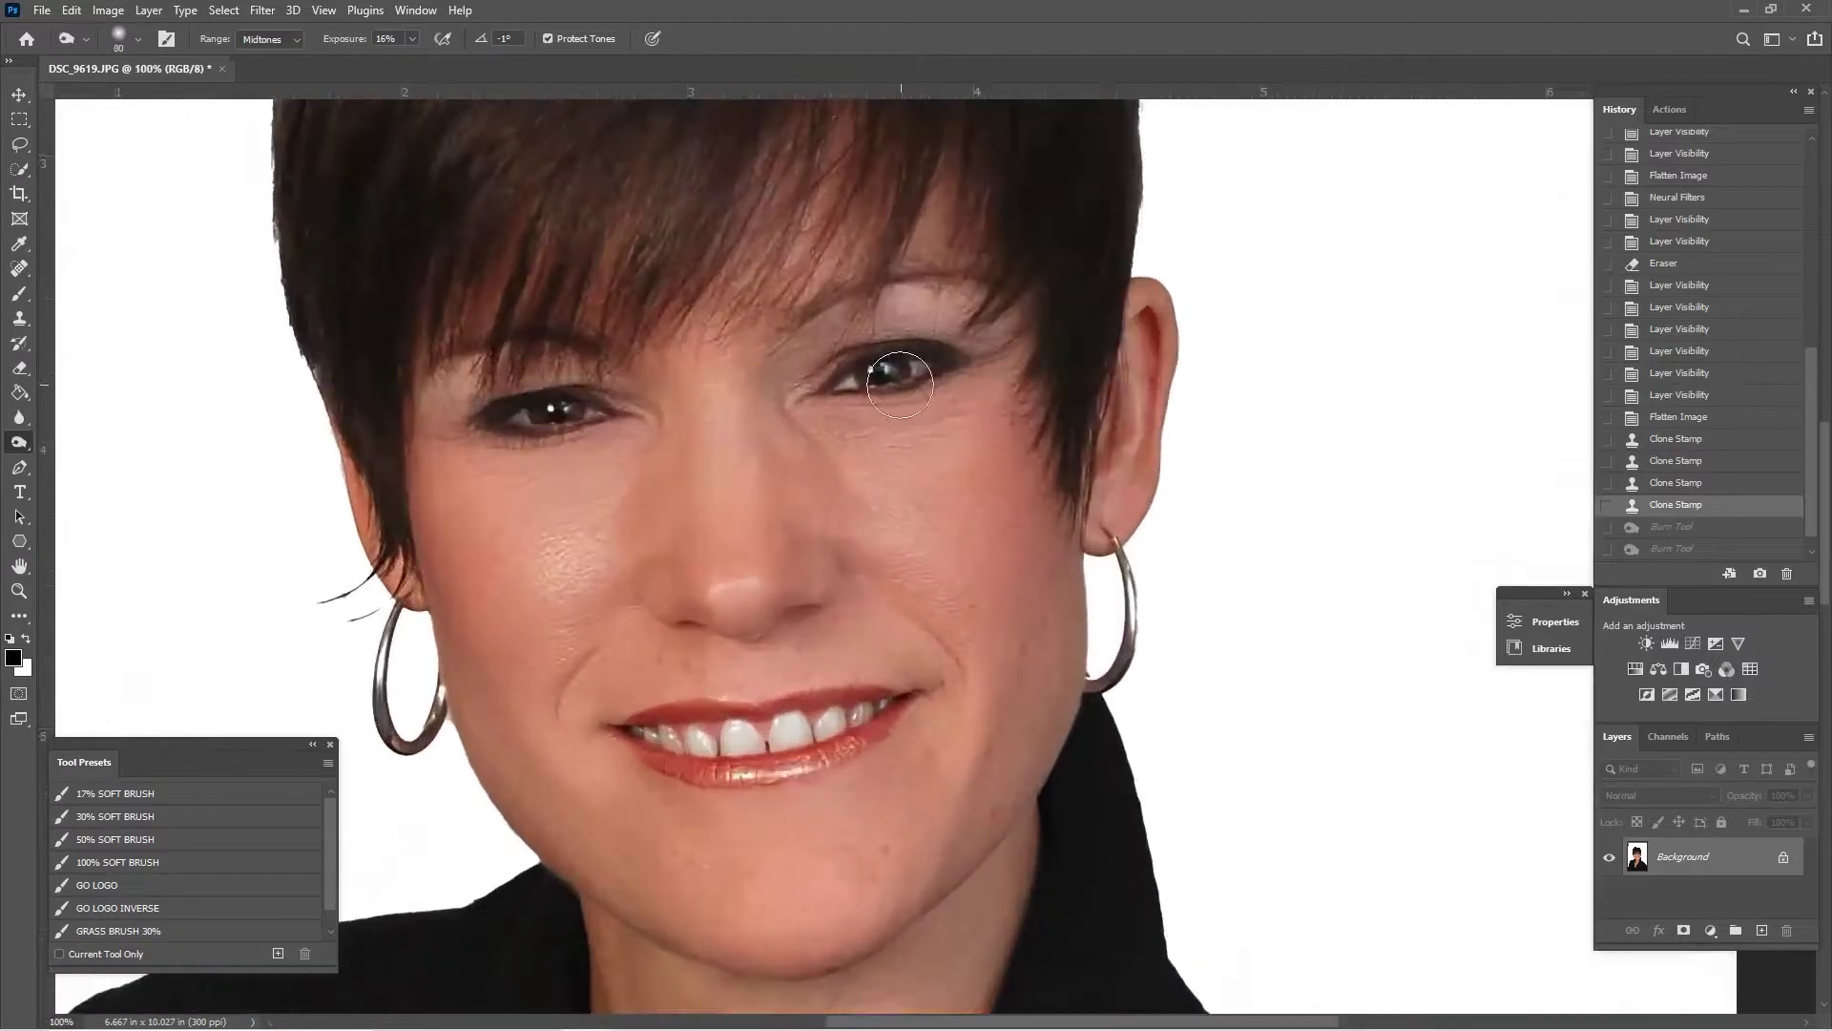
{"action": "key", "text": "bracketleft"}
{"action": "key", "text": "bracketleft"}
{"action": "key", "text": "bracketleft"}
{"action": "key", "text": "bracketleft"}
{"action": "left_click", "coordinate": [967, 352]}
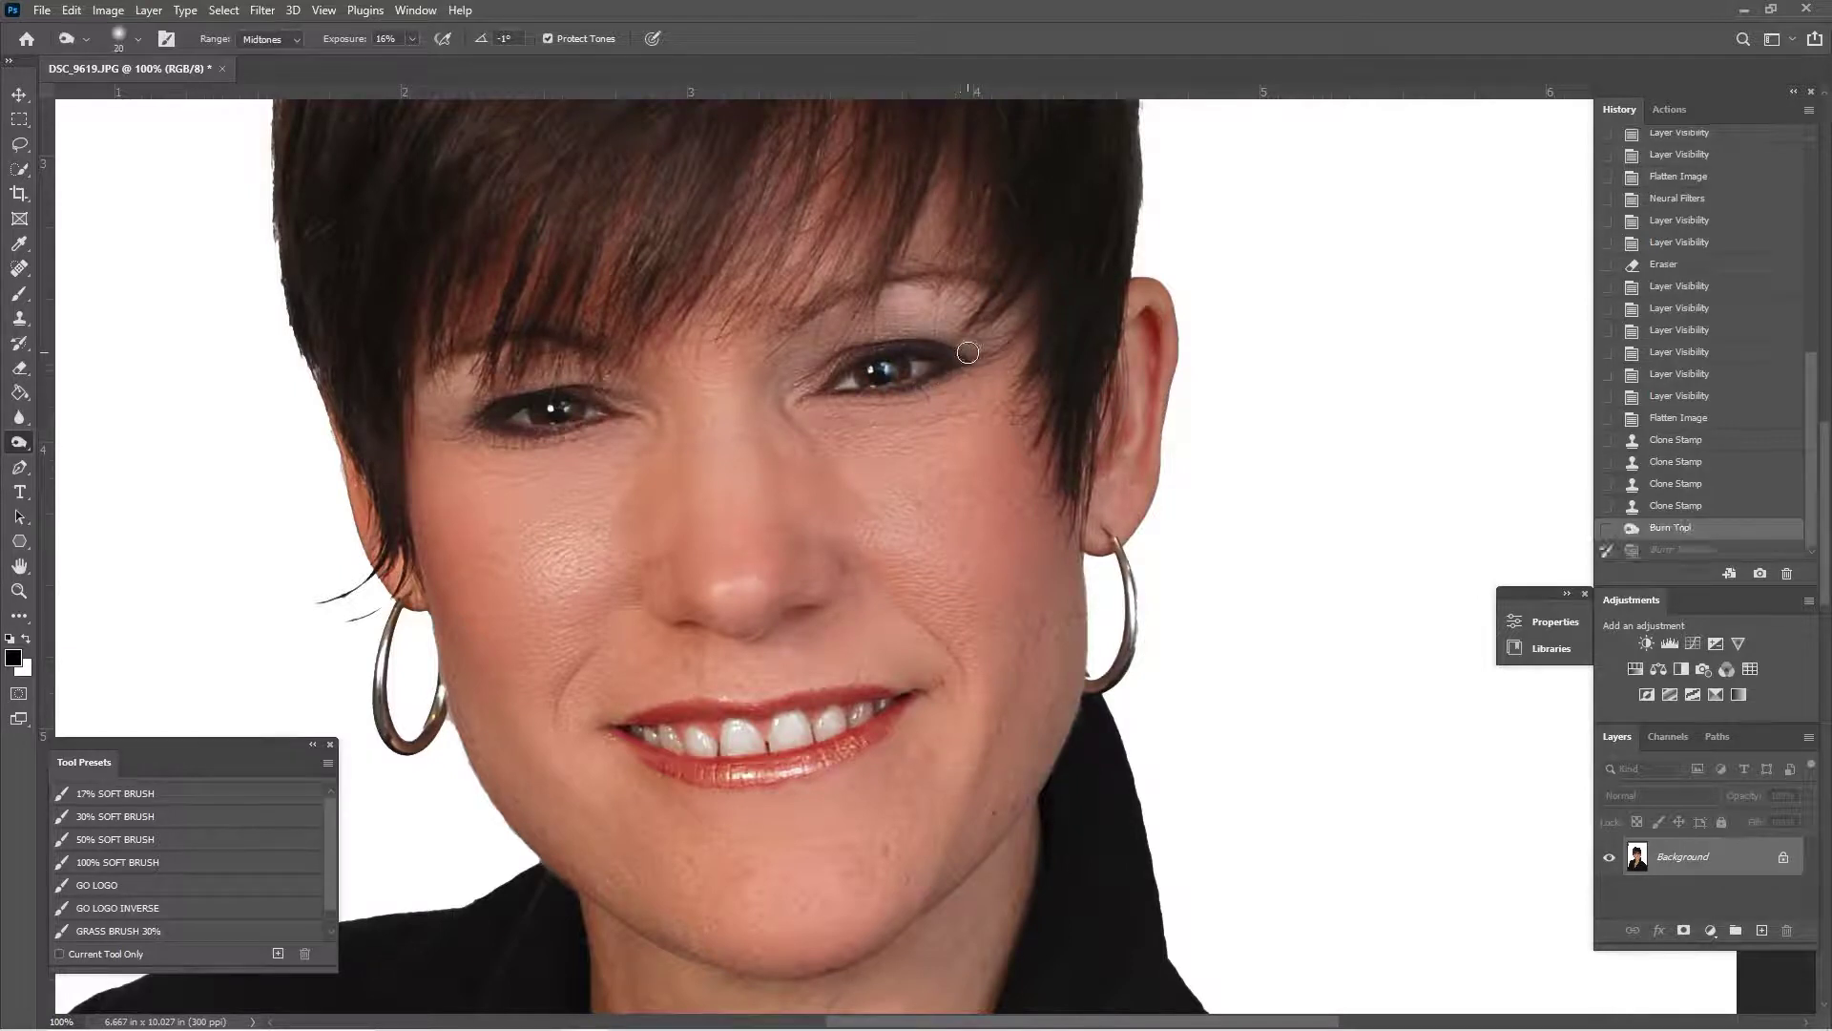
{"action": "key", "text": "bracketright"}
{"action": "key", "text": "bracketright"}
{"action": "mouse_move", "coordinate": [940, 330]}
{"action": "left_mouse_down"}
{"action": "mouse_move", "coordinate": [975, 354]}
{"action": "mouse_move", "coordinate": [918, 329]}
{"action": "mouse_move", "coordinate": [858, 351]}
{"action": "mouse_move", "coordinate": [974, 339]}
{"action": "left_mouse_up"}
{"action": "key", "text": "ctrl+minus"}
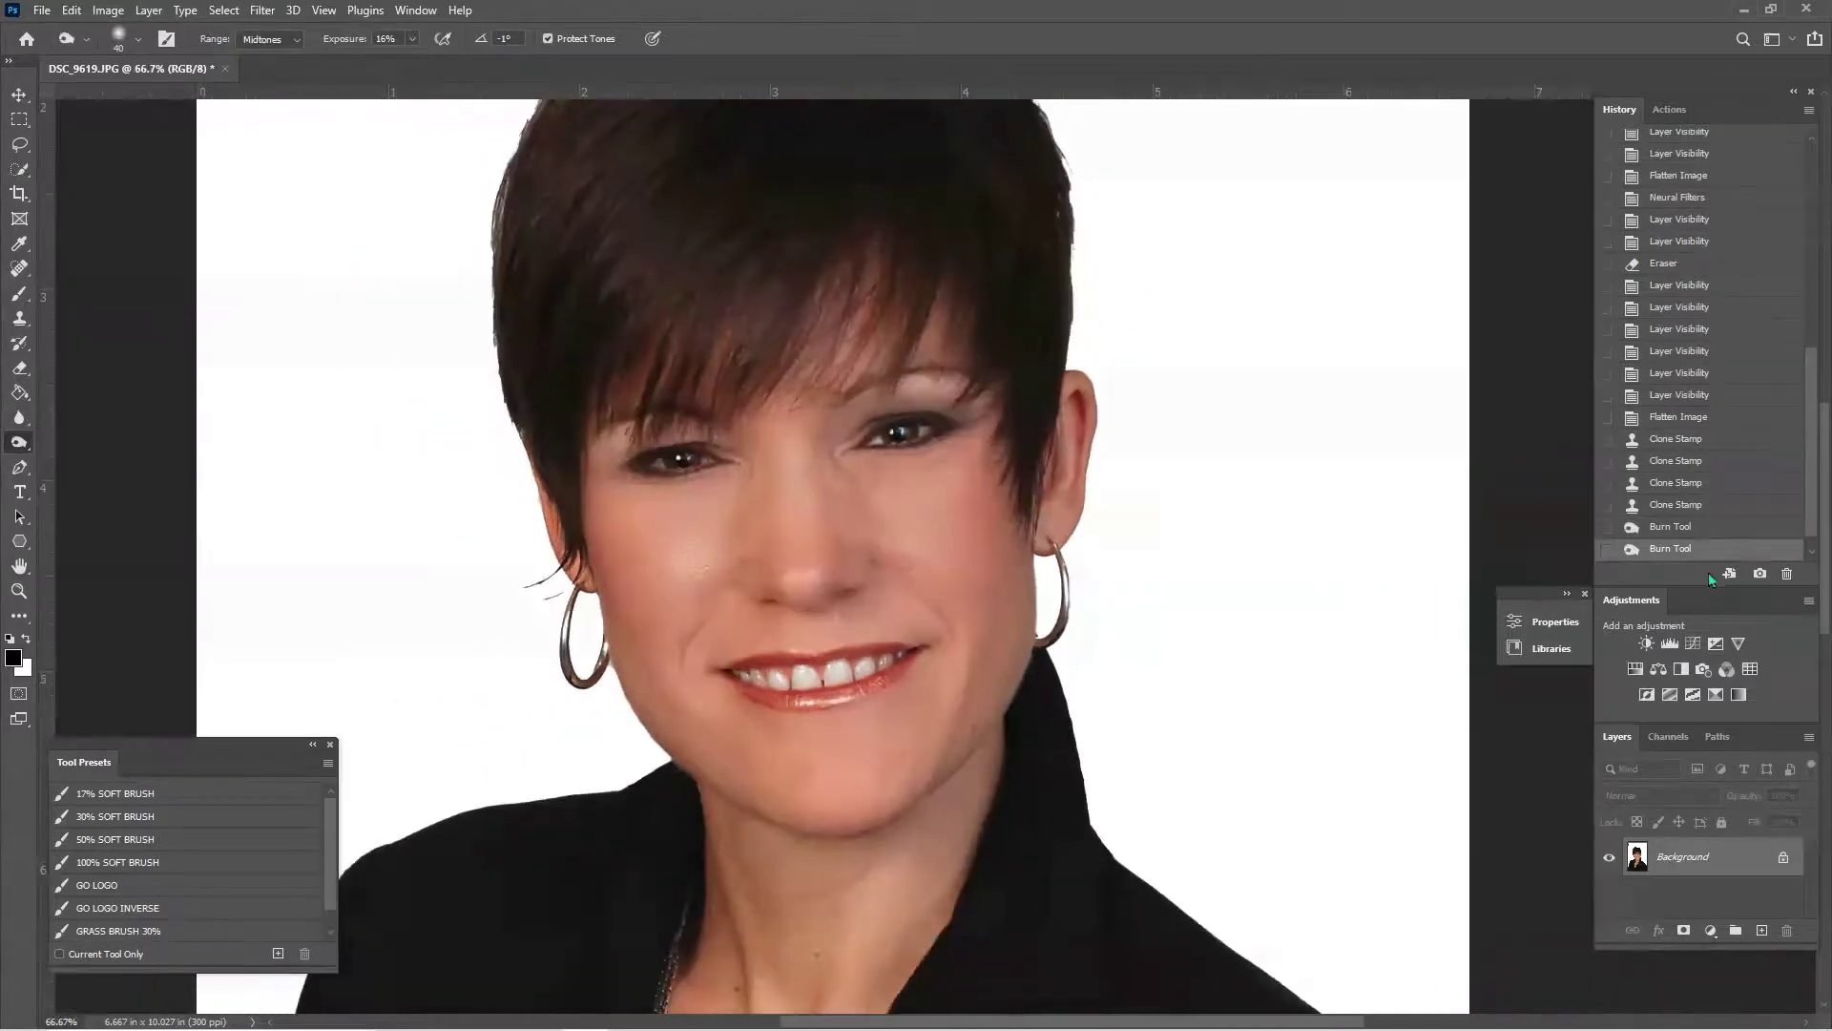
- Revert the burning at the right-hand eye's outer corner by returning to the last Clone Stamp state in the history
{"action": "left_click", "coordinate": [1738, 508]}
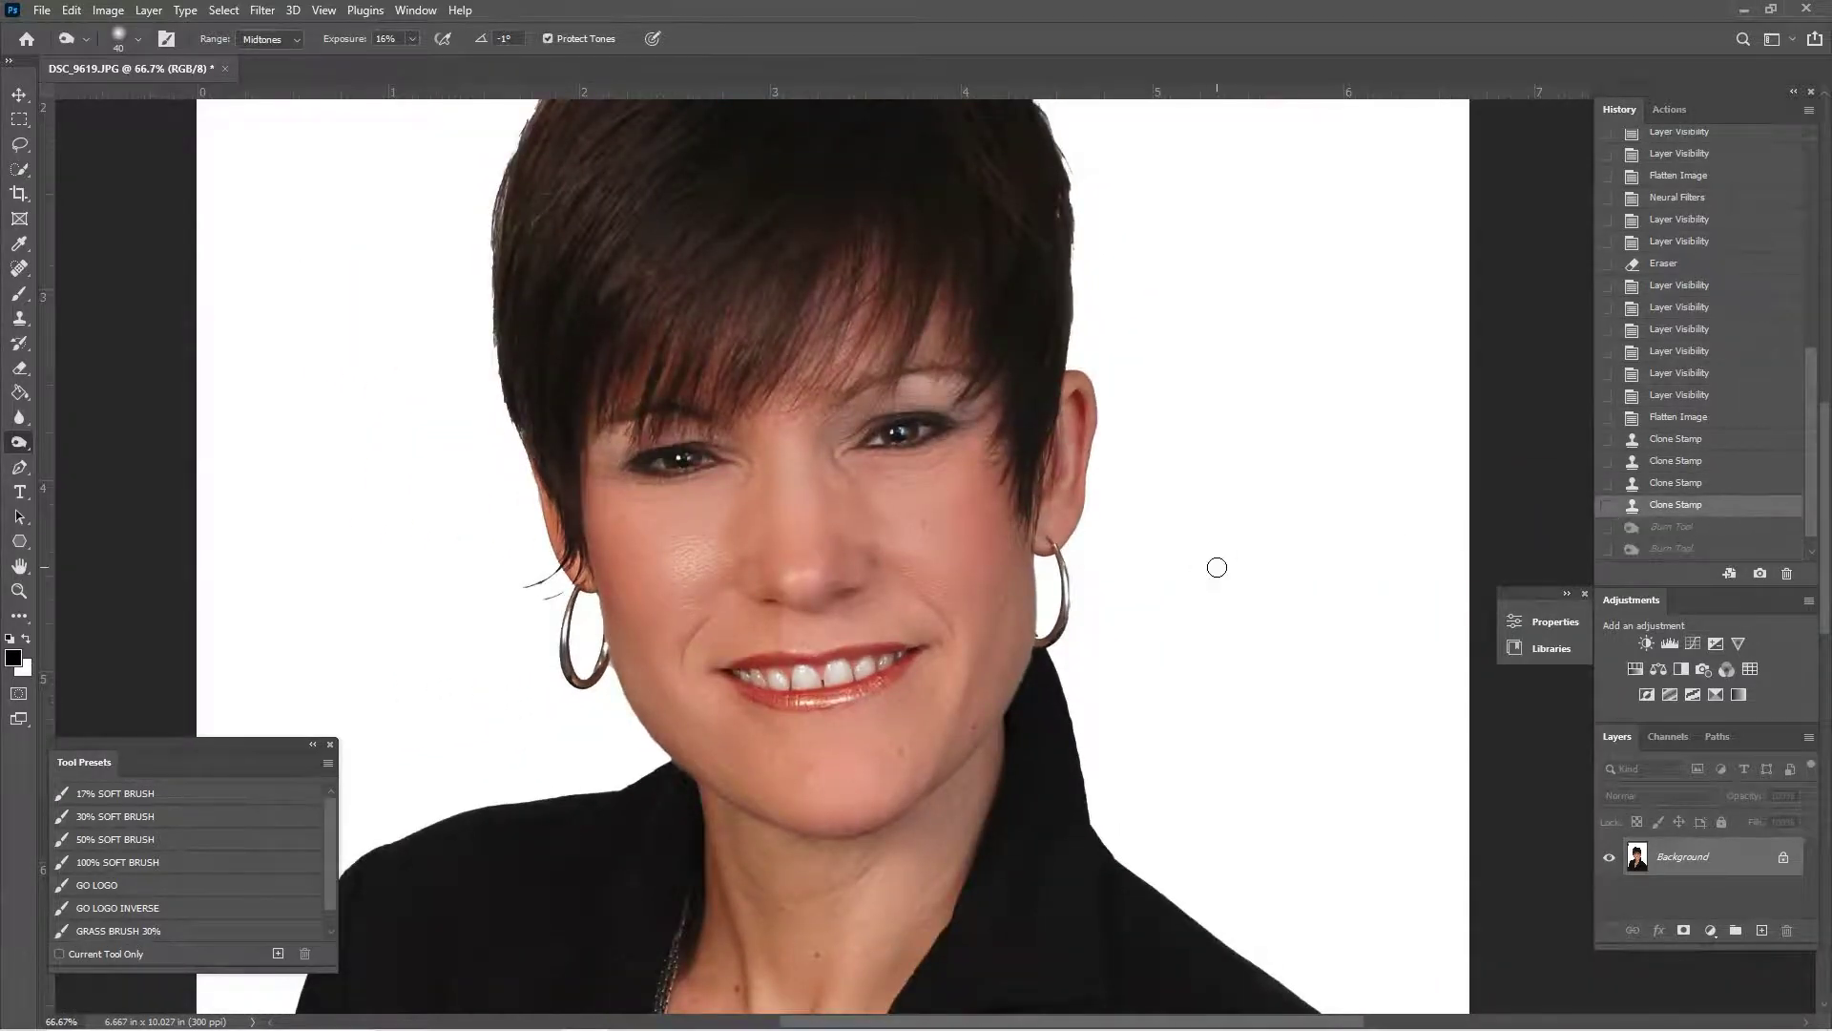
{"action": "key", "text": "ctrl+minus"}
- Run the Sparkle Eyes action on the portrait and reduce the History Brush to size 45
{"action": "left_click", "coordinate": [1669, 107]}
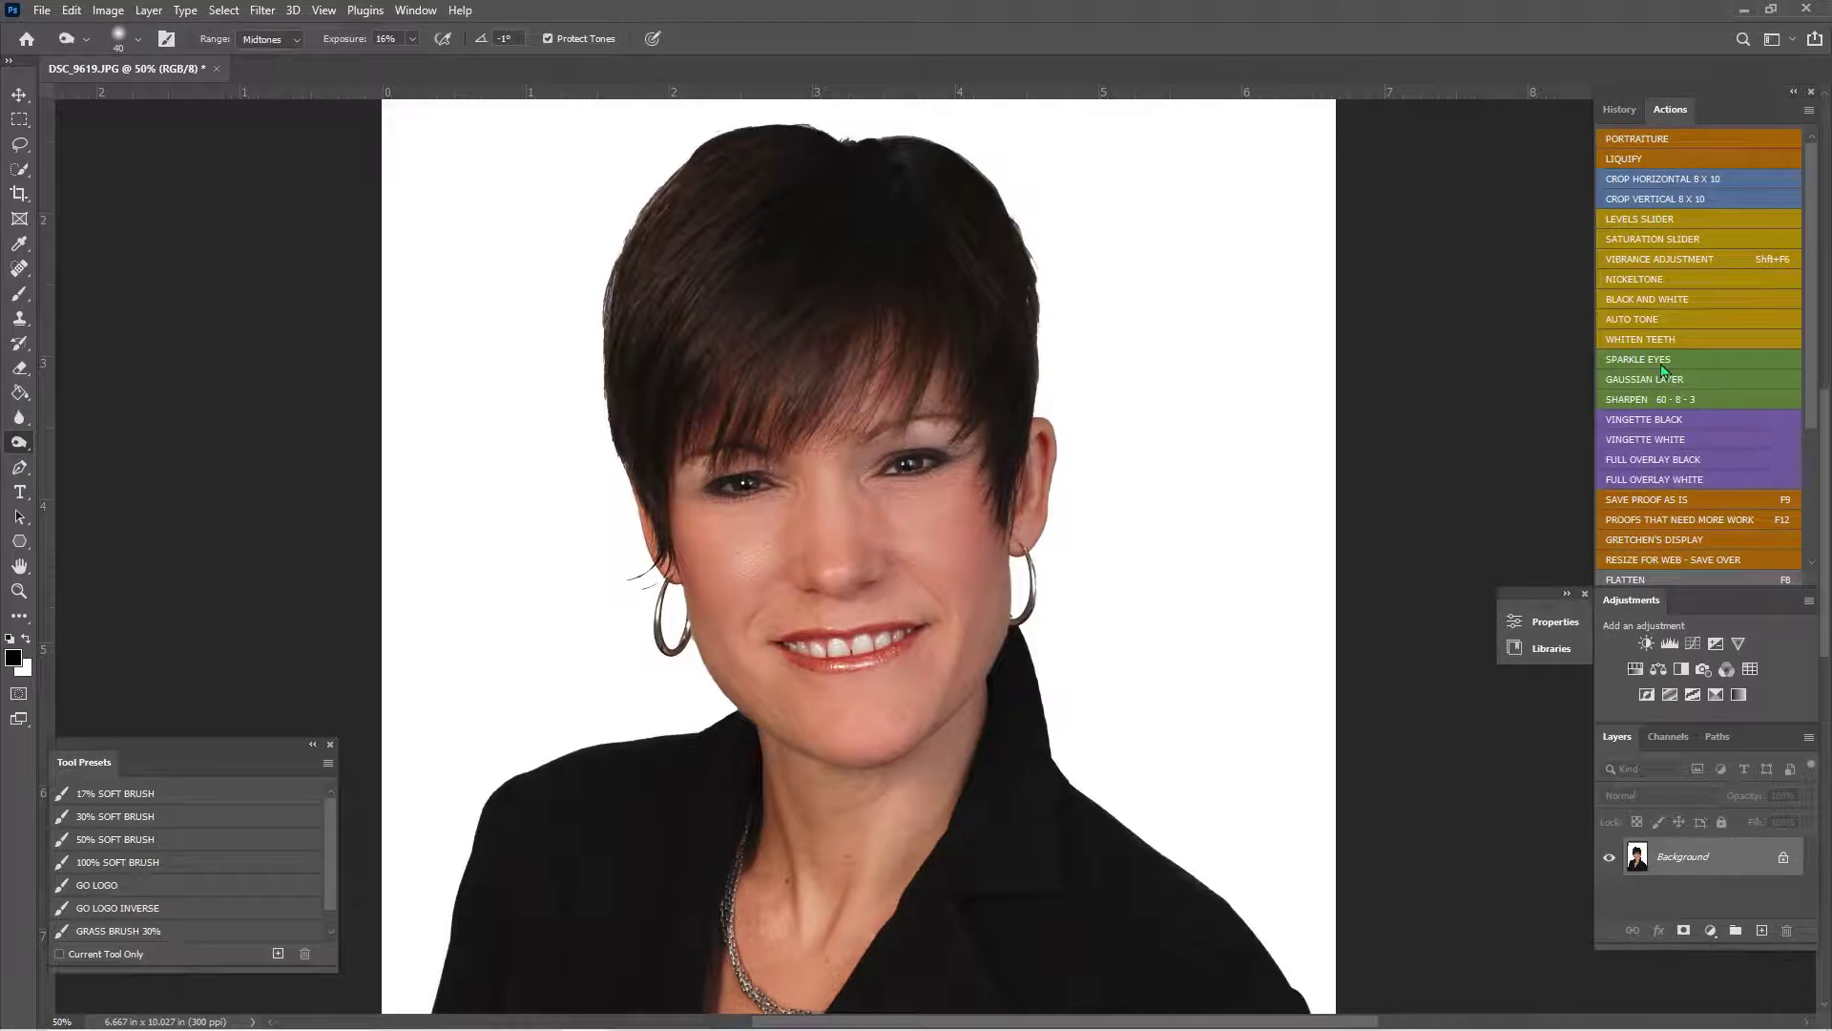
{"action": "key", "text": "y"}
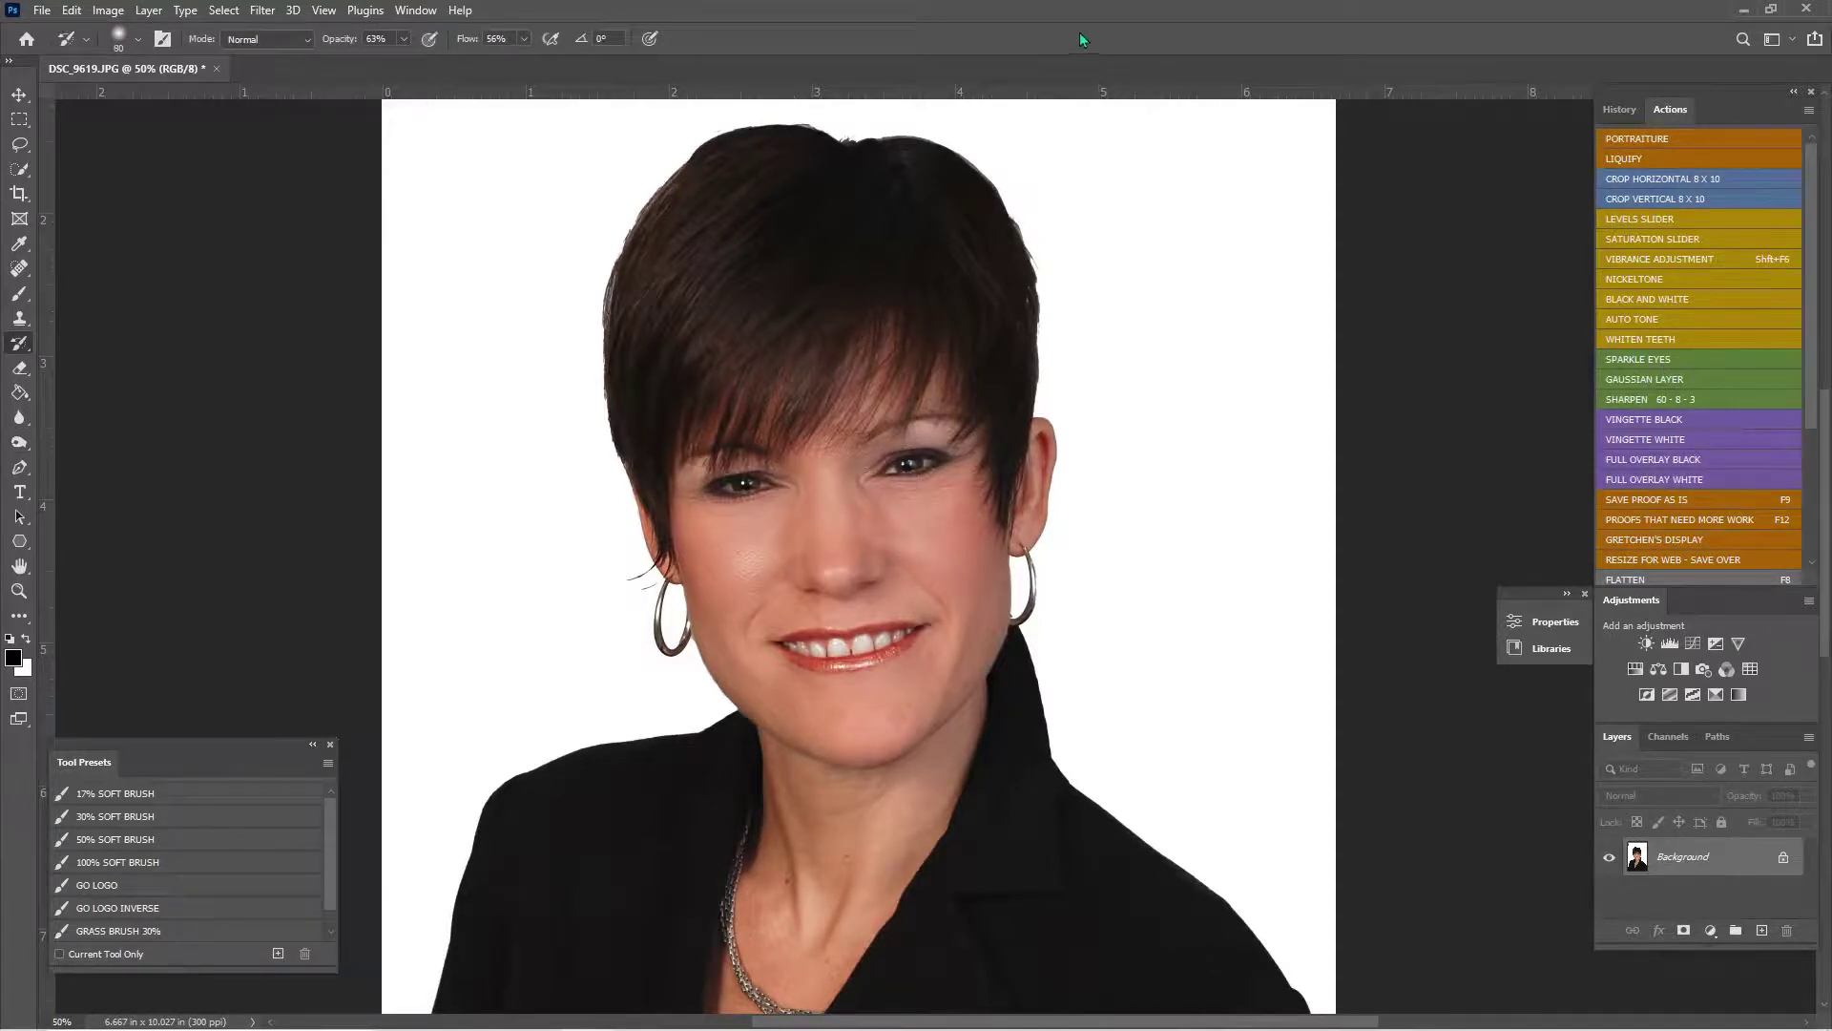
{"action": "key", "text": "ctrl+plus"}
{"action": "key", "text": "ctrl+plus"}
{"action": "key", "text": "bracketleft"}
{"action": "key", "text": "bracketleft"}
{"action": "key", "text": "bracketleft"}
{"action": "key", "text": "bracketleft"}
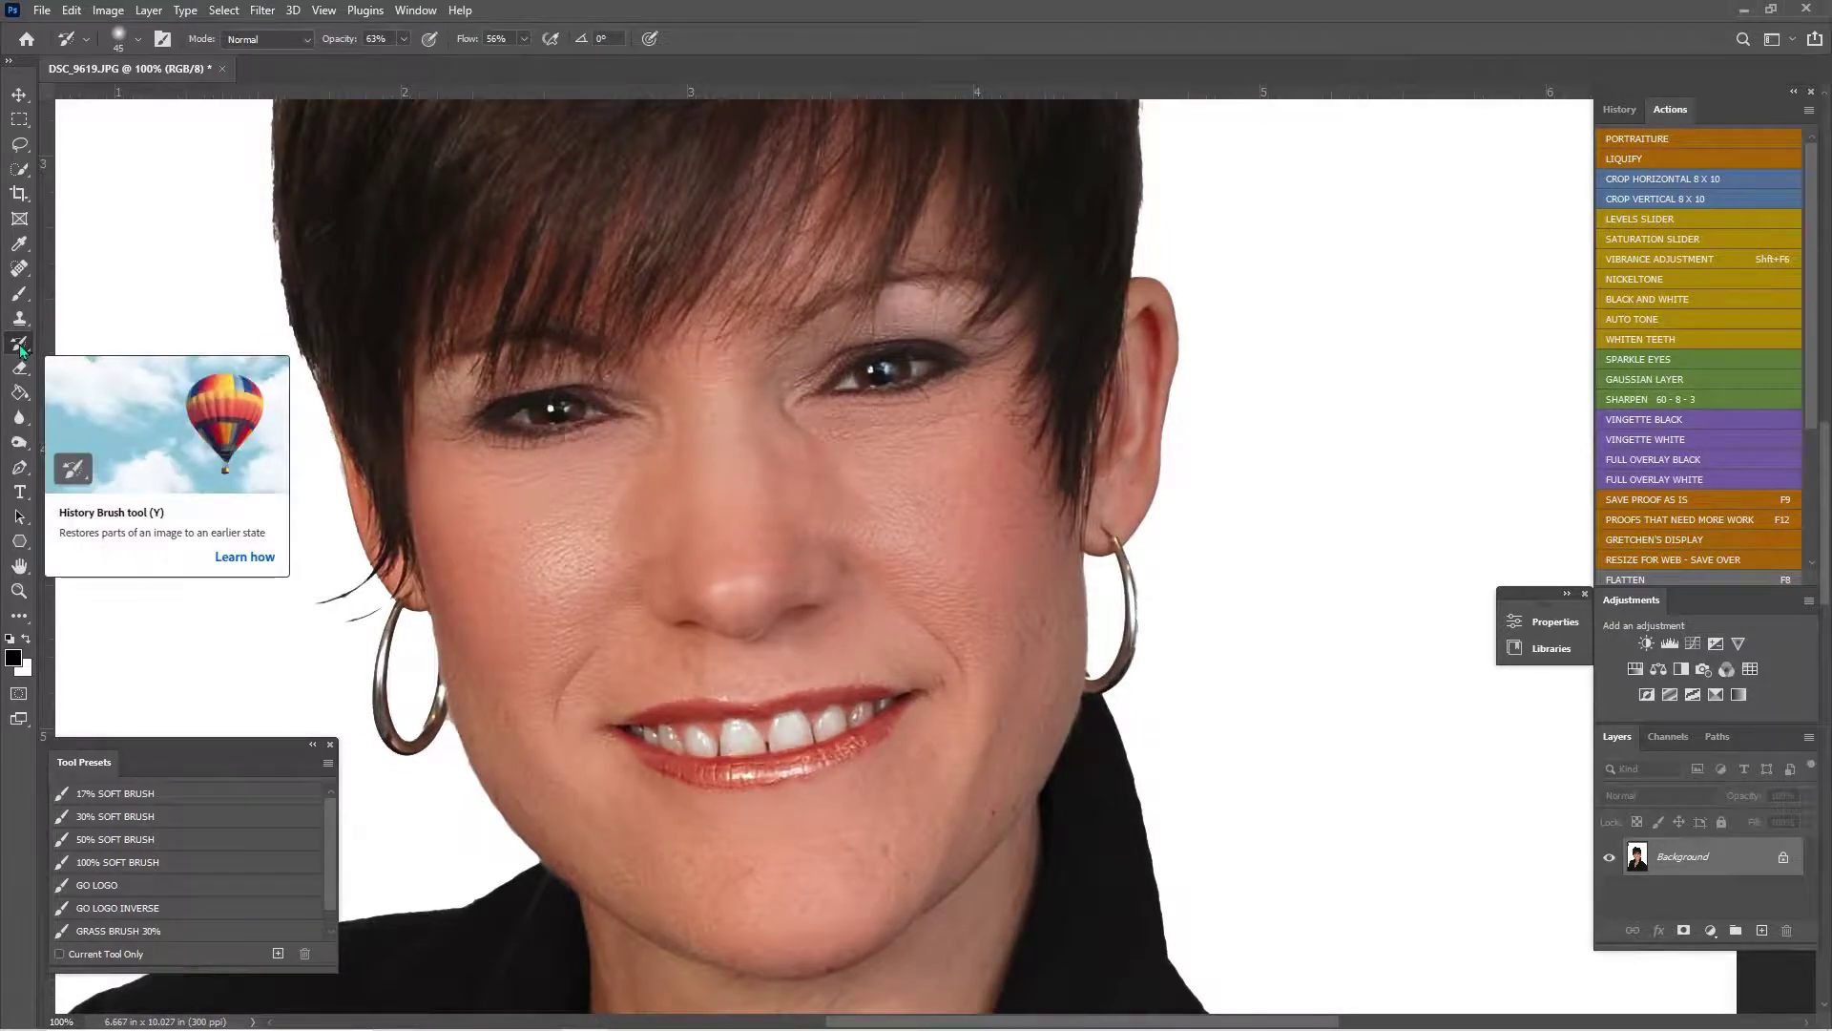
- Set the second Unsharp Mask history state as the History Brush source and paint the sharpening over both eyes
{"action": "left_click", "coordinate": [1621, 110]}
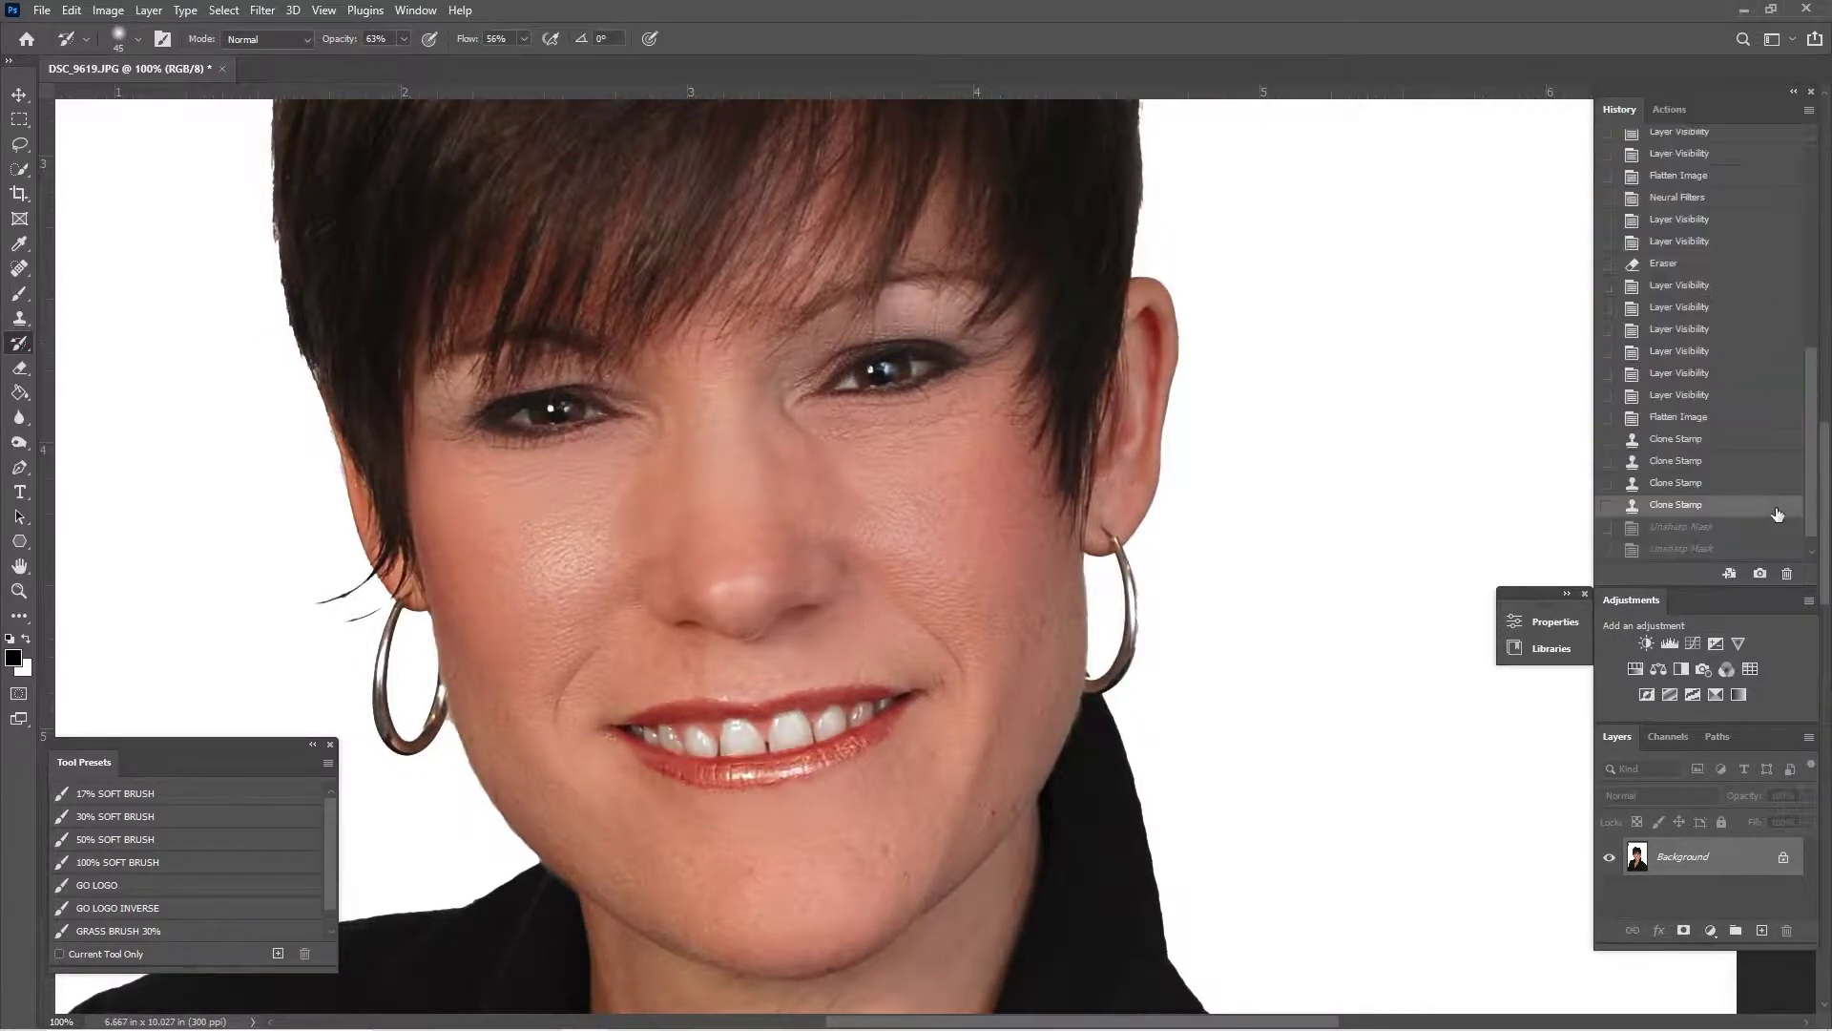
{"action": "scroll", "coordinate": [1742, 516], "scroll_direction": "down", "scroll_amount": 1}
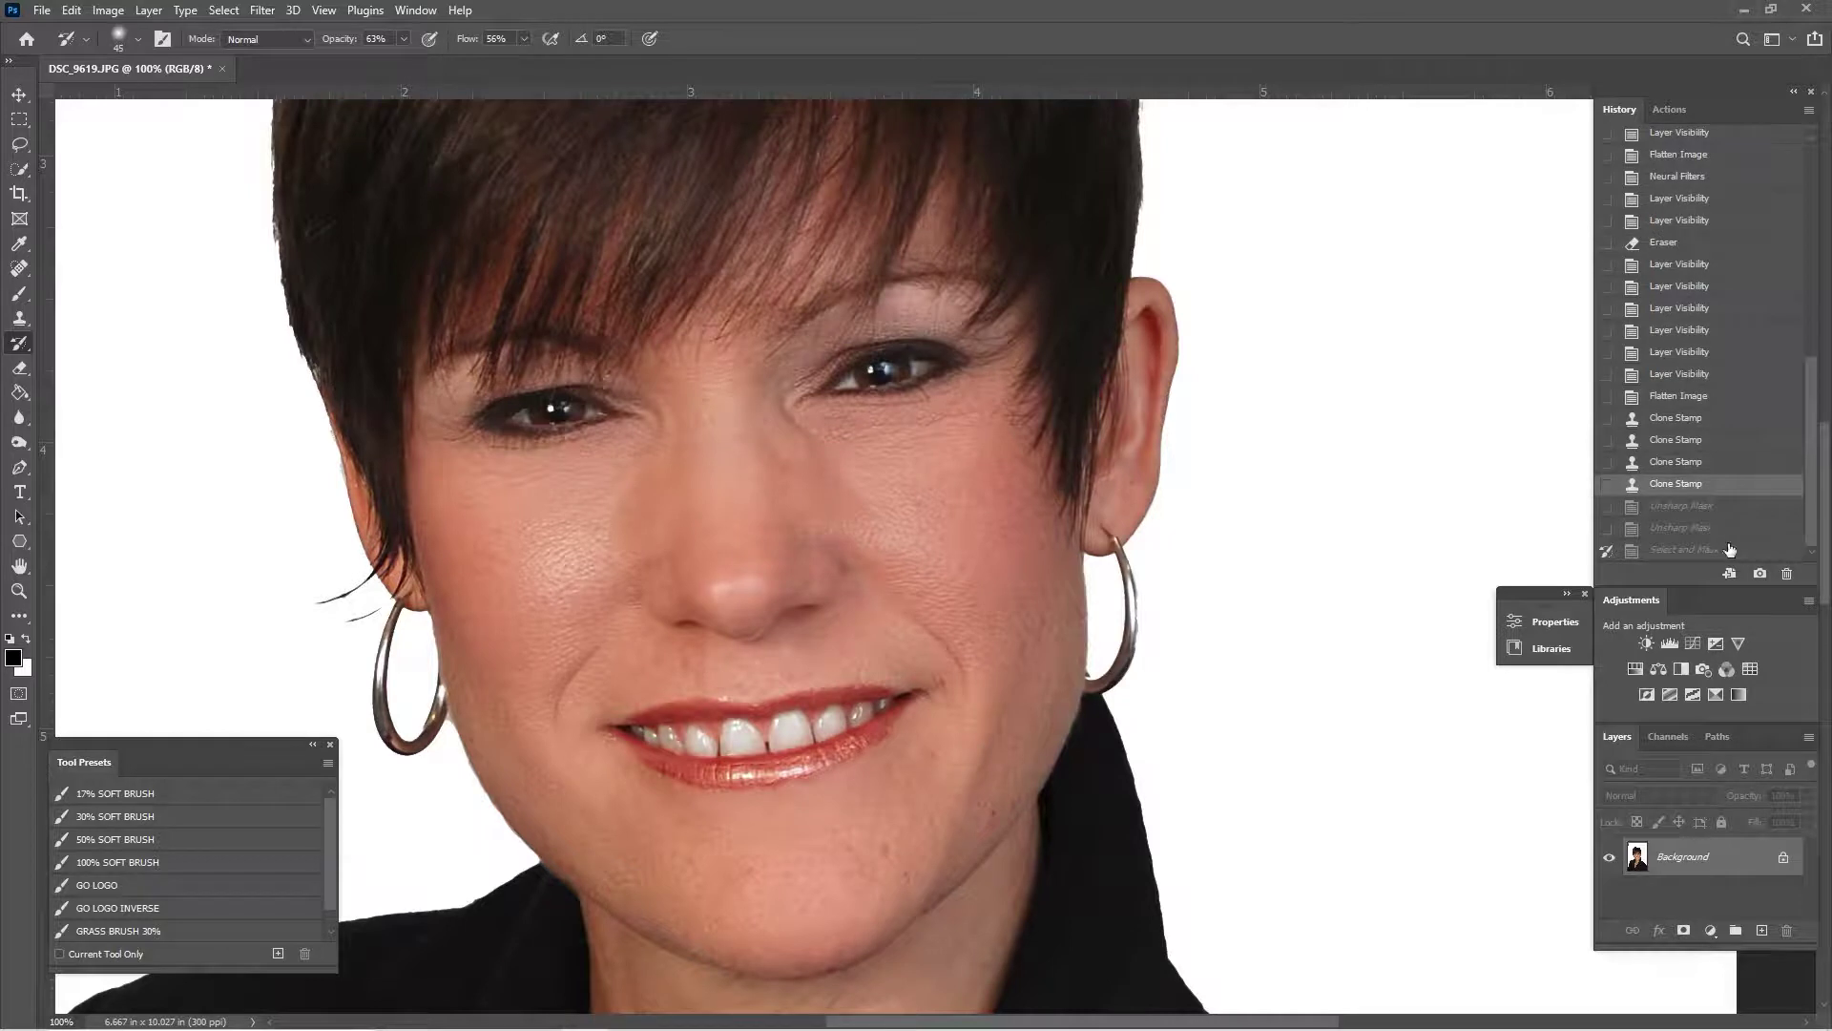
{"action": "left_click", "coordinate": [1607, 485]}
{"action": "left_click", "coordinate": [1608, 529]}
{"action": "left_click", "coordinate": [1670, 111]}
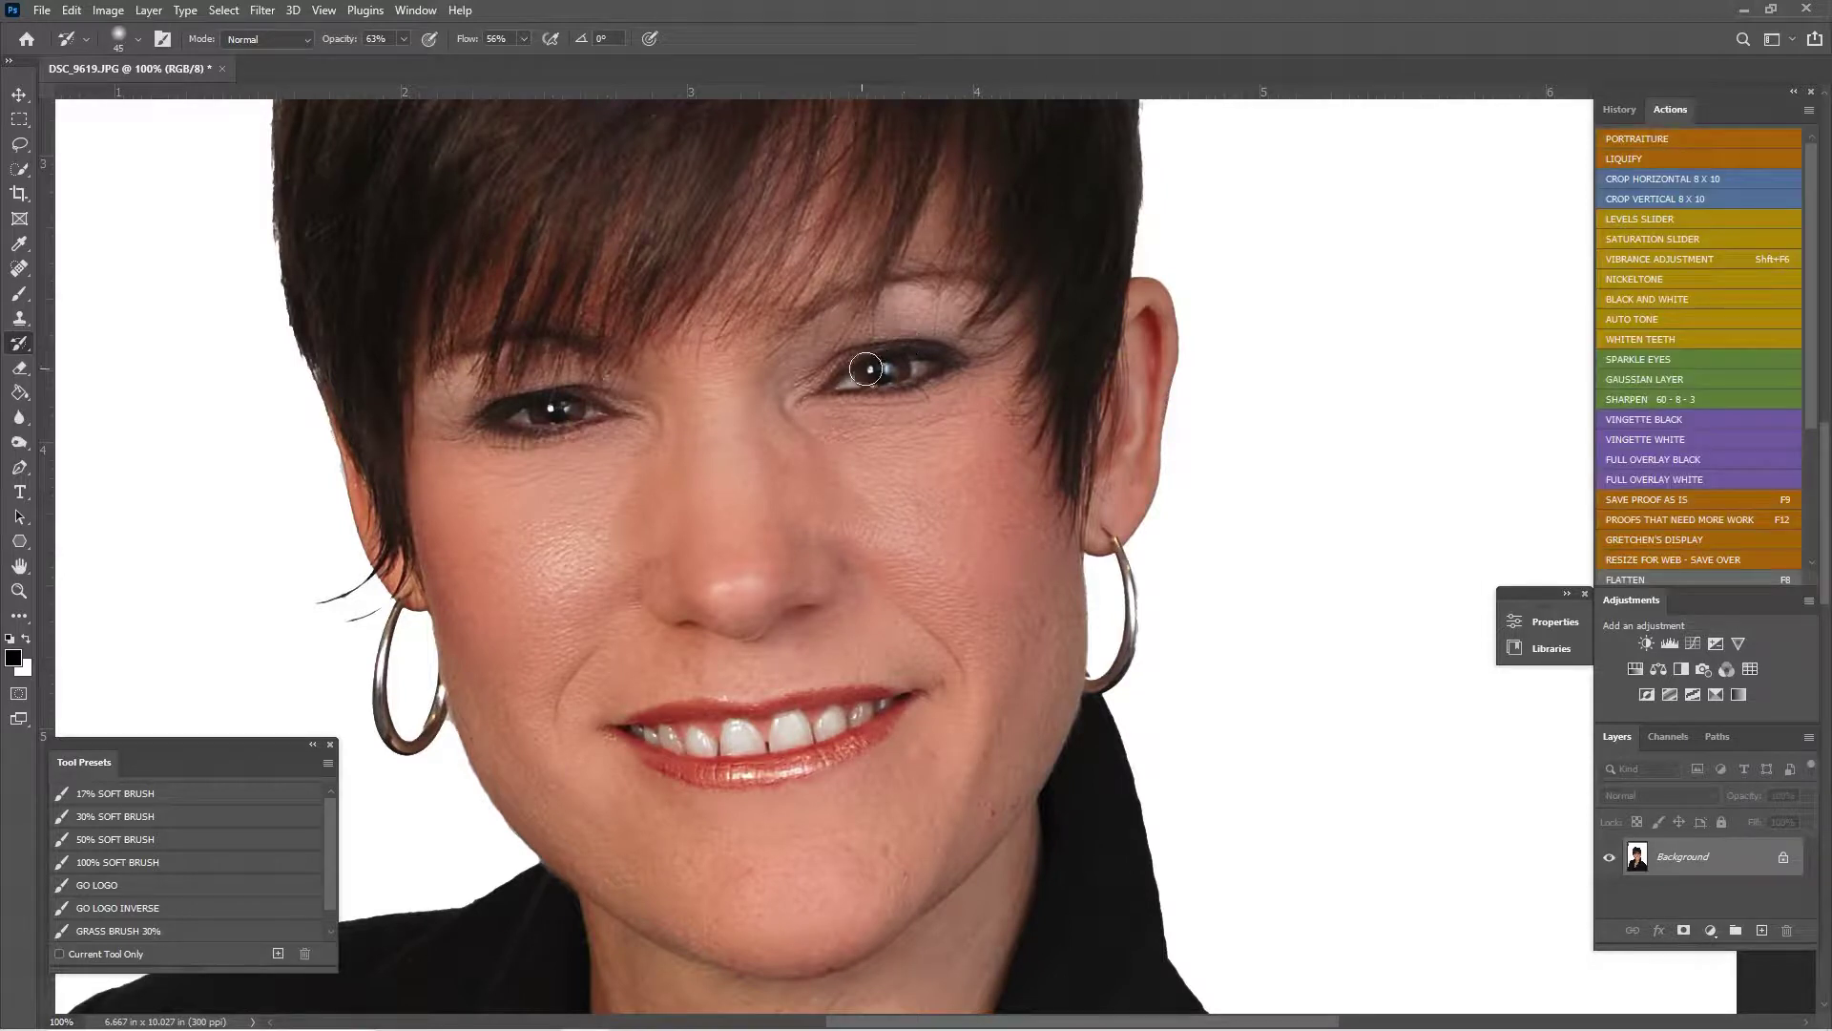
{"action": "mouse_move", "coordinate": [590, 411]}
{"action": "left_mouse_down"}
{"action": "mouse_move", "coordinate": [563, 413]}
{"action": "mouse_move", "coordinate": [592, 405]}
{"action": "left_mouse_up"}
- Undo the last History Brush stroke, set the brush opacity to 26% and repaint the sharpening over the eyes
{"action": "left_click", "coordinate": [1619, 110]}
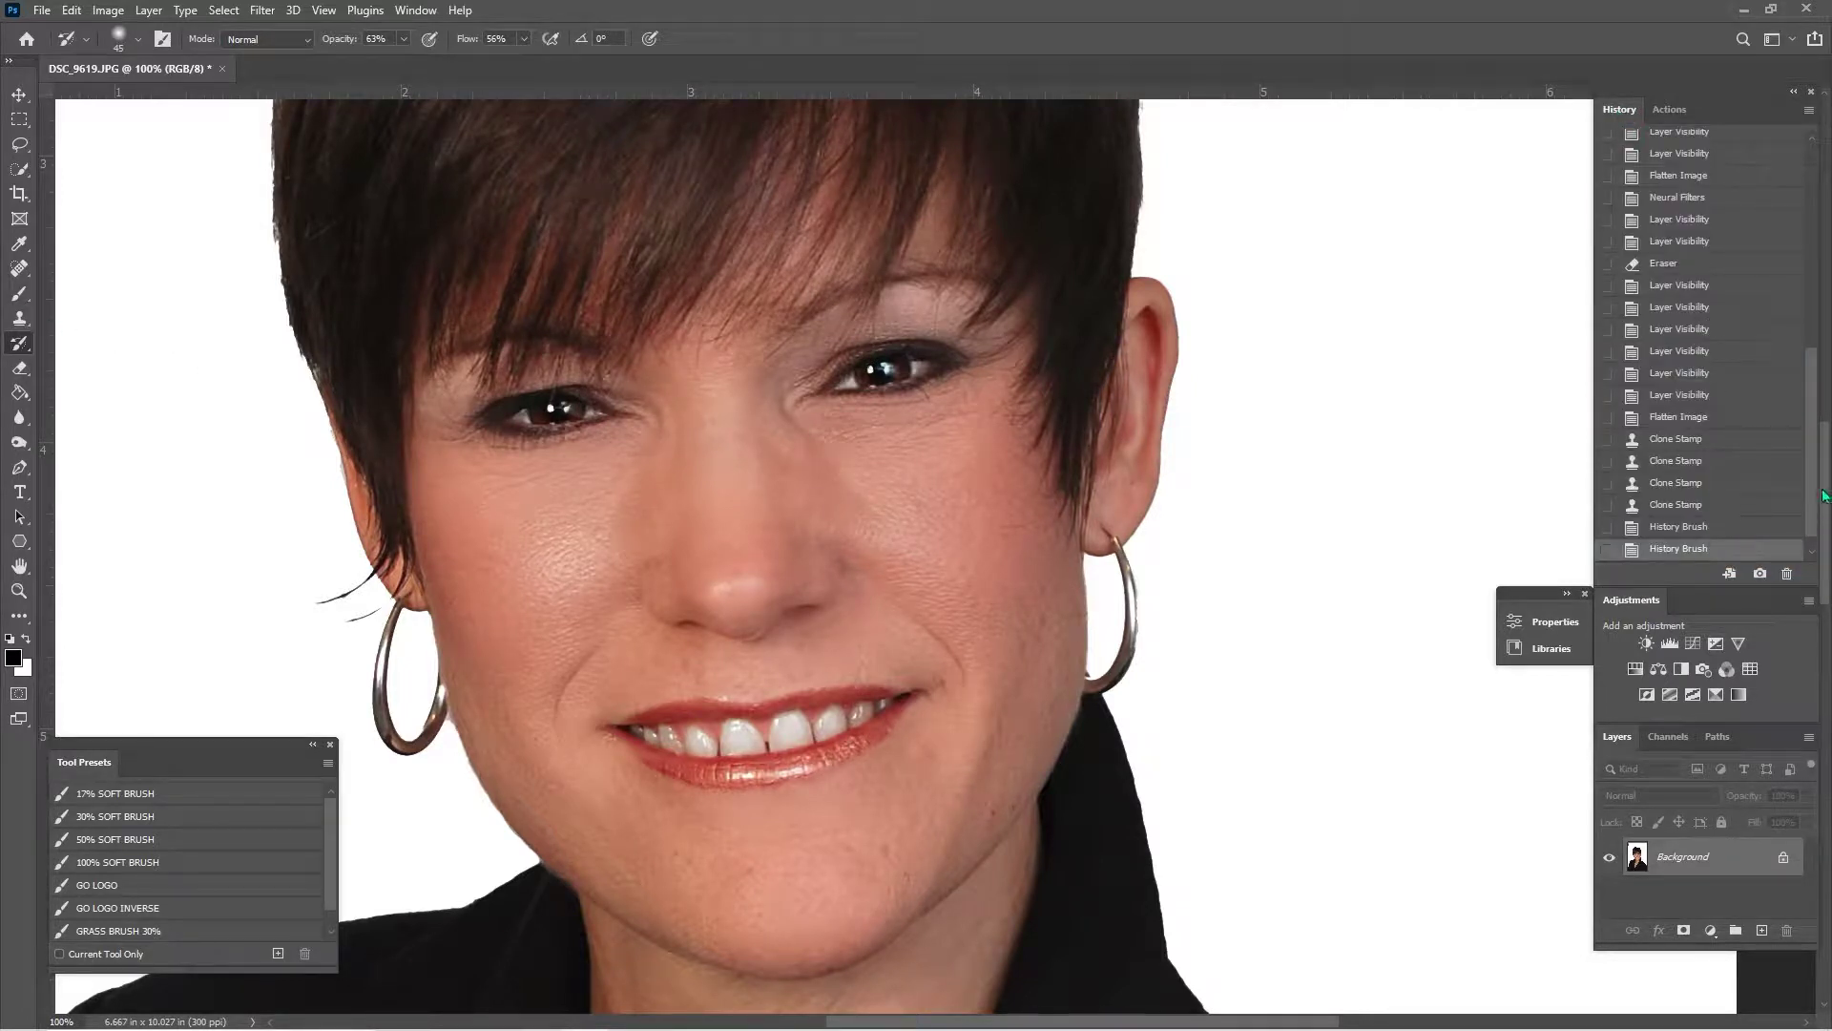
{"action": "left_click", "coordinate": [1750, 505]}
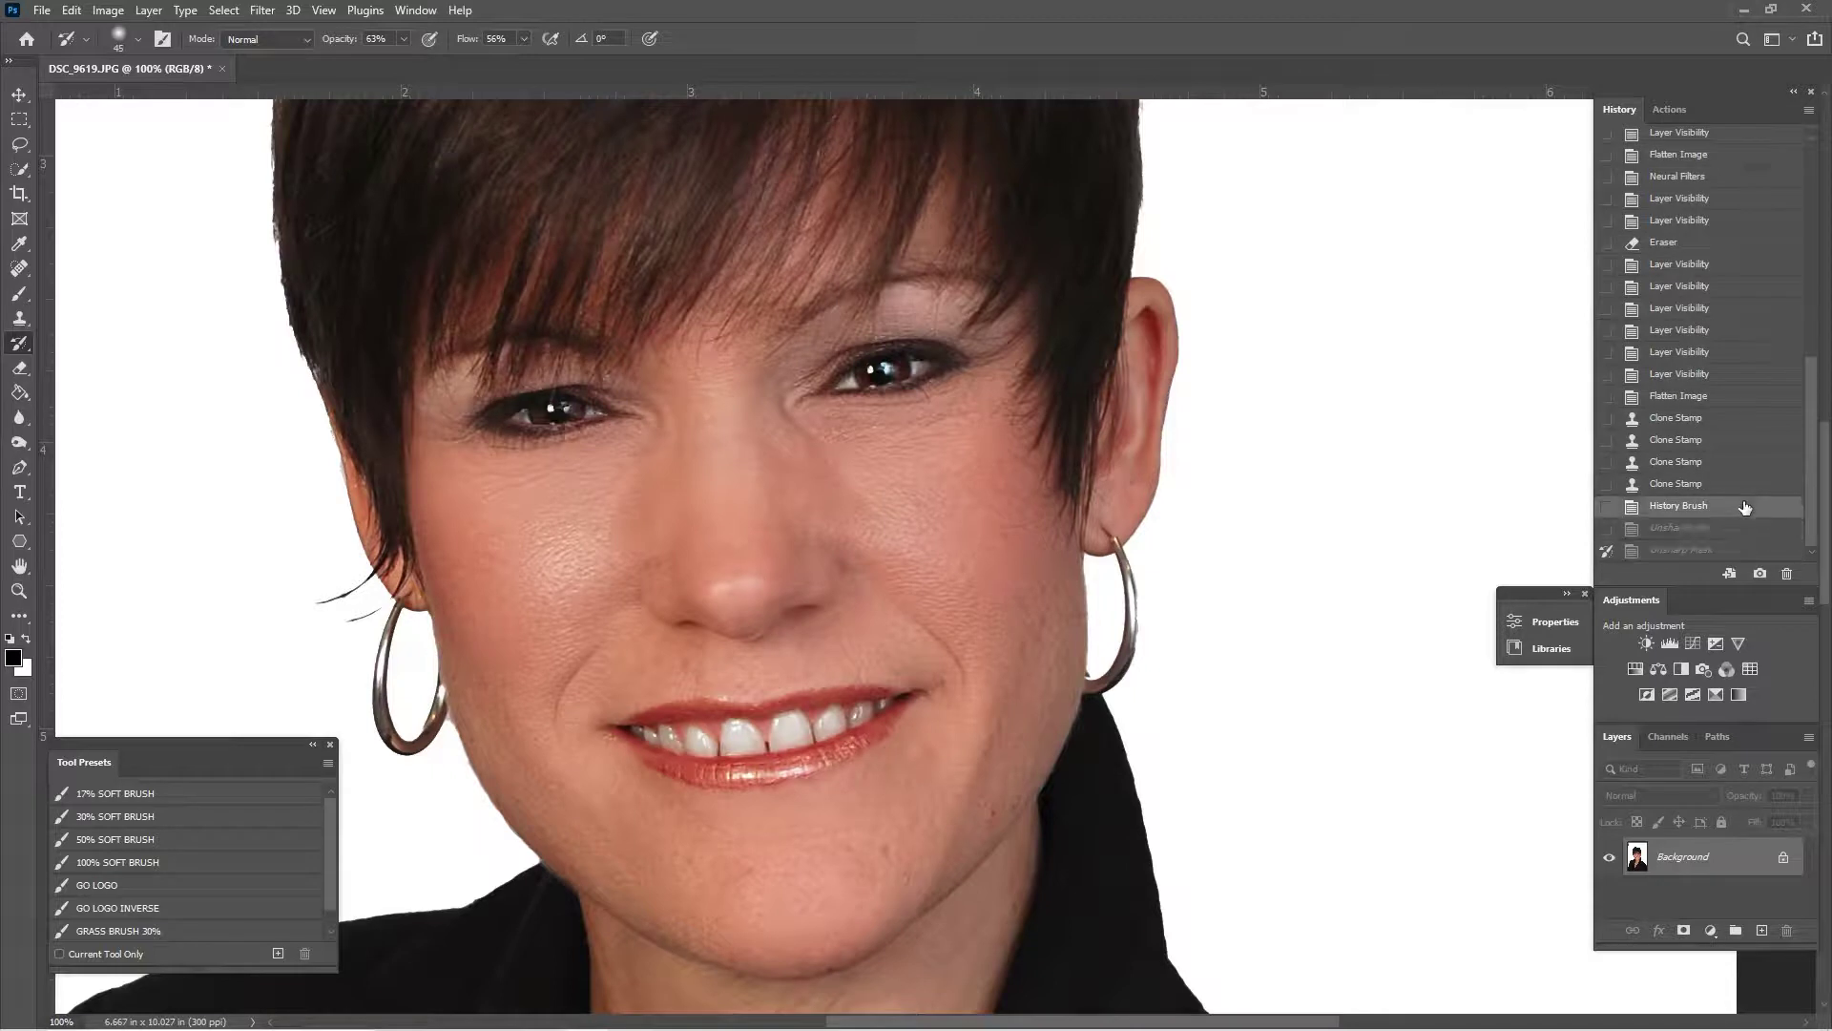
{"action": "left_click", "coordinate": [1670, 110]}
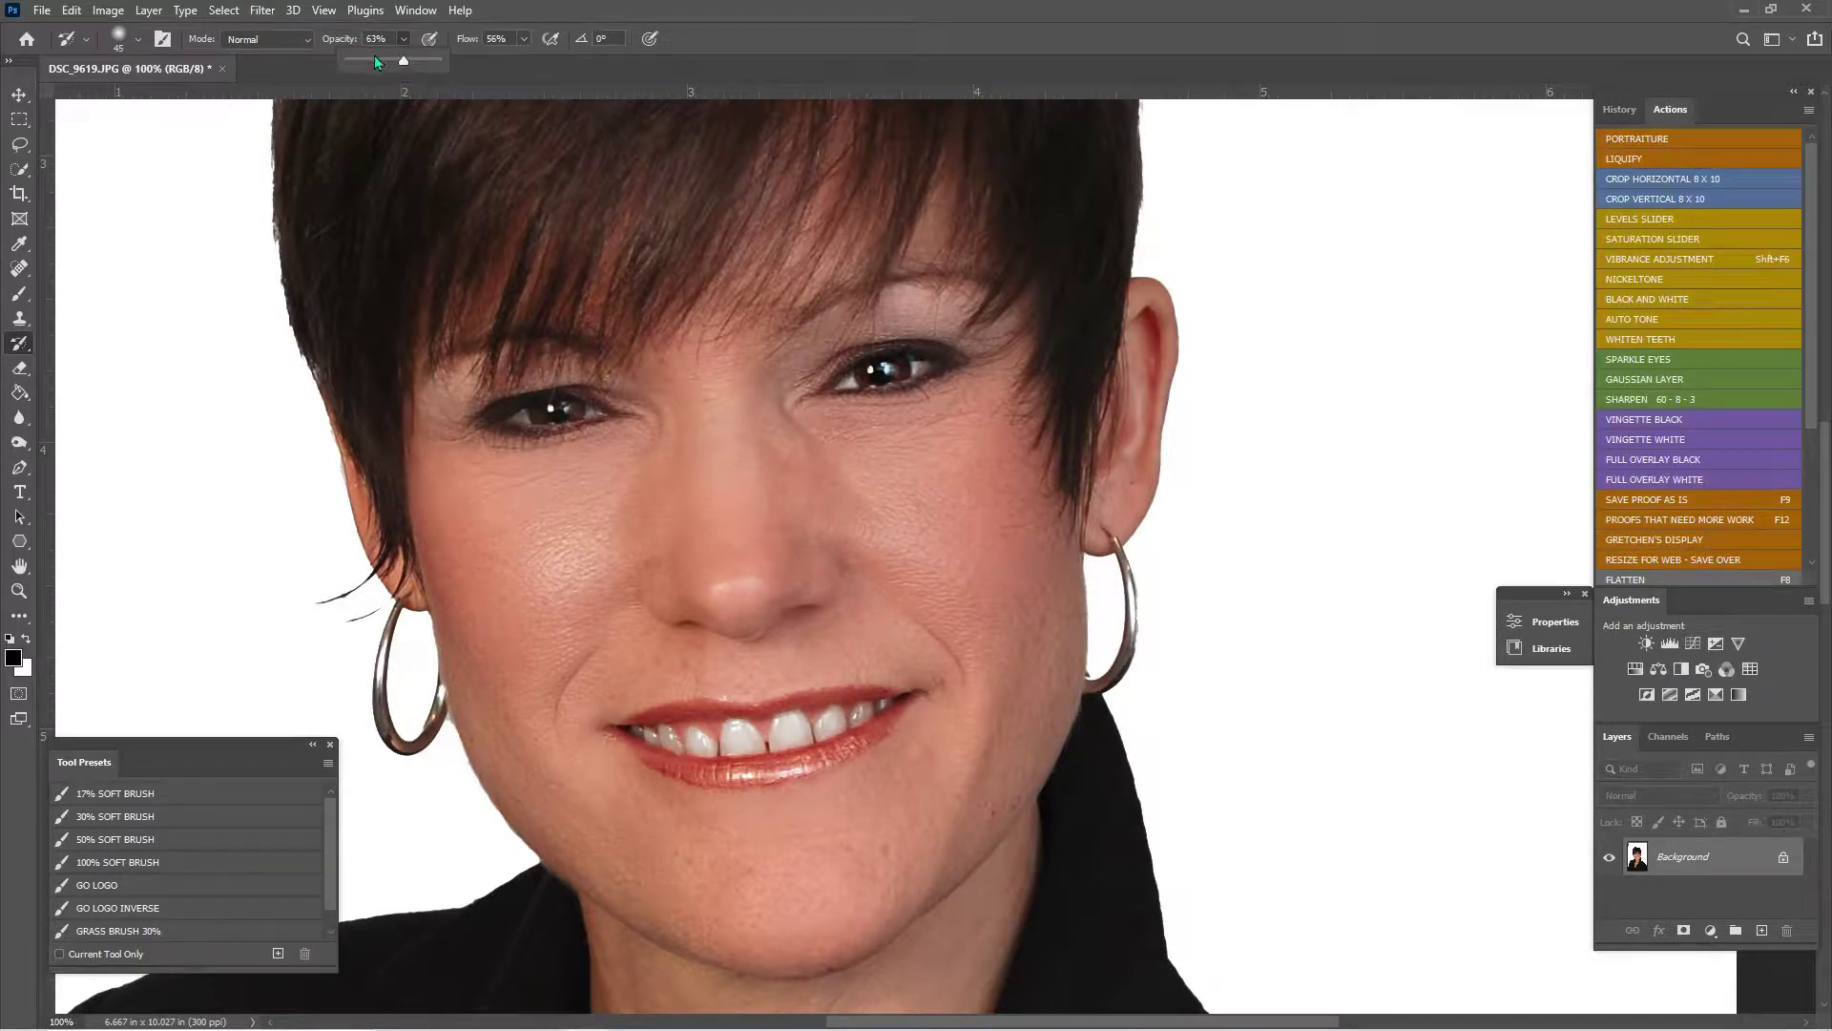
{"action": "left_click_drag", "start_coordinate": [371, 69], "coordinate": [370, 67]}
{"action": "key", "text": "ctrl+minus"}
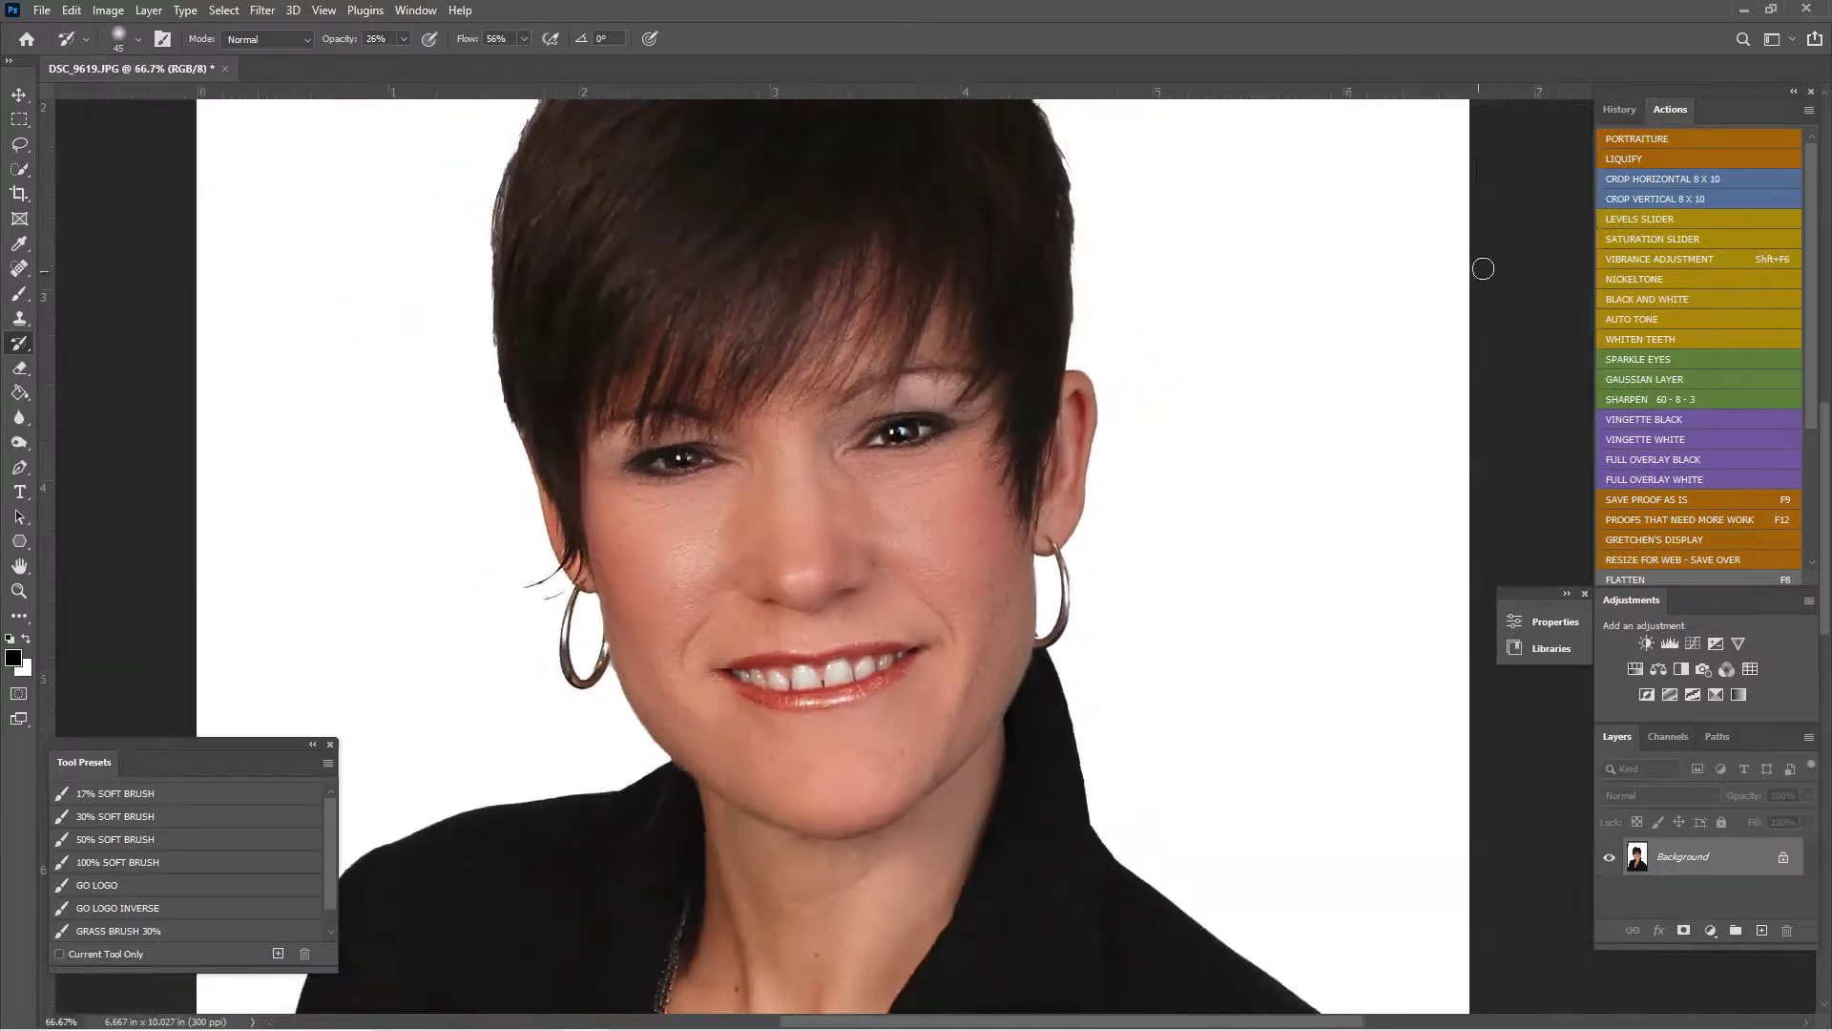
- Revert all the History Brush eye sharpening by going back to the last Clone Stamp state in the history
{"action": "left_click", "coordinate": [1619, 109]}
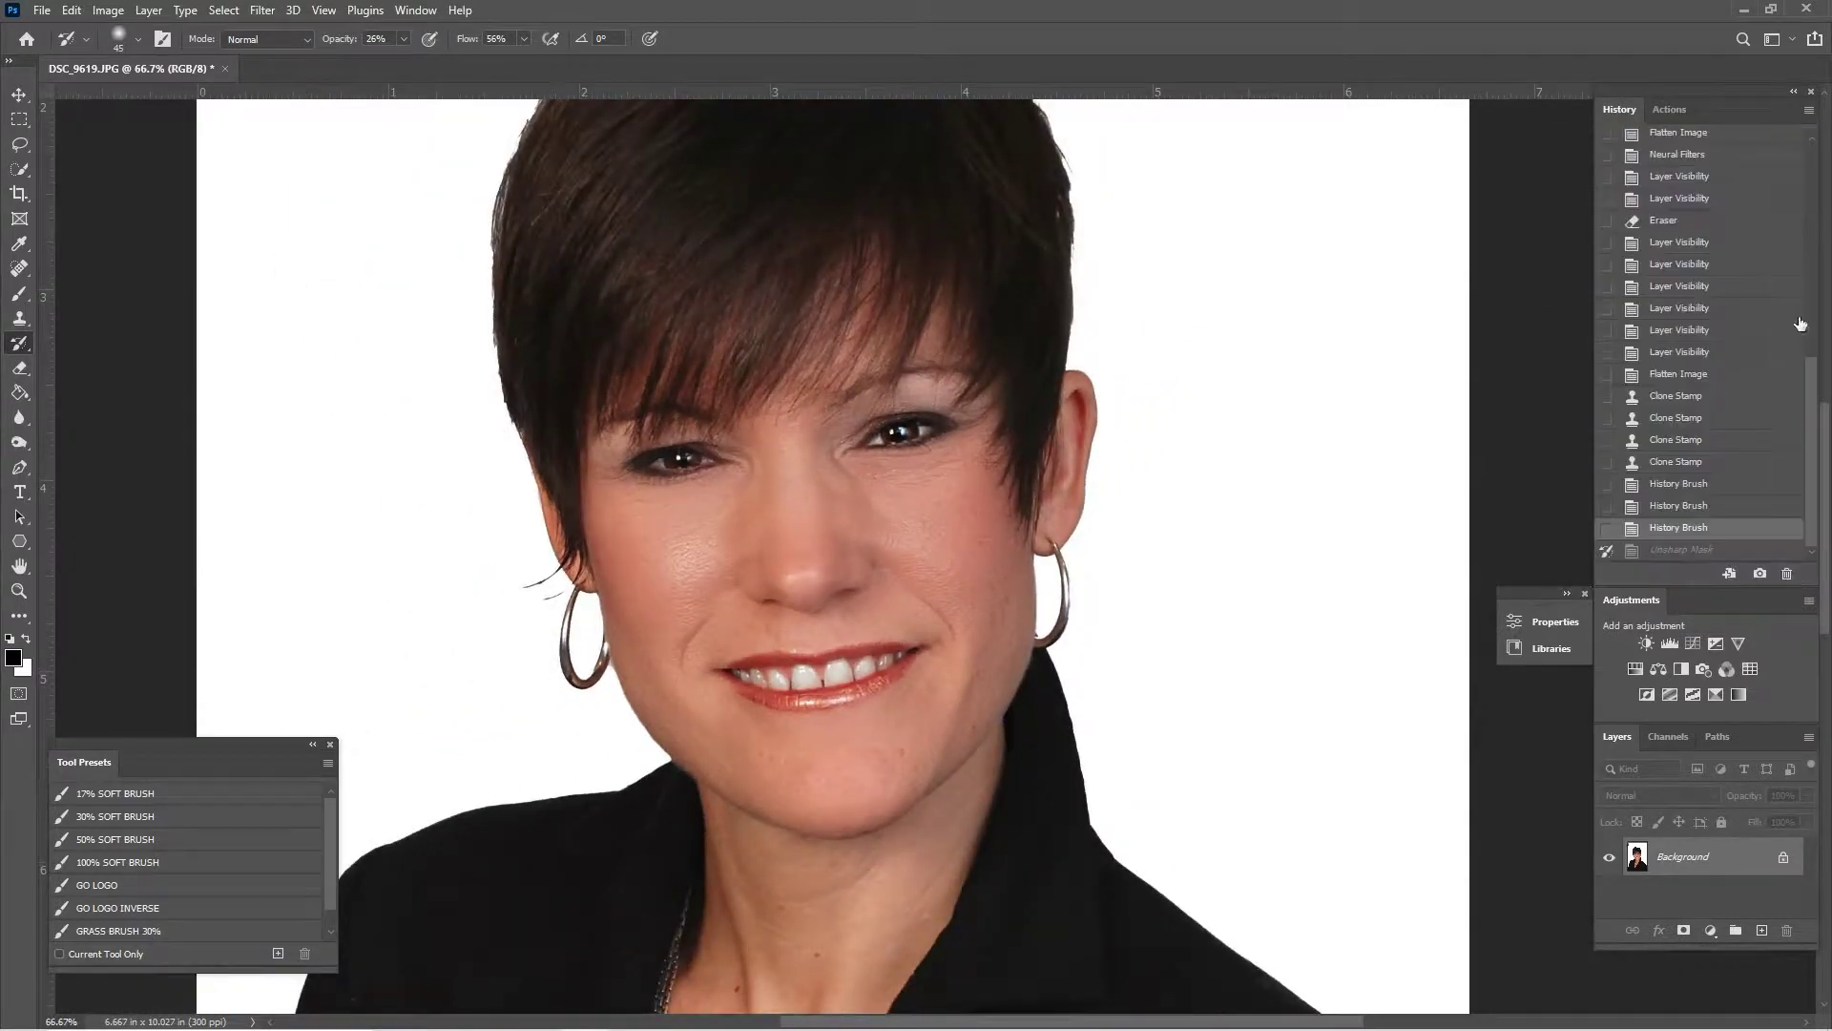
{"action": "left_click", "coordinate": [1726, 508]}
{"action": "left_click", "coordinate": [1735, 461]}
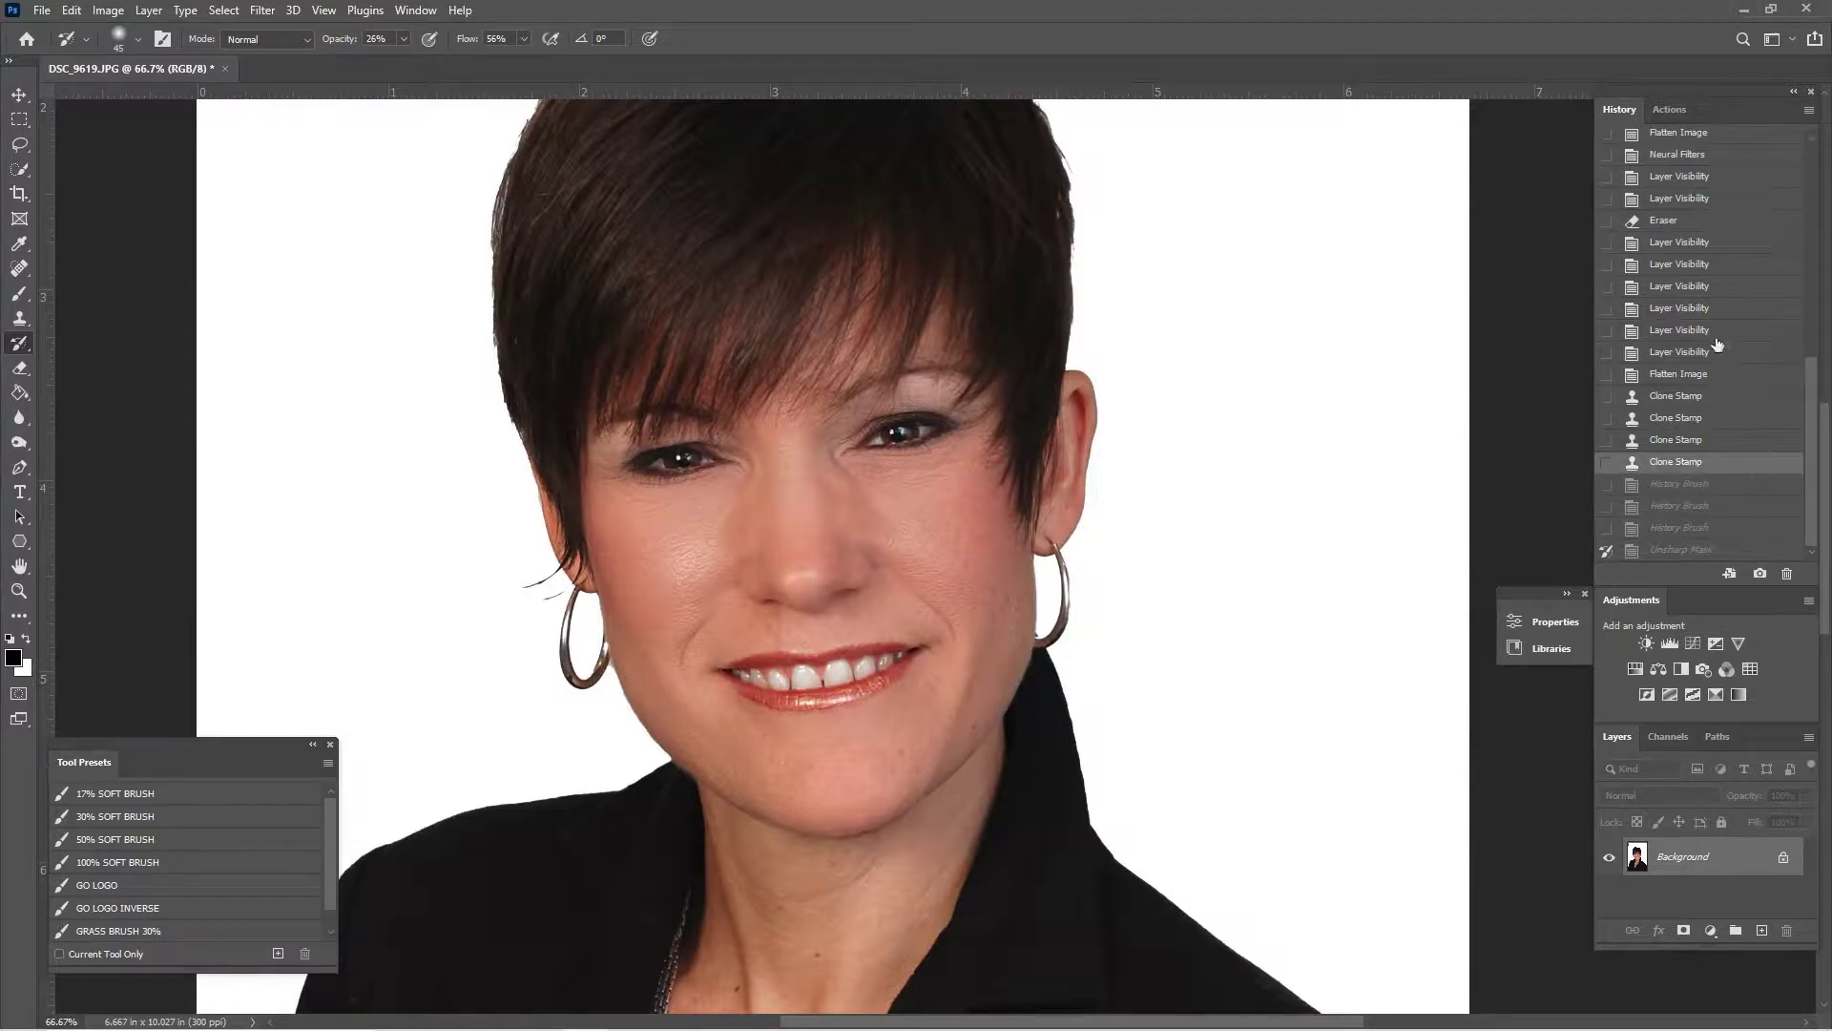
{"action": "left_click", "coordinate": [1670, 109]}
{"action": "key", "text": "ctrl+plus"}
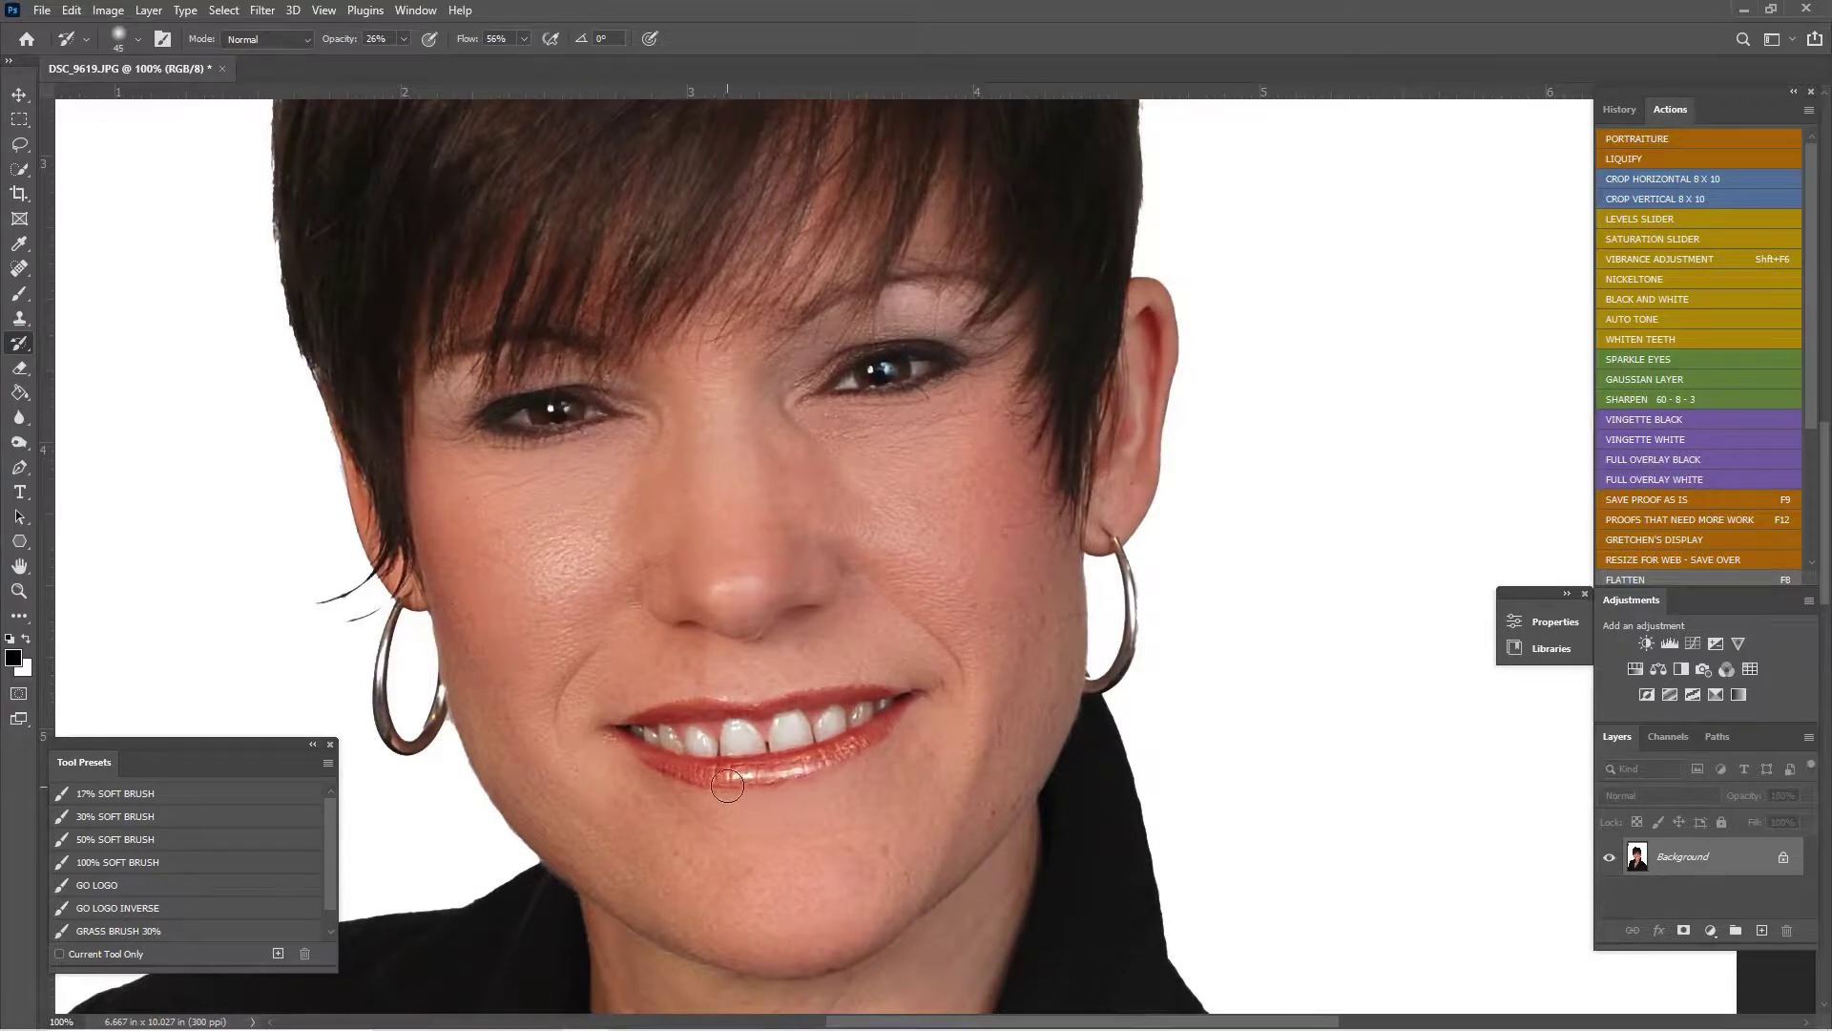
- Set up a portrait crop of 8 in by 10 in at 300 px/in
{"action": "key", "text": "ctrl+minus"}
{"action": "key", "text": "ctrl+minus"}
{"action": "key", "text": "ctrl+minus"}
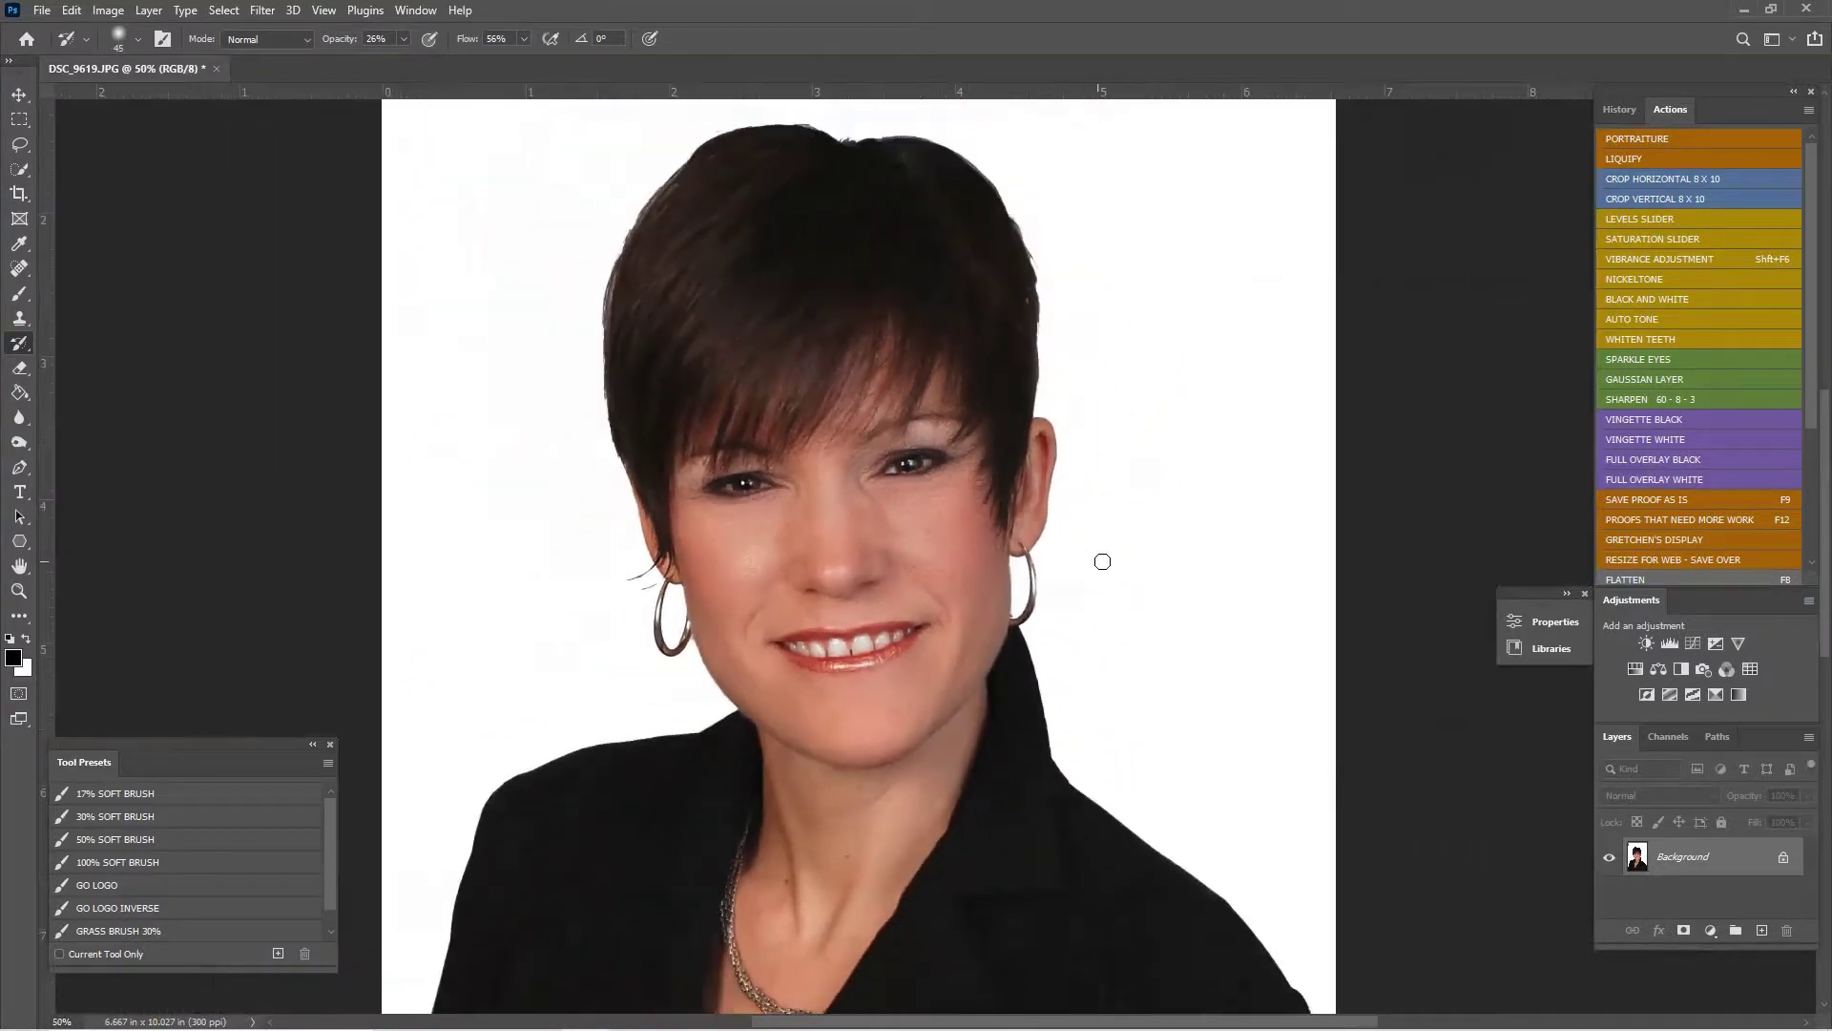
{"action": "key", "text": "ctrl+minus"}
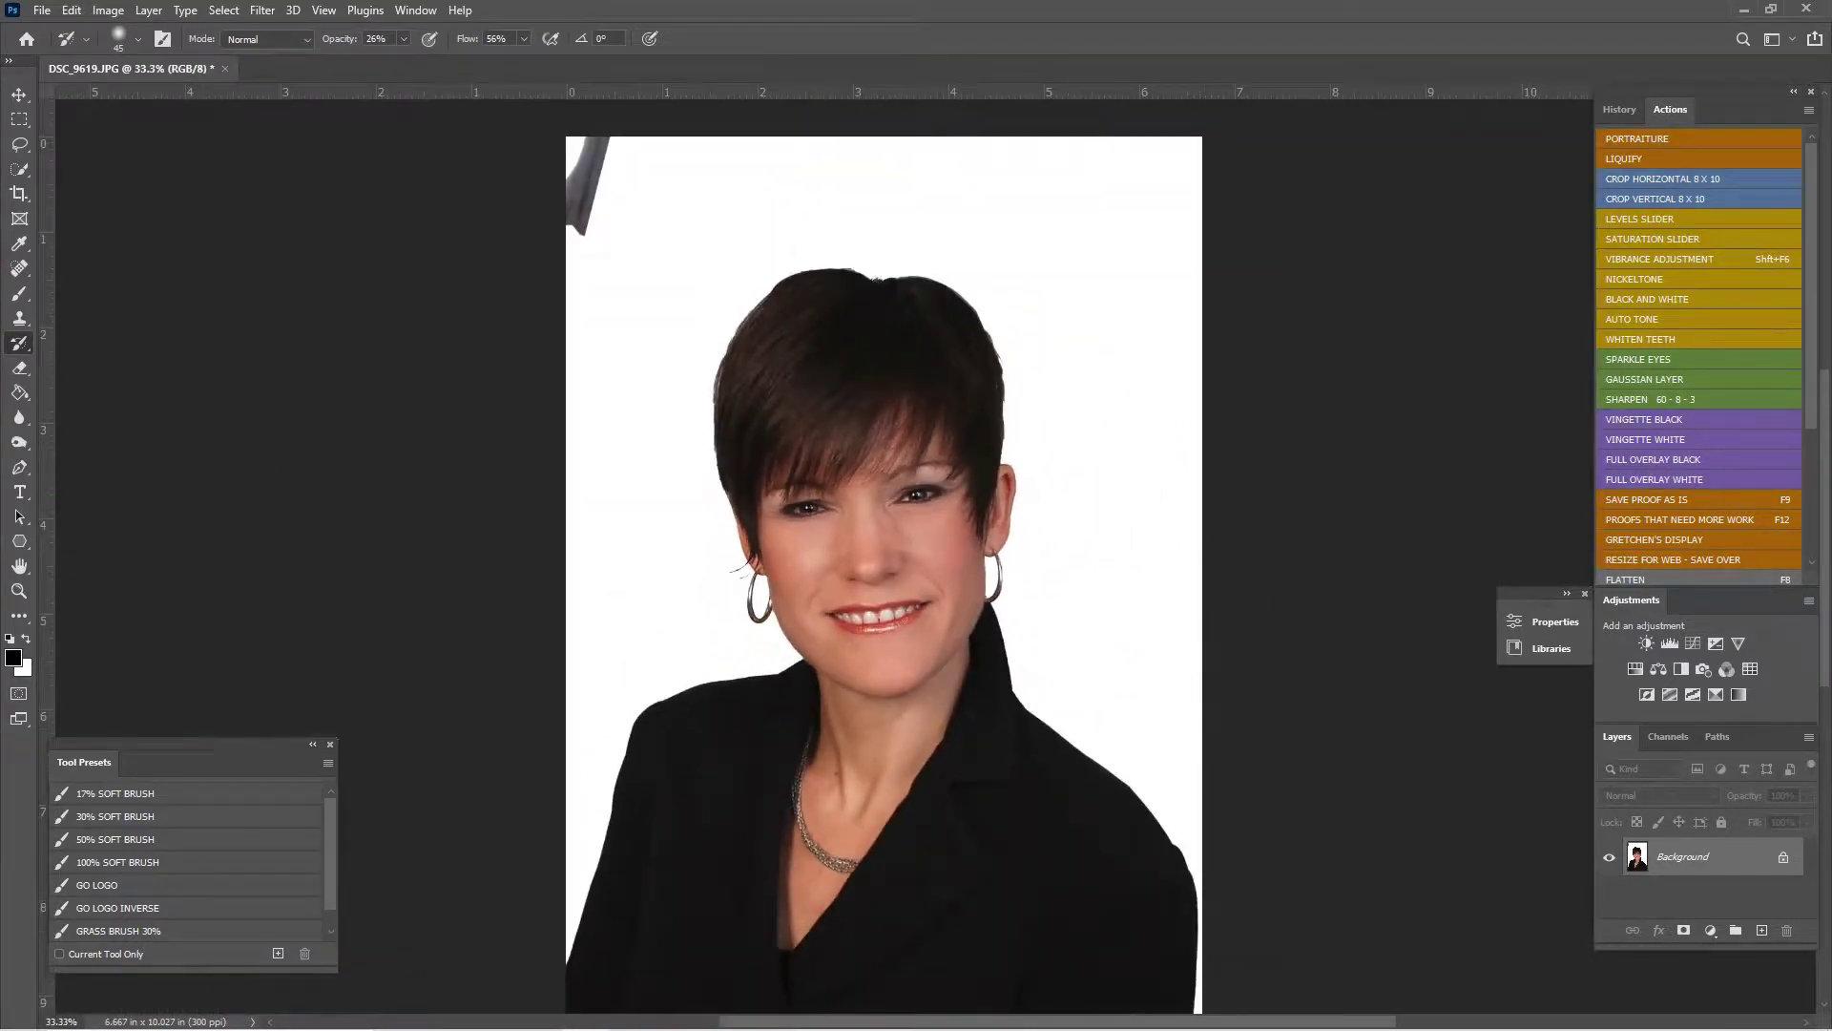
{"action": "key", "text": "c"}
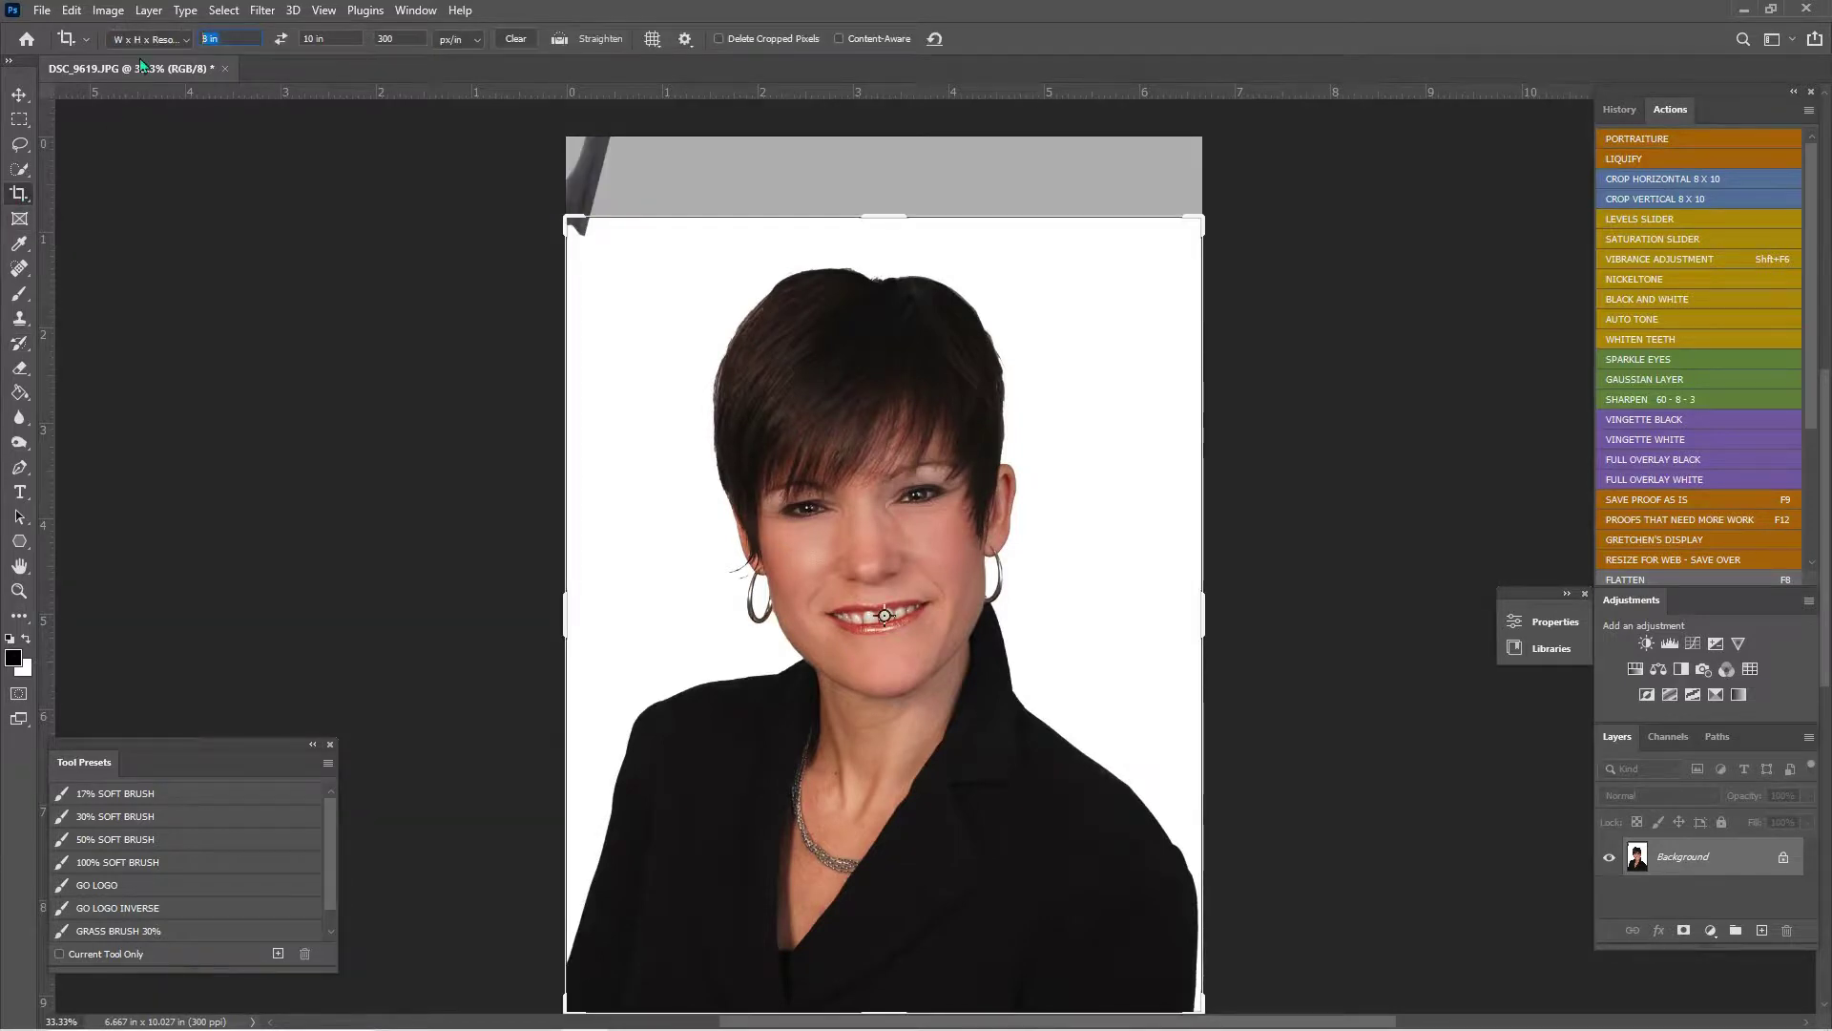
{"action": "key", "text": "Tab"}
{"action": "key", "text": "Tab"}
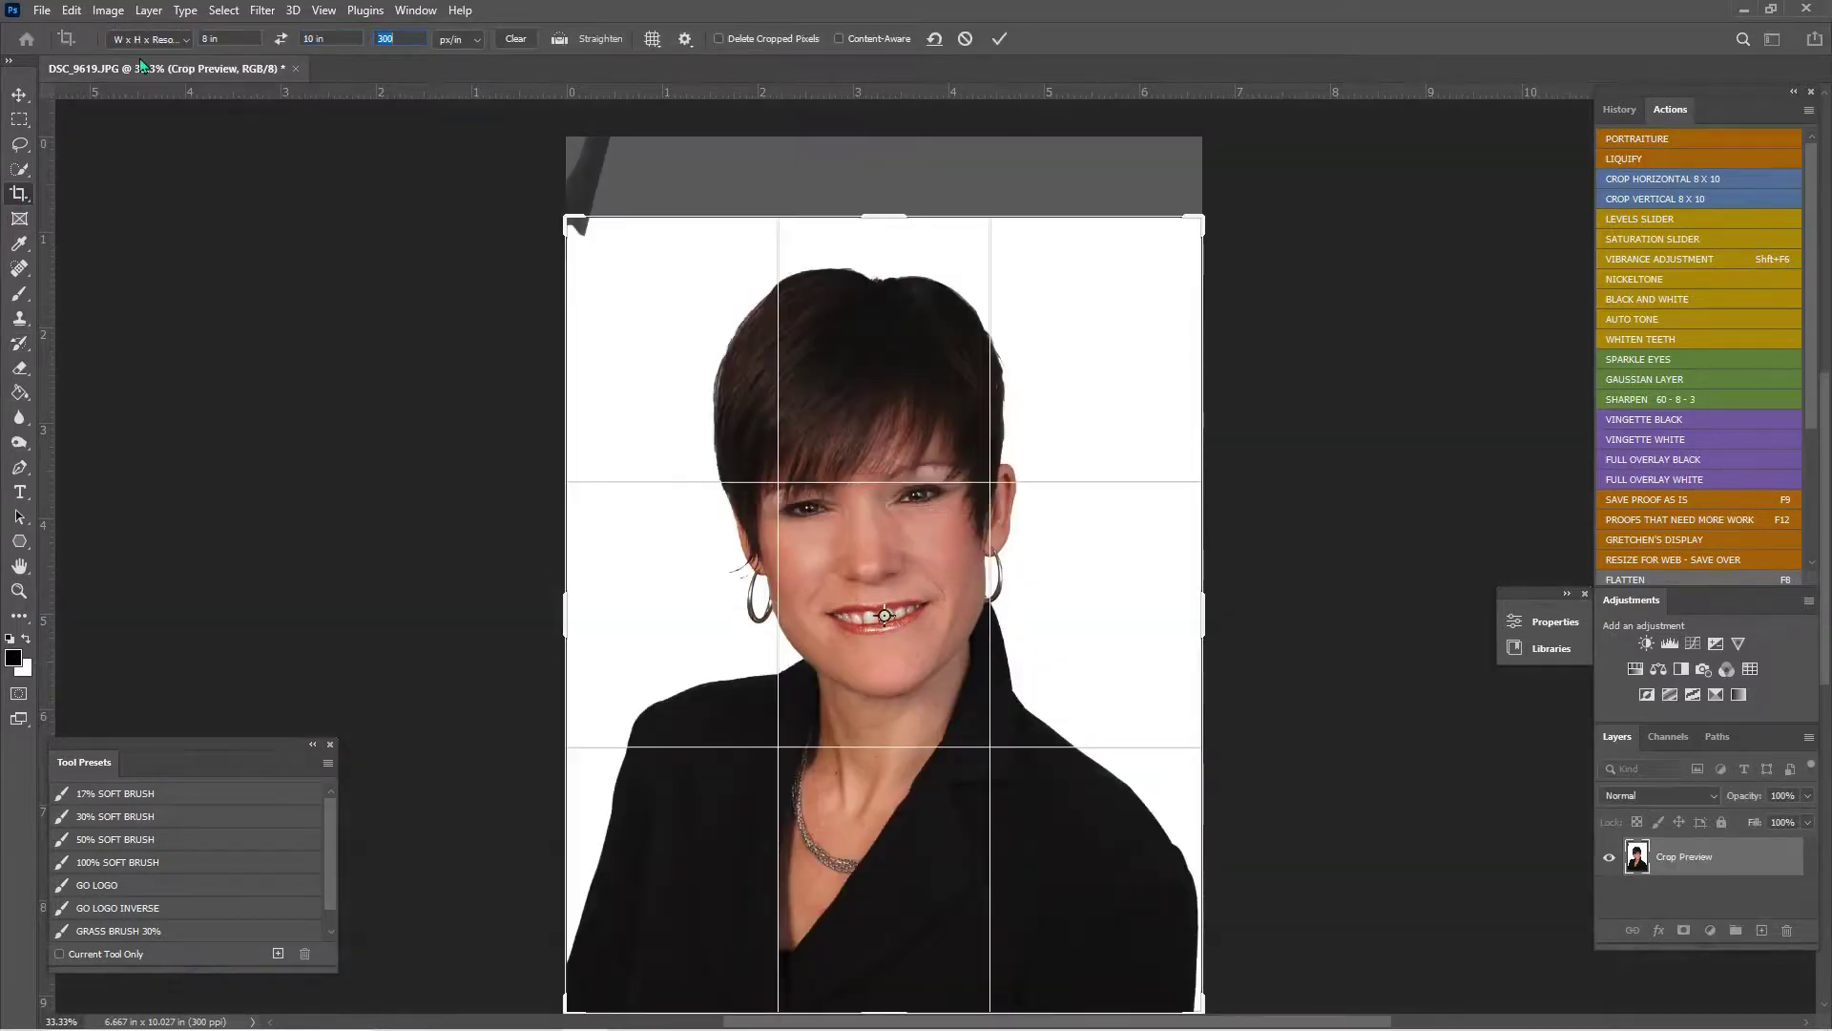
{"action": "type", "text": "30"}
- Tighten the crop frame to exclude the dark object in the upper-left corner, centre the woman in it and apply the crop
{"action": "left_click_drag", "start_coordinate": [567, 219], "coordinate": [581, 235]}
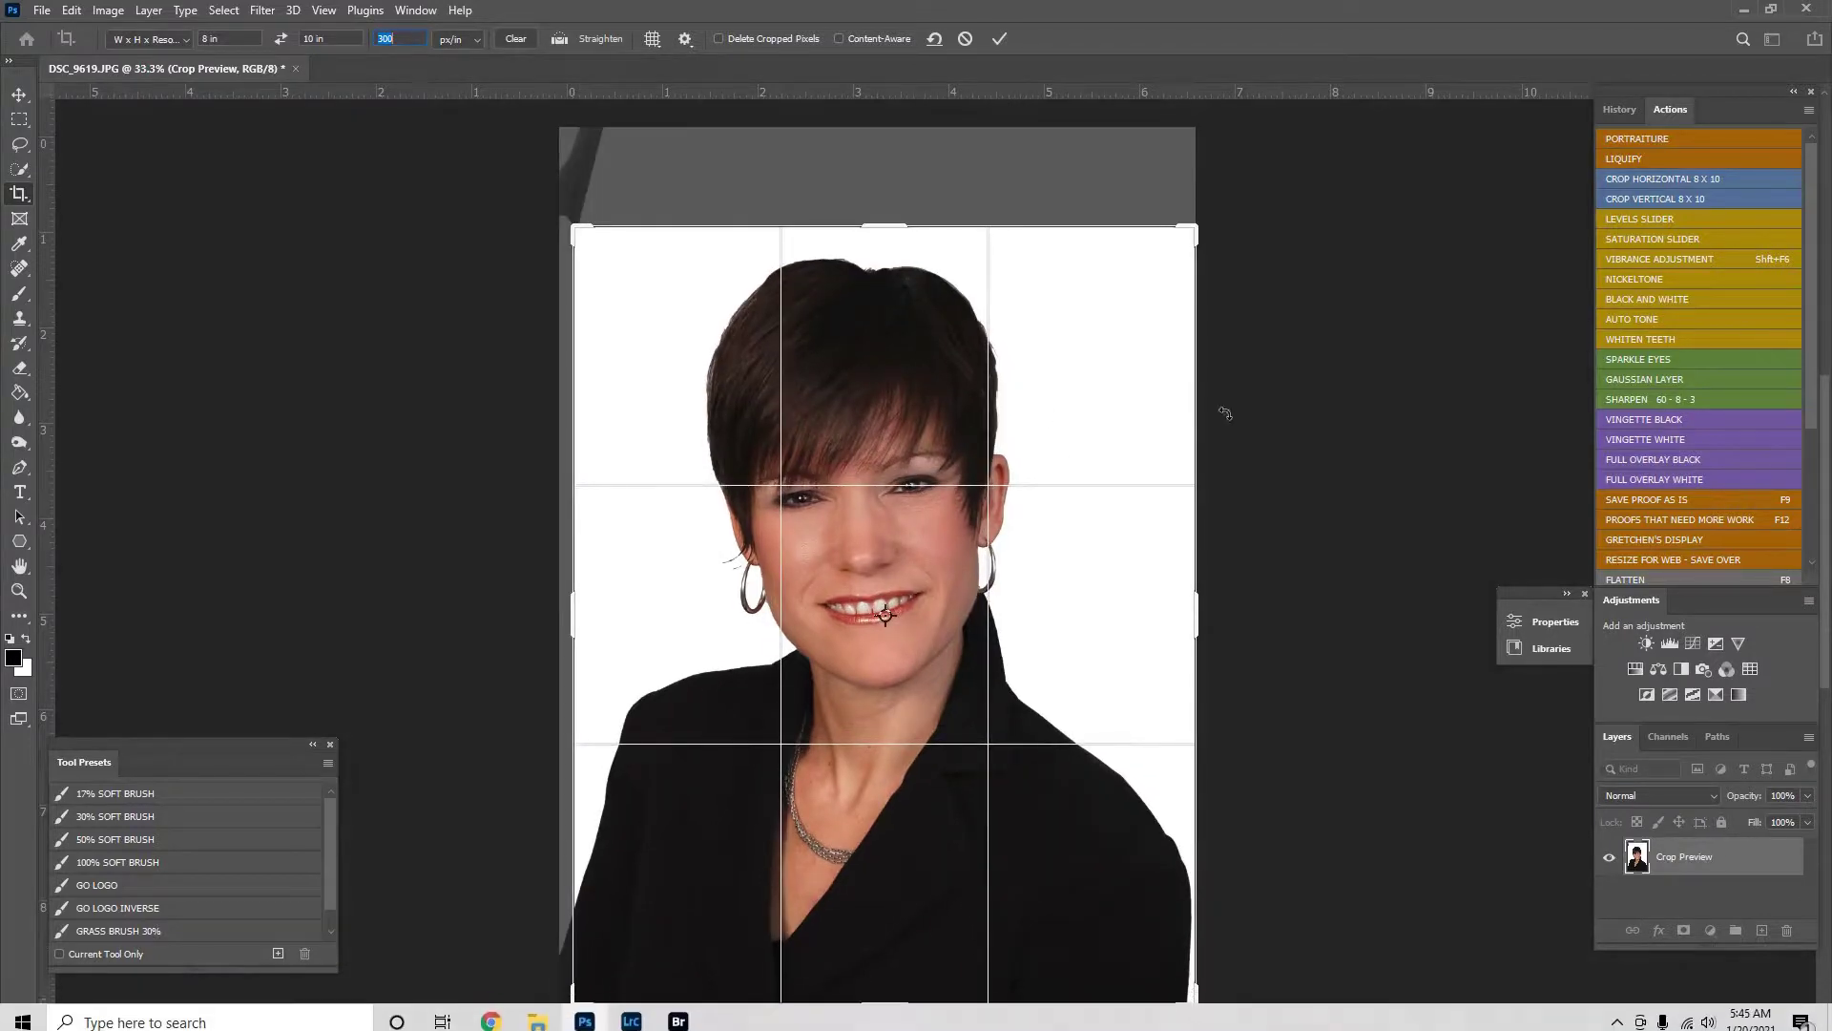
{"action": "left_click_drag", "start_coordinate": [1195, 229], "coordinate": [1183, 246]}
{"action": "left_click_drag", "start_coordinate": [1101, 439], "coordinate": [1070, 535]}
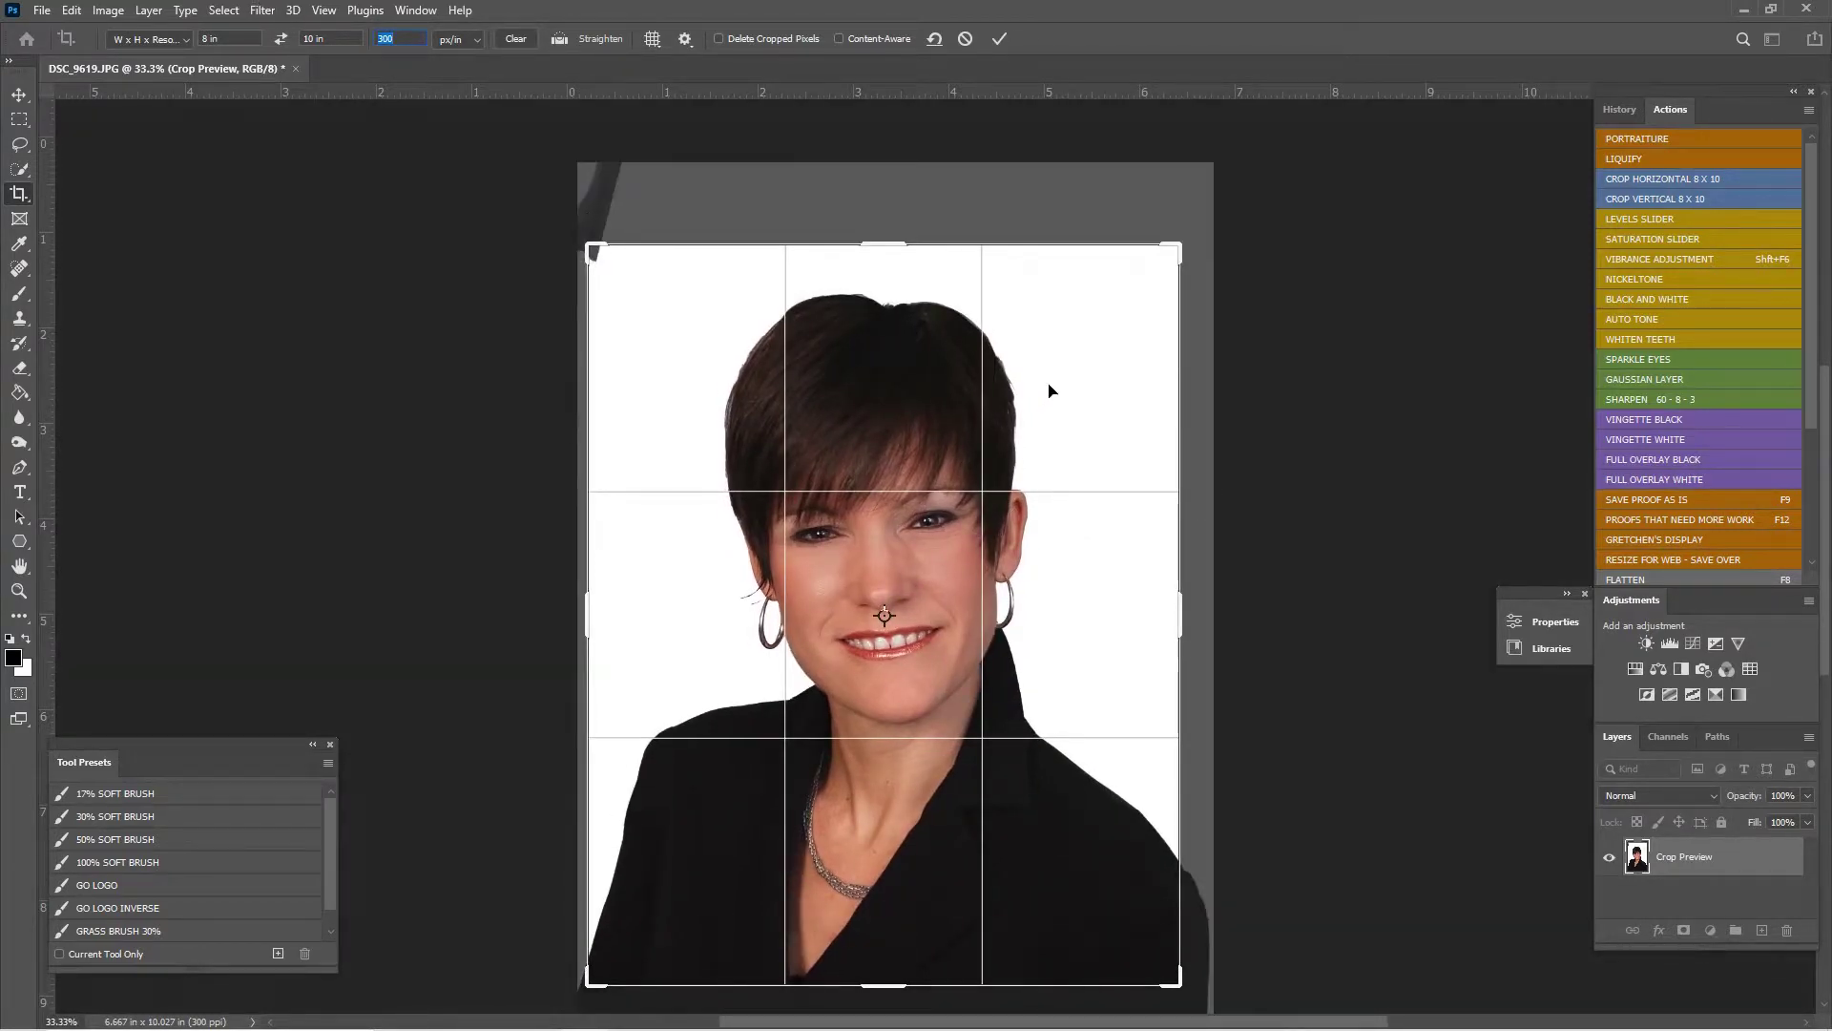
{"action": "left_click_drag", "start_coordinate": [1050, 390], "coordinate": [1050, 389]}
{"action": "left_click_drag", "start_coordinate": [1128, 625], "coordinate": [1115, 633]}
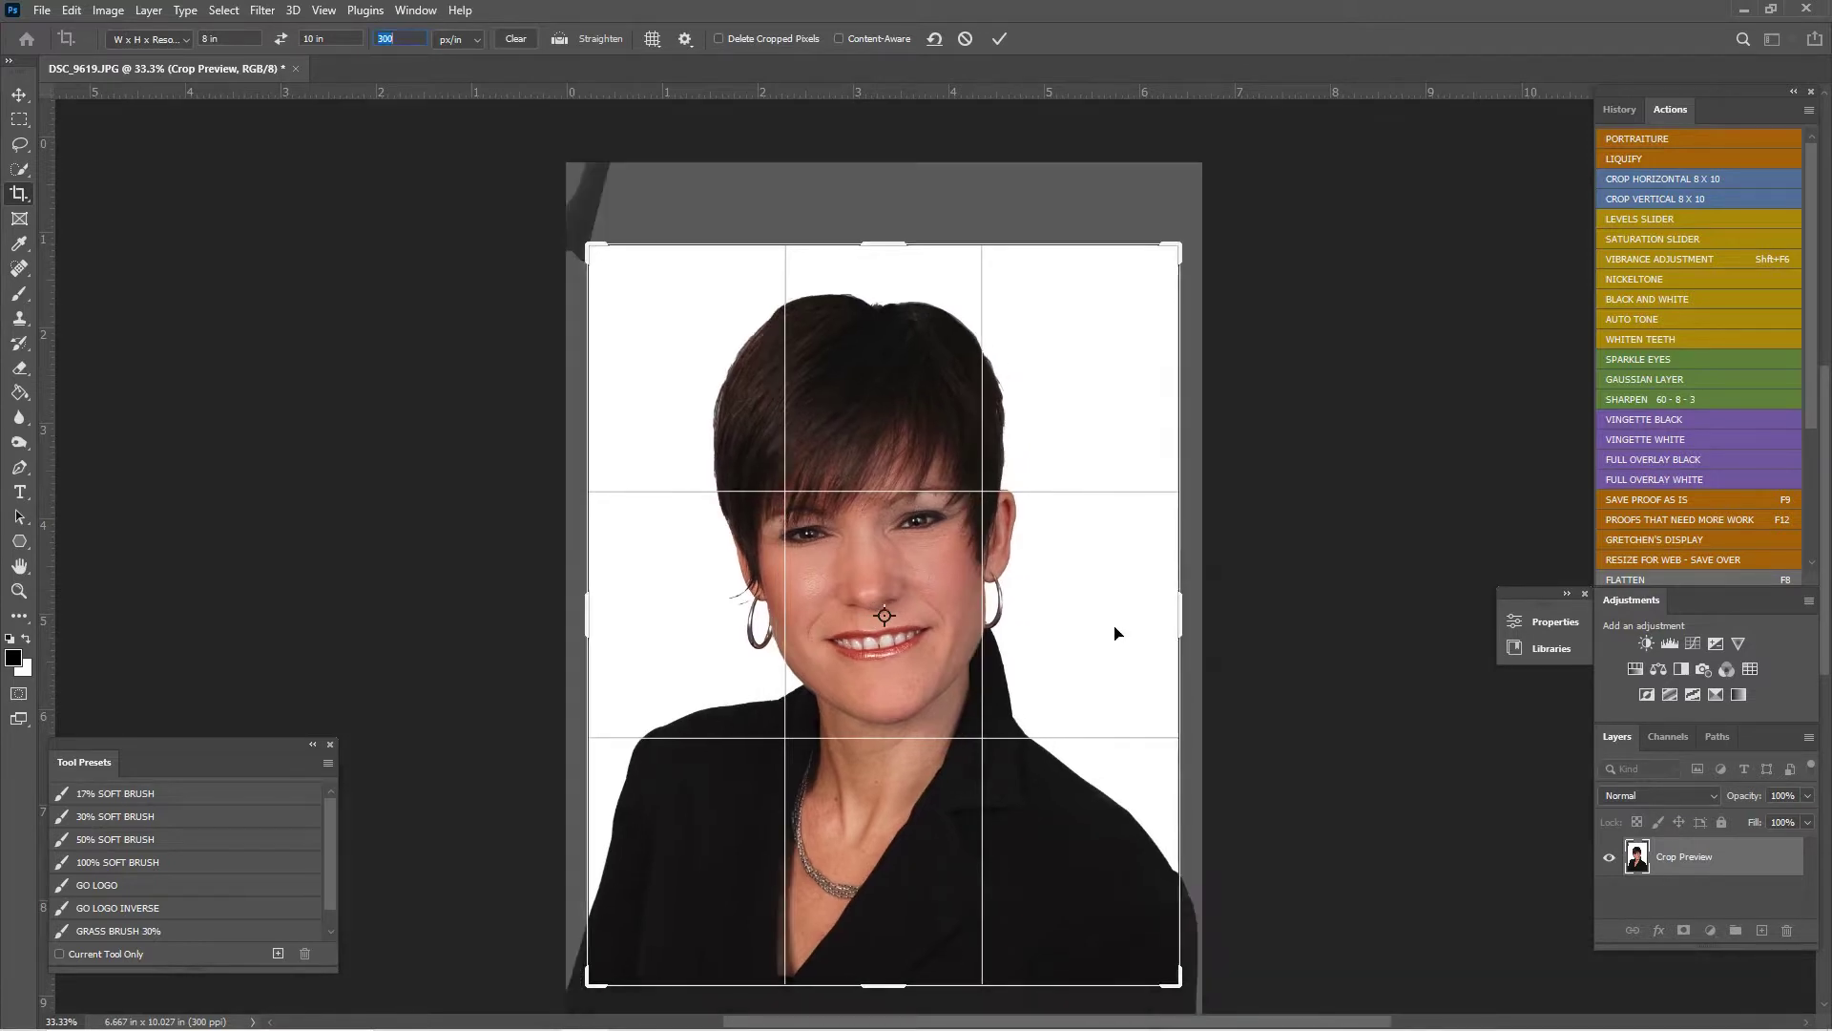
{"action": "key", "text": "Return"}
{"action": "key", "text": "ctrl+0"}
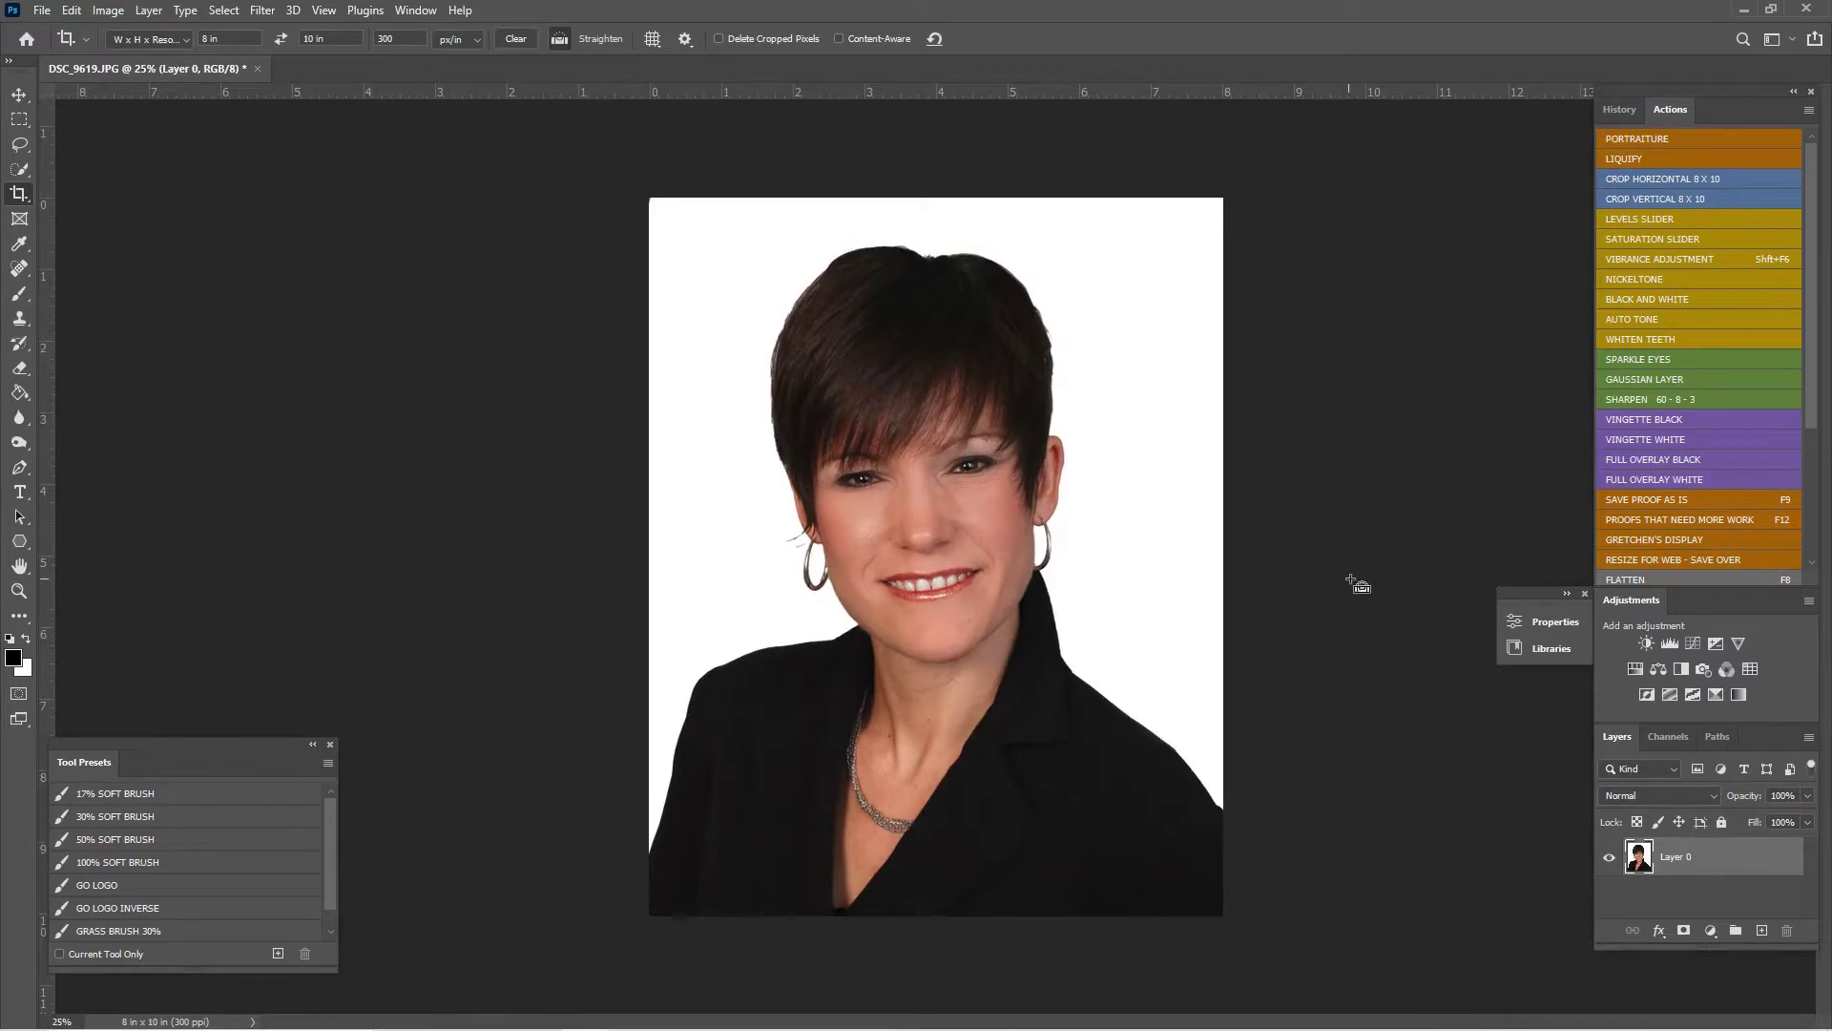
{"action": "key", "text": "ctrl+plus"}
{"action": "key", "text": "ctrl+plus"}
{"action": "key", "text": "ctrl+minus"}
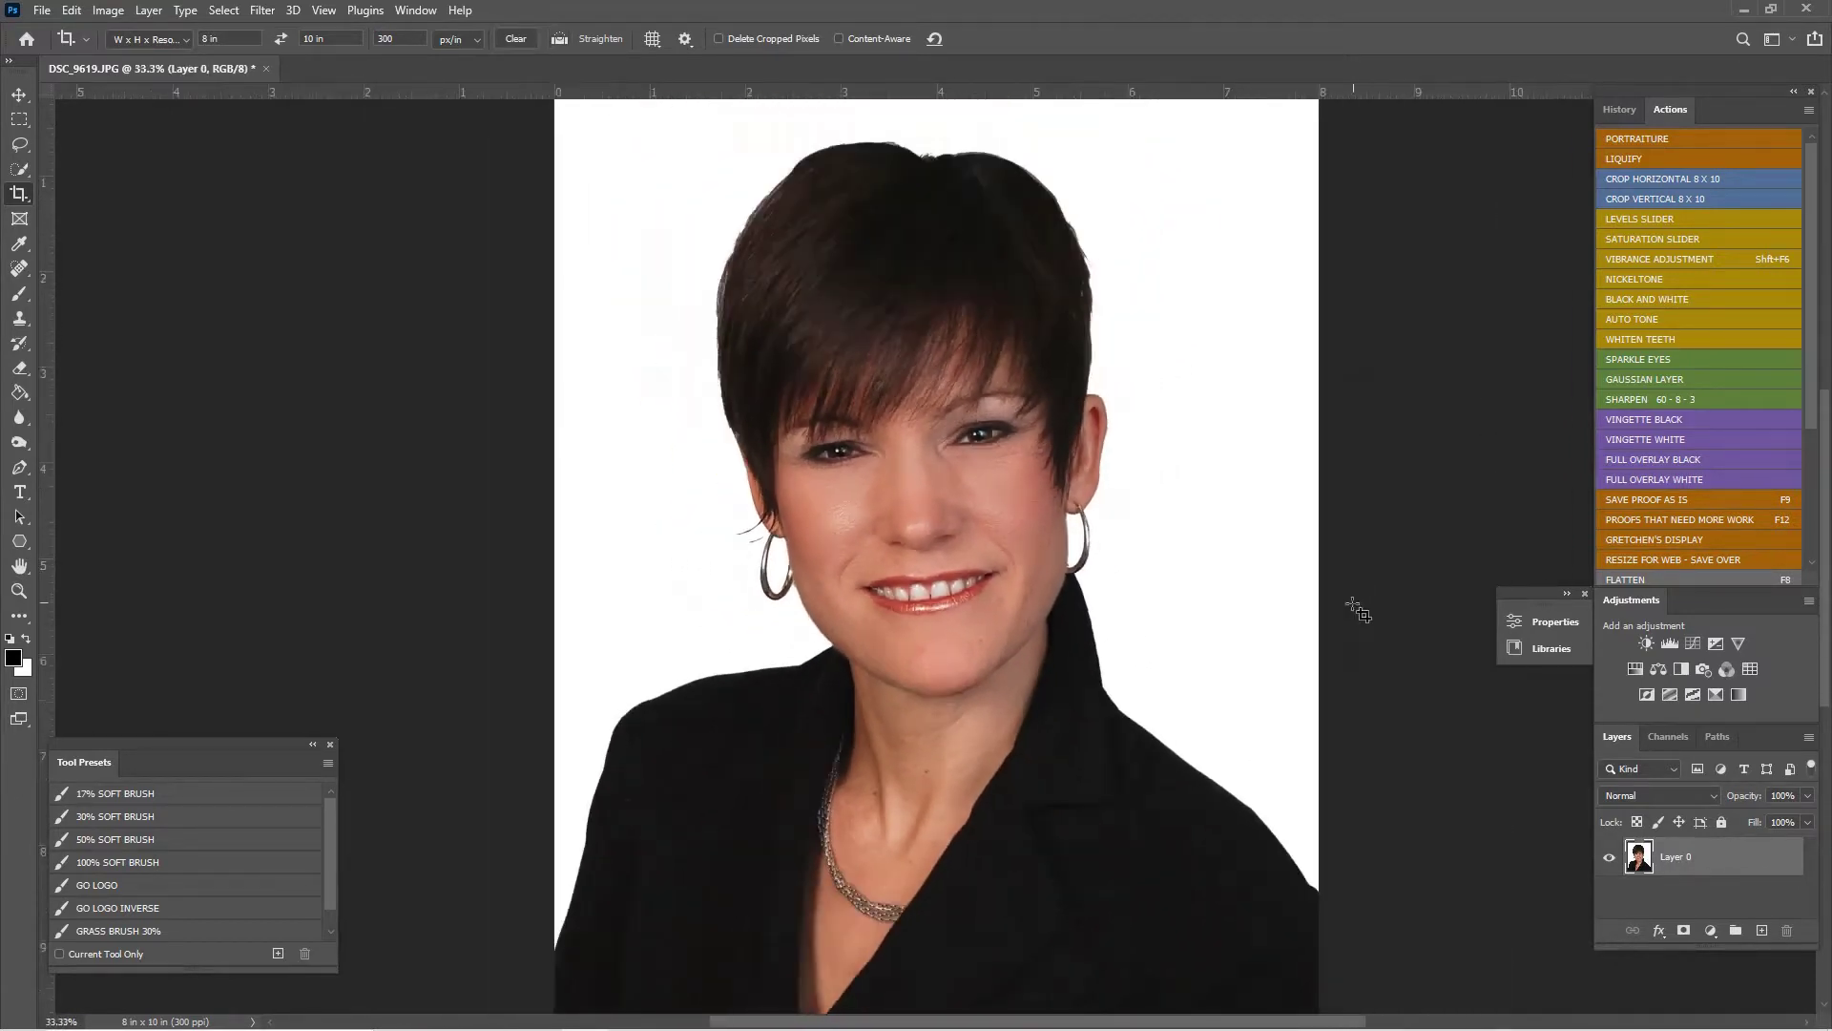
{"action": "key", "text": "ctrl+minus"}
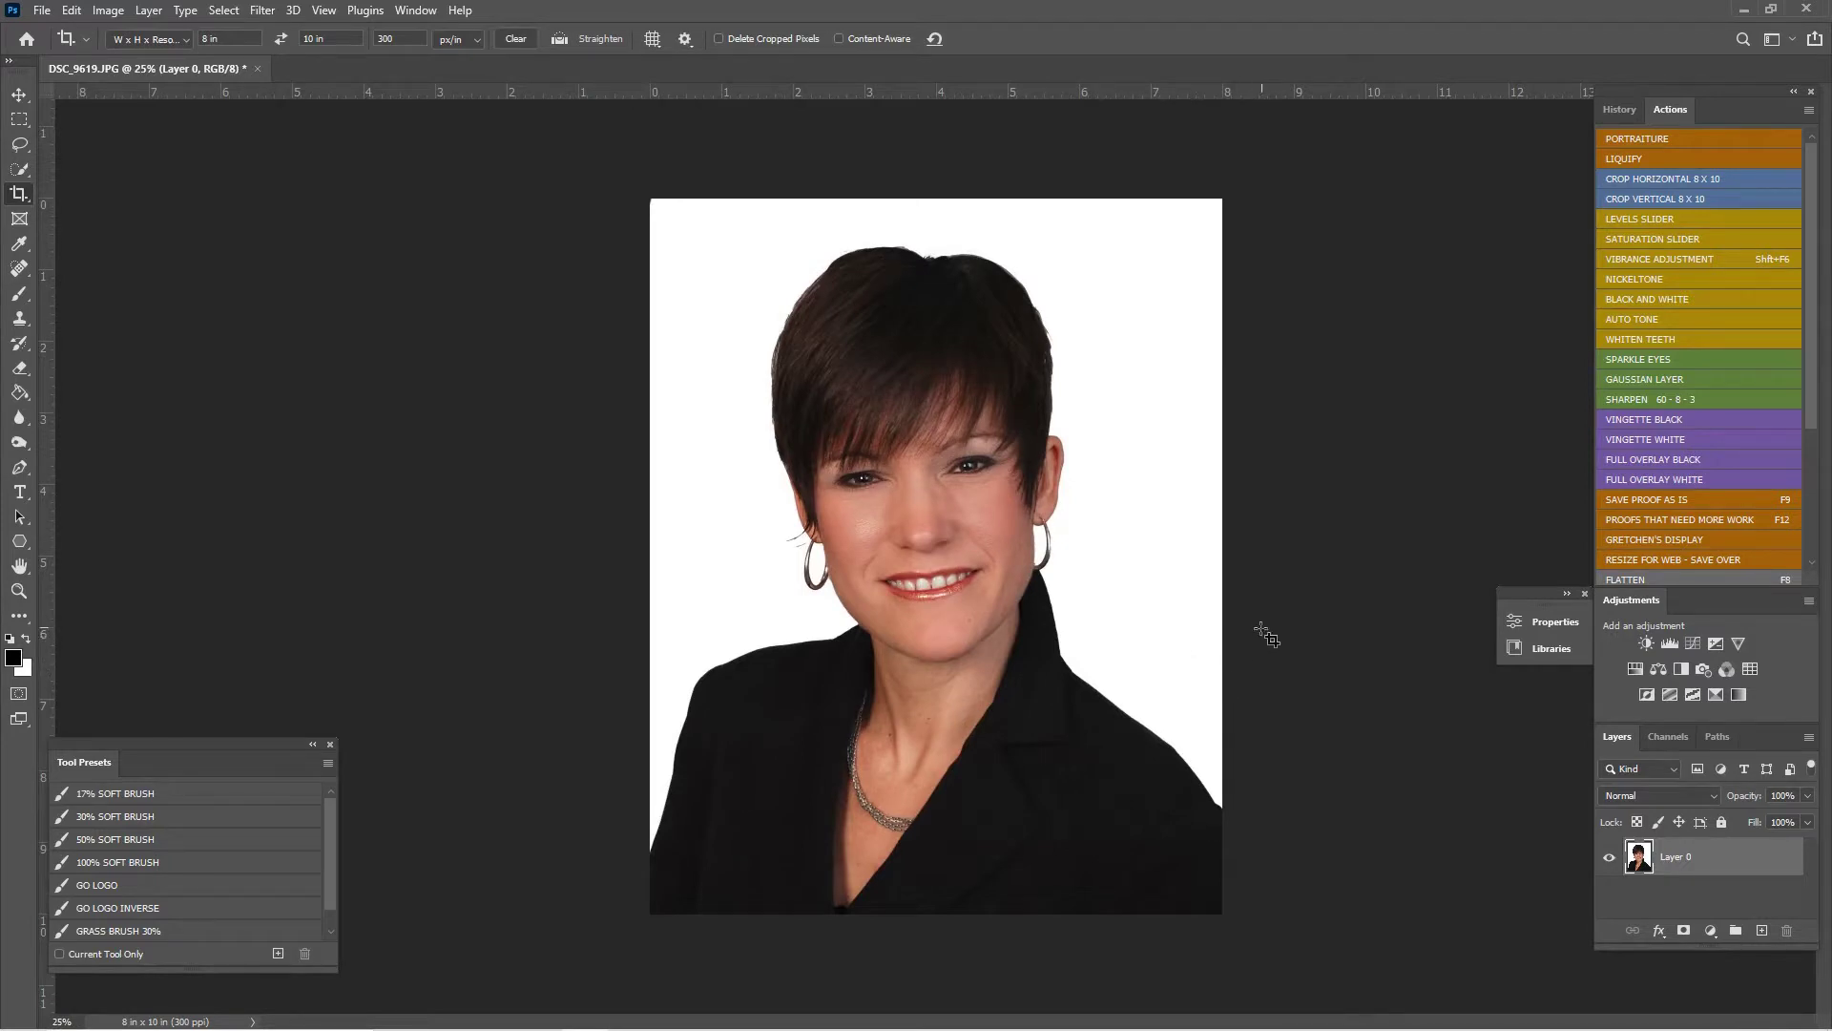
{"action": "key", "text": "ctrl+plus"}
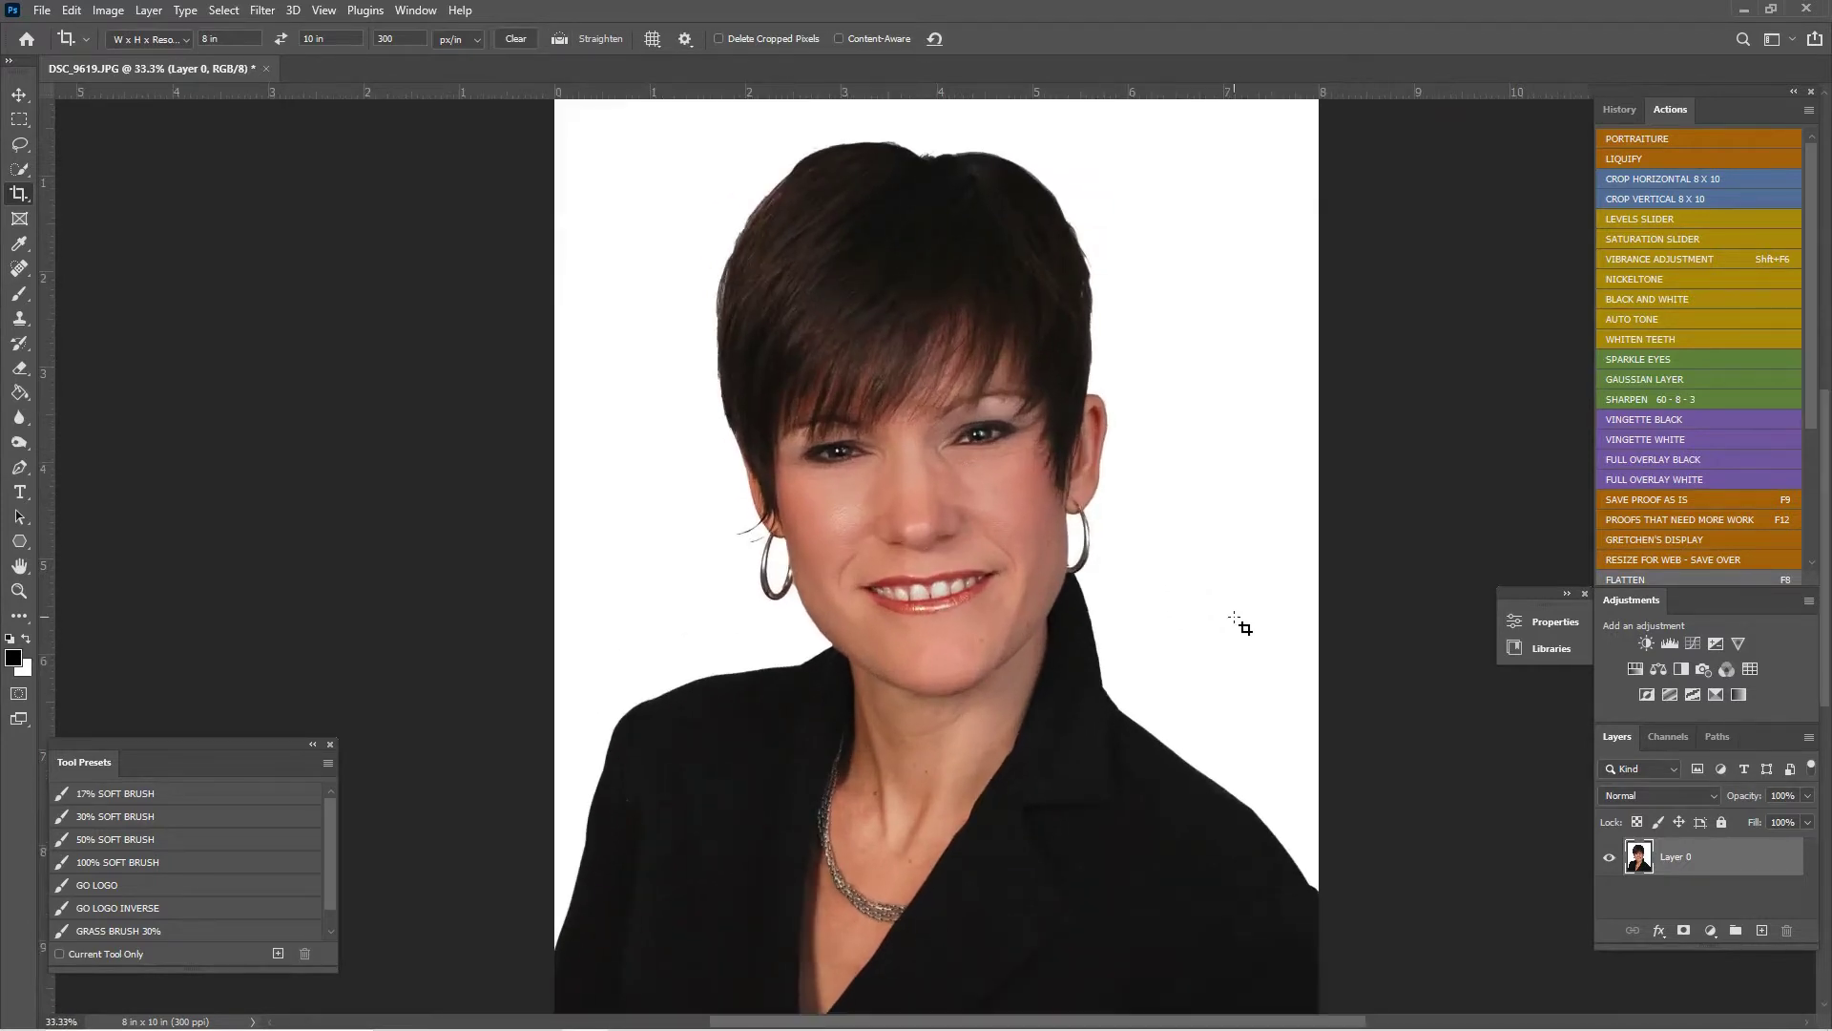